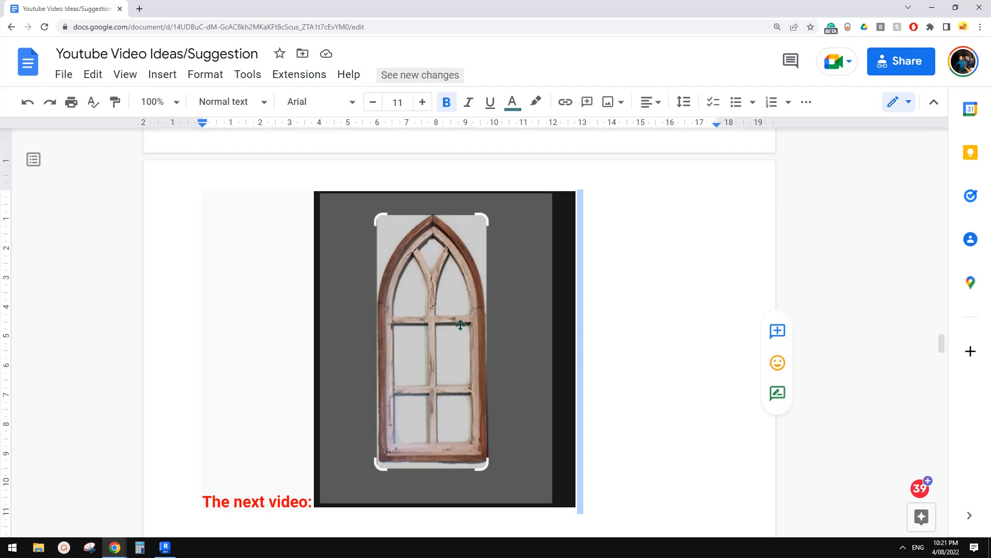
# Step: Switch to Revit and open the recent model 2022080
pyautogui.click(165, 547)
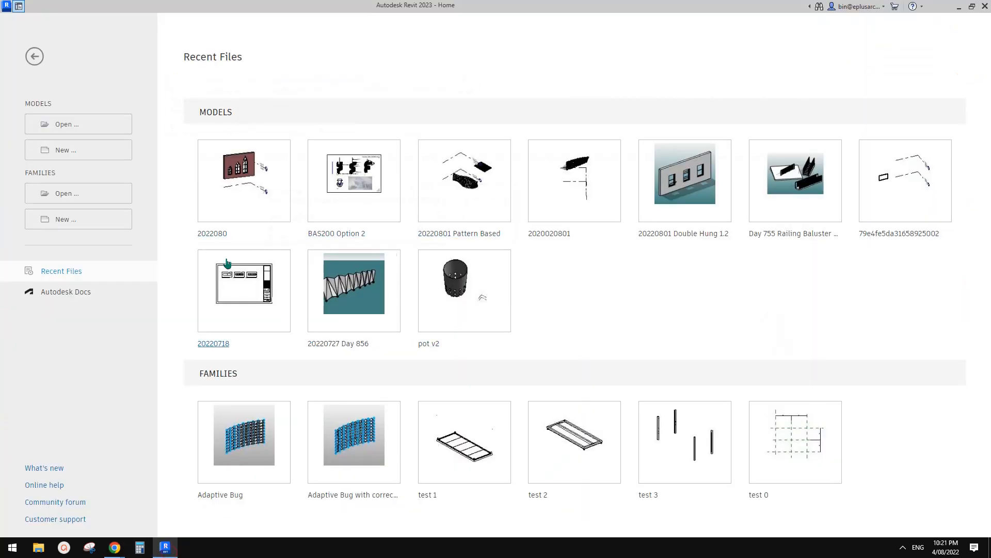
pyautogui.click(260, 205)
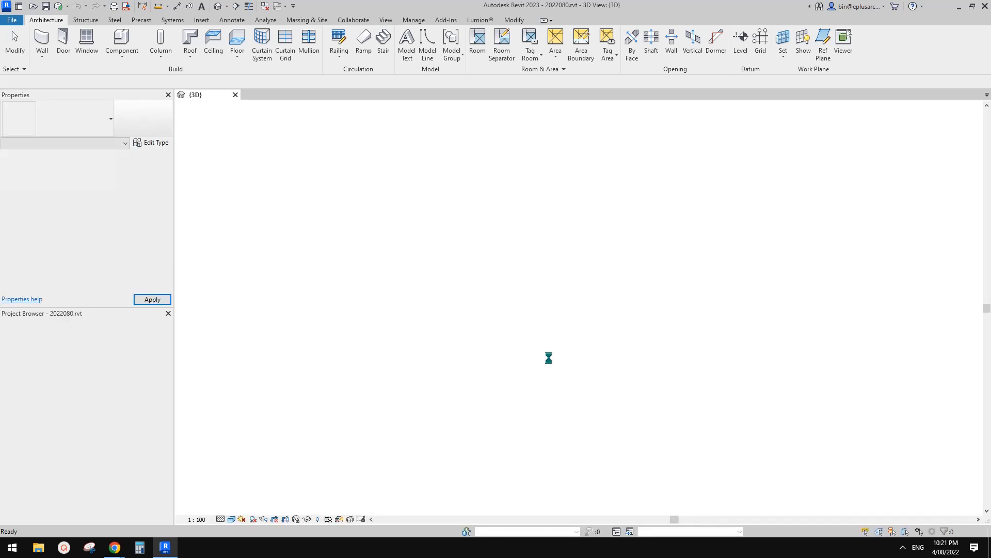
pyautogui.scroll(5, 600, 287)
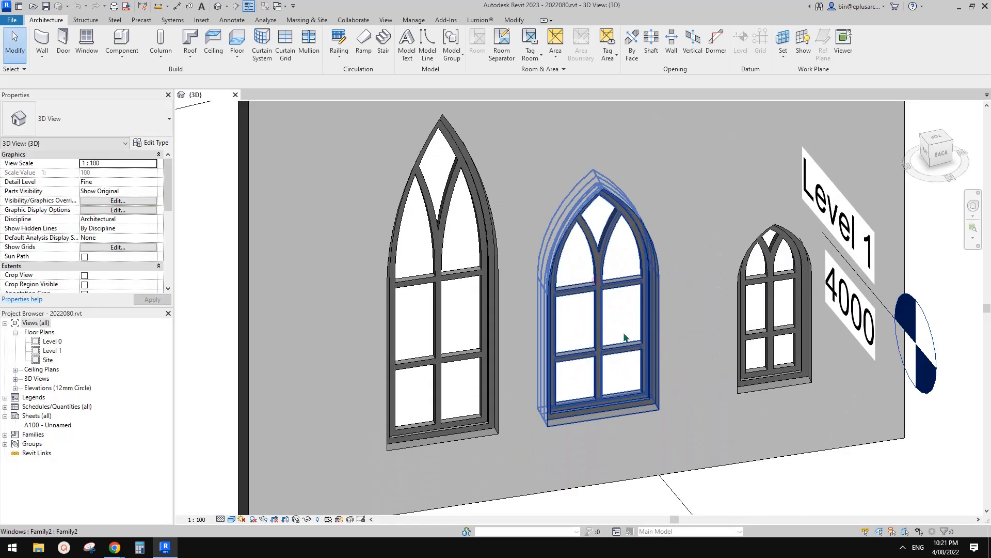
# Step: Examine the three pointed-arch windows in the wall from several angles in the 3D view
pyautogui.click(624, 335)
pyautogui.keyDown('shift'); pyautogui.moveTo(624, 334); pyautogui.dragTo(593, 282, button='middle'); pyautogui.keyUp('shift')
pyautogui.press('Escape')
pyautogui.click(563, 287)
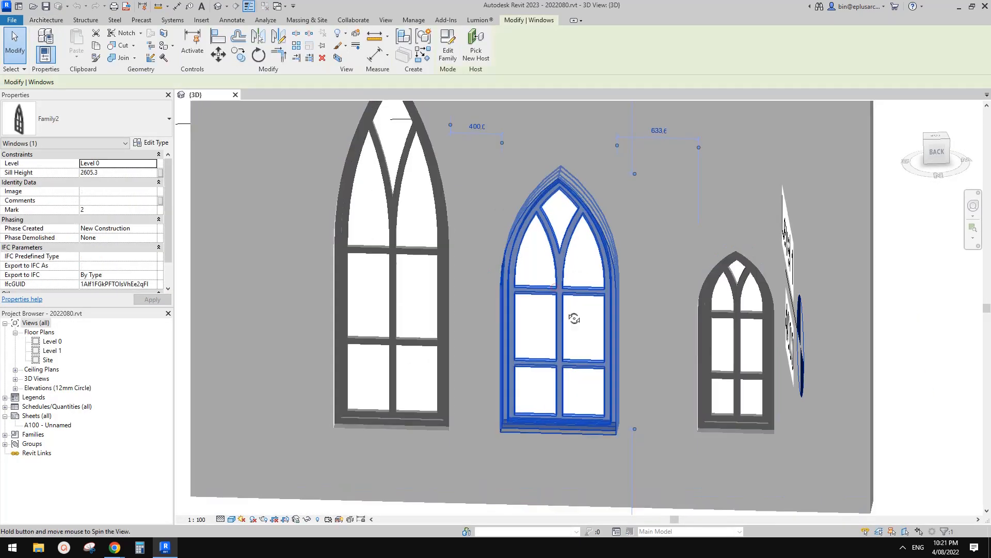
pyautogui.keyDown('shift'); pyautogui.moveTo(571, 316); pyautogui.dragTo(578, 306, button='middle'); pyautogui.keyUp('shift')
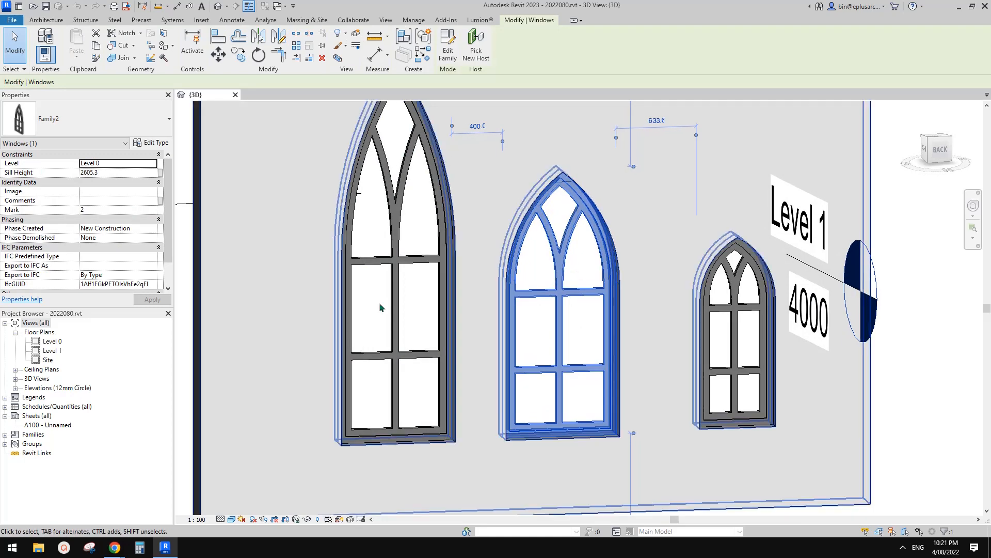
pyautogui.scroll(-1, 553, 320)
pyautogui.moveTo(715, 293); pyautogui.dragTo(699, 293, button='middle')
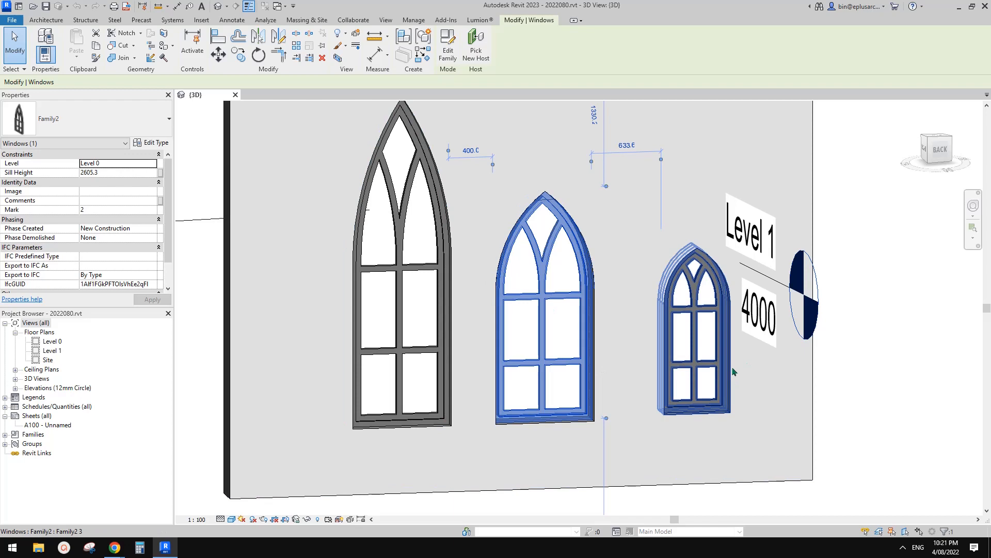
pyautogui.keyDown('shift'); pyautogui.moveTo(733, 371); pyautogui.dragTo(591, 376, button='middle'); pyautogui.keyUp('shift')
pyautogui.press('Escape')
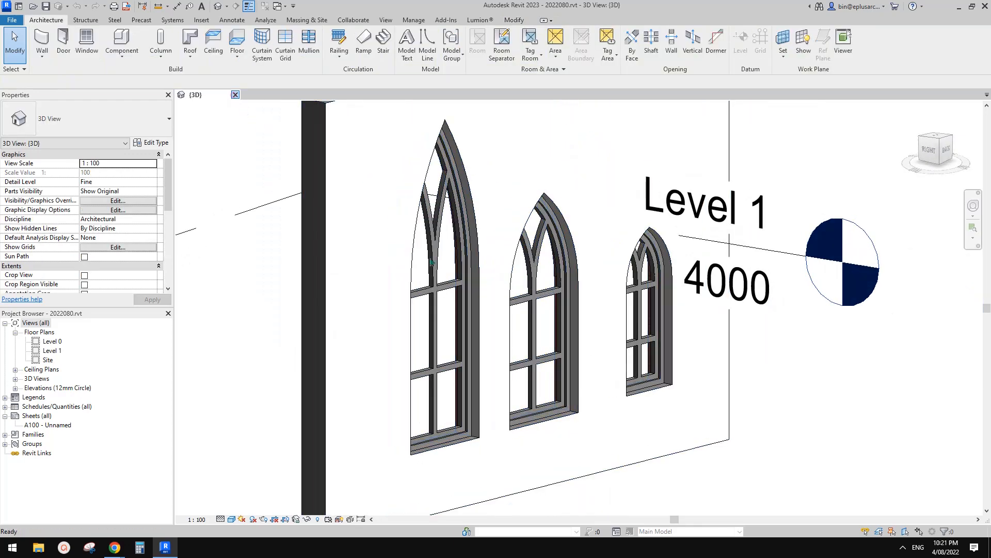
# Step: Create a new window family from the Metric Window.rft template
pyautogui.hotkey('ctrl', 'd')
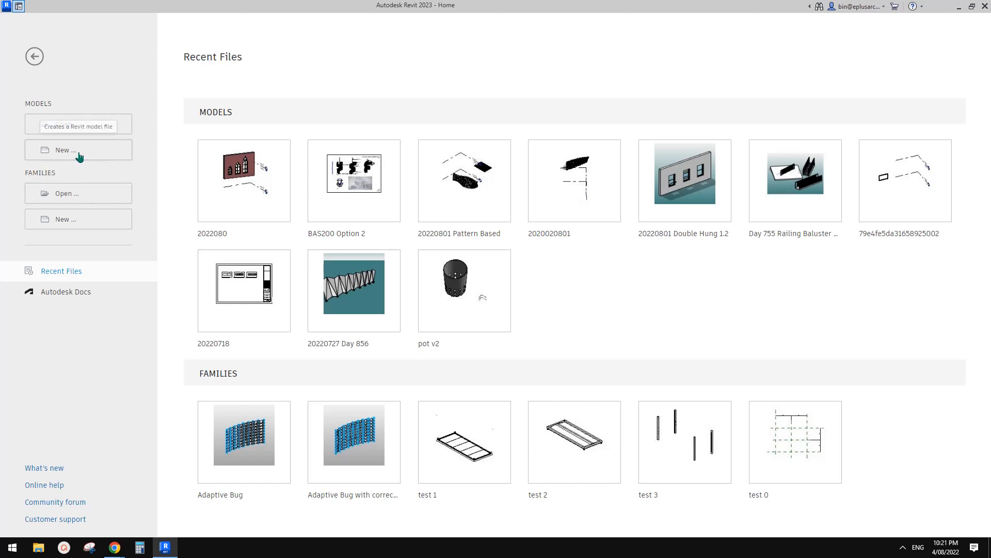
pyautogui.click(67, 219)
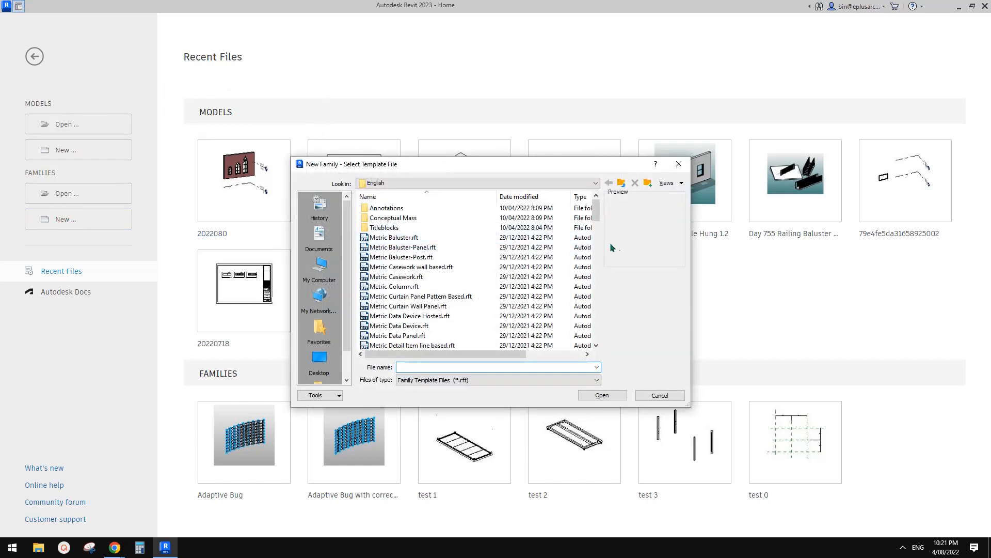
pyautogui.click(597, 243)
pyautogui.click(597, 249)
pyautogui.click(598, 255)
pyautogui.click(598, 262)
pyautogui.click(600, 275)
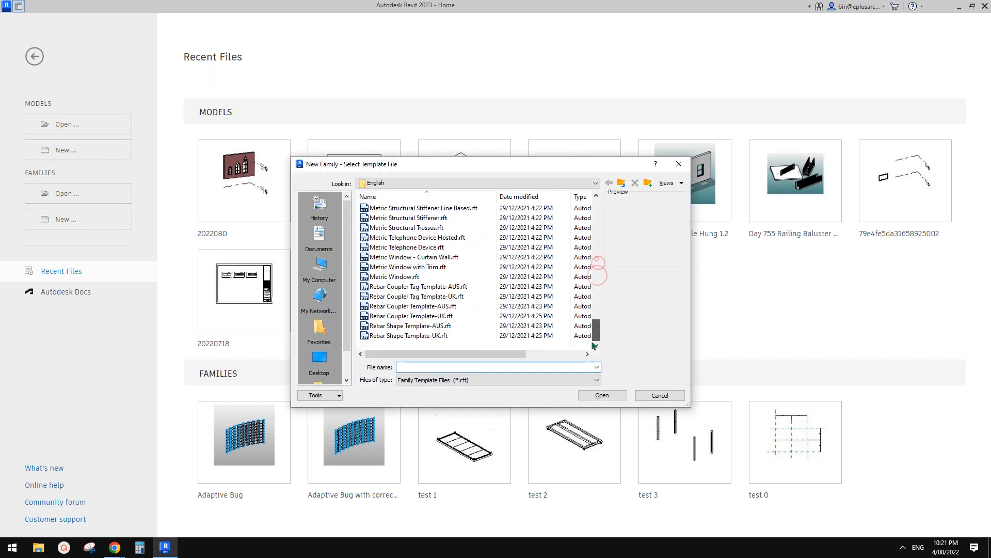
pyautogui.click(397, 278)
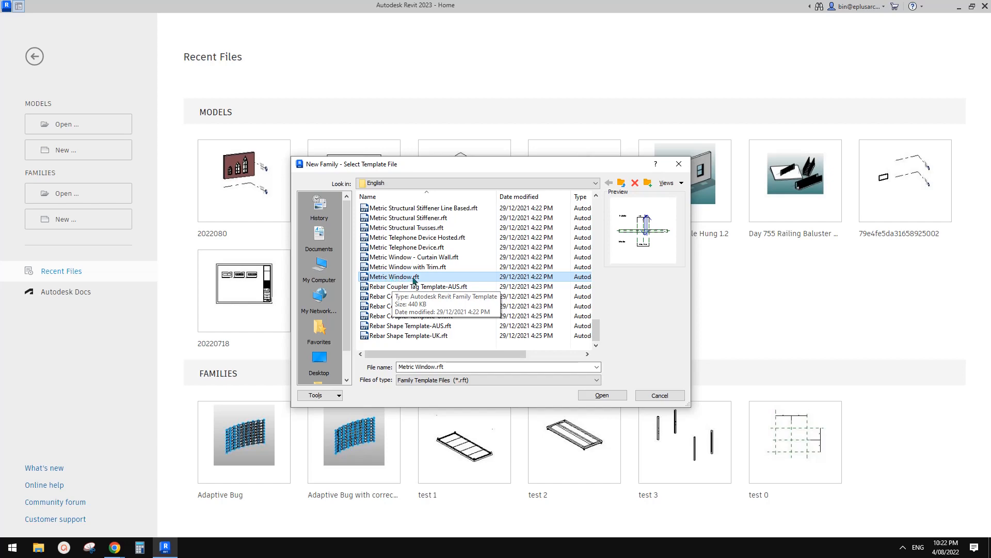
pyautogui.click(608, 394)
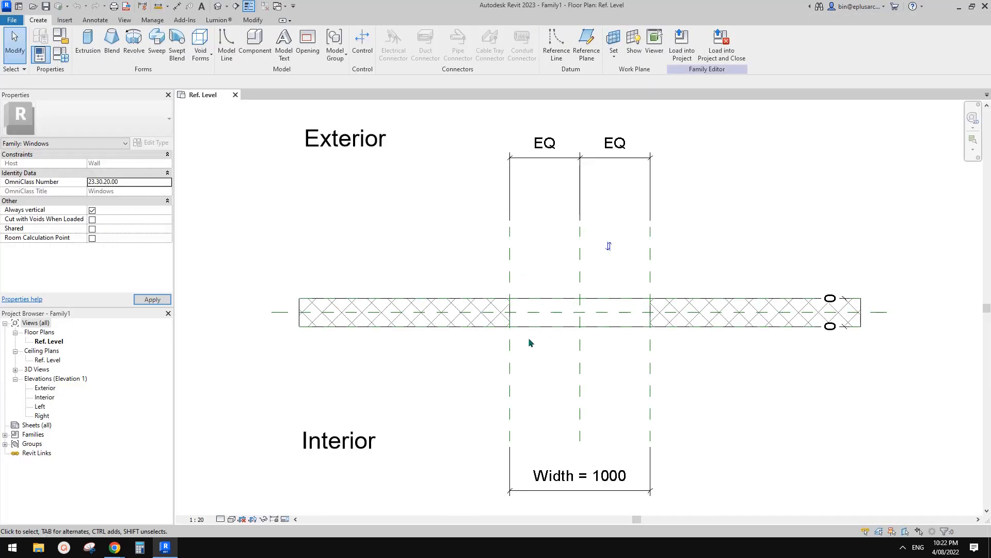
# Step: Check the arched window photo in the Youtube Video Ideas/Suggestion document in Chrome, and return to Revit
pyautogui.moveTo(117, 540)
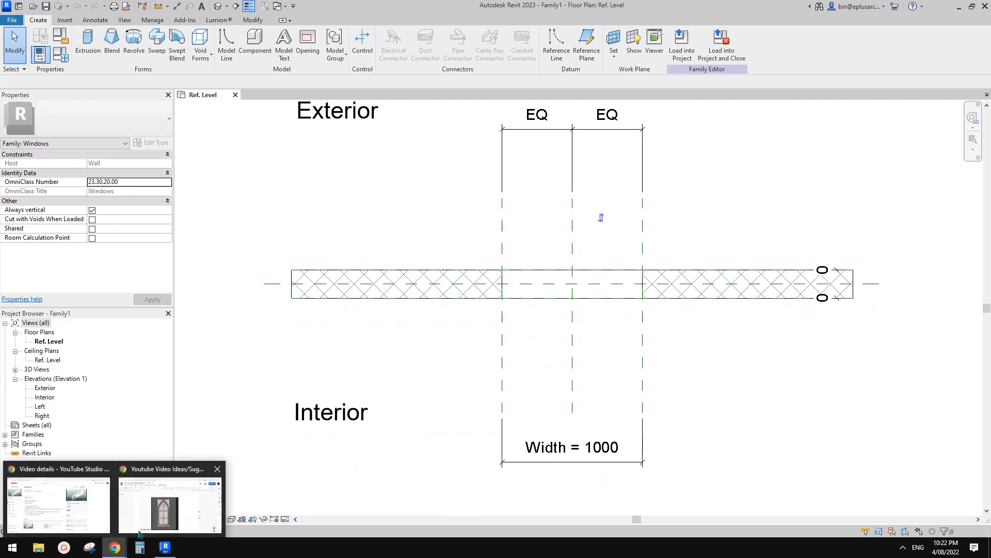
pyautogui.click(170, 495)
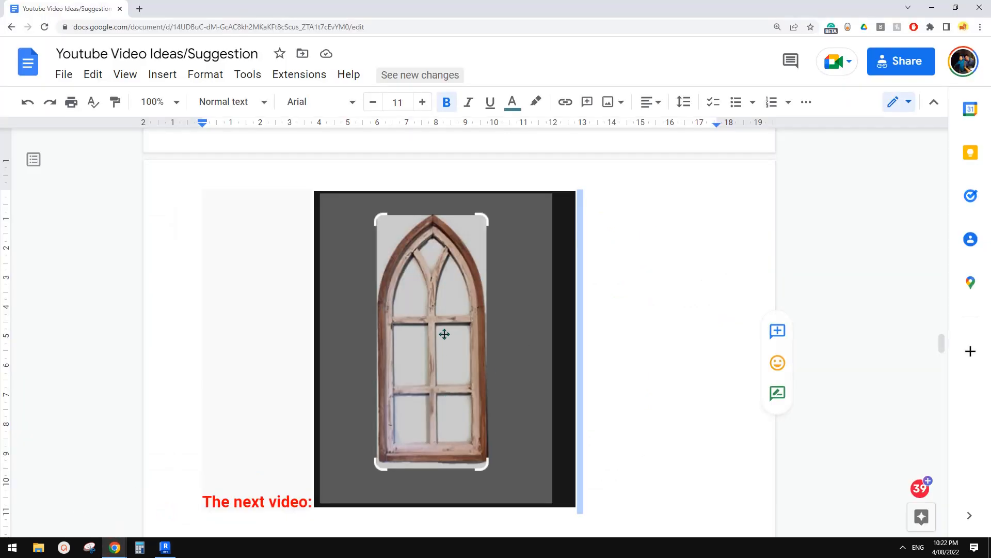
pyautogui.click(166, 547)
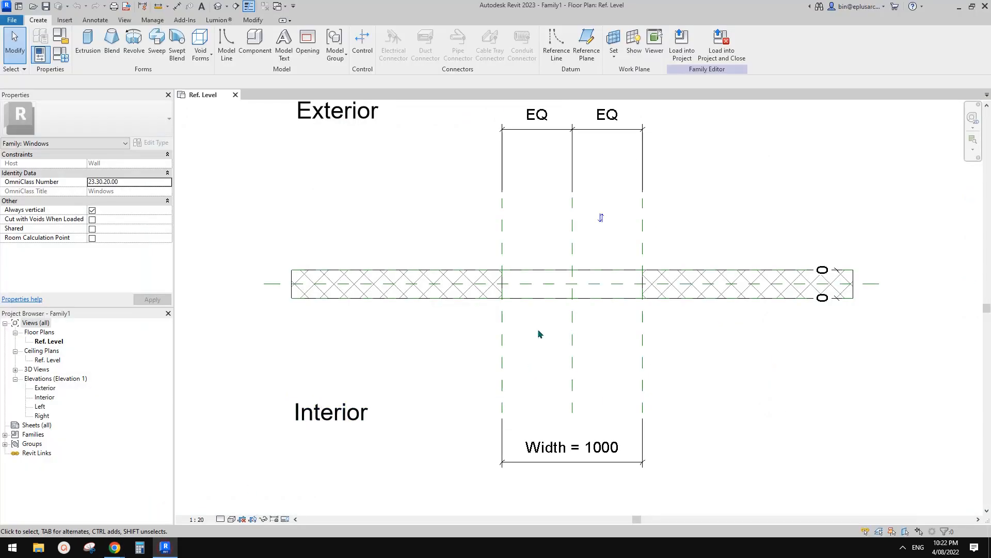
# Step: Open the Exterior elevation view of the window family
pyautogui.doubleClick(49, 388)
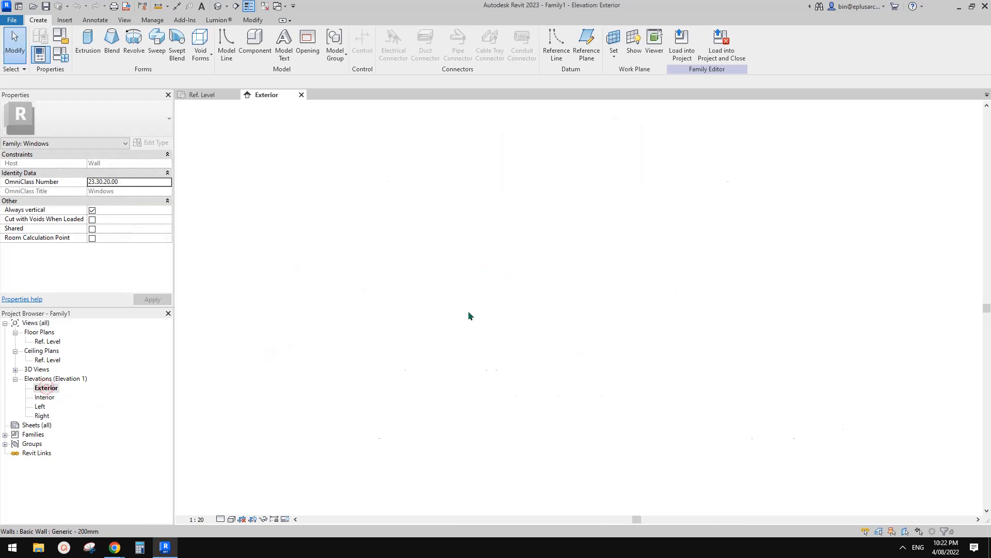
pyautogui.scroll(1, 509, 274)
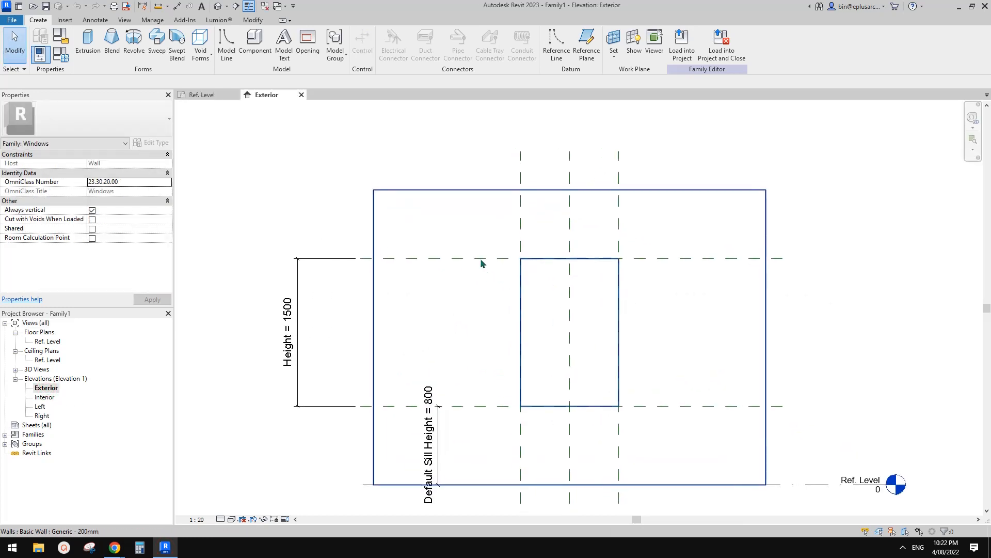
pyautogui.moveTo(518, 396)
pyautogui.mouseDown(button='middle')
pyautogui.moveTo(509, 383)
pyautogui.moveTo(504, 396)
pyautogui.moveTo(523, 405)
pyautogui.mouseUp(button='middle')
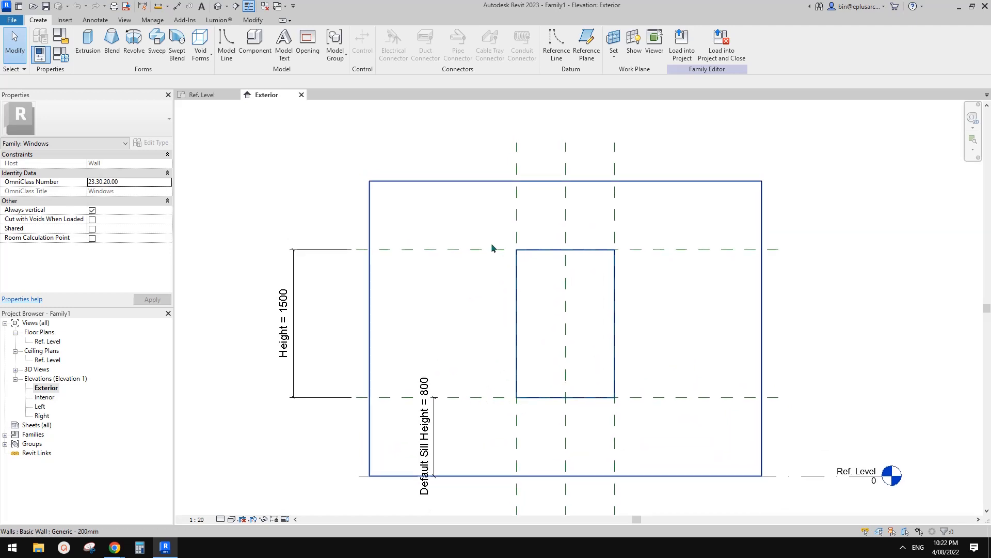
pyautogui.moveTo(532, 266); pyautogui.dragTo(516, 262, button='middle')
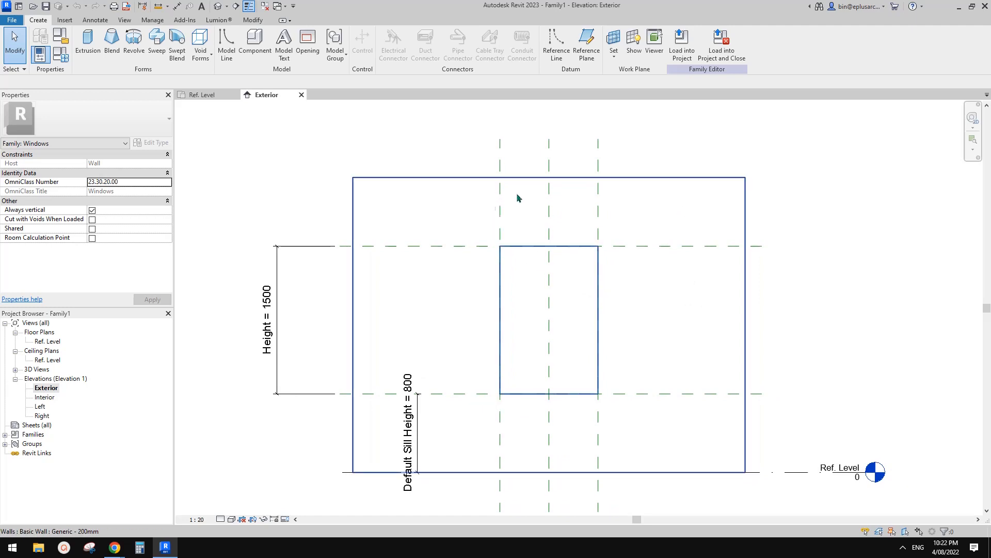
pyautogui.moveTo(699, 338)
pyautogui.mouseDown(button='middle')
pyautogui.moveTo(726, 329)
pyautogui.moveTo(706, 337)
pyautogui.moveTo(691, 325)
pyautogui.mouseUp(button='middle')
# Step: Study the frame and mullion layout in the reference photo in Chrome, and switch back to the Revit family
pyautogui.moveTo(114, 546)
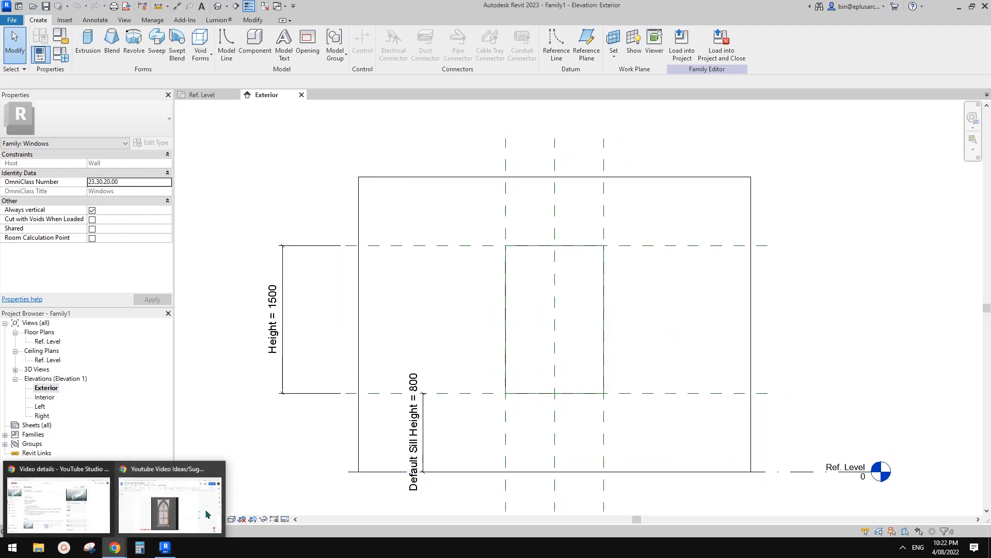
pyautogui.click(199, 506)
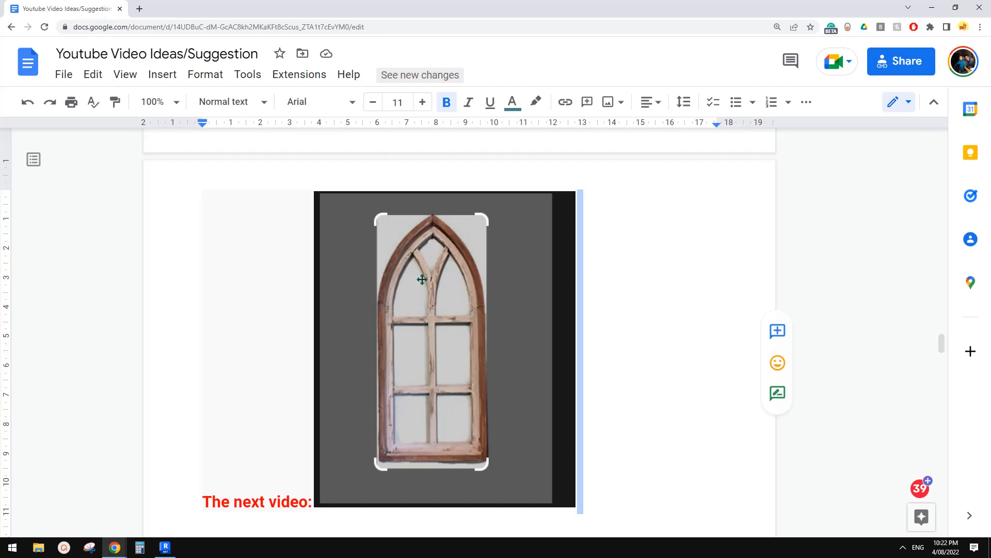
pyautogui.click(165, 547)
# Step: Draw a horizontal reference plane across the window opening, a short distance below its head
pyautogui.press('r')
pyautogui.press('p')
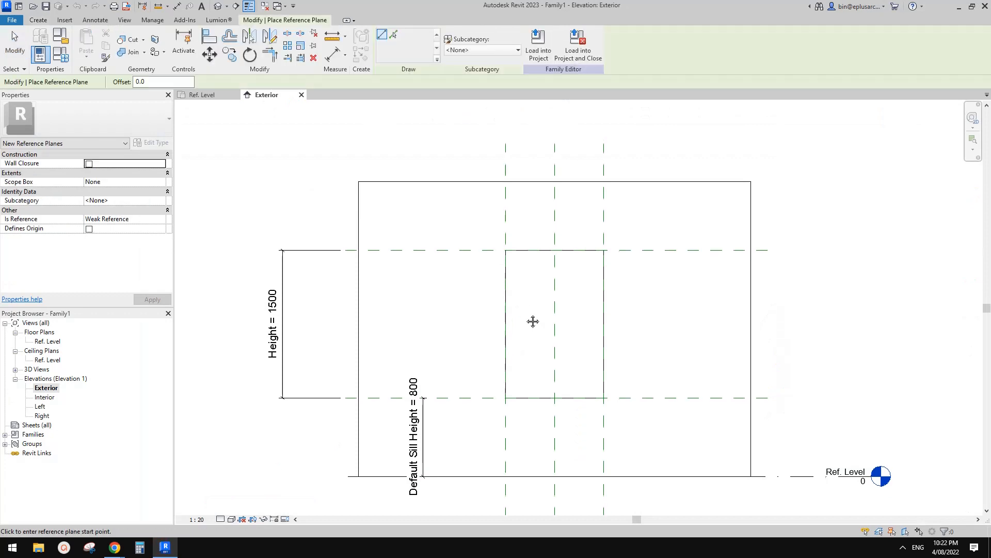
pyautogui.scroll(1, 527, 320)
pyautogui.click(463, 277)
pyautogui.click(673, 277)
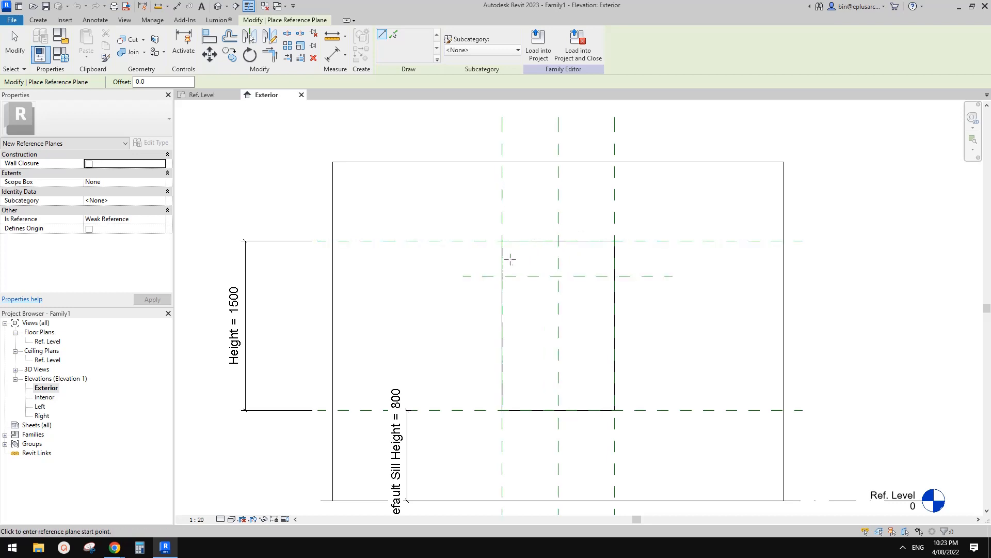
pyautogui.moveTo(531, 308); pyautogui.dragTo(533, 299, button='middle')
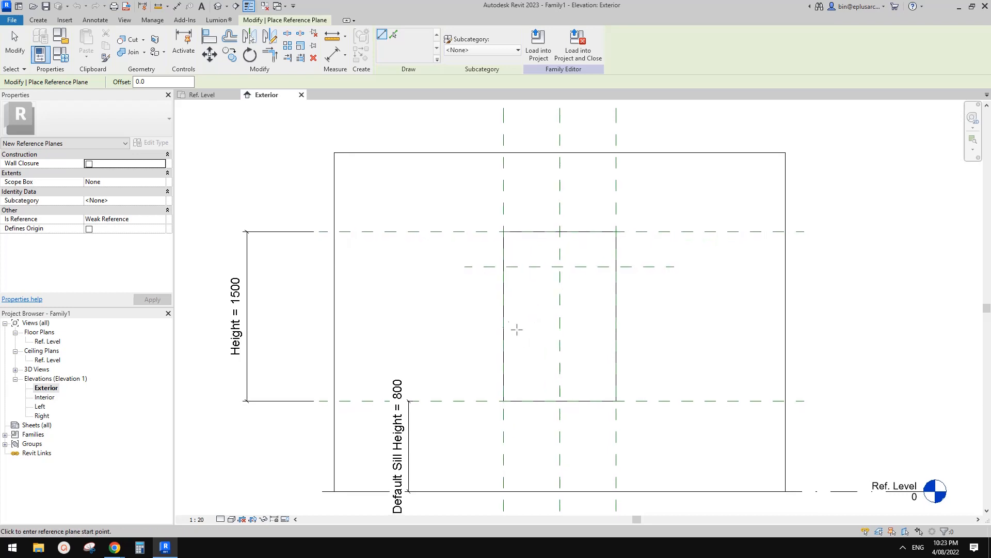
pyautogui.moveTo(519, 337); pyautogui.dragTo(518, 340, button='middle')
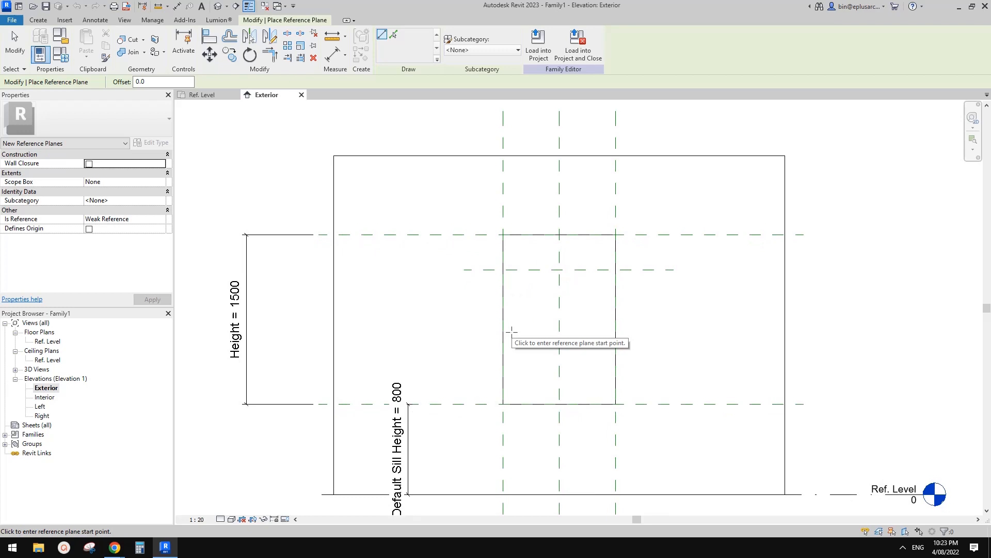
pyautogui.moveTo(489, 317); pyautogui.dragTo(487, 320, button='middle')
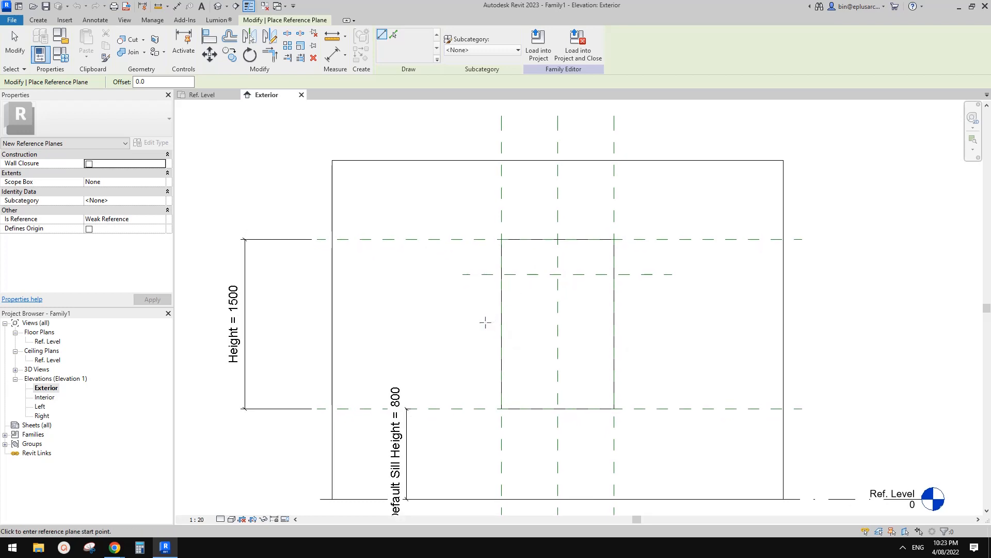
# Step: Draw two more horizontal reference planes across the opening, one just below the first and one in the lower part above the sill
pyautogui.click(466, 299)
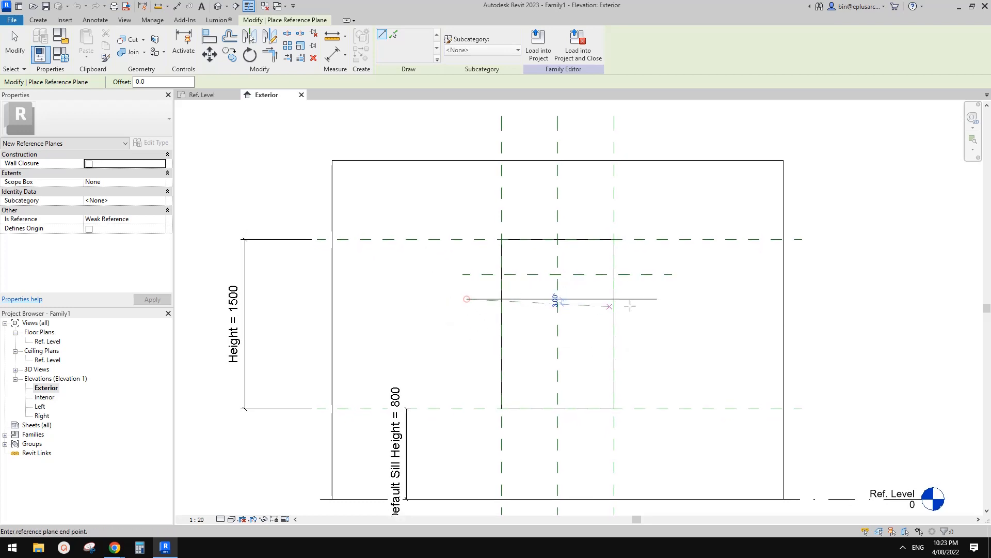
pyautogui.click(663, 299)
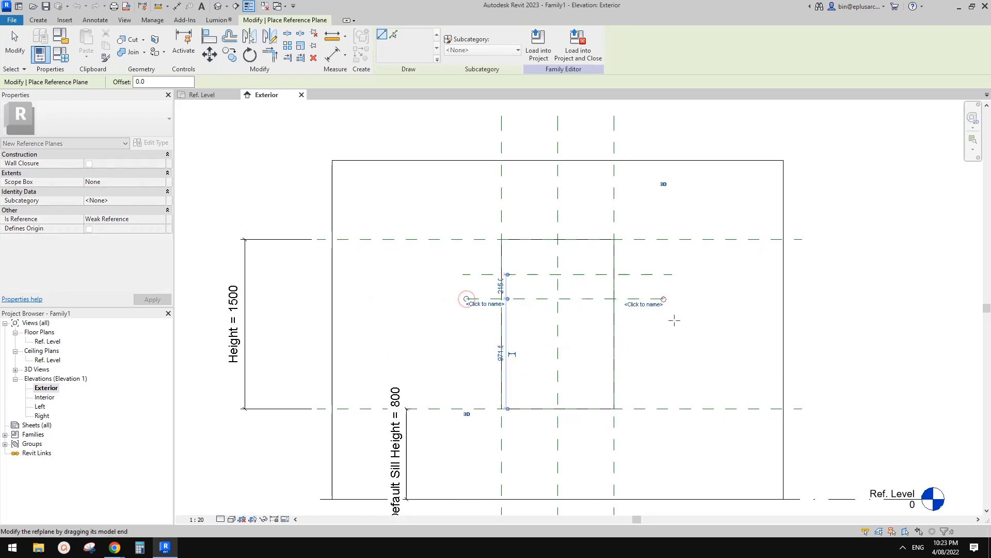
pyautogui.click(463, 359)
pyautogui.click(680, 359)
pyautogui.press('Escape')
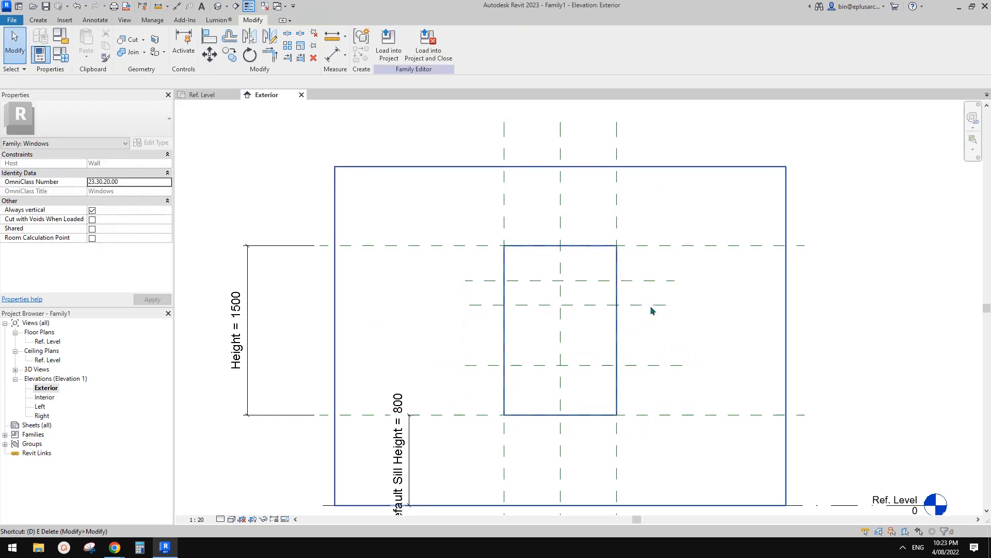
pyautogui.press('d')
pyautogui.press('i')
pyautogui.scroll(2, 648, 271)
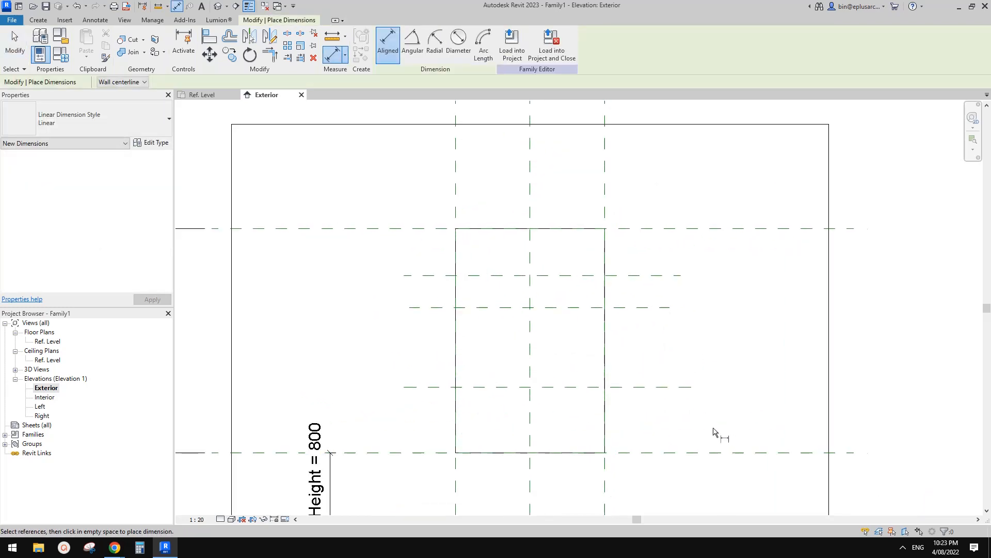
pyautogui.scroll(-3, 659, 362)
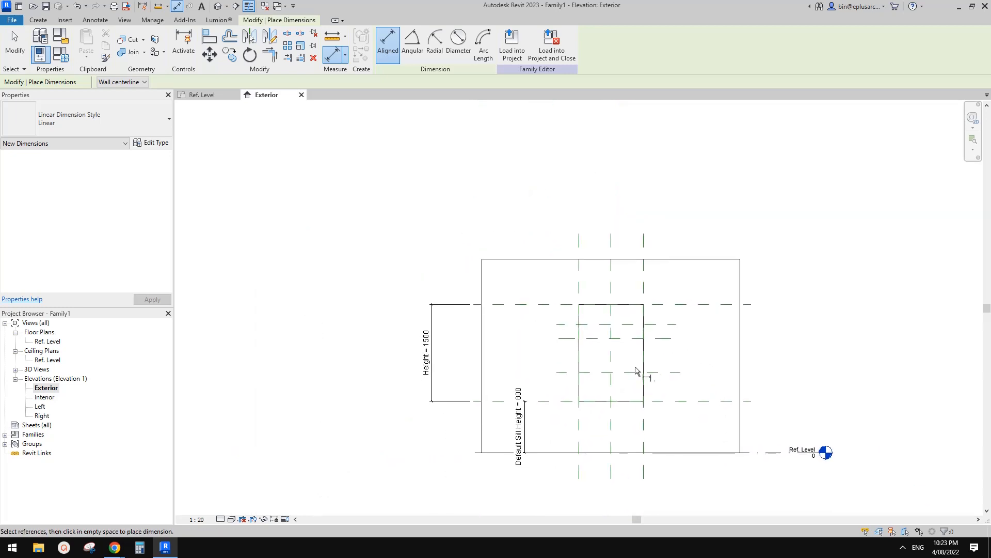
pyautogui.press('Escape')
# Step: Open the Ref. Level floor plan and bring the whole wall and opening into view
pyautogui.moveTo(534, 388); pyautogui.dragTo(505, 376, button='middle')
pyautogui.moveTo(514, 328); pyautogui.dragTo(503, 336, button='middle')
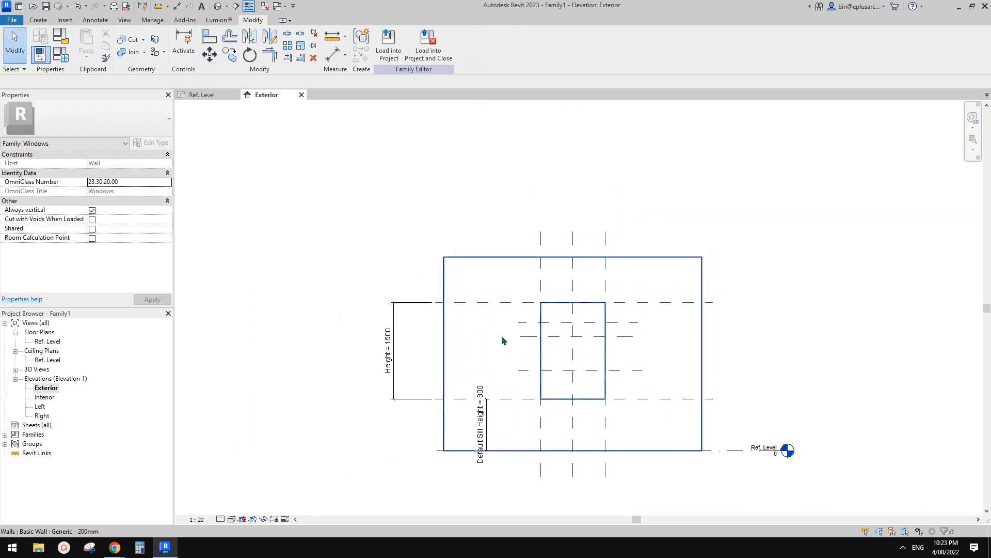
pyautogui.doubleClick(48, 341)
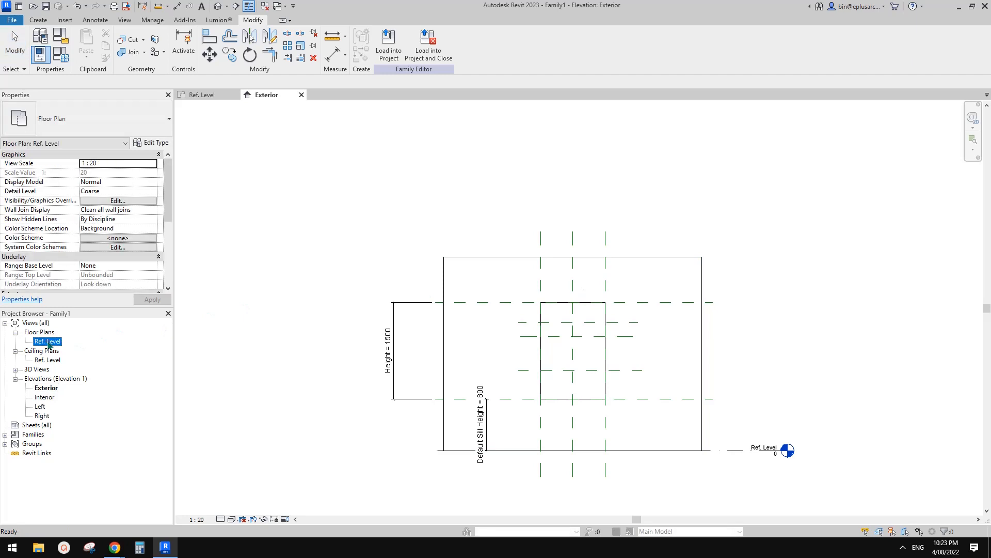
pyautogui.moveTo(601, 215); pyautogui.dragTo(580, 345, button='middle')
pyautogui.scroll(-1, 562, 298)
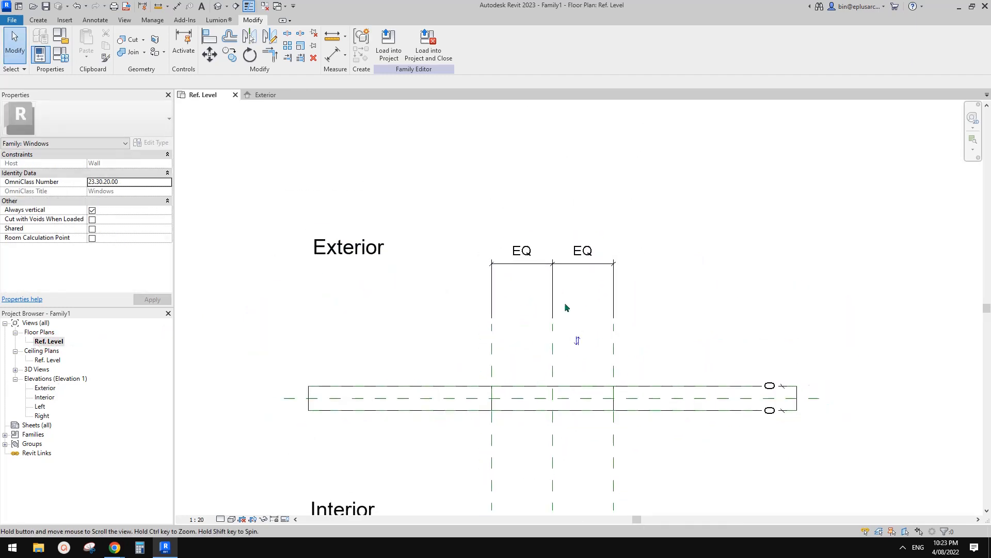
pyautogui.moveTo(565, 302); pyautogui.dragTo(561, 237, button='middle')
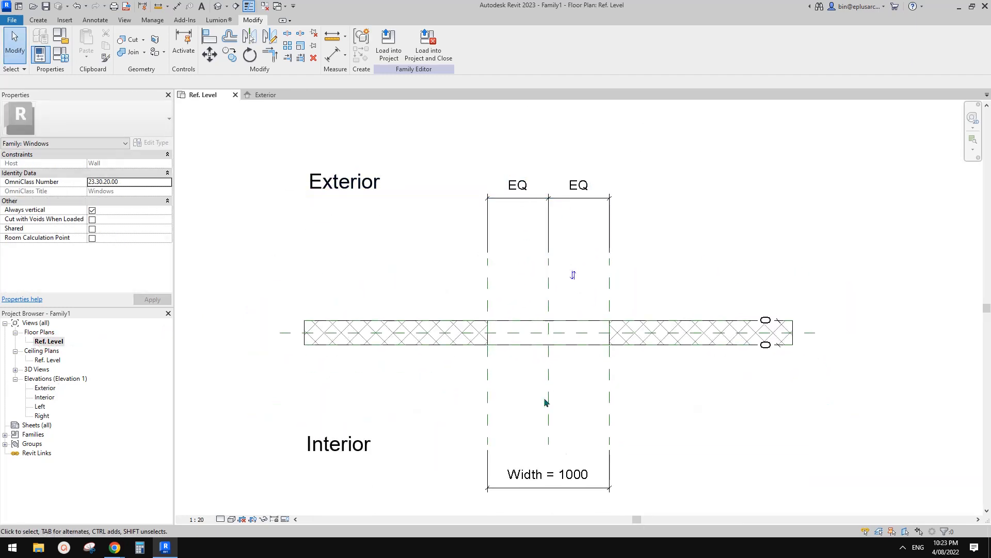
# Step: Open the Exterior elevation and bring the window opening with its horizontal reference planes into close view
pyautogui.doubleClick(45, 387)
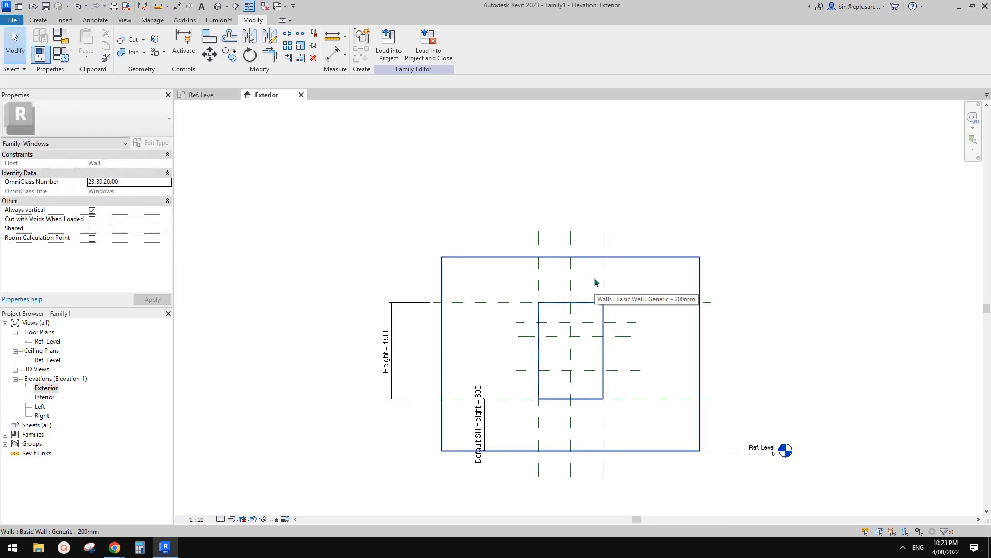
pyautogui.scroll(1, 593, 323)
pyautogui.scroll(3, 581, 332)
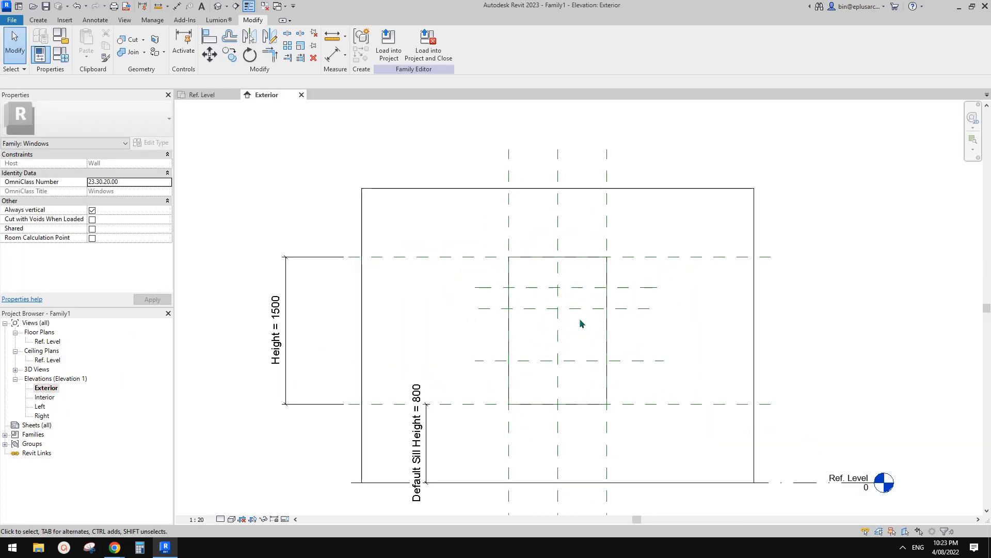
# Step: Add an aligned dimension from the uppermost added horizontal reference plane down to the sill reference plane
pyautogui.press('d')
pyautogui.press('i')
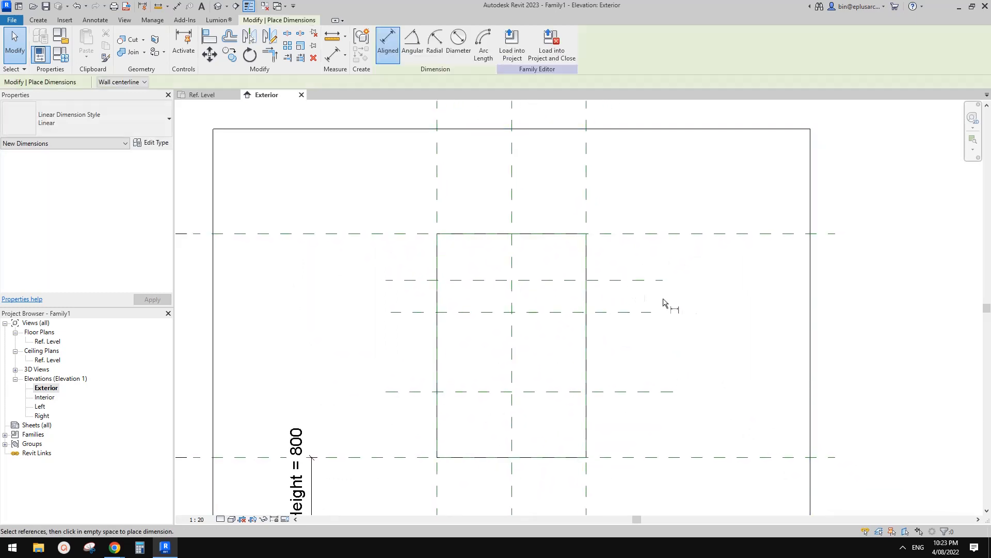
pyautogui.scroll(-2, 667, 305)
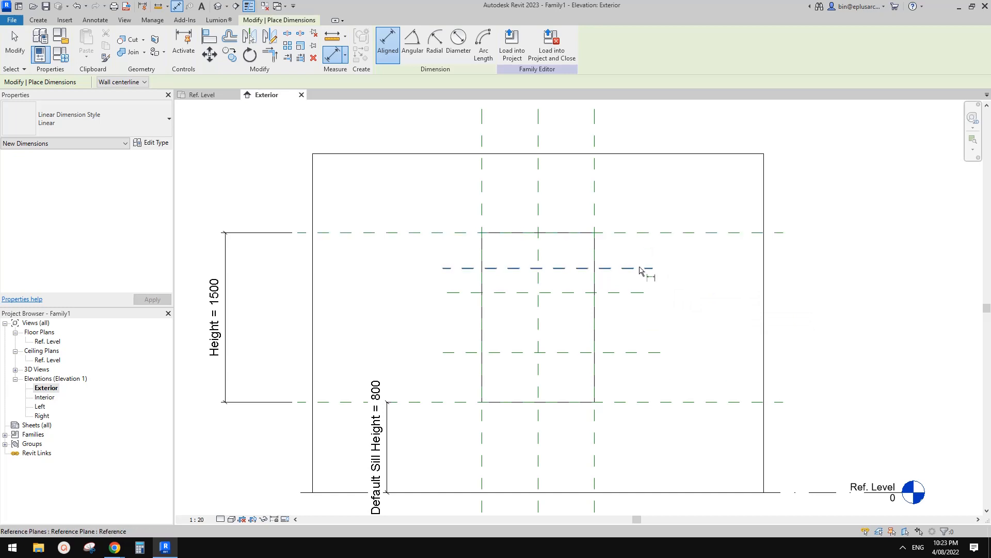
pyautogui.scroll(2, 661, 330)
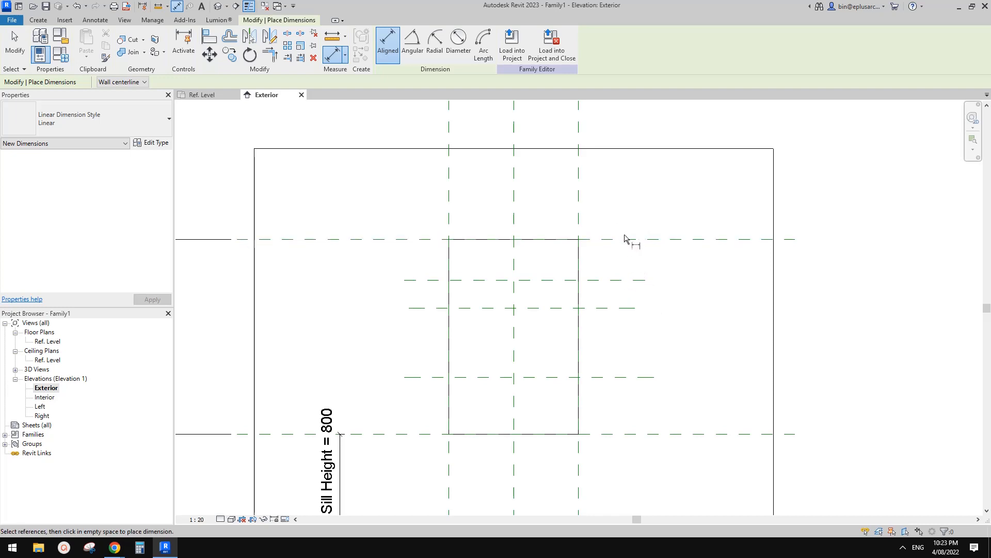
pyautogui.moveTo(618, 273); pyautogui.dragTo(622, 269, button='middle')
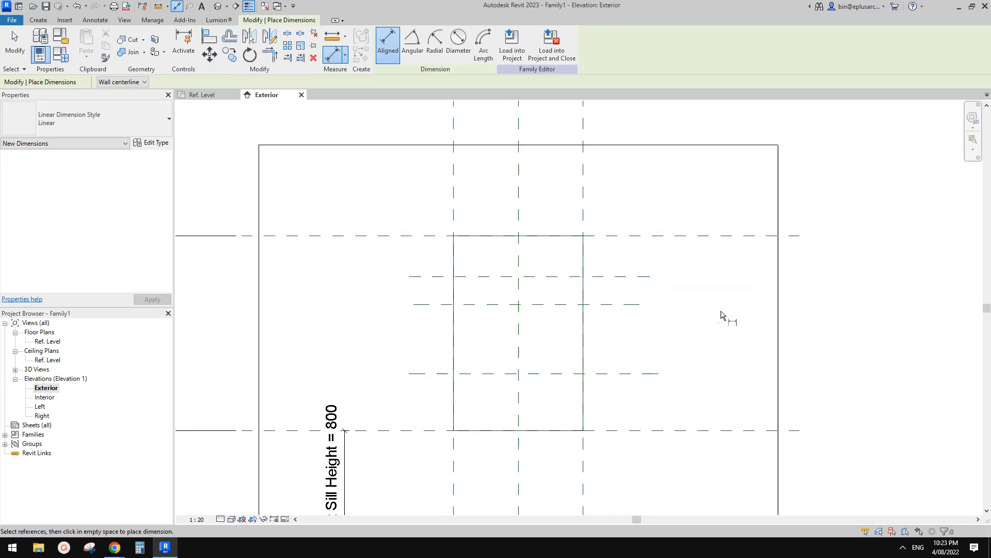
pyautogui.click(644, 279)
pyautogui.click(647, 431)
pyautogui.click(713, 381)
pyautogui.moveTo(720, 351); pyautogui.dragTo(711, 359, button='middle')
pyautogui.press('Escape')
pyautogui.press('Escape')
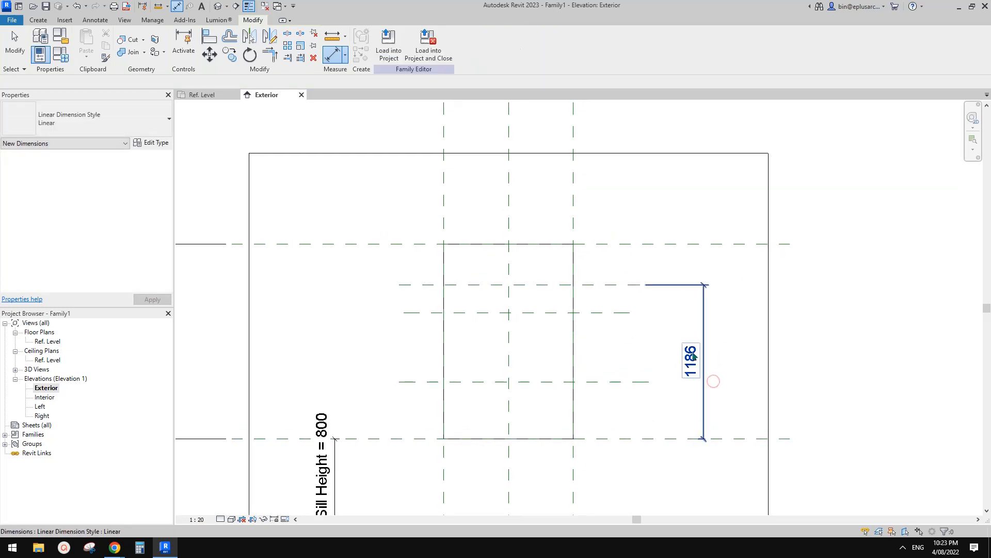
# Step: Label the new vertical dimension with a new family type parameter named H1
pyautogui.click(692, 358)
pyautogui.click(486, 43)
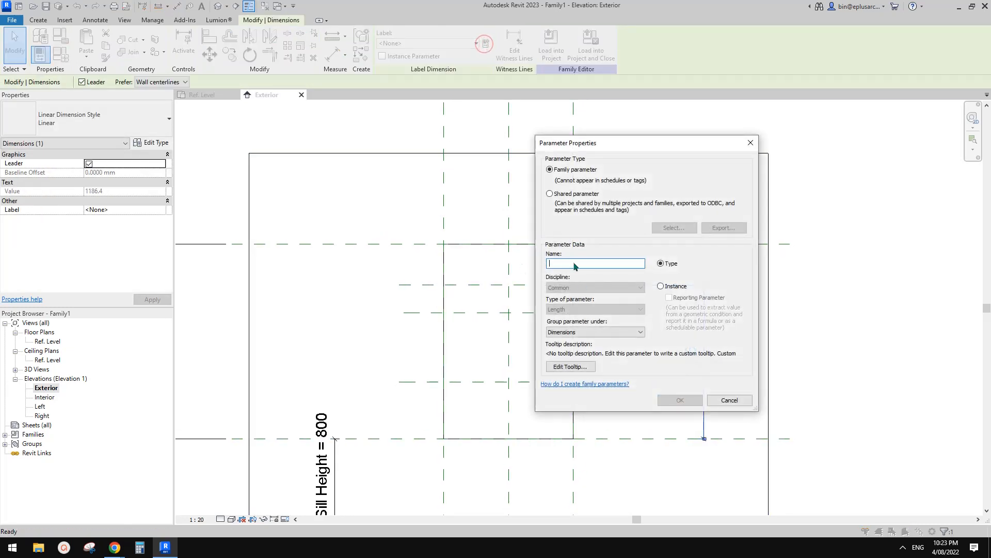
pyautogui.write('H1')
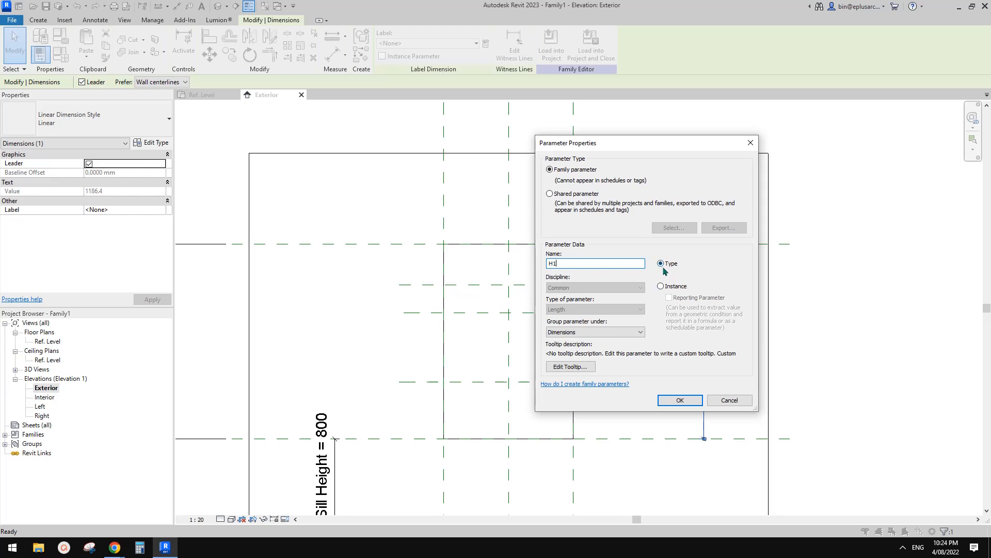
pyautogui.click(687, 402)
pyautogui.moveTo(663, 401); pyautogui.dragTo(701, 350, button='middle')
pyautogui.press('Escape')
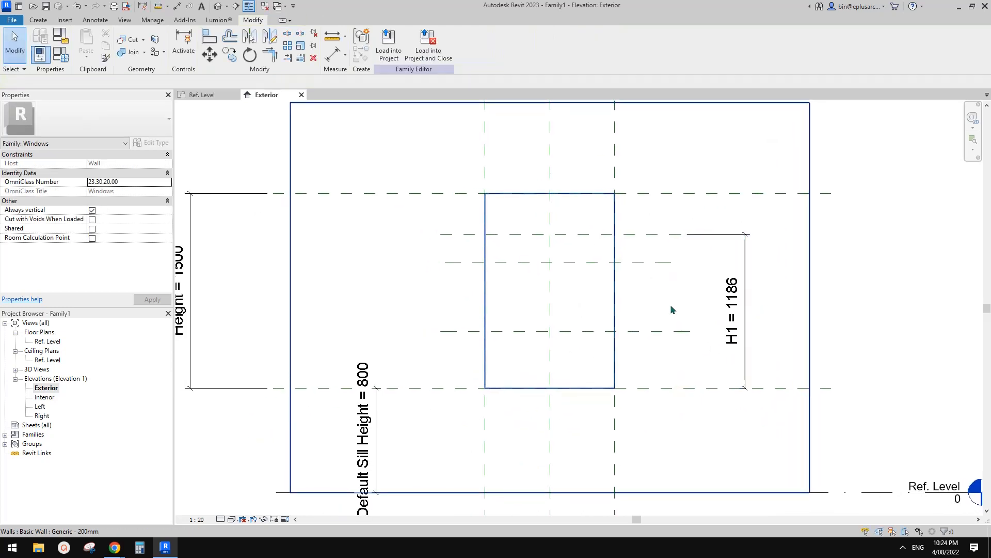
# Step: Check the upper mullion and arch area in the reference photo in Chrome, and switch back to Revit
pyautogui.scroll(1, 671, 302)
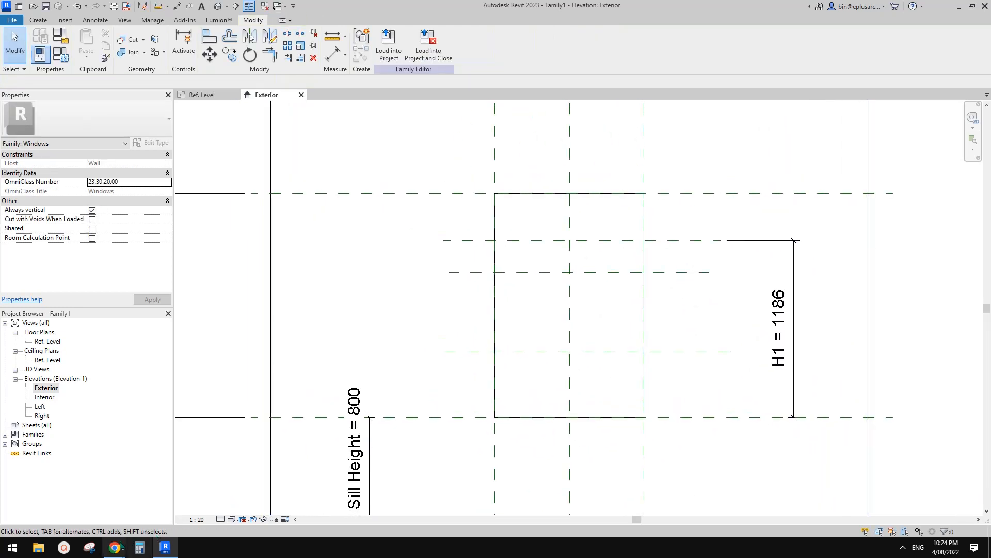
pyautogui.moveTo(115, 547)
pyautogui.click(177, 507)
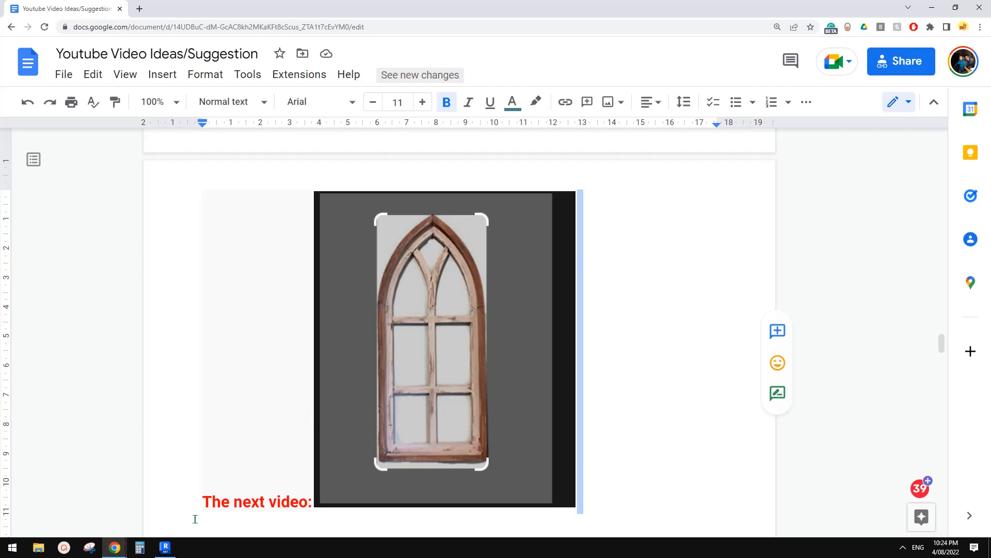
pyautogui.click(165, 546)
# Step: Add an aligned dimension between the two upper added horizontal reference planes, beside the opening
pyautogui.scroll(3, 651, 318)
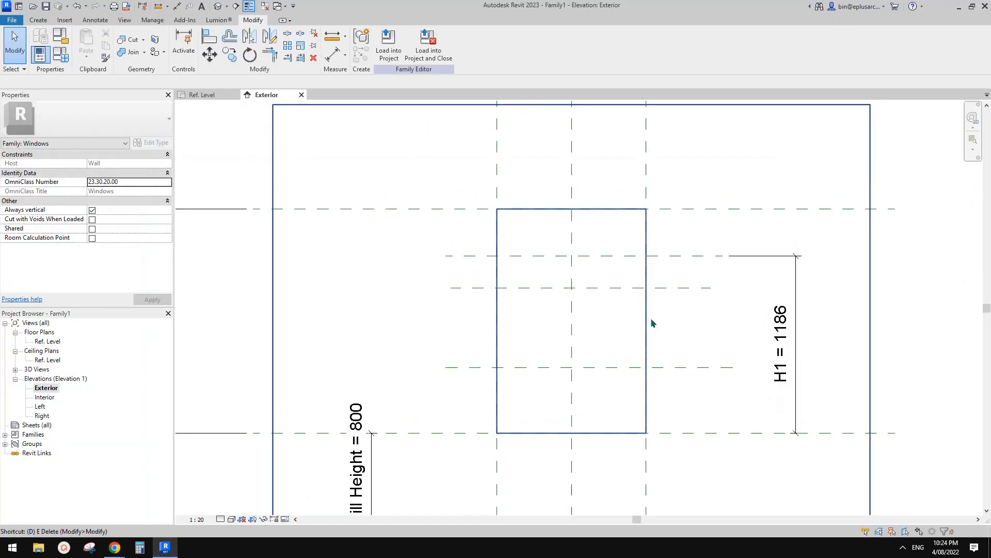
pyautogui.click(665, 287)
pyautogui.click(687, 244)
pyautogui.click(698, 264)
pyautogui.press('Escape')
# Step: Move the second added horizontal reference plane by setting its distance below the first one to 150 mm
pyautogui.click(657, 283)
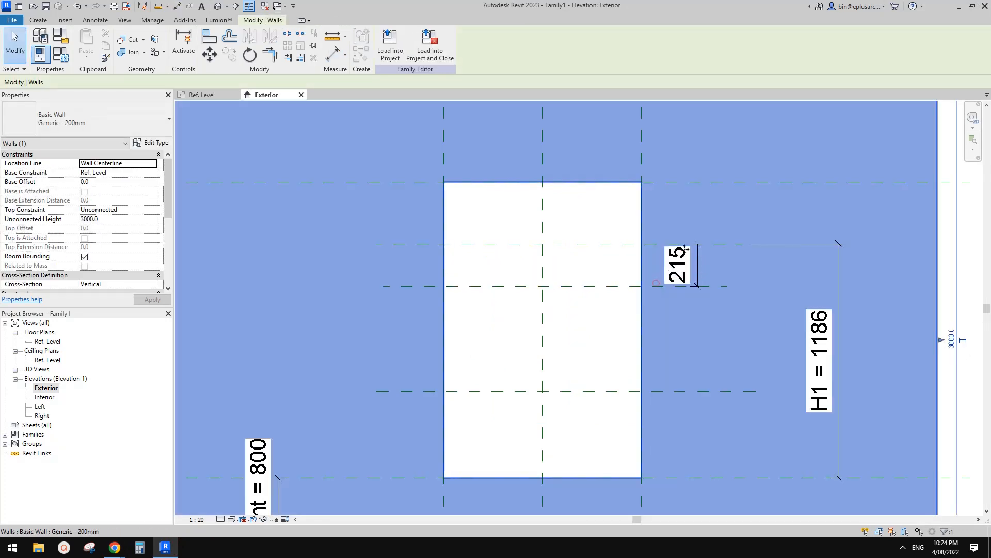
pyautogui.press('Escape')
pyautogui.click(657, 285)
pyautogui.press('Escape')
pyautogui.click(657, 287)
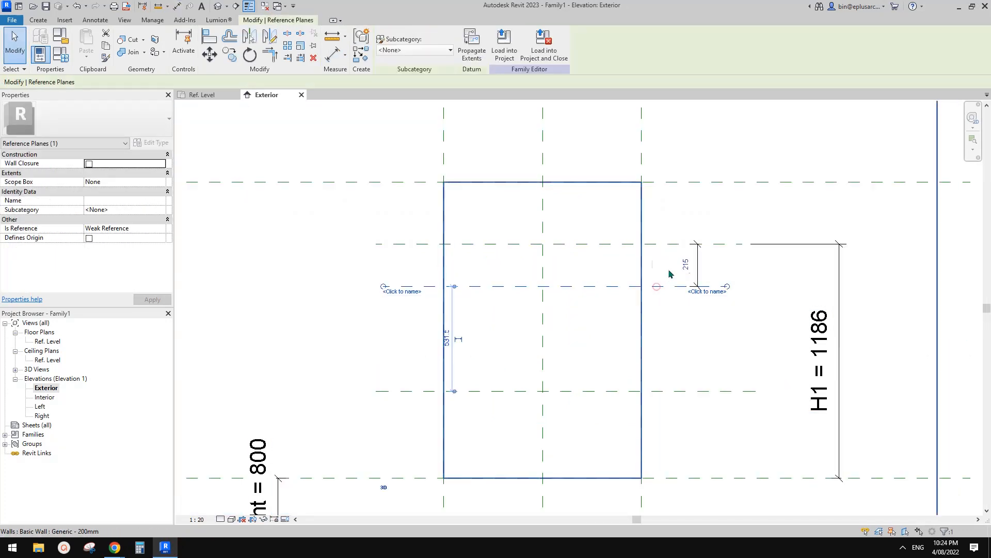
pyautogui.scroll(2, 670, 274)
pyautogui.click(687, 266)
pyautogui.write('150')
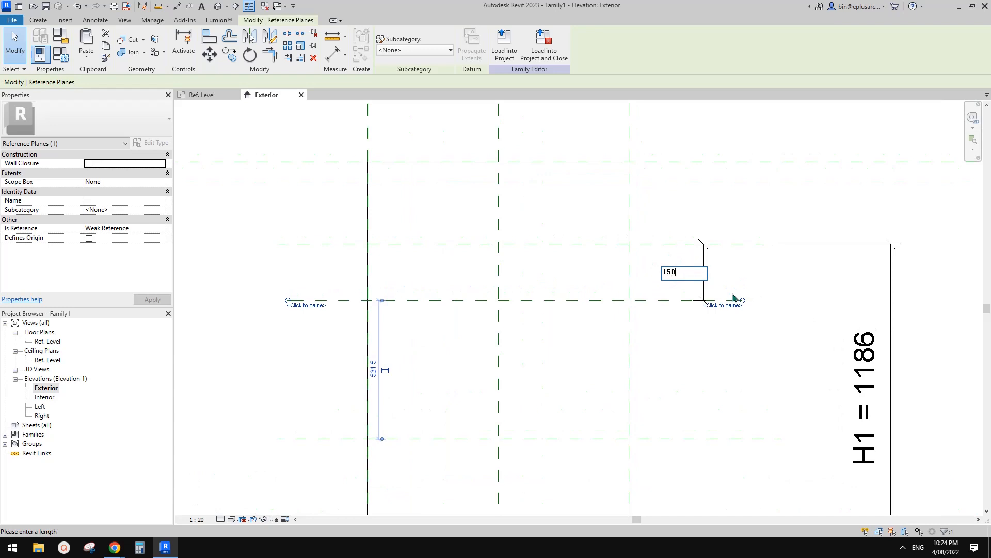
pyautogui.press('Return')
pyautogui.press('Escape')
pyautogui.scroll(-2, 689, 299)
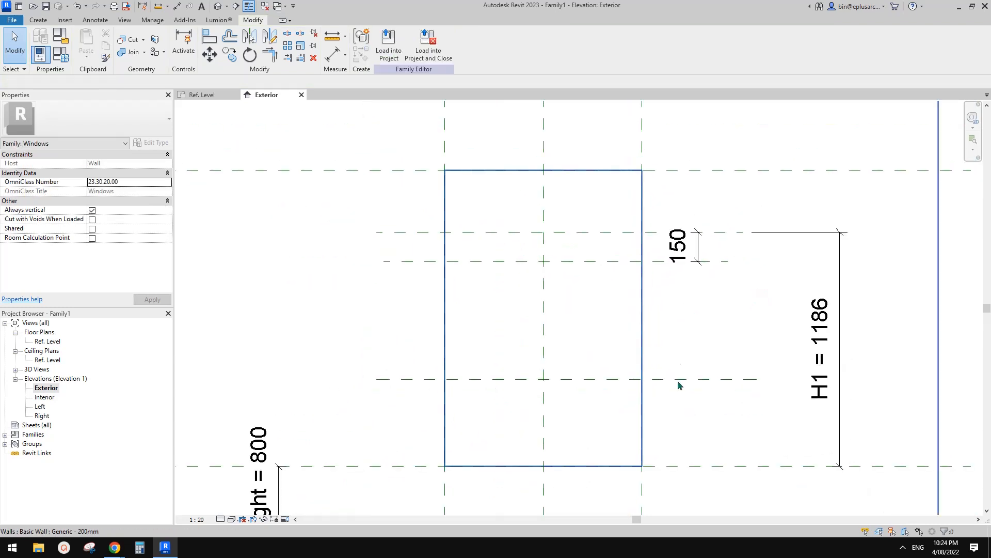
# Step: Examine the spacing of the horizontal mullions in the reference photo in Chrome, and return to the Revit family
pyautogui.moveTo(679, 385); pyautogui.dragTo(668, 354, button='middle')
pyautogui.moveTo(115, 547)
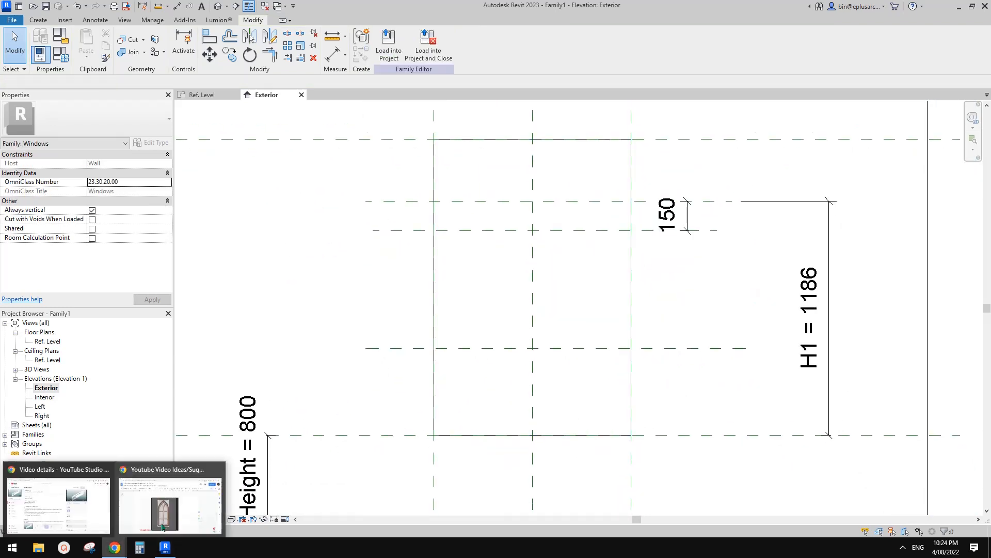
pyautogui.click(162, 527)
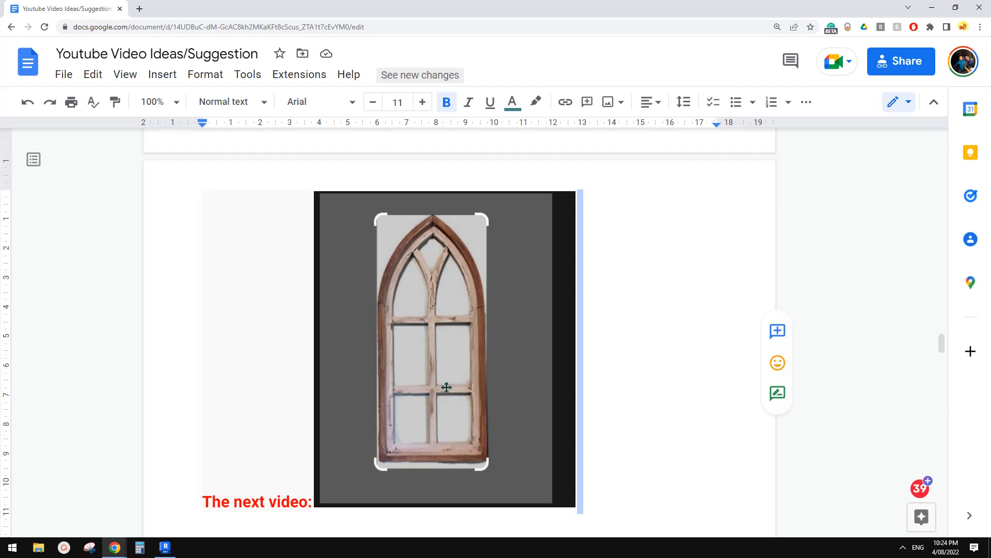
pyautogui.click(166, 547)
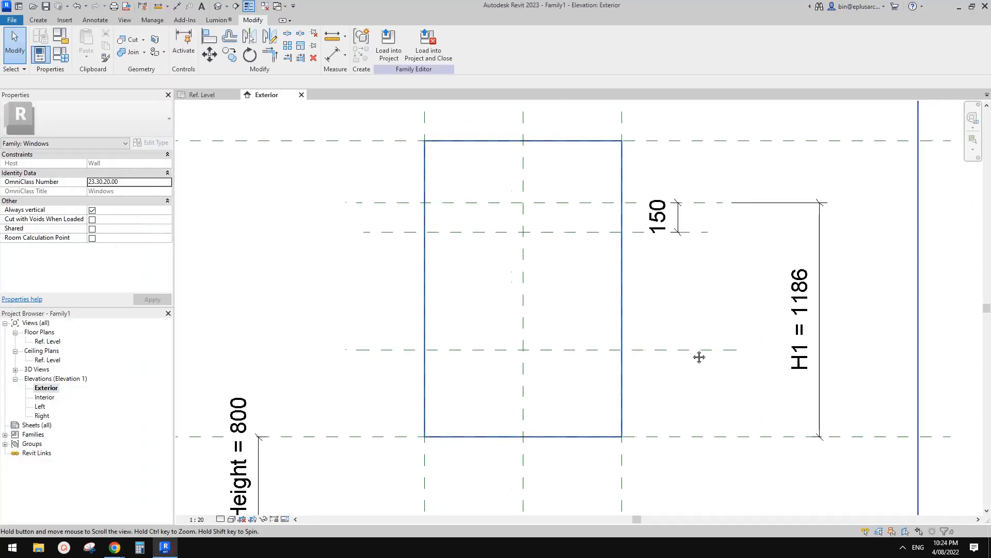
# Step: Dimension the sill, the lowest added plane and the second added plane as one string, and make its segments equal
pyautogui.click(658, 438)
pyautogui.click(671, 349)
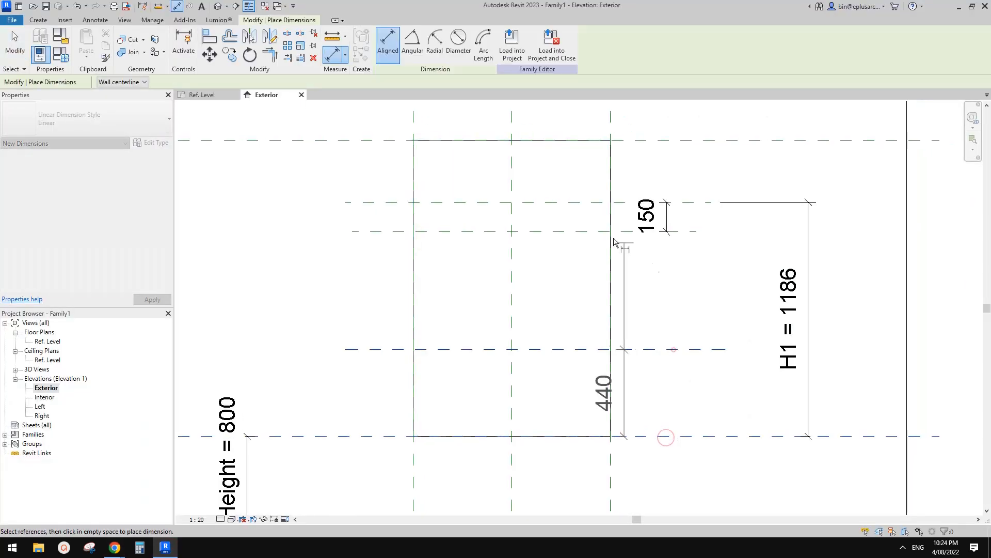
pyautogui.click(620, 231)
pyautogui.click(670, 265)
pyautogui.click(692, 288)
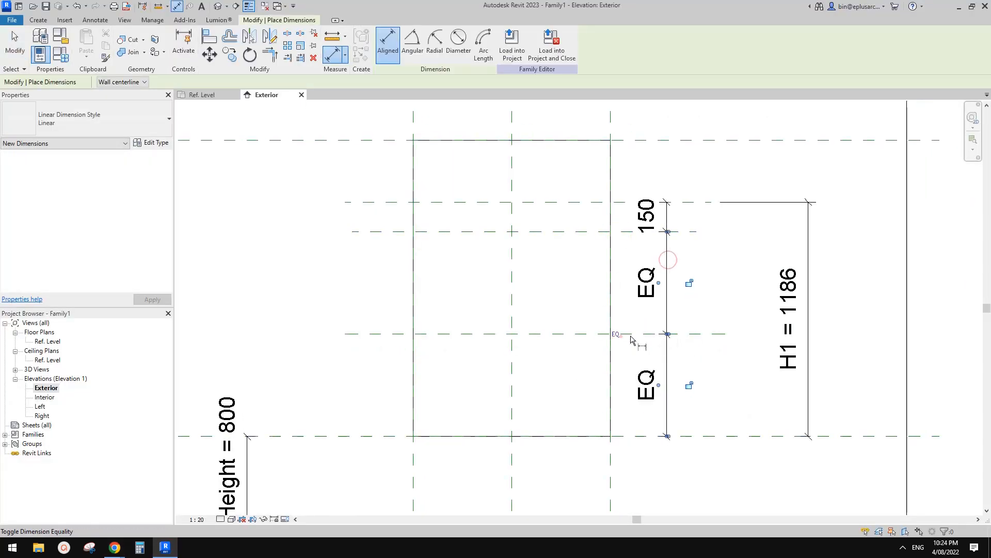
pyautogui.press('Escape')
pyautogui.press('Escape')
pyautogui.scroll(-5, 580, 314)
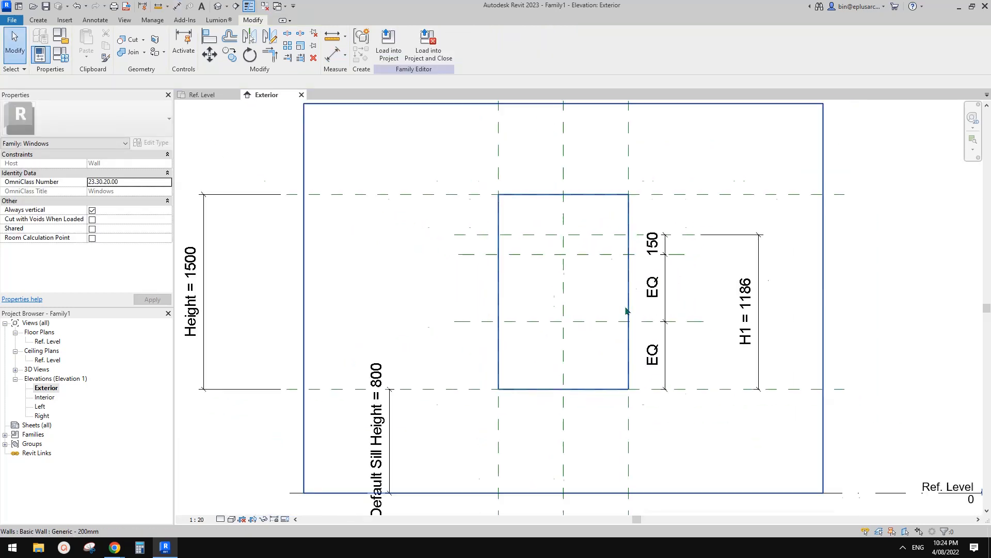
# Step: Study the frame and mullion shapes in the reference photo in Chrome again, and switch back to Revit
pyautogui.scroll(3, 619, 281)
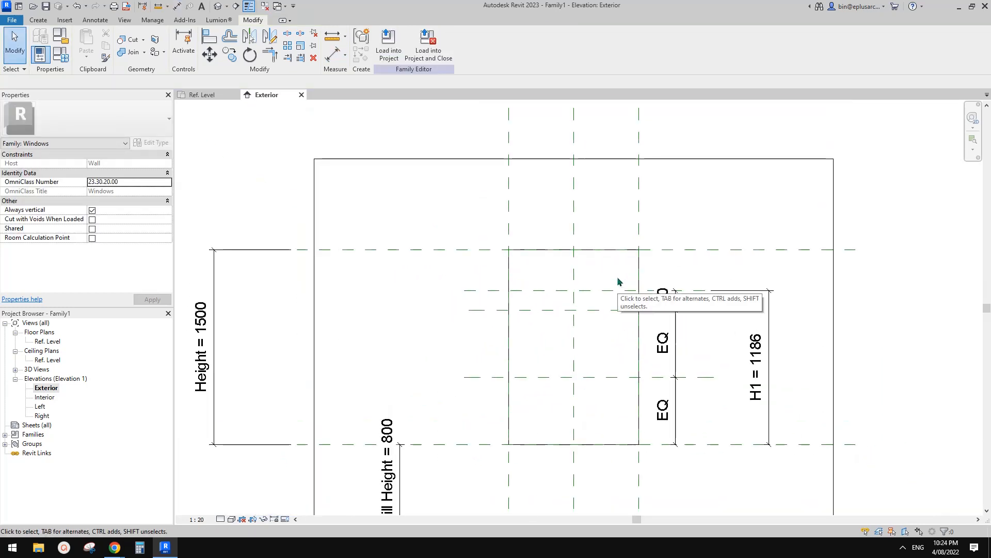
pyautogui.moveTo(117, 548)
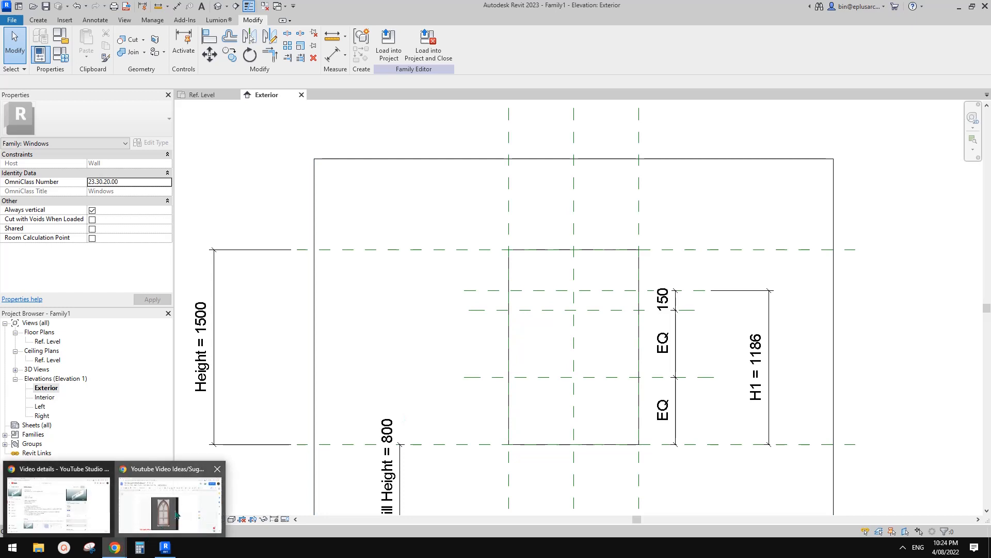
pyautogui.click(178, 514)
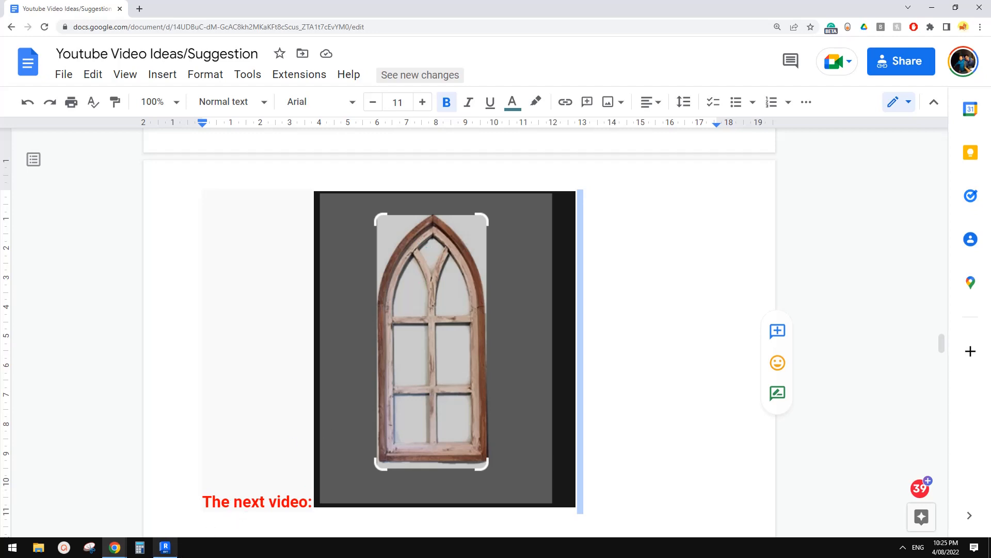
pyautogui.click(165, 548)
# Step: Create a new family from the Metric Profile.rft template
pyautogui.moveTo(377, 318); pyautogui.dragTo(399, 282, button='middle')
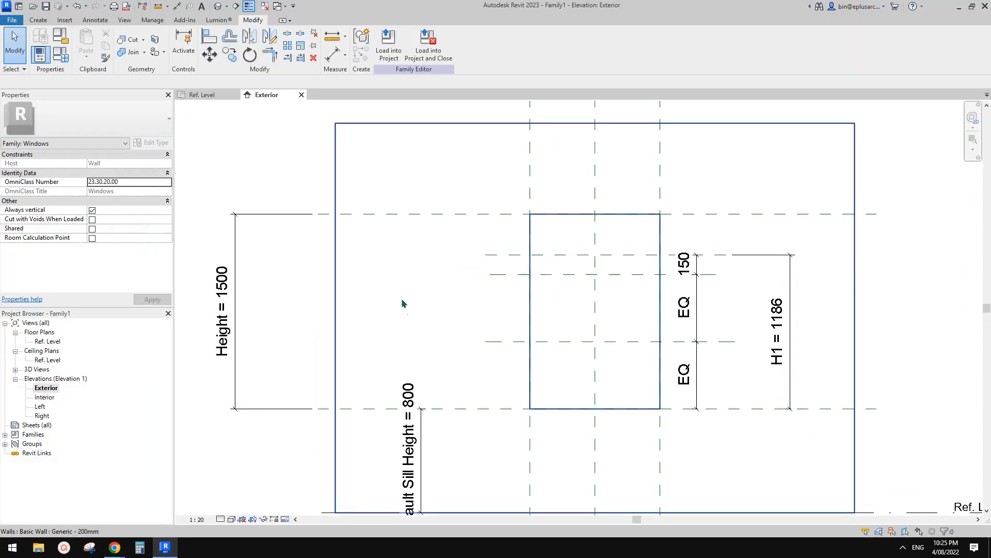
pyautogui.click(13, 21)
pyautogui.click(66, 59)
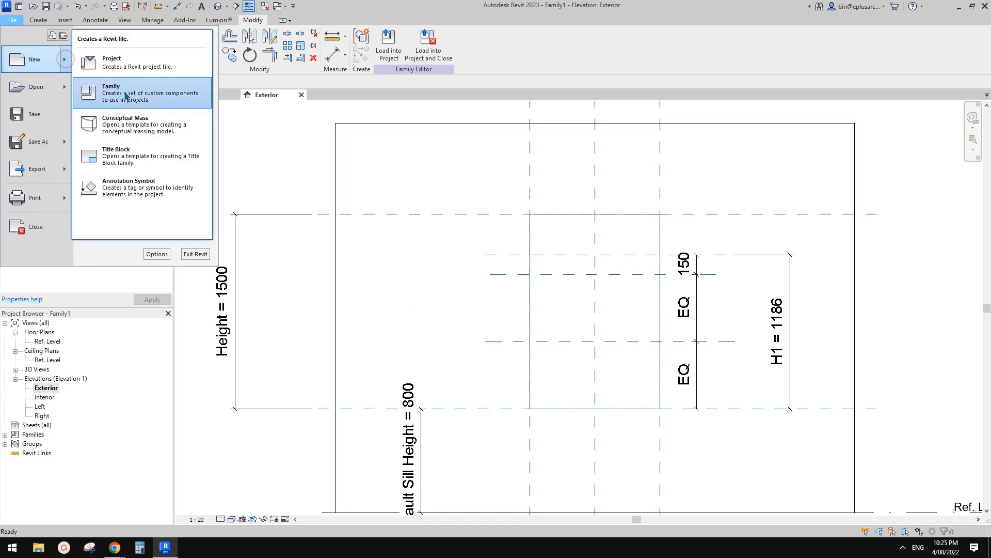
pyautogui.click(127, 104)
pyautogui.moveTo(595, 241); pyautogui.dragTo(597, 301)
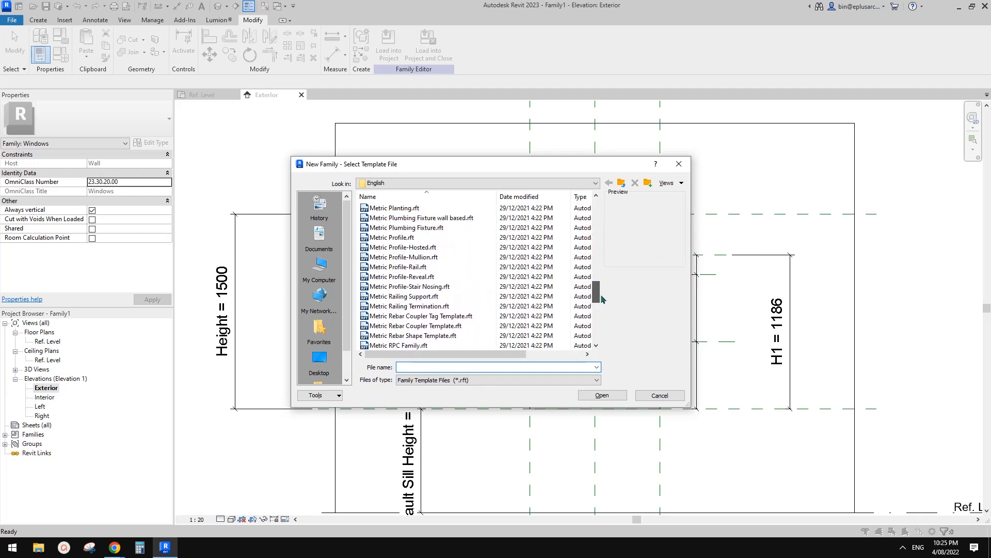
pyautogui.click(413, 237)
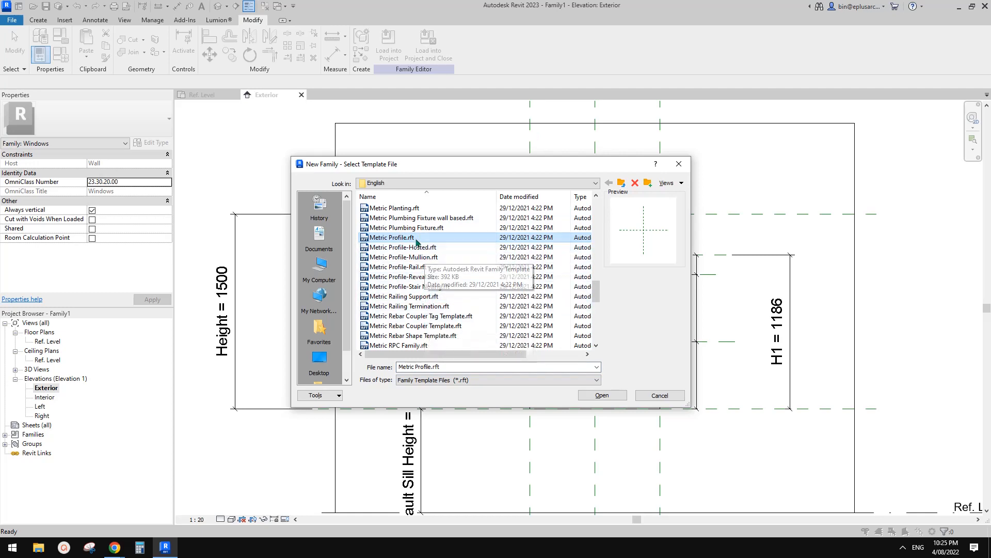
pyautogui.click(601, 396)
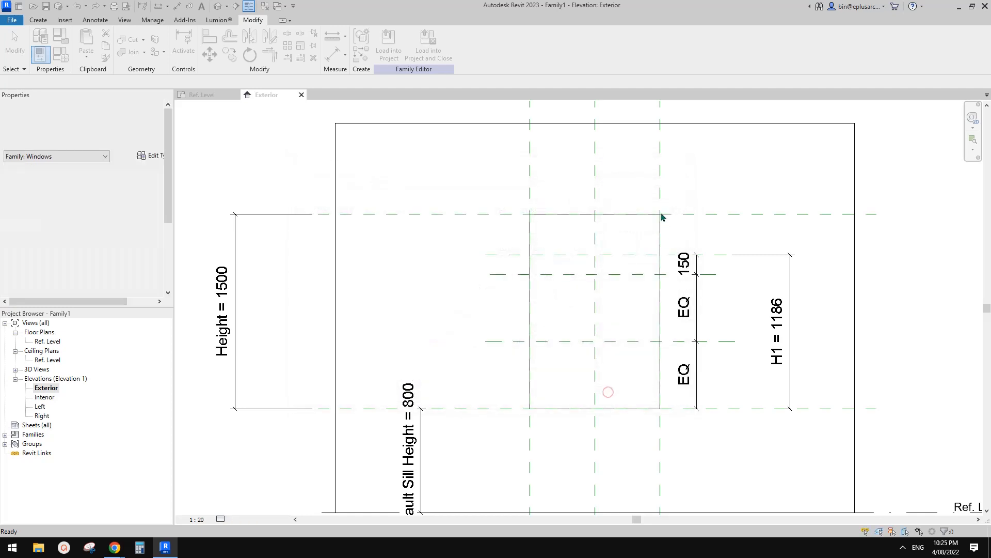
# Step: Draw vertical reference planes on both sides of the centre plane, the right one about 66.5 mm away, and a horizontal one just above the crossing
pyautogui.scroll(2, 601, 300)
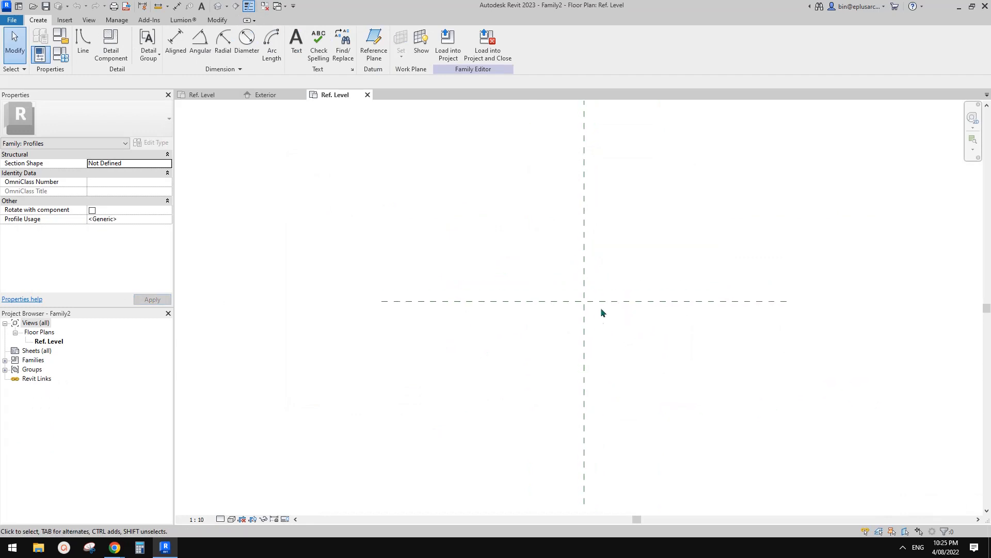
pyautogui.press('r')
pyautogui.press('p')
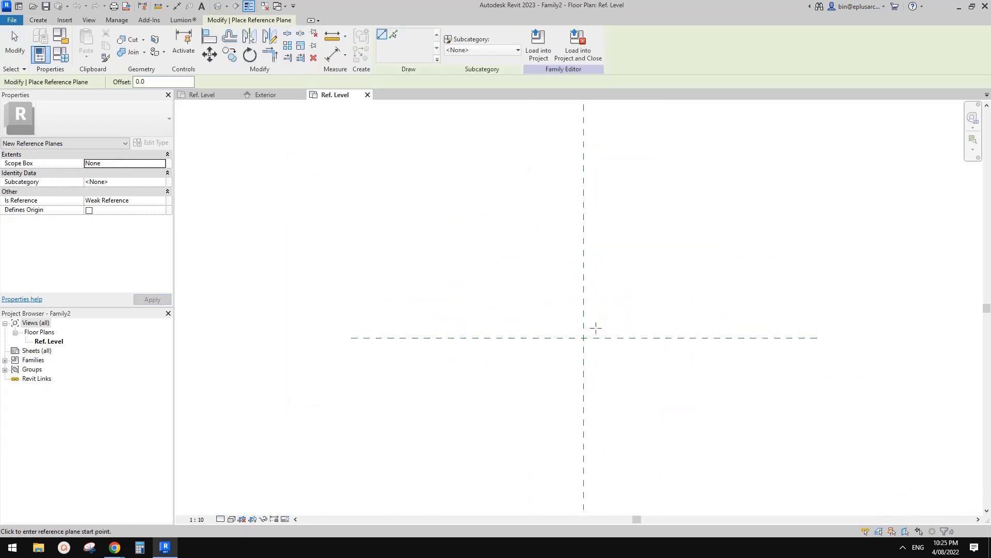
pyautogui.click(559, 370)
pyautogui.click(560, 293)
pyautogui.click(610, 374)
pyautogui.click(610, 299)
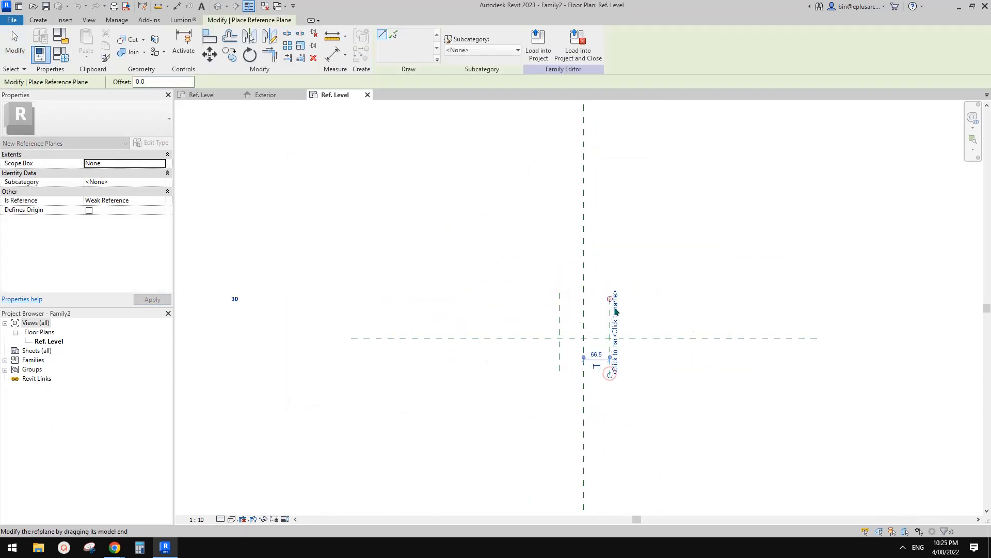
pyautogui.click(643, 314)
pyautogui.click(533, 314)
pyautogui.press('Escape')
pyautogui.press('Escape')
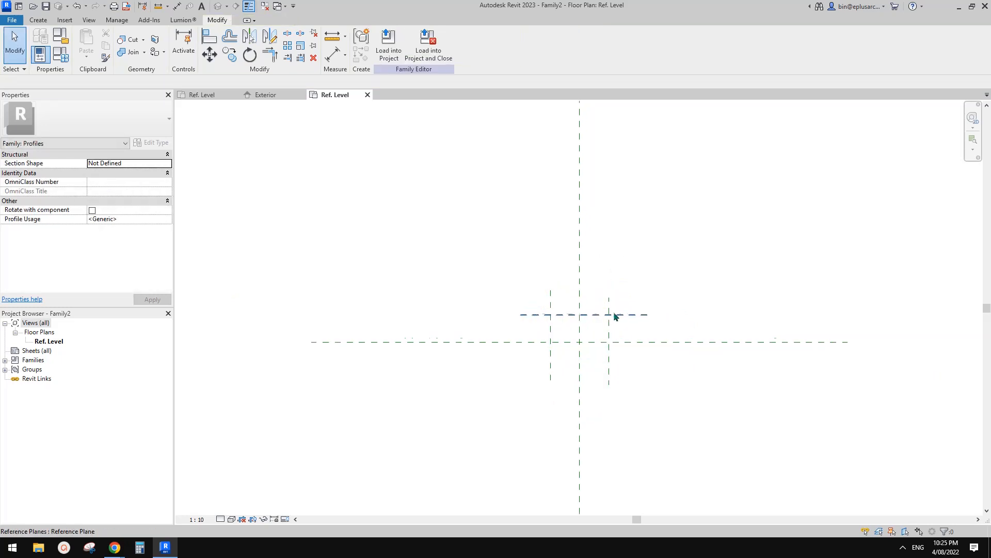
# Step: Dimension the distance between the upper horizontal reference plane and the Center (Front/Back) plane
pyautogui.scroll(2, 618, 323)
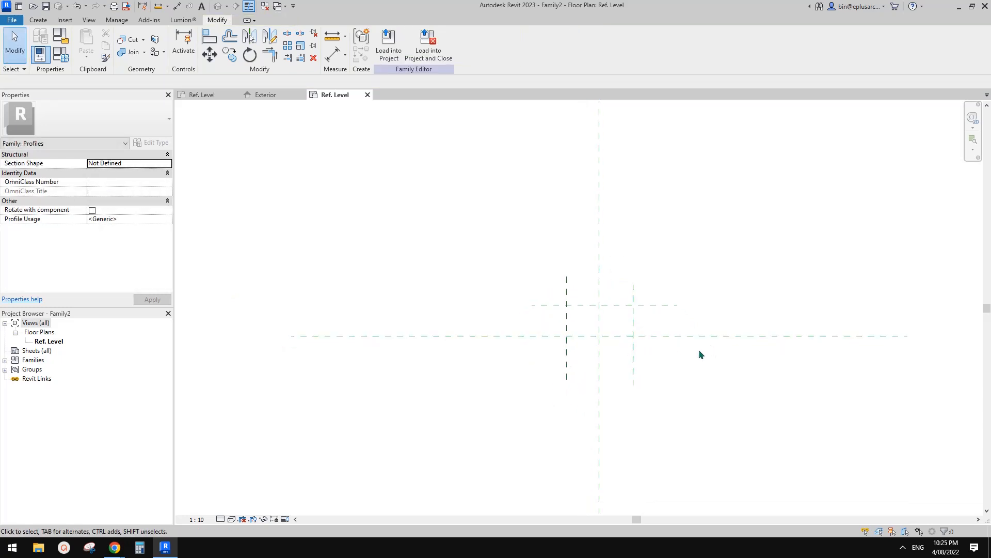
pyautogui.moveTo(619, 333); pyautogui.dragTo(624, 345, button='middle')
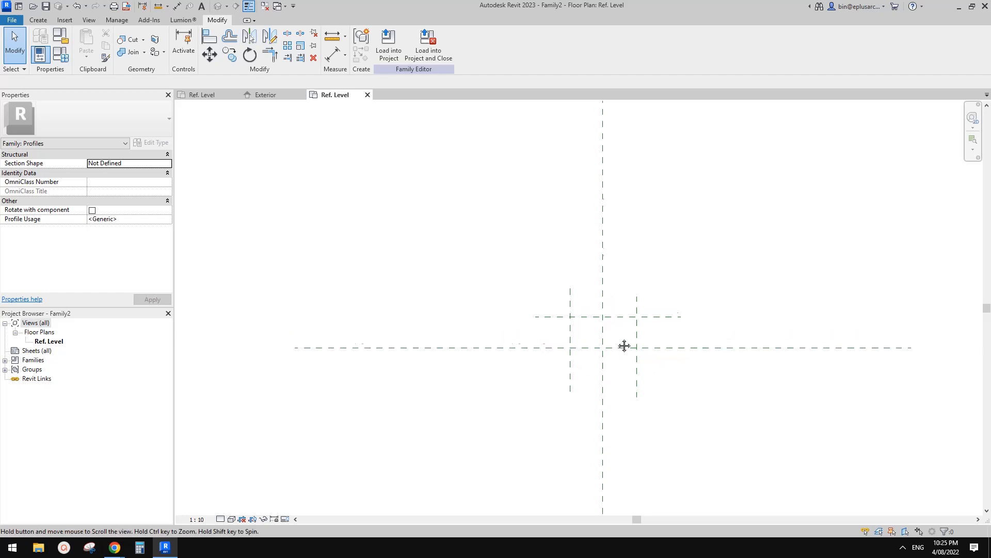
pyautogui.press('d')
pyautogui.click(668, 347)
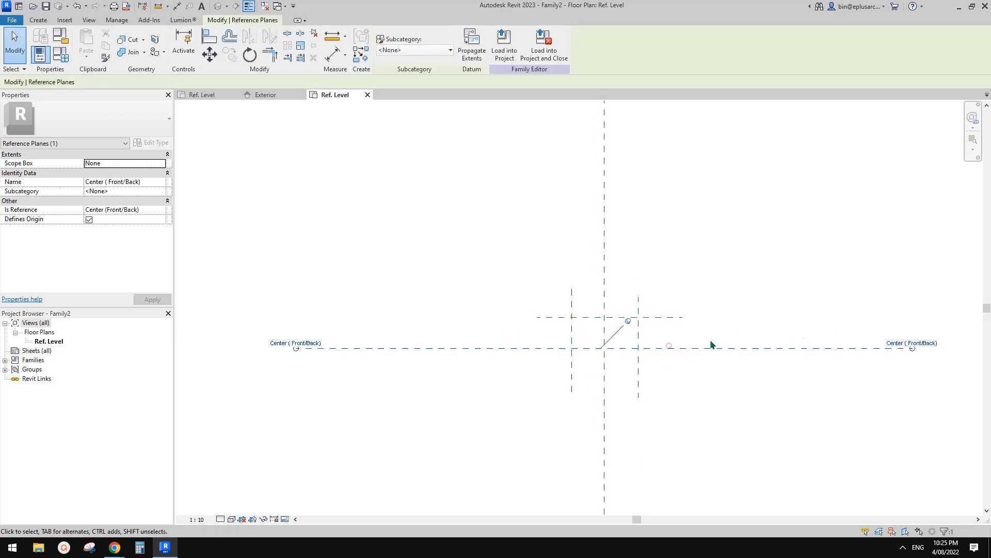
pyautogui.press('Escape')
pyautogui.scroll(1, 676, 345)
pyautogui.moveTo(670, 338); pyautogui.dragTo(677, 348, button='middle')
pyautogui.press('d')
pyautogui.press('i')
pyautogui.click(663, 324)
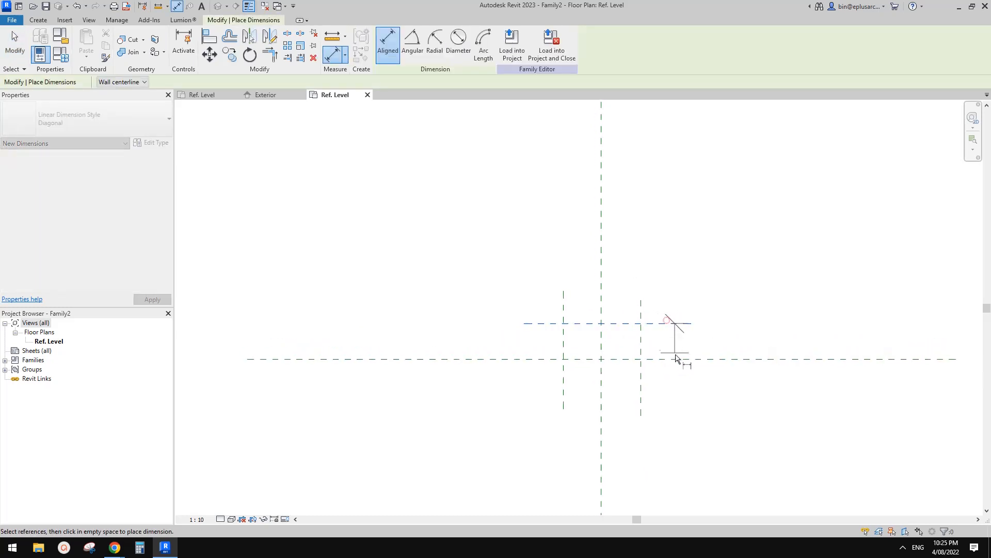
pyautogui.click(675, 358)
pyautogui.click(759, 341)
# Step: Dimension both side planes and the Center (Left/Right) plane as one string, and make its segments equal
pyautogui.click(641, 309)
pyautogui.click(564, 306)
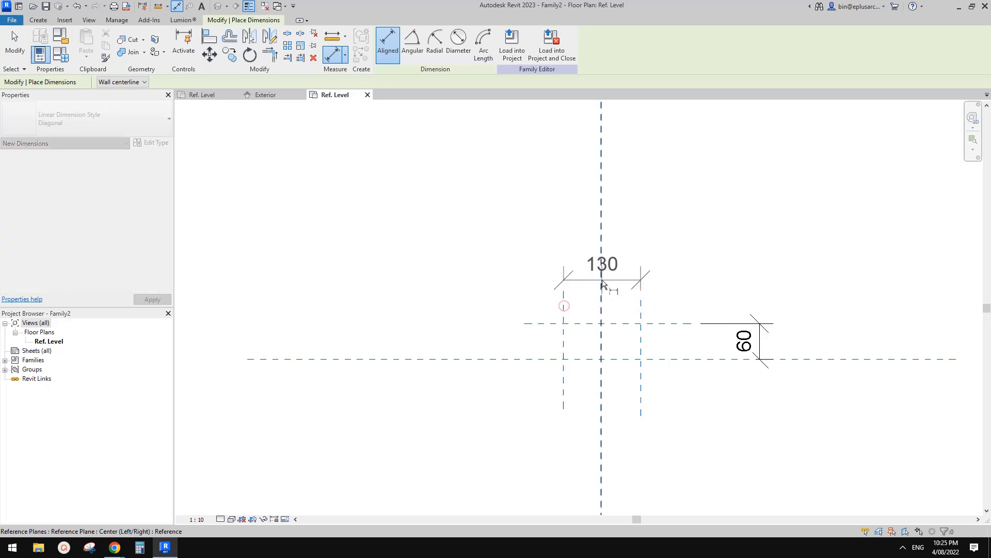
pyautogui.click(602, 279)
pyautogui.click(618, 252)
pyautogui.click(605, 173)
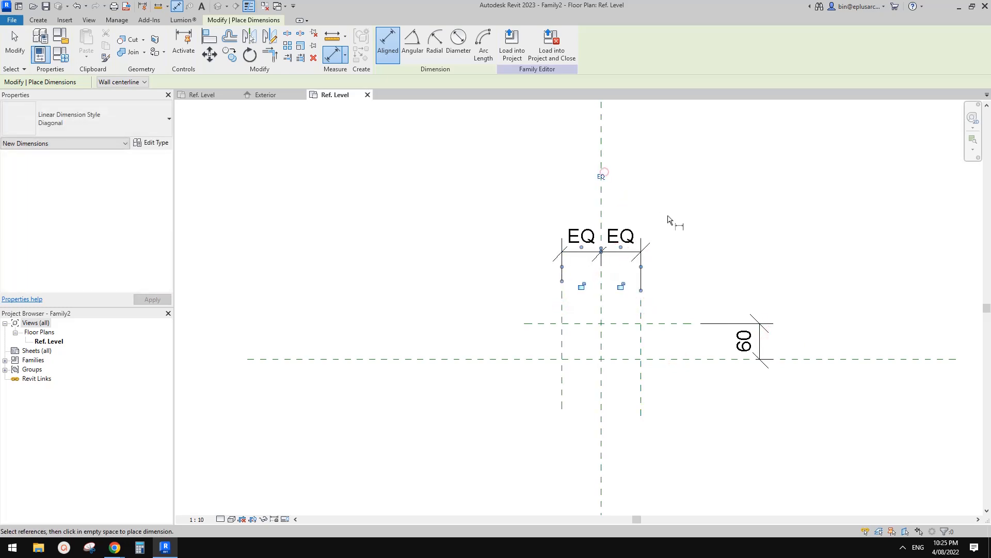
# Step: Add an overall dimension between the two side reference planes, above the equal string
pyautogui.click(641, 310)
pyautogui.click(563, 310)
pyautogui.click(554, 196)
pyautogui.press('Escape')
pyautogui.press('Escape')
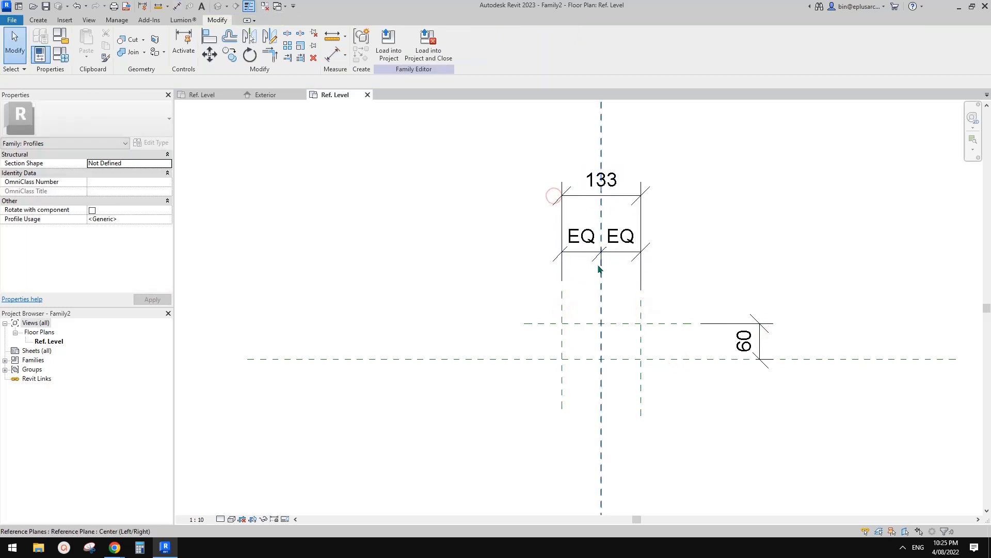
# Step: Label the vertical dimension between the horizontal planes with a new type parameter W1
pyautogui.click(725, 339)
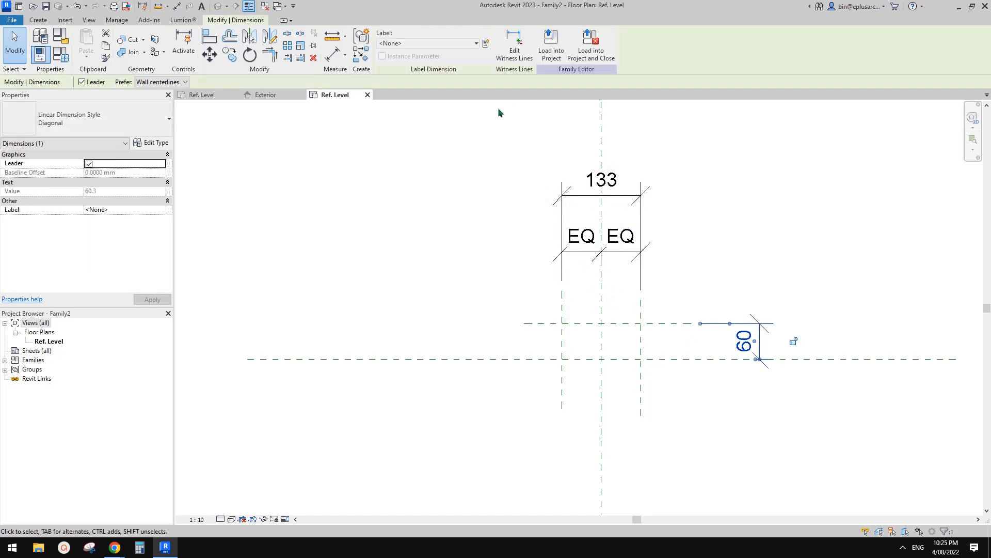
pyautogui.click(485, 43)
pyautogui.write('W1')
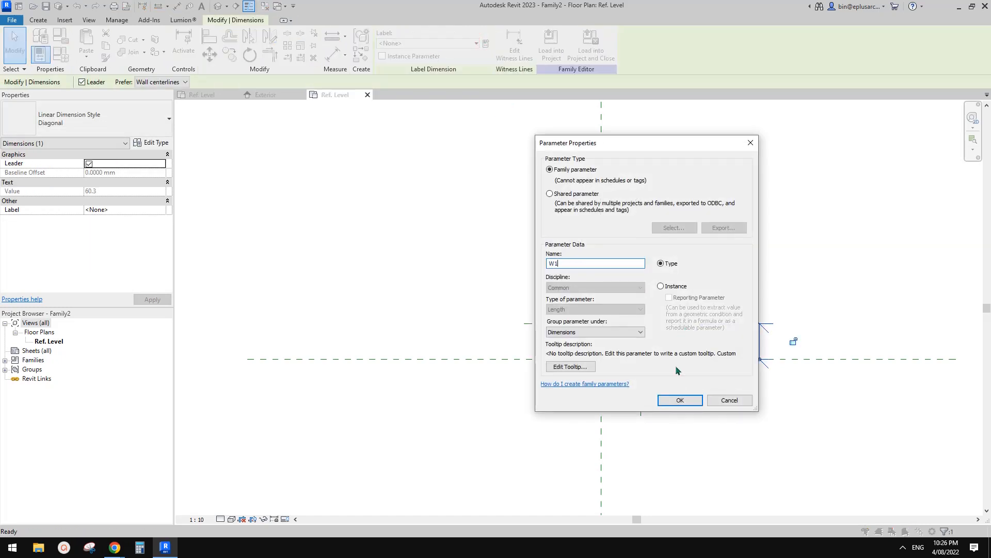
pyautogui.click(681, 400)
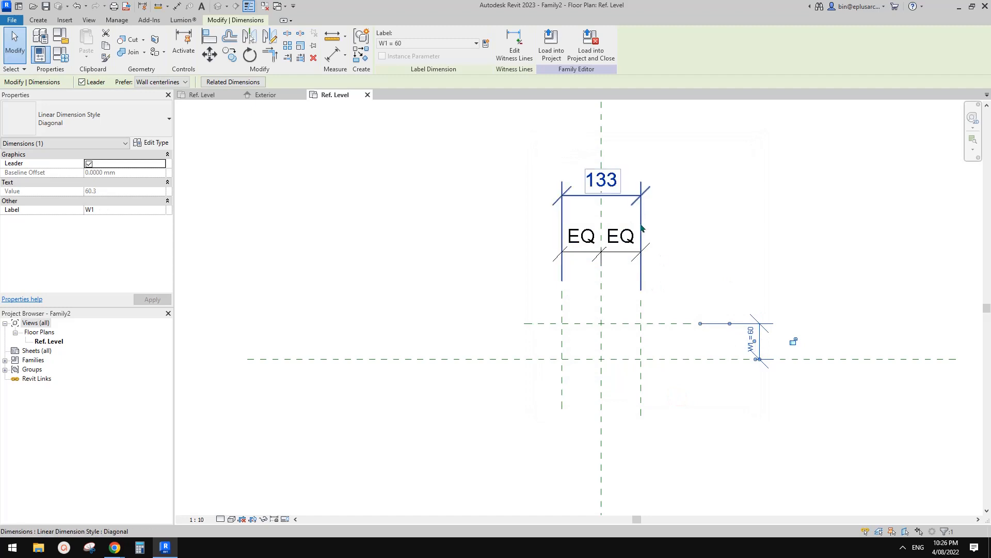
# Step: Label the overall dimension between the side planes with a new type parameter W2
pyautogui.click(628, 195)
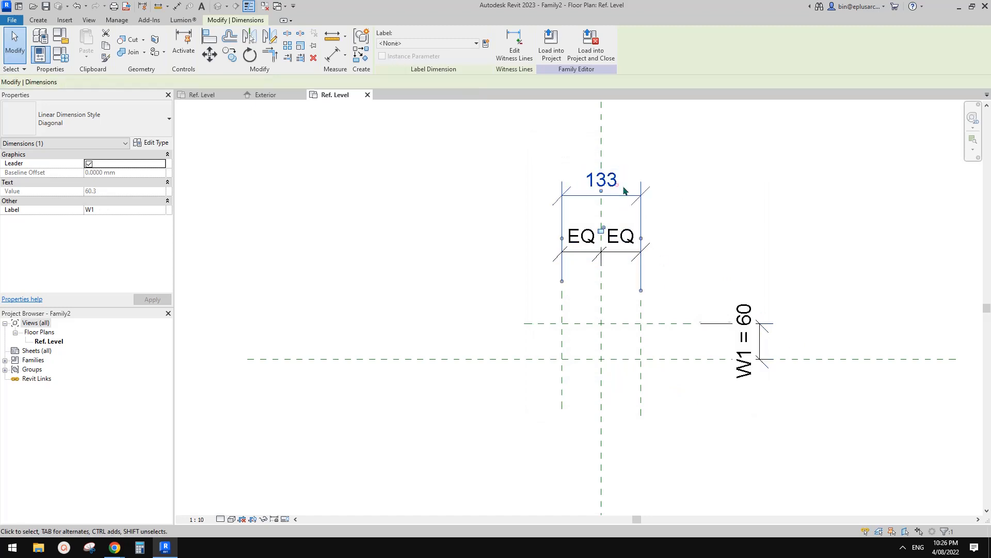
pyautogui.click(485, 43)
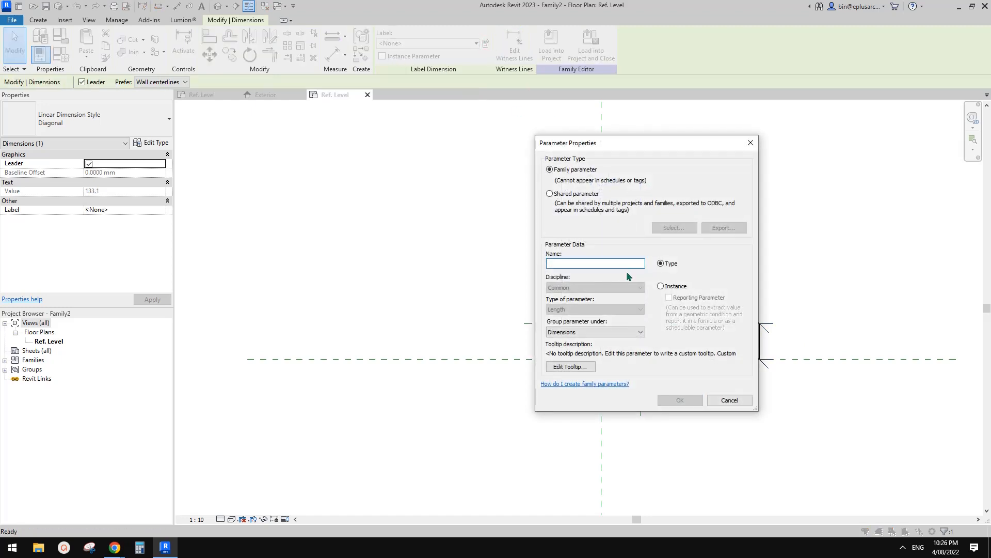
pyautogui.write('W2')
pyautogui.click(680, 400)
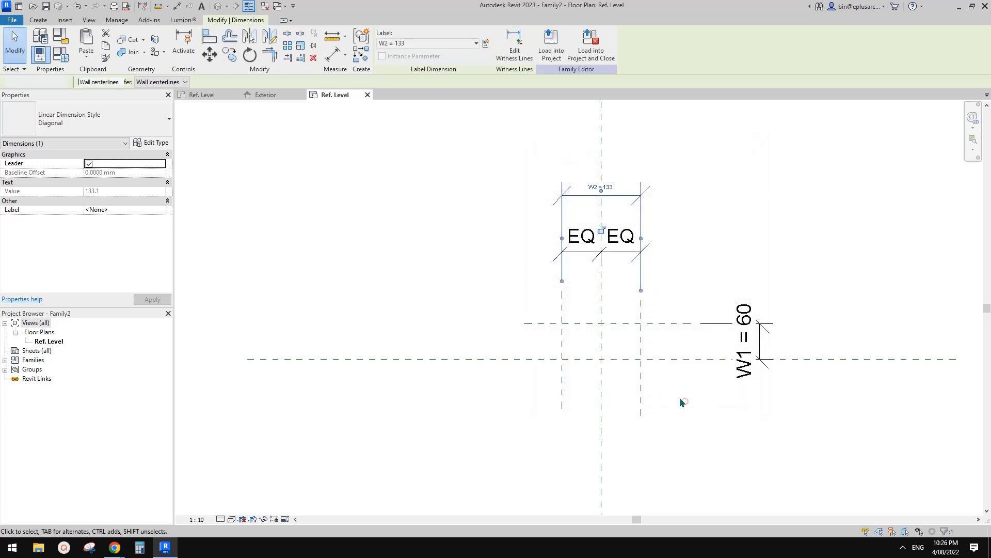
pyautogui.click(686, 406)
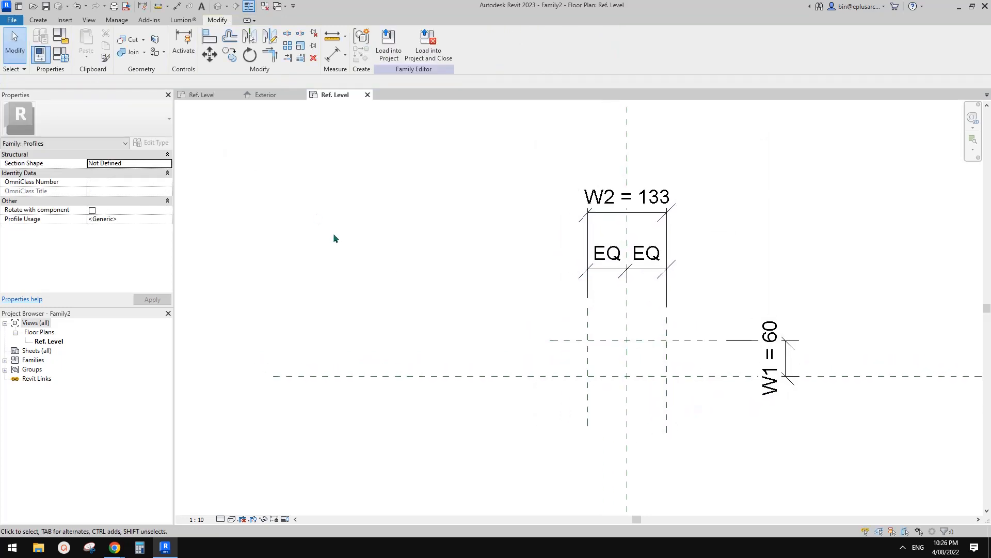
# Step: Draw a profile rectangle bounded by the two side planes, the upper horizontal plane and the Center (Front/Back) plane
pyautogui.click(39, 20)
pyautogui.click(84, 43)
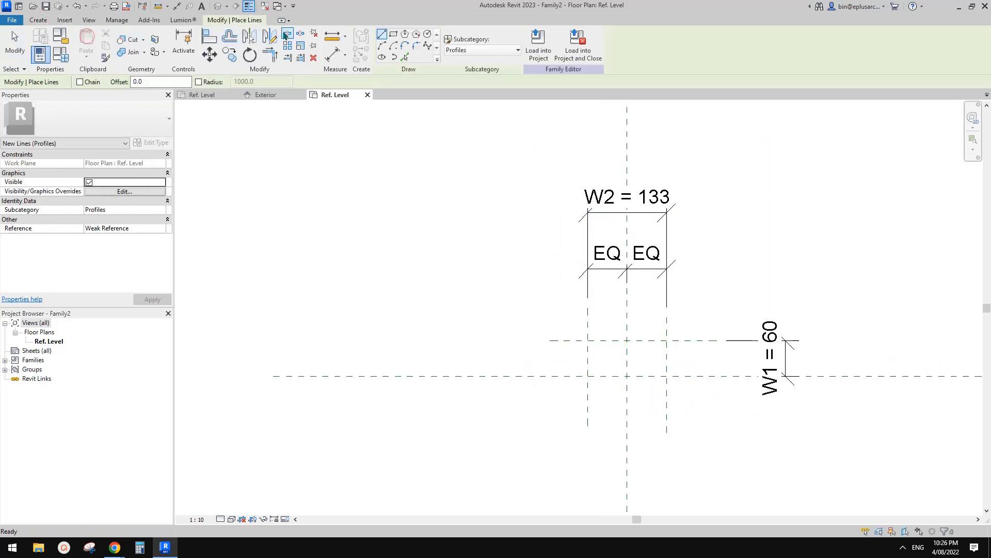
pyautogui.click(394, 34)
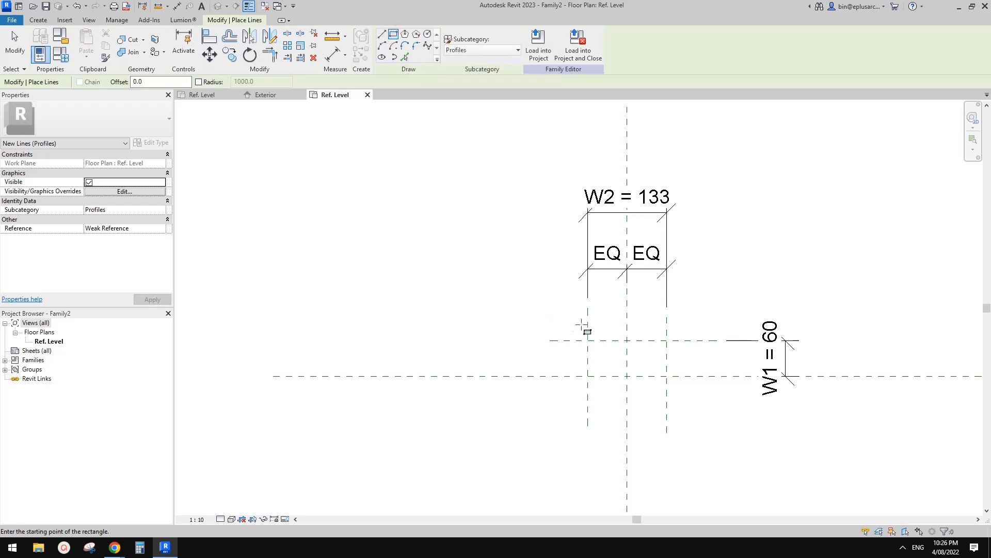
pyautogui.click(588, 340)
pyautogui.click(667, 376)
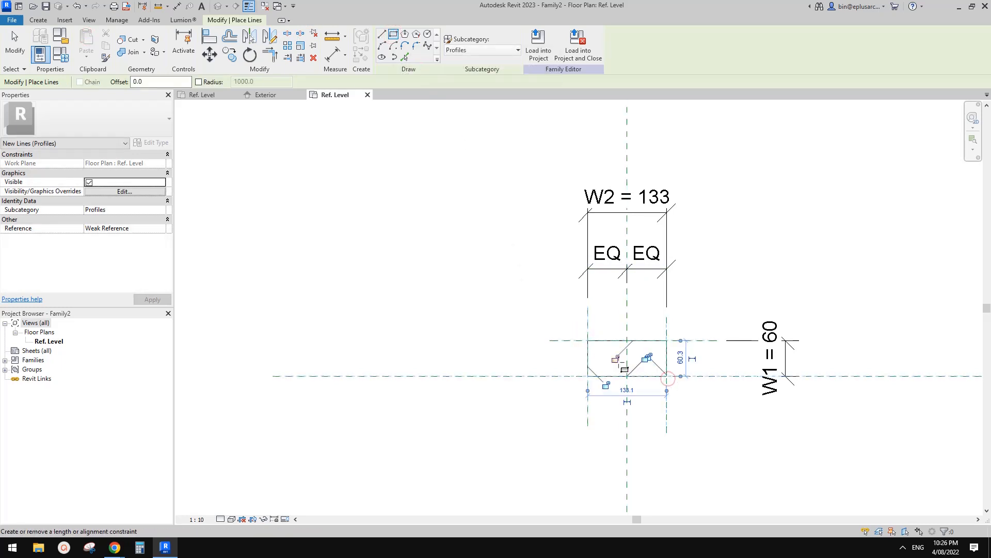
# Step: Lock the rectangle's edges to the surrounding reference planes and finish the line command
pyautogui.click(615, 358)
pyautogui.click(606, 384)
pyautogui.click(650, 357)
pyautogui.scroll(4, 650, 356)
pyautogui.scroll(-3, 647, 341)
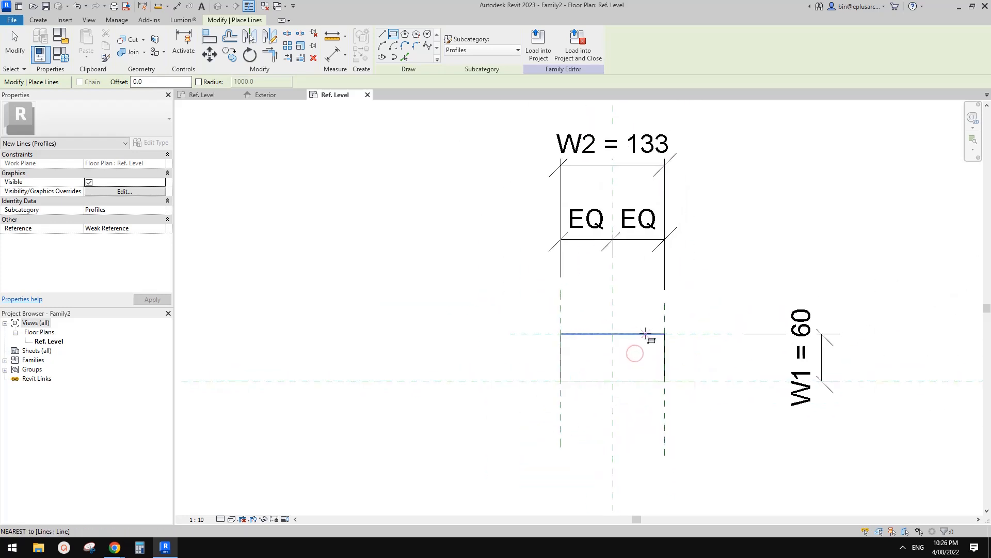
pyautogui.scroll(1, 645, 336)
pyautogui.press('Escape')
pyautogui.press('Escape')
# Step: Check the alignment constraints on the rectangle's lower and right edges
pyautogui.click(647, 393)
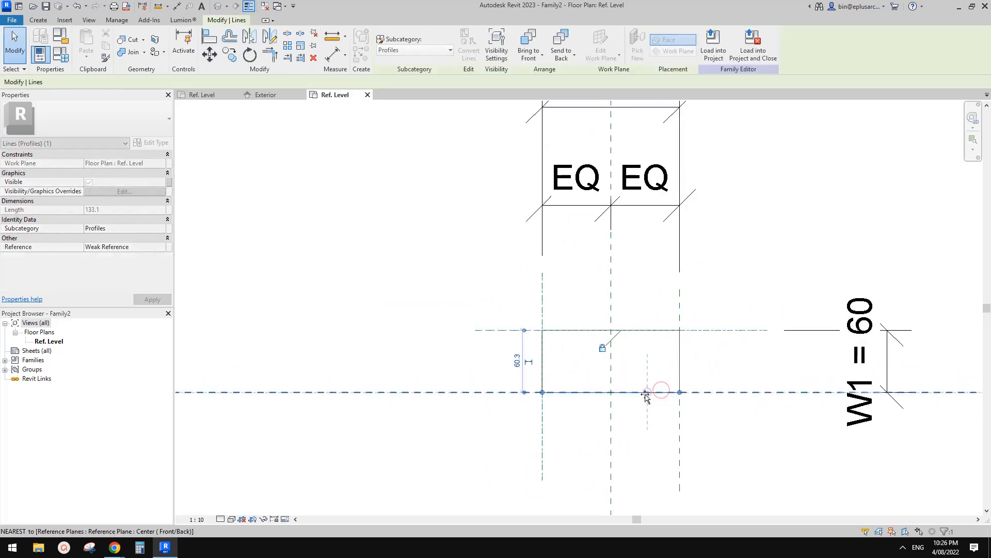
pyautogui.click(599, 377)
pyautogui.click(679, 357)
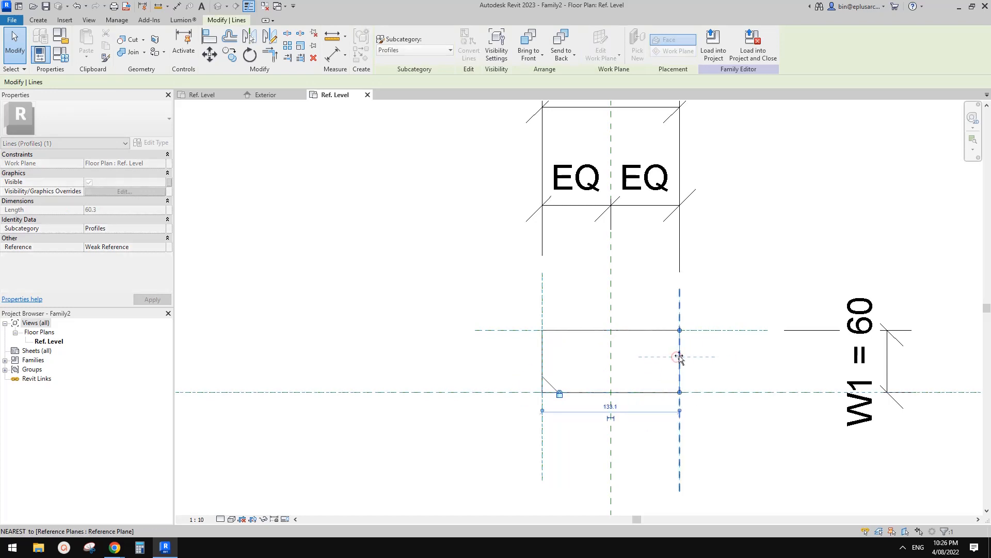
pyautogui.click(659, 366)
pyautogui.moveTo(665, 308); pyautogui.dragTo(672, 314, button='middle')
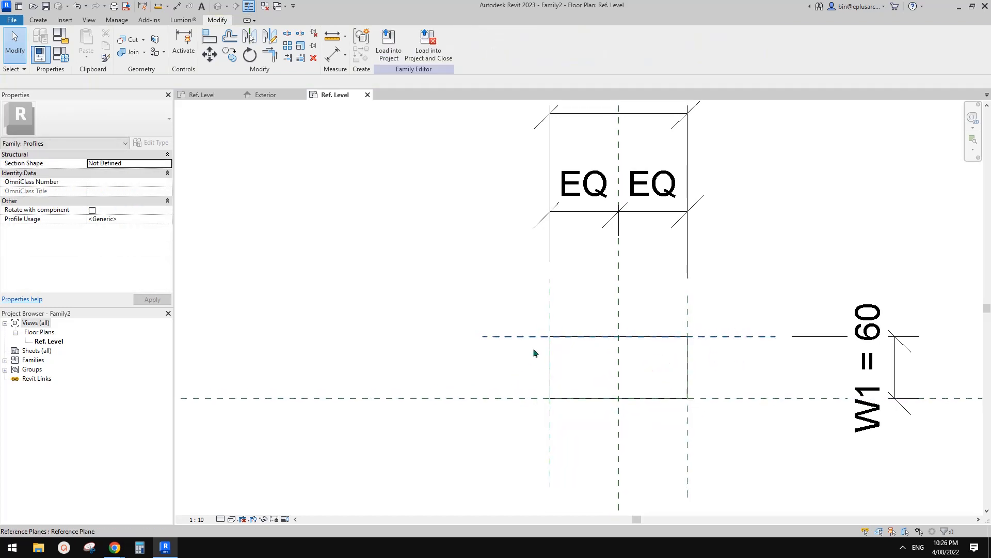
pyautogui.moveTo(659, 355); pyautogui.dragTo(708, 360, button='middle')
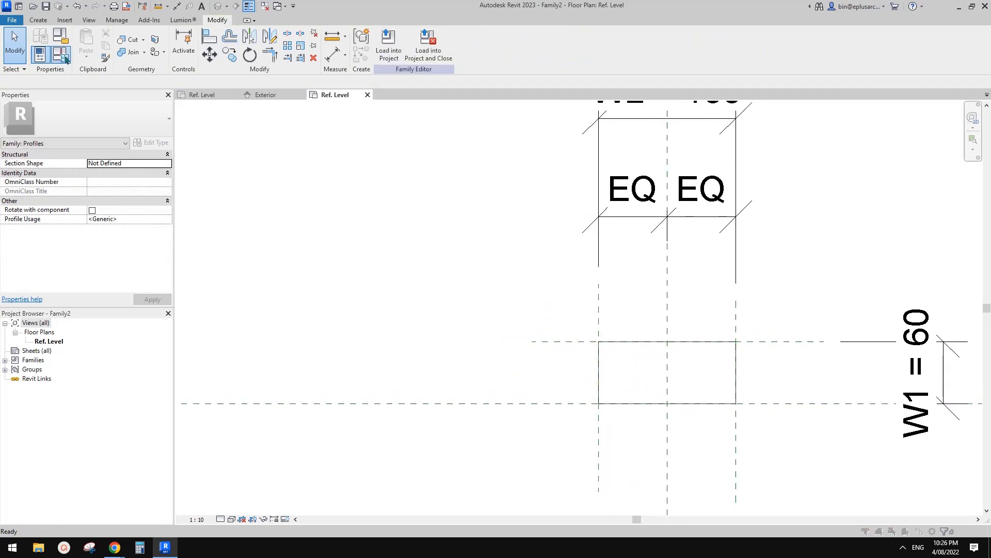
# Step: Create a new family type named 50x100
pyautogui.click(65, 59)
pyautogui.moveTo(284, 78); pyautogui.dragTo(305, 109)
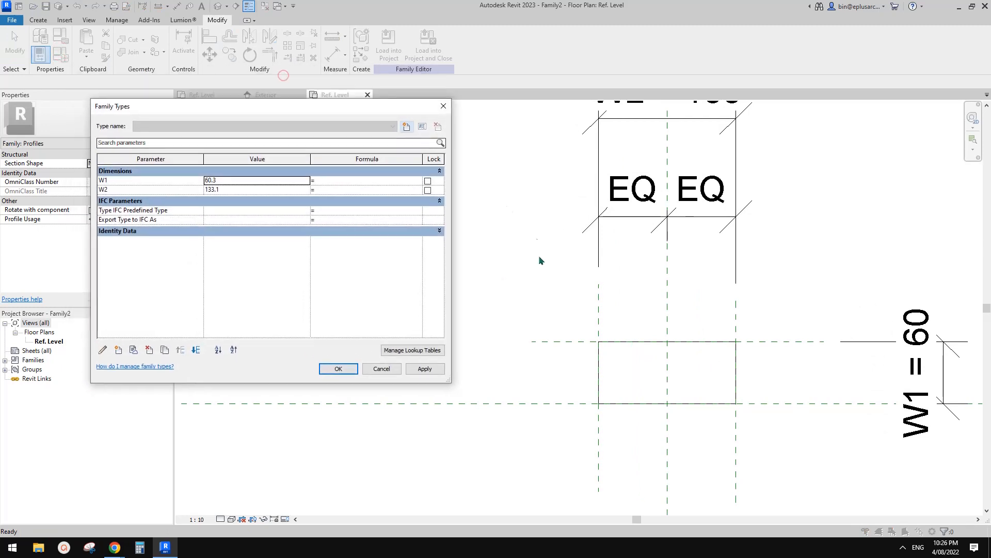
pyautogui.click(407, 127)
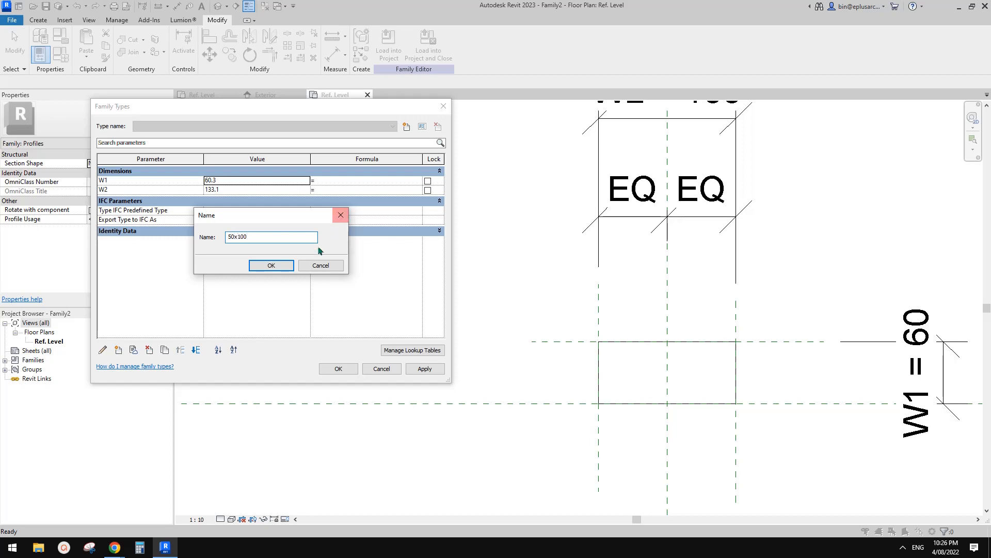
pyautogui.click(272, 265)
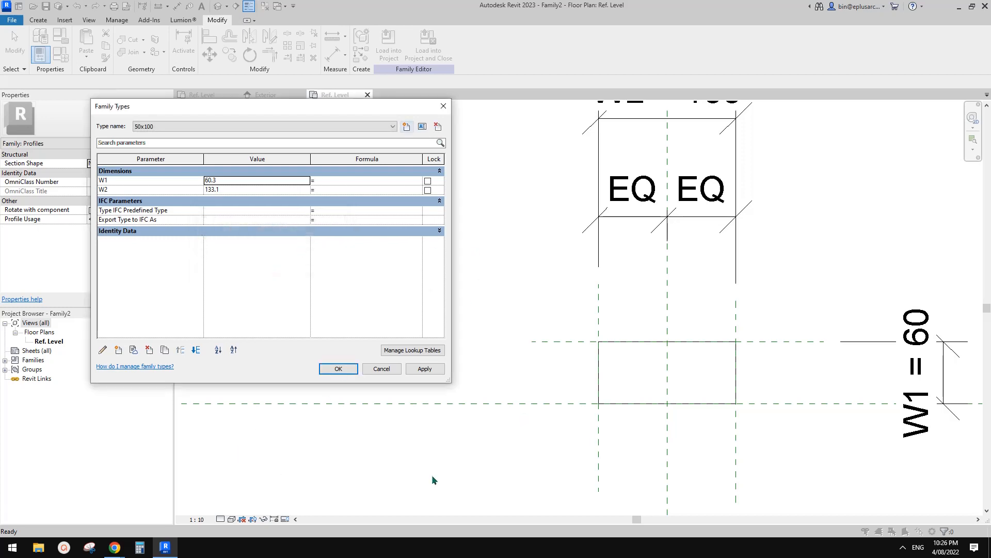
# Step: Study the frame and mullions in the window reference photo in Chrome, and switch back to Revit
pyautogui.moveTo(119, 546)
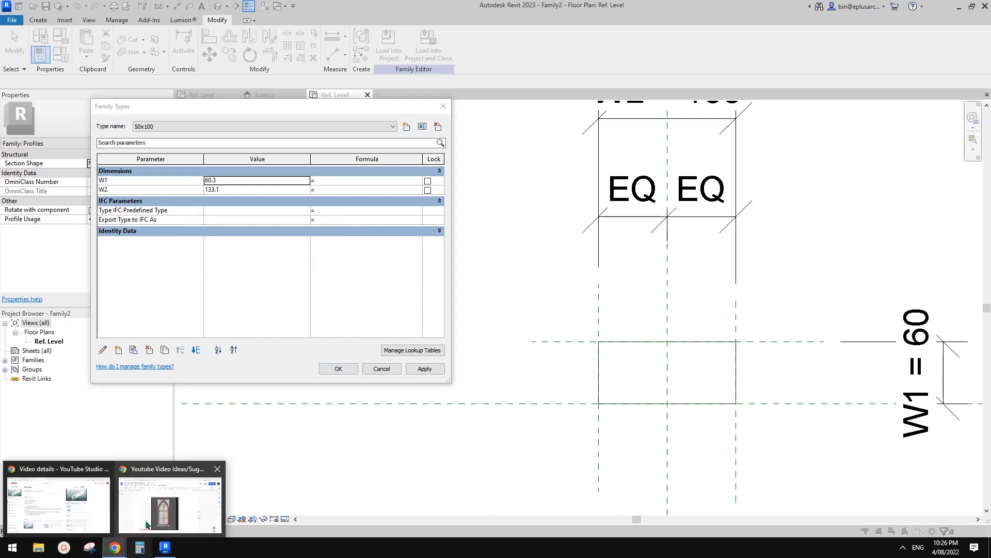
pyautogui.click(160, 518)
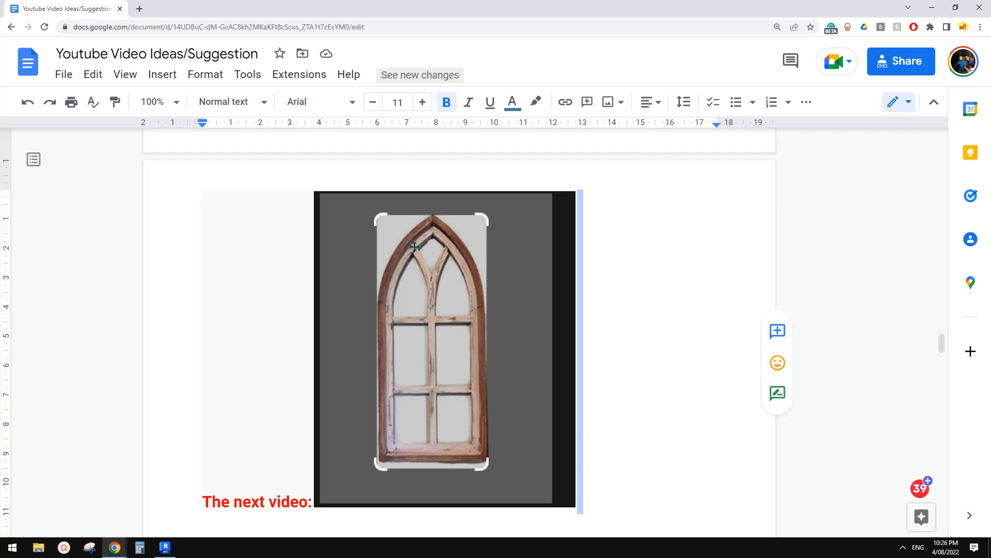
pyautogui.click(166, 546)
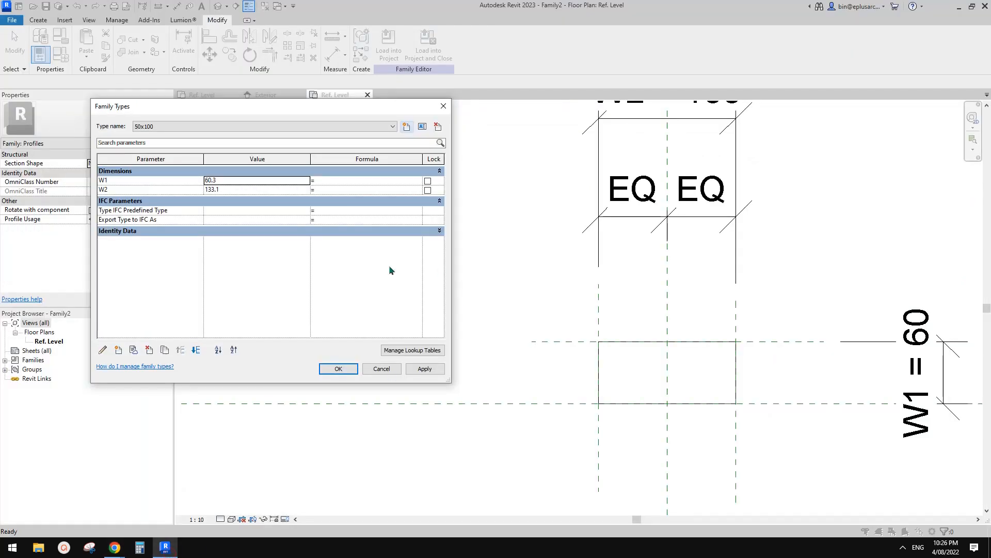
# Step: Set W1 to 50 mm and W2 to 100 mm for the 50x100 type, and apply the values
pyautogui.doubleClick(246, 183)
pyautogui.write('50')
pyautogui.press('Tab')
pyautogui.press('Tab')
pyautogui.press('Tab')
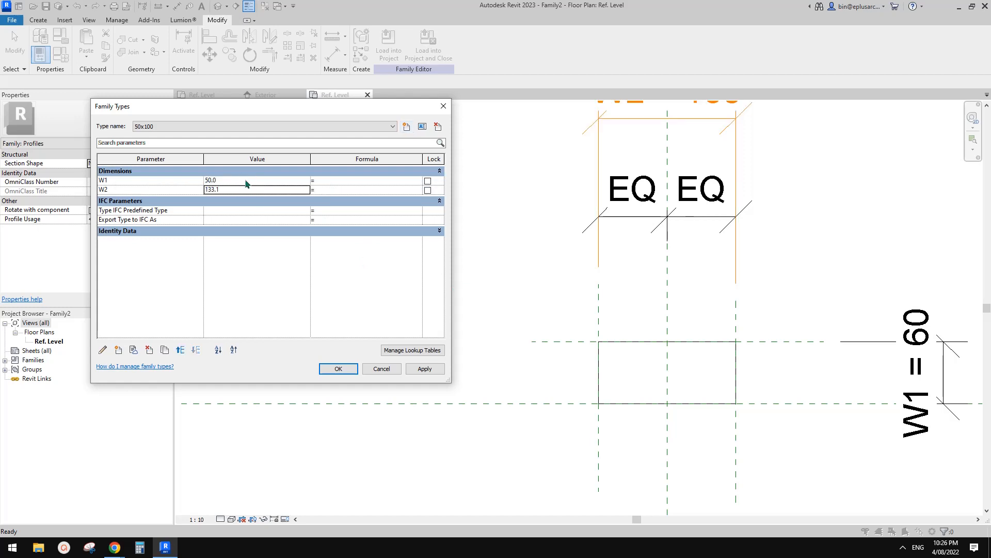
pyautogui.doubleClick(242, 190)
pyautogui.write('100')
pyautogui.press('Return')
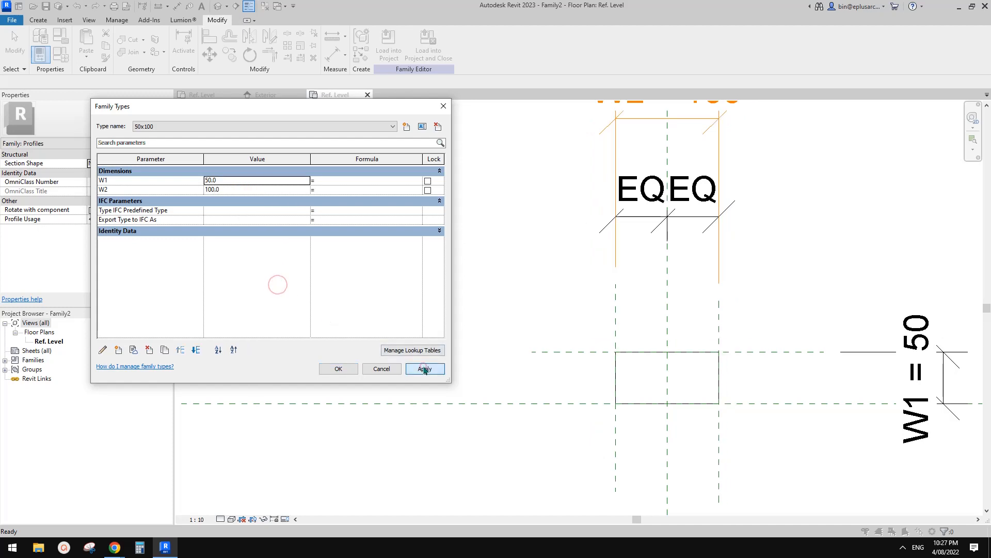
# Step: Create a second family type named 50x50 with W2 set to 50 mm, and apply it
pyautogui.click(407, 127)
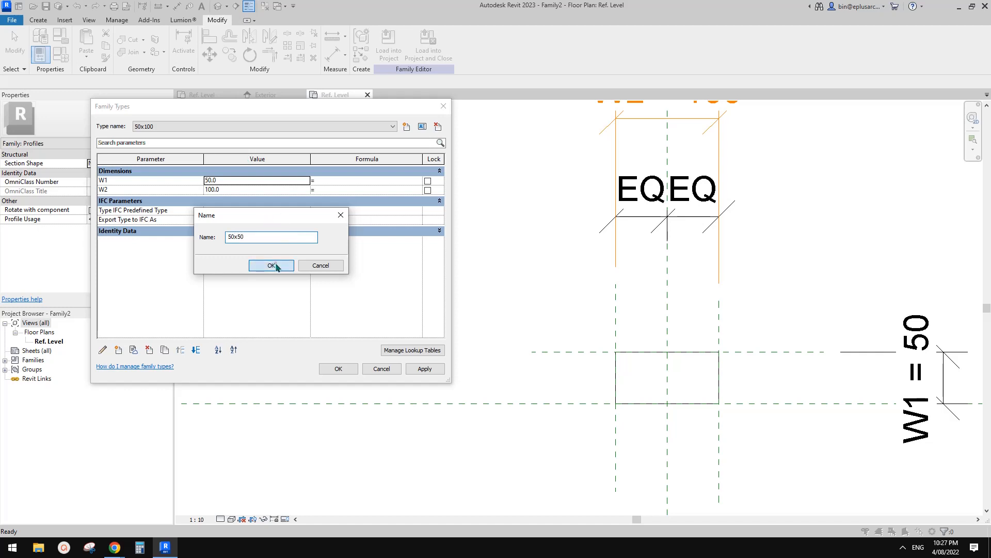
pyautogui.click(274, 264)
pyautogui.click(248, 190)
pyautogui.write('50')
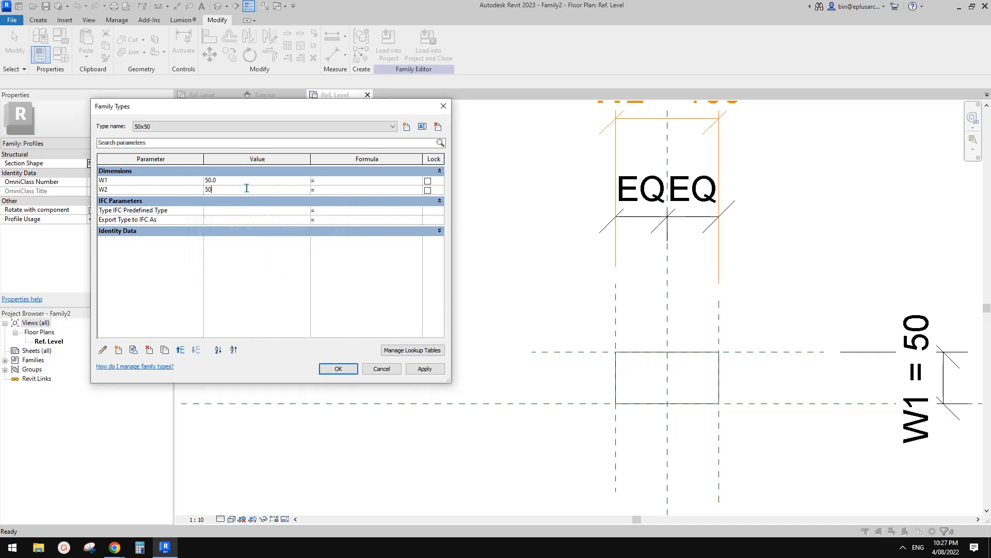
pyautogui.click(424, 368)
pyautogui.click(341, 368)
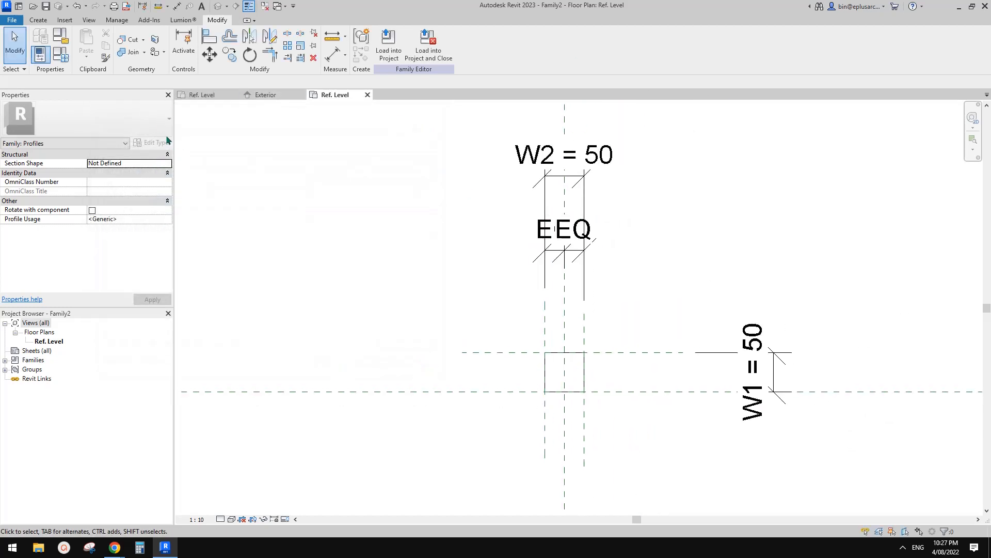
# Step: Review the 50x100 and 50x50 entries in the profile's family types
pyautogui.click(62, 60)
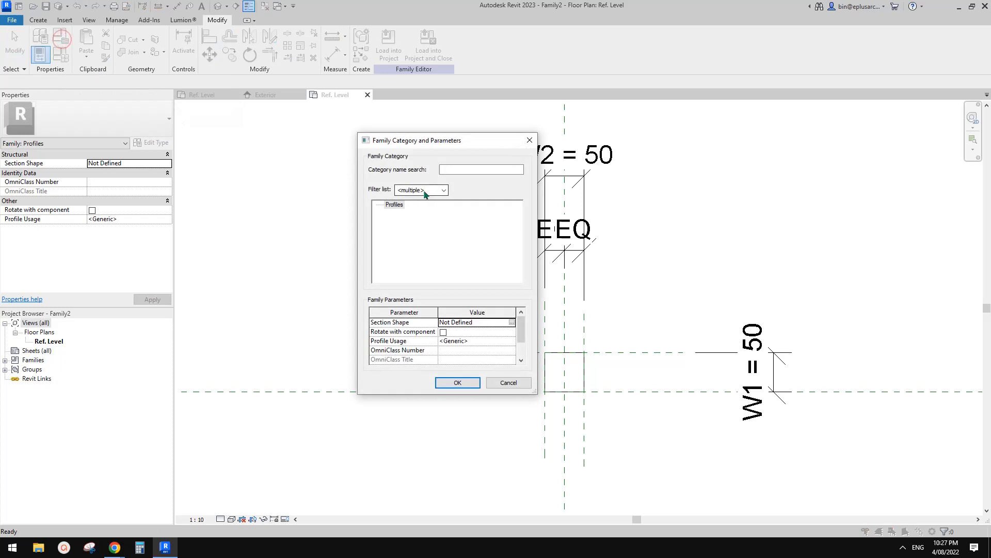
pyautogui.click(62, 55)
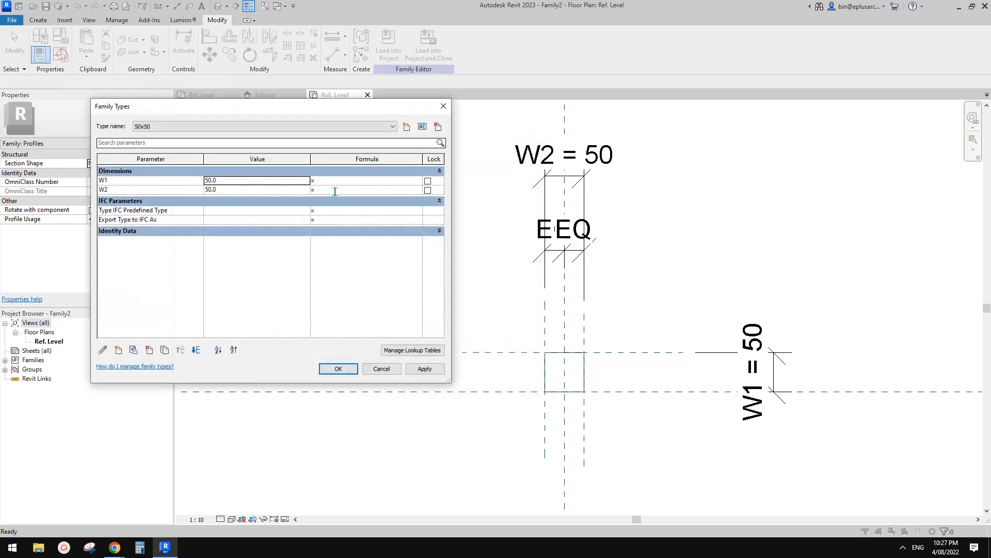
pyautogui.click(240, 126)
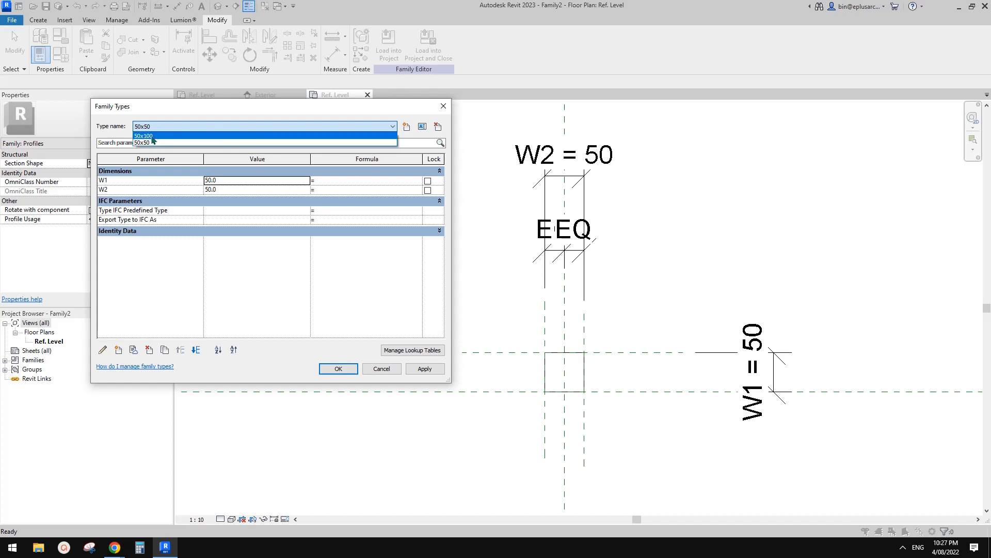
pyautogui.click(346, 371)
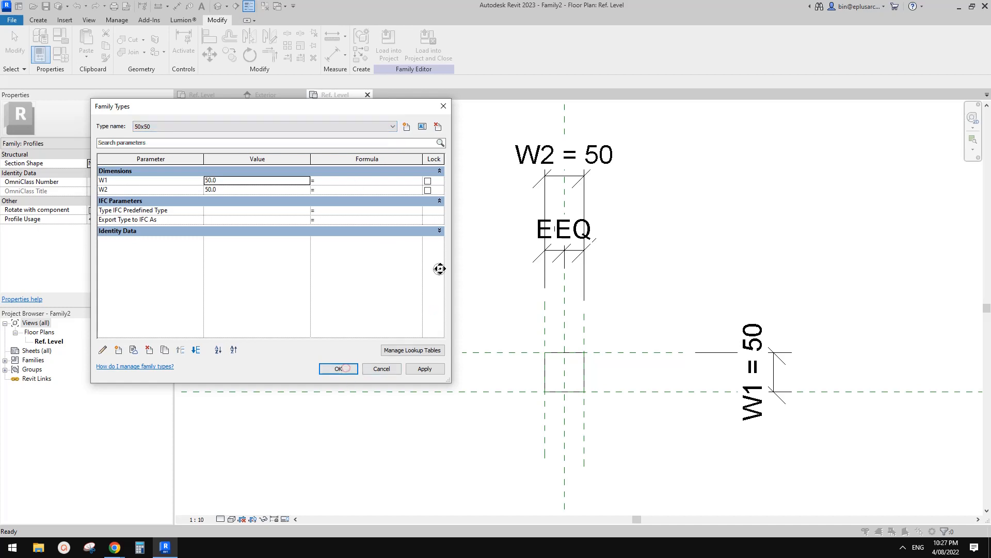
pyautogui.click(341, 365)
# Step: Load the rectangular profile family into the window family
pyautogui.scroll(1, 564, 246)
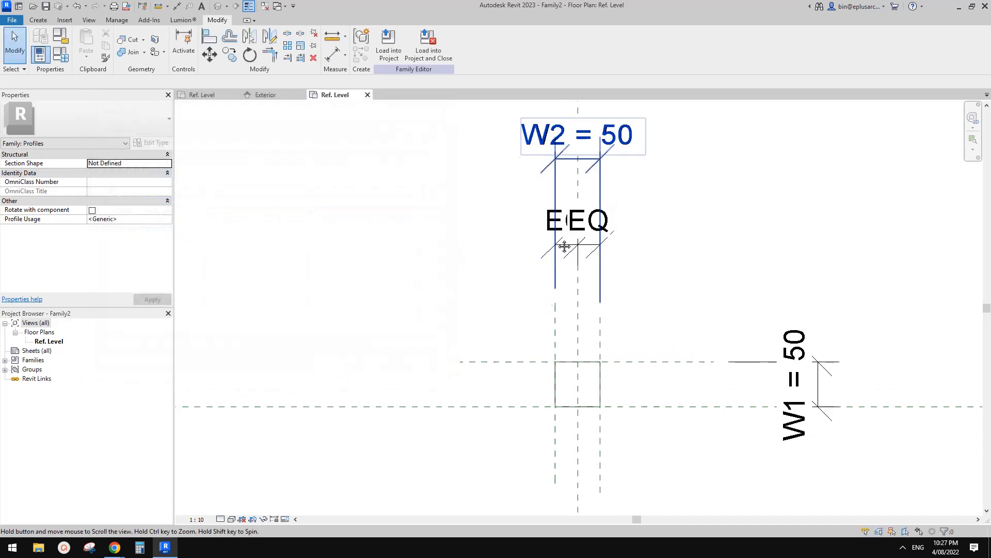
pyautogui.click(589, 201)
pyautogui.click(389, 44)
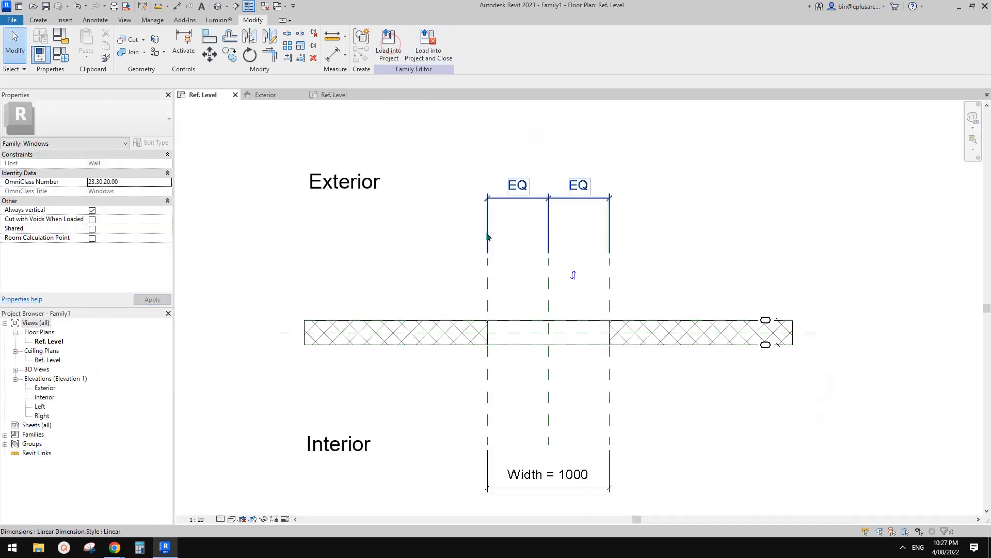
pyautogui.moveTo(538, 302); pyautogui.dragTo(536, 304, button='middle')
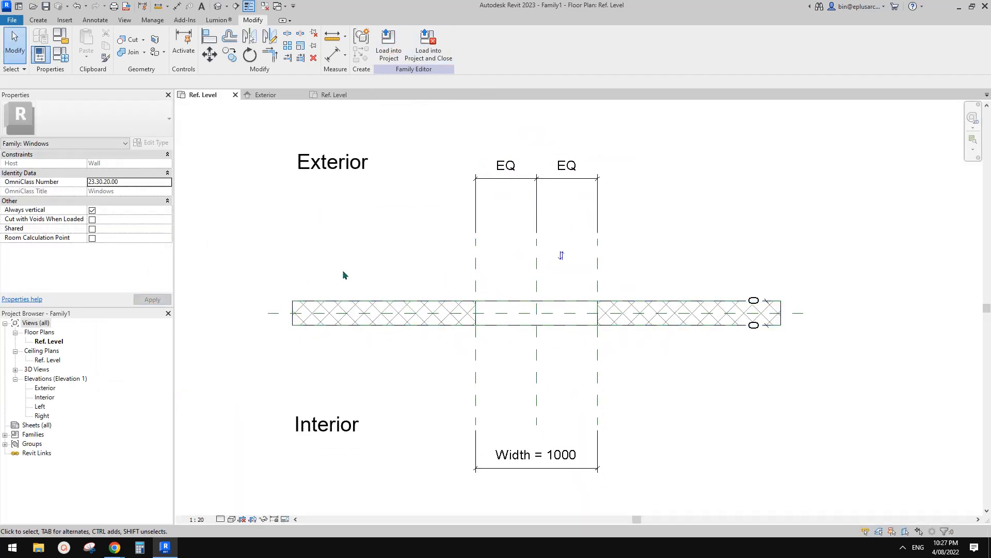
# Step: View the window family in 3D, and open its Exterior elevation at the wall opening
pyautogui.click(218, 6)
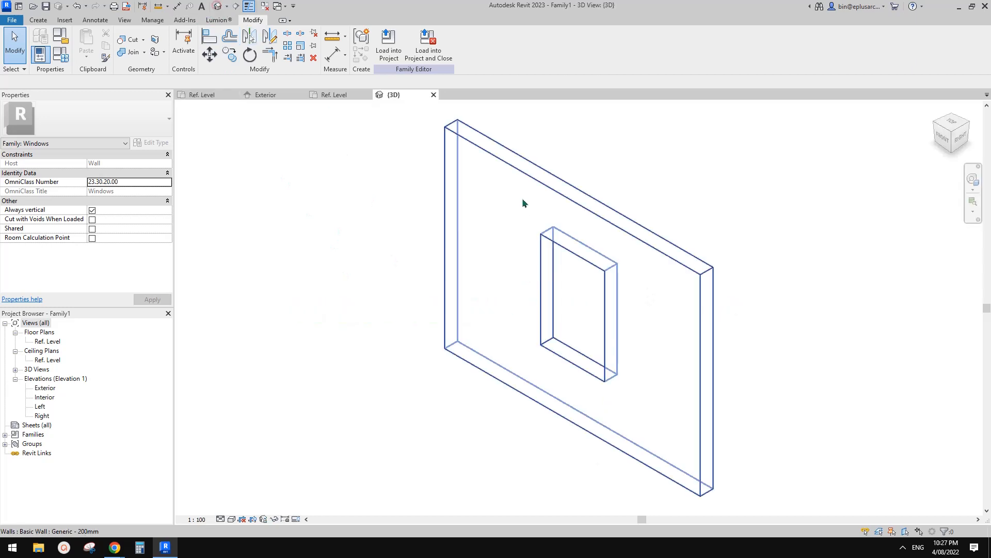
pyautogui.doubleClick(45, 389)
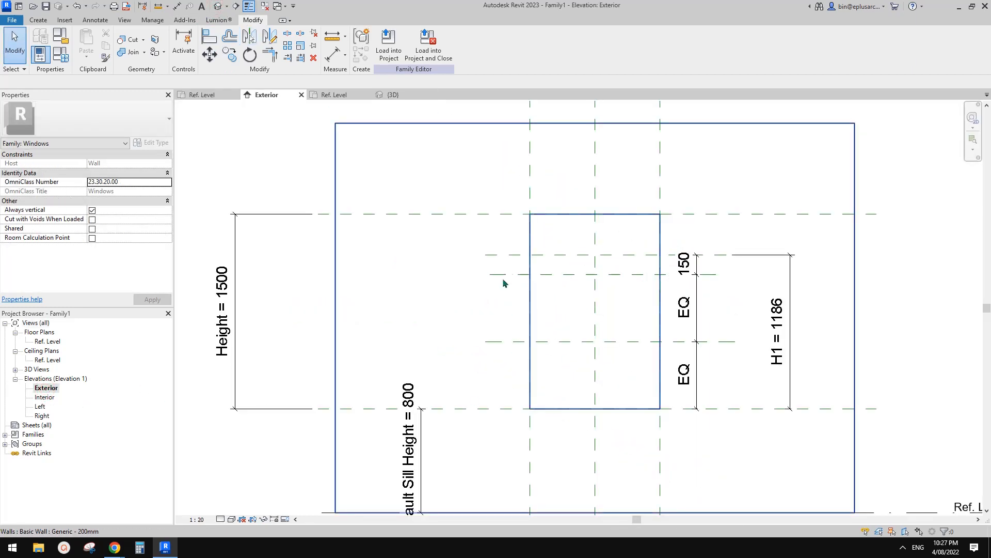
pyautogui.scroll(3, 568, 310)
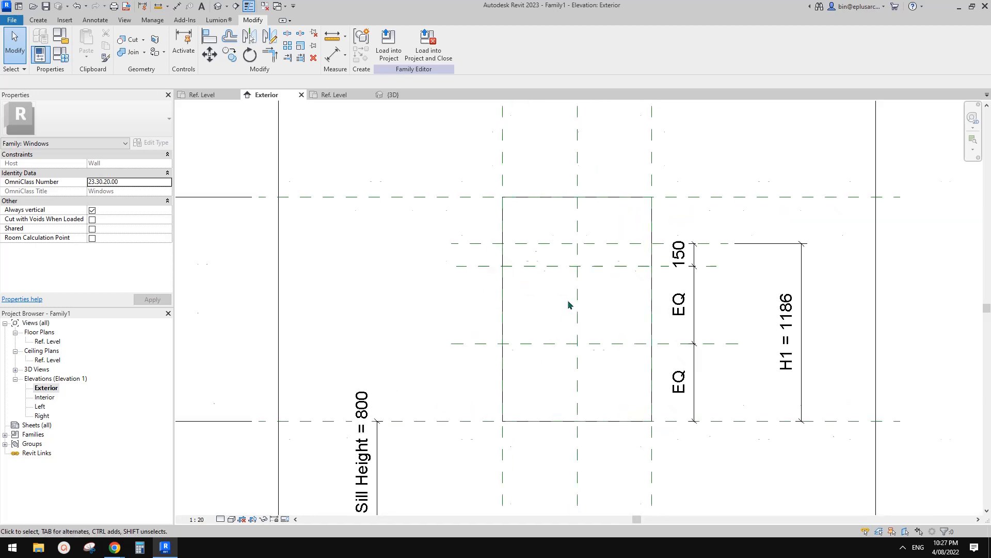
pyautogui.scroll(1, 550, 308)
pyautogui.click(38, 19)
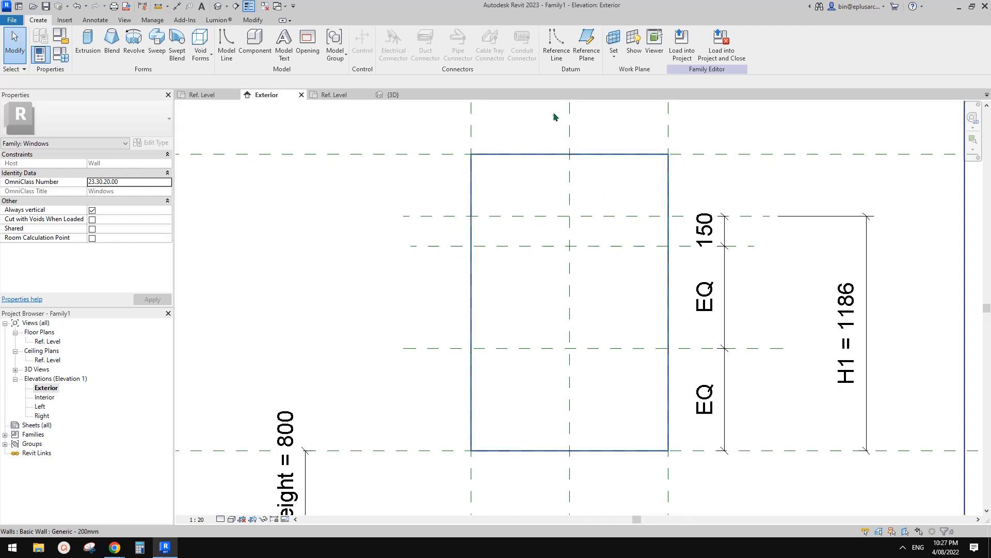
pyautogui.click(559, 42)
pyautogui.moveTo(569, 179); pyautogui.dragTo(576, 157, button='middle')
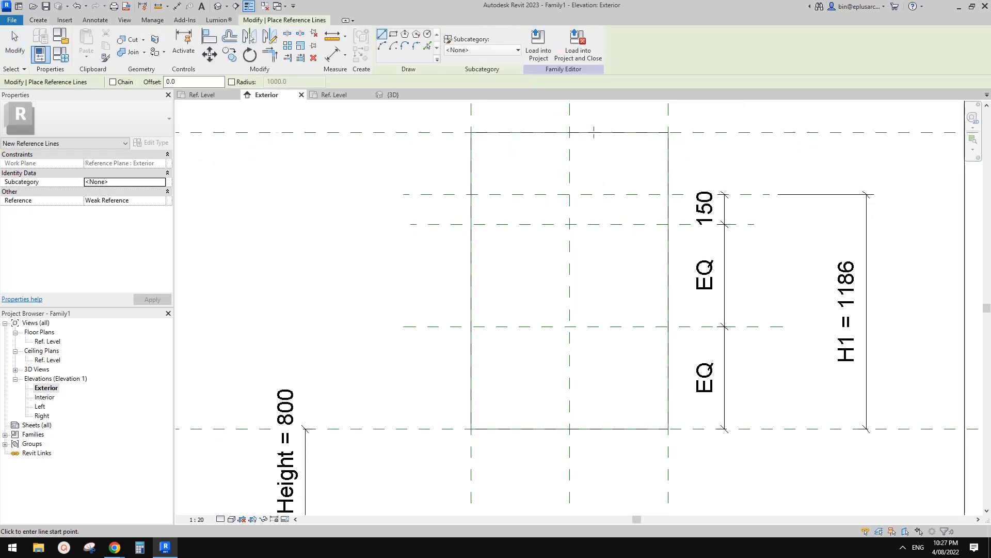
pyautogui.moveTo(570, 206); pyautogui.dragTo(561, 211, button='middle')
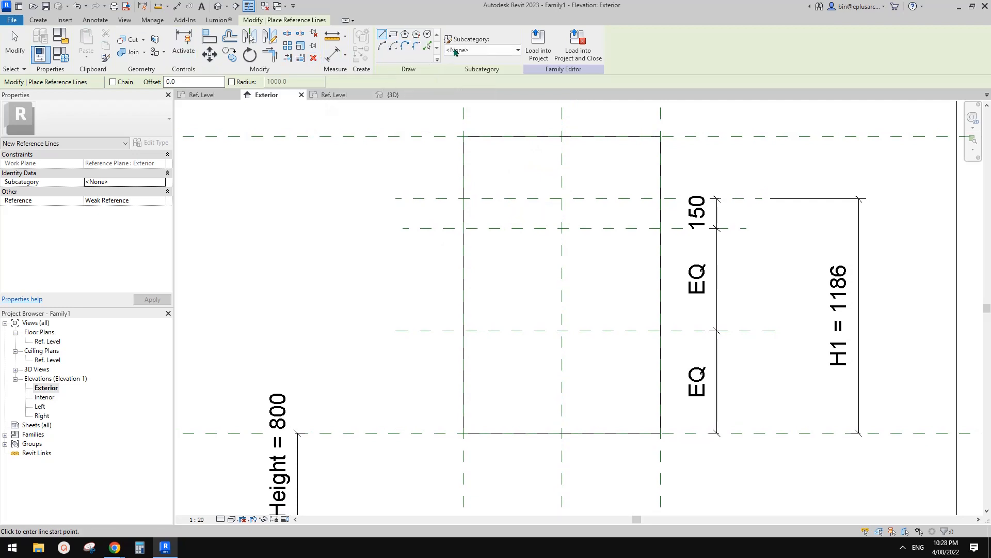
pyautogui.press('Escape')
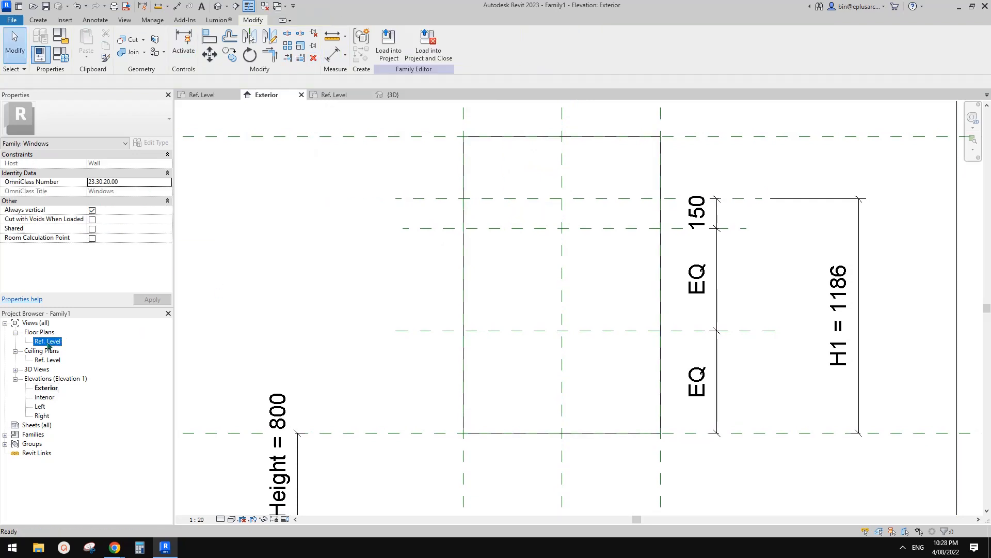
# Step: From the Ref. Level floor plan, set the work plane to the Center (Front/Back) reference plane and open the Exterior elevation
pyautogui.doubleClick(47, 341)
pyautogui.scroll(2, 520, 317)
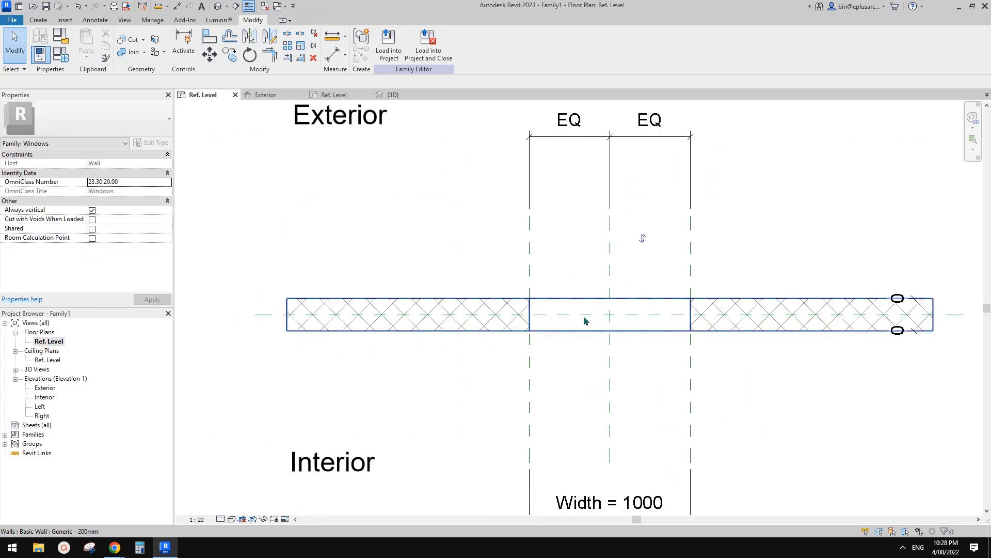
pyautogui.click(258, 316)
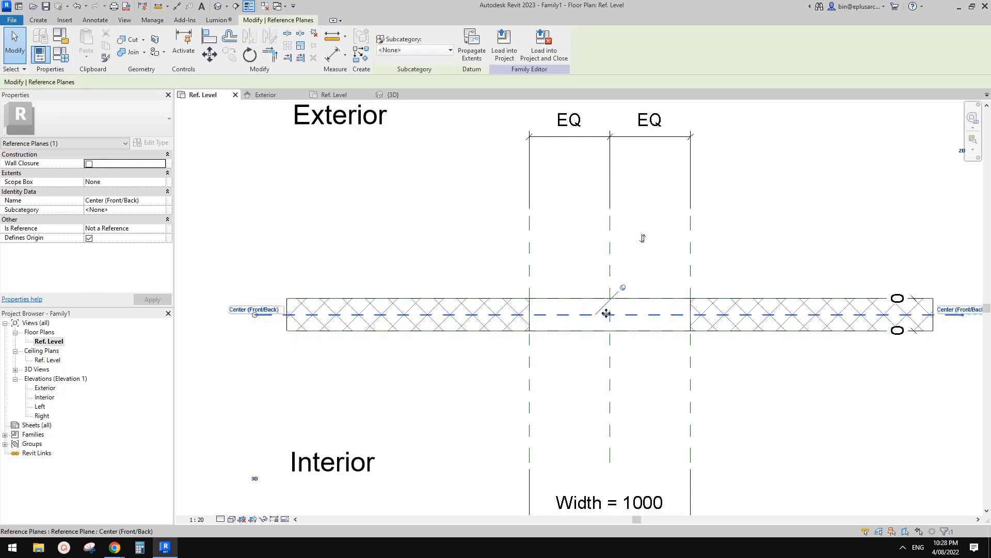
pyautogui.moveTo(600, 296); pyautogui.dragTo(589, 292, button='middle')
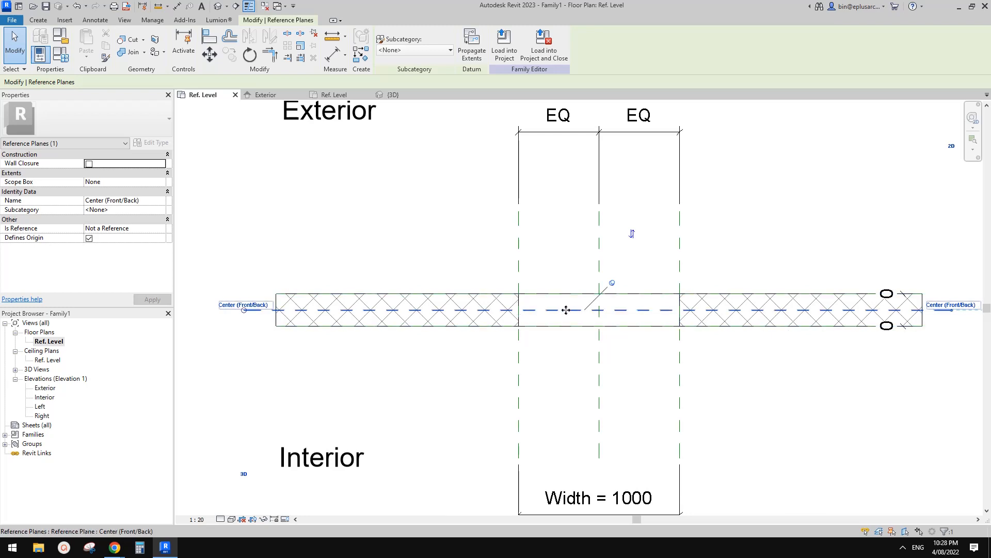
pyautogui.moveTo(576, 317); pyautogui.dragTo(546, 293, button='middle')
pyautogui.scroll(-1, 467, 214)
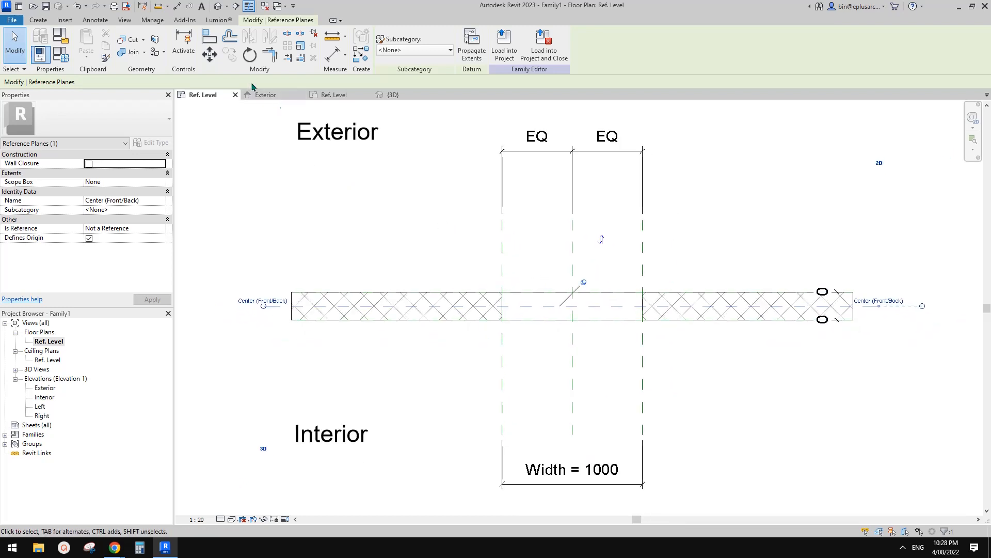
pyautogui.click(38, 19)
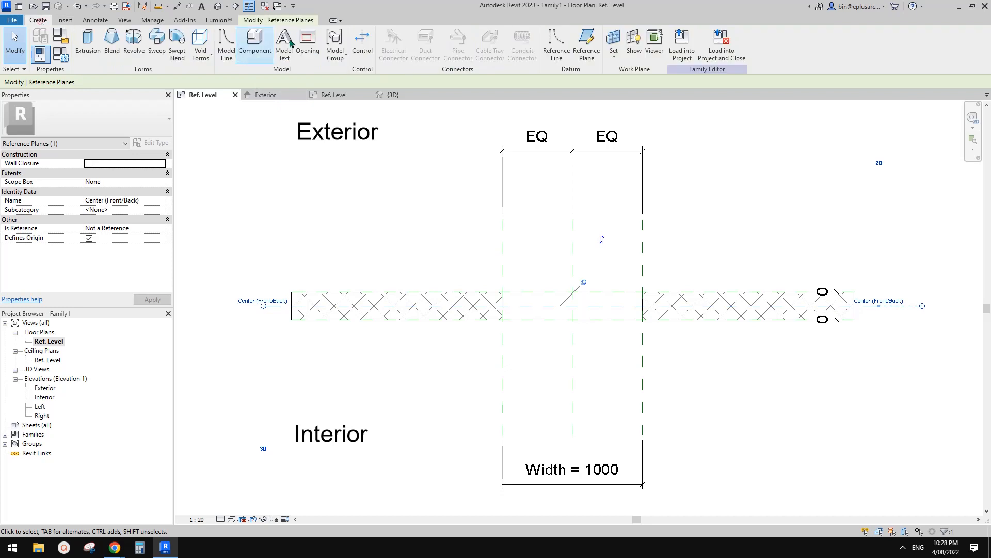
pyautogui.click(613, 44)
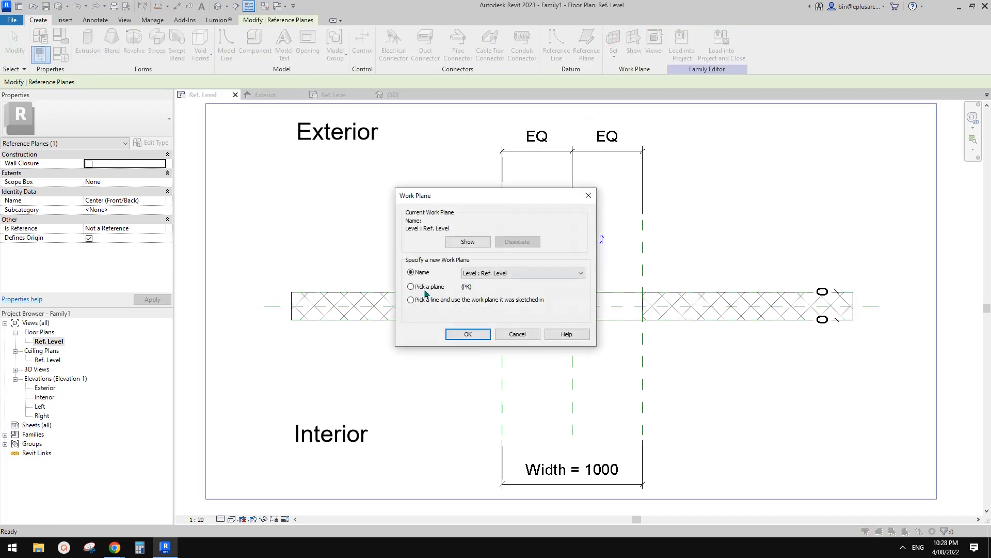
pyautogui.click(467, 333)
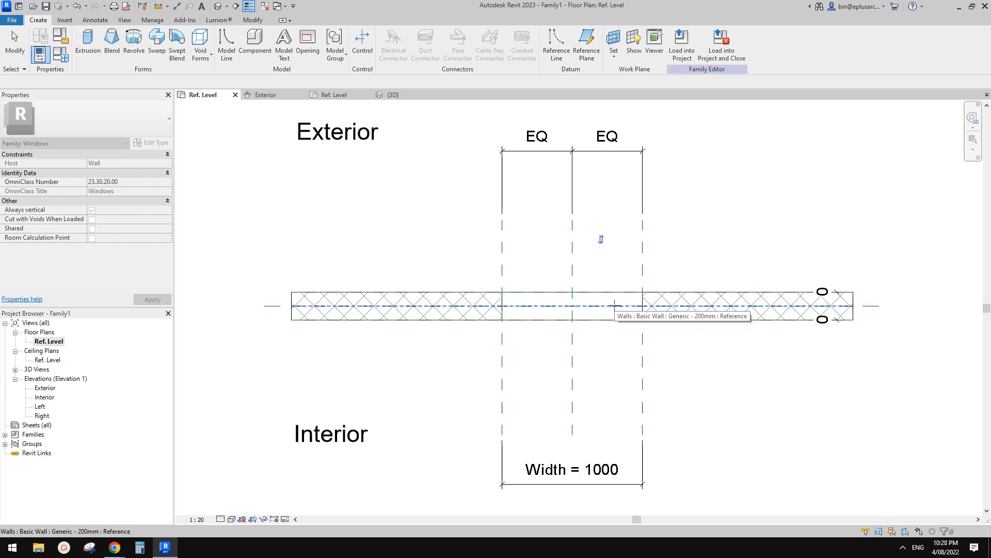
pyautogui.click(872, 306)
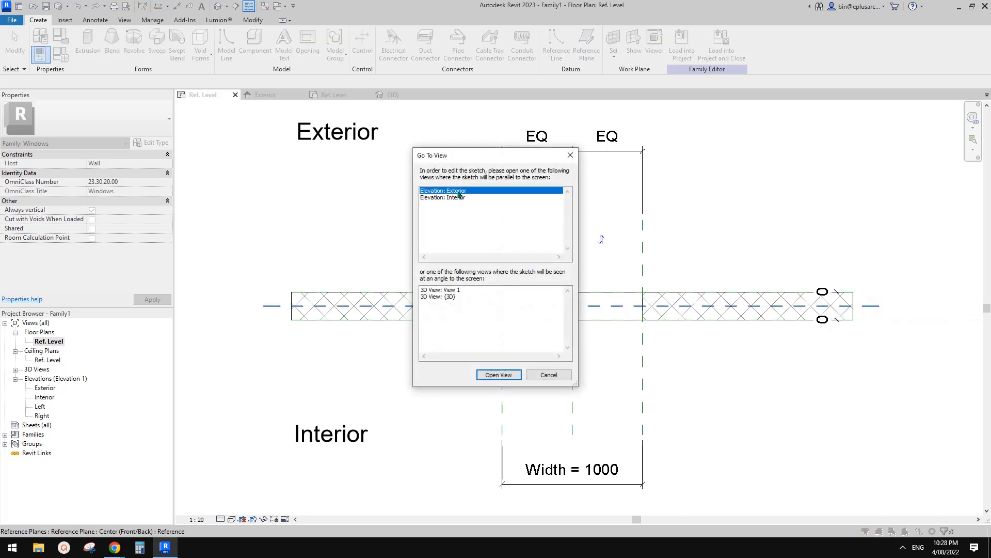
pyautogui.click(495, 374)
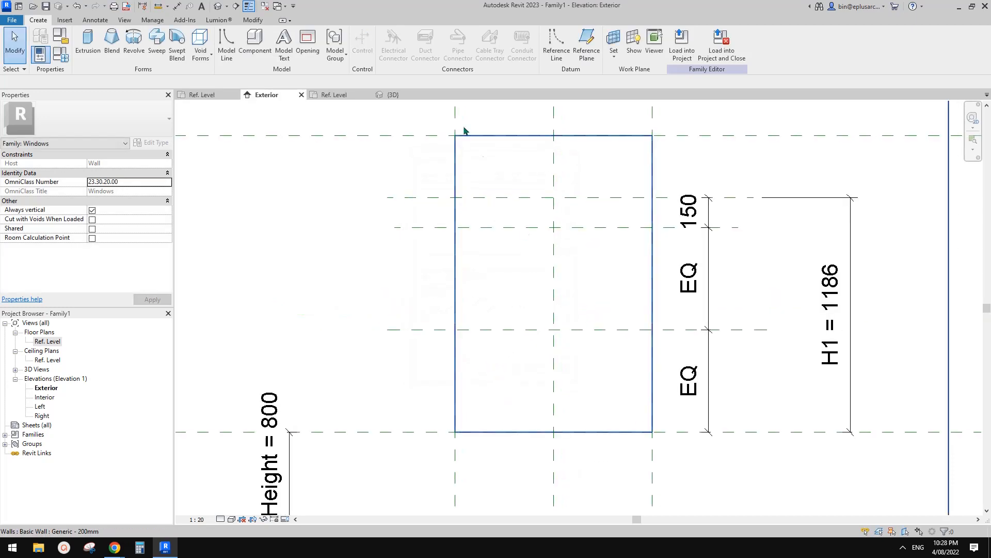
# Step: Draw a reference line along the opening's left edge from the H1 plane down to the sill, and lock it to the reference planes
pyautogui.click(556, 45)
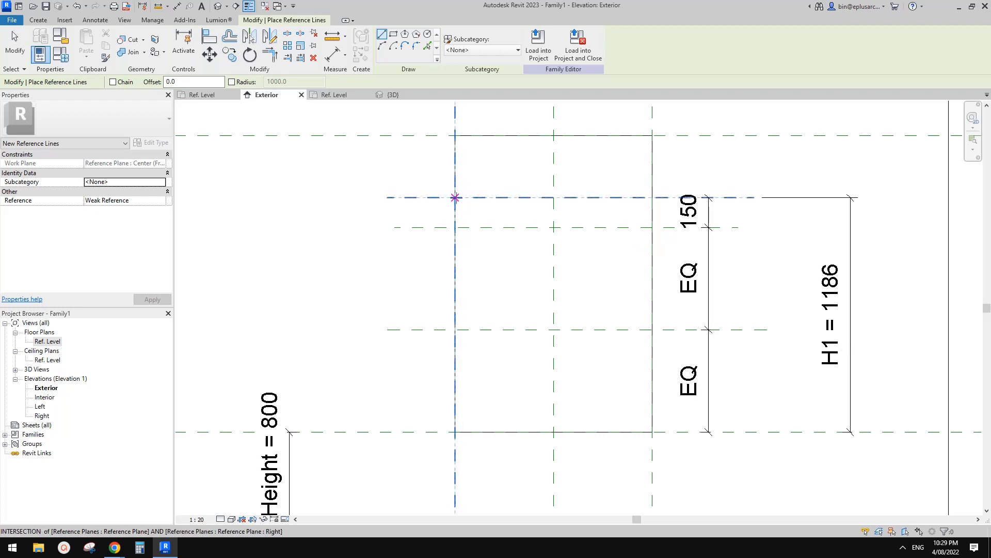
pyautogui.click(455, 197)
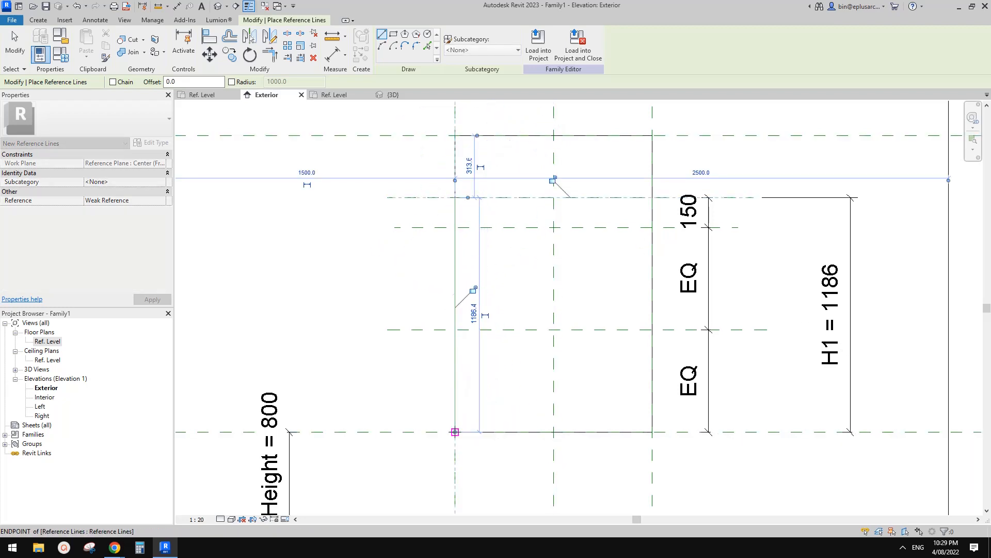
pyautogui.click(455, 432)
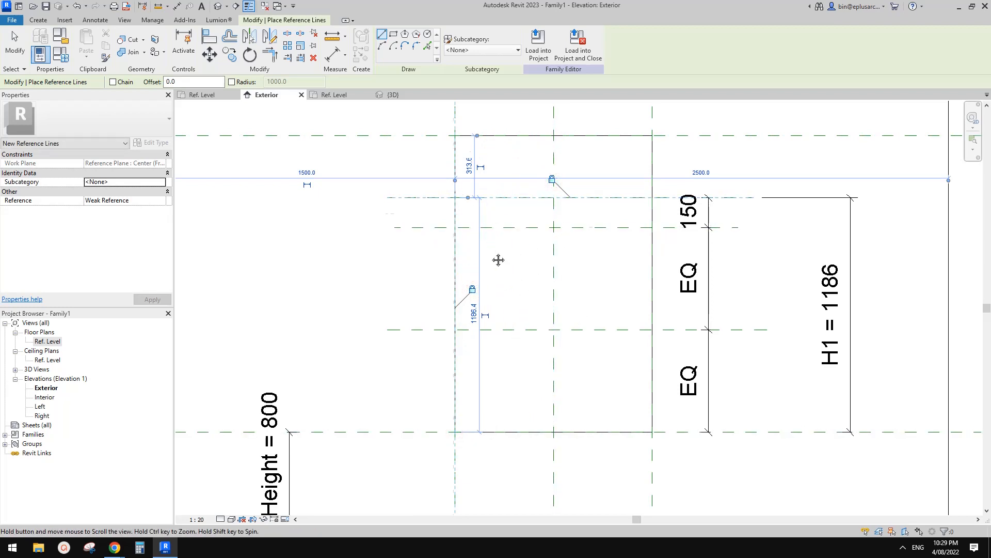
pyautogui.moveTo(498, 259); pyautogui.dragTo(494, 279, button='middle')
# Step: Draw a matching reference line along the opening's right edge from the H1 plane to the sill, and lock its alignments
pyautogui.click(653, 196)
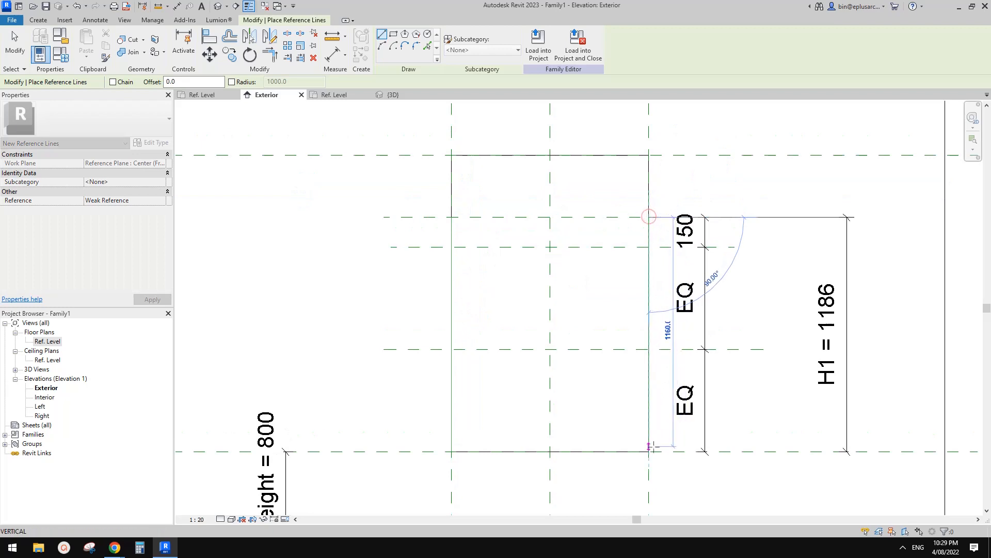
pyautogui.click(649, 451)
pyautogui.click(666, 290)
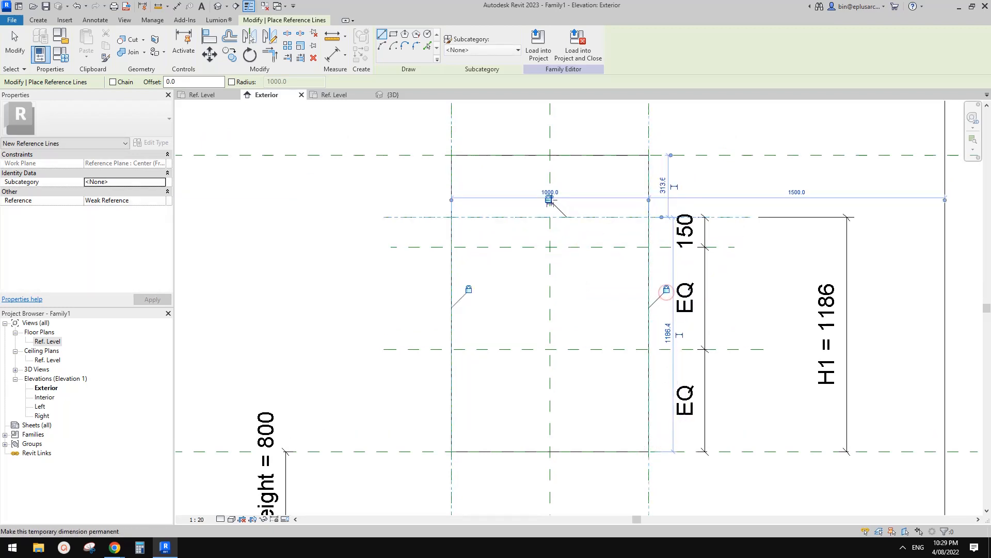
pyautogui.scroll(10, 550, 199)
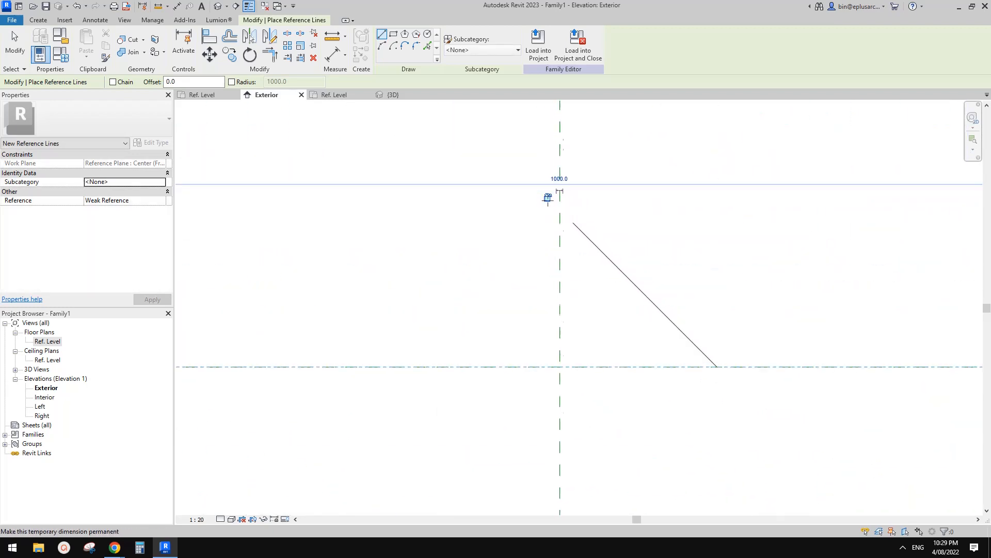
pyautogui.scroll(2, 542, 199)
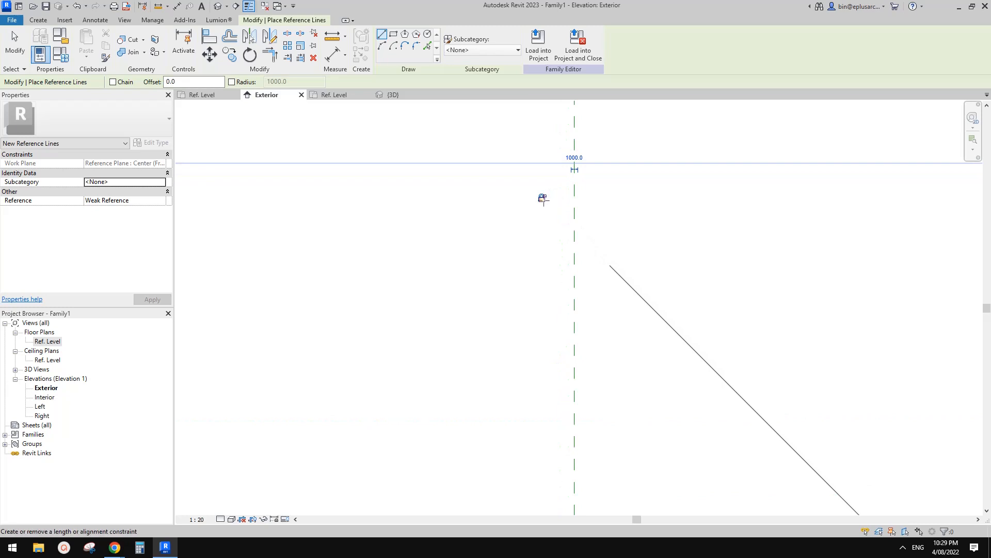
# Step: Draw a reference line along the sill between the two side lines, and lock it to the Sill reference plane
pyautogui.scroll(-10, 606, 310)
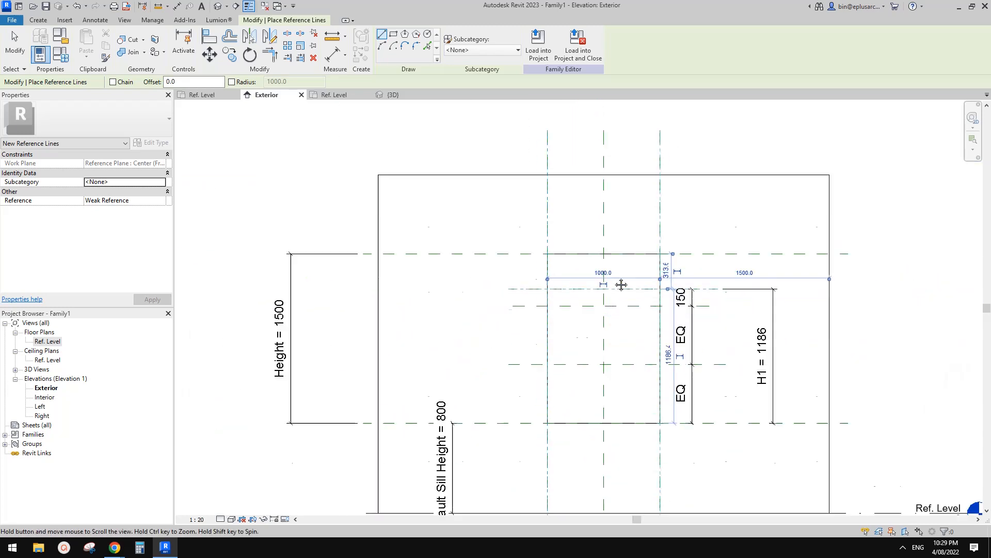
pyautogui.scroll(2, 621, 284)
pyautogui.click(660, 423)
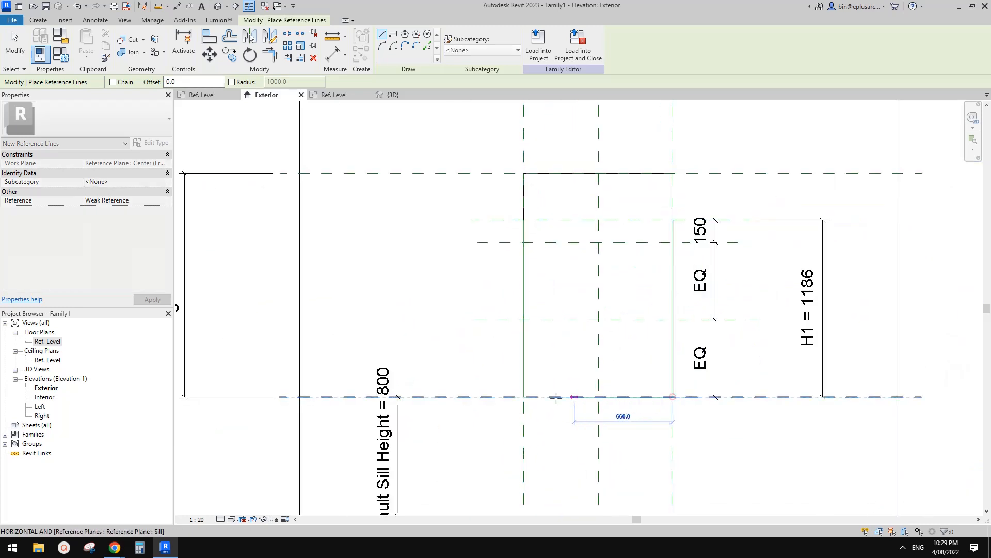
pyautogui.click(525, 396)
pyautogui.click(617, 417)
# Step: Draw a reference-line arc from the left side line's upper end to the top centre, about 348 mm radius, and lock its tangency to the side line
pyautogui.moveTo(616, 304); pyautogui.dragTo(622, 386, button='middle')
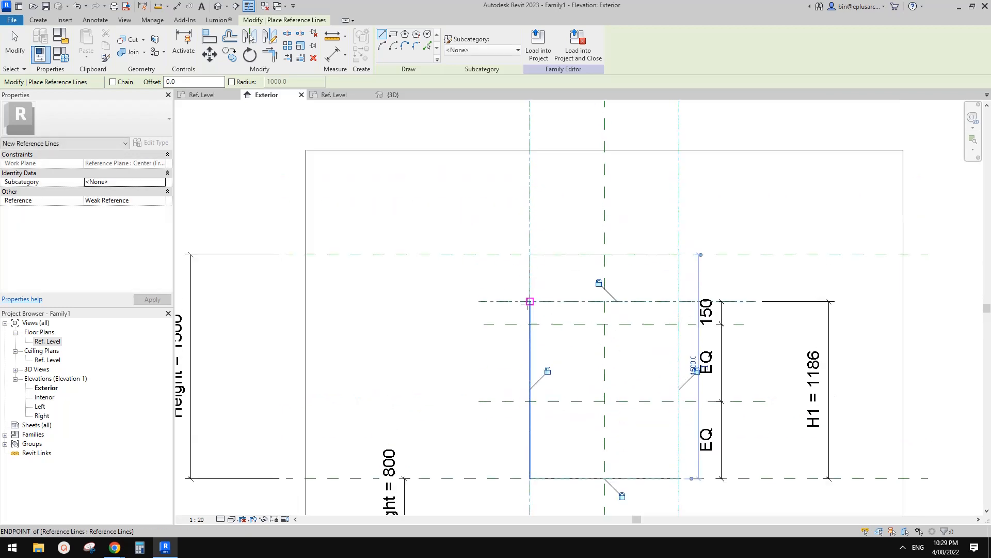
pyautogui.click(381, 47)
pyautogui.scroll(3, 547, 298)
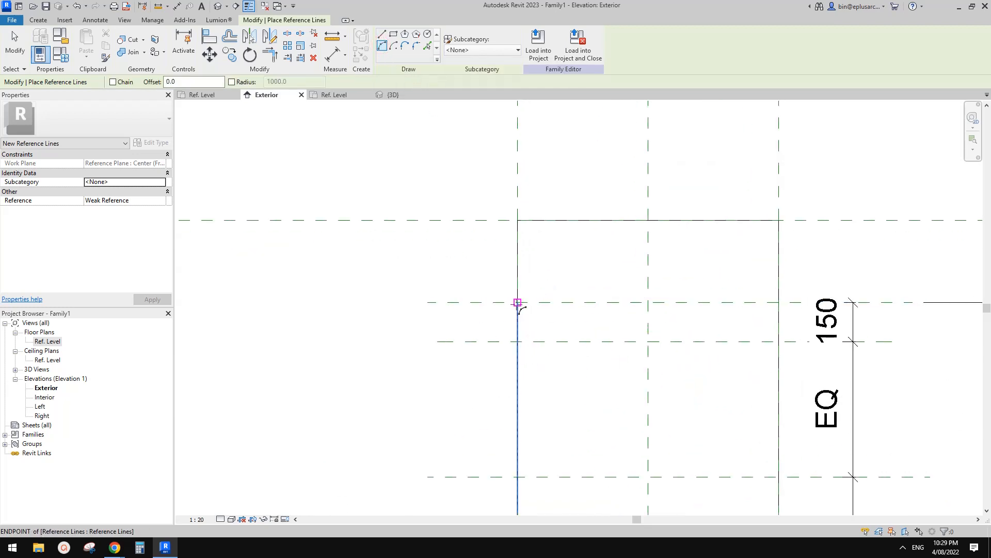
pyautogui.click(517, 302)
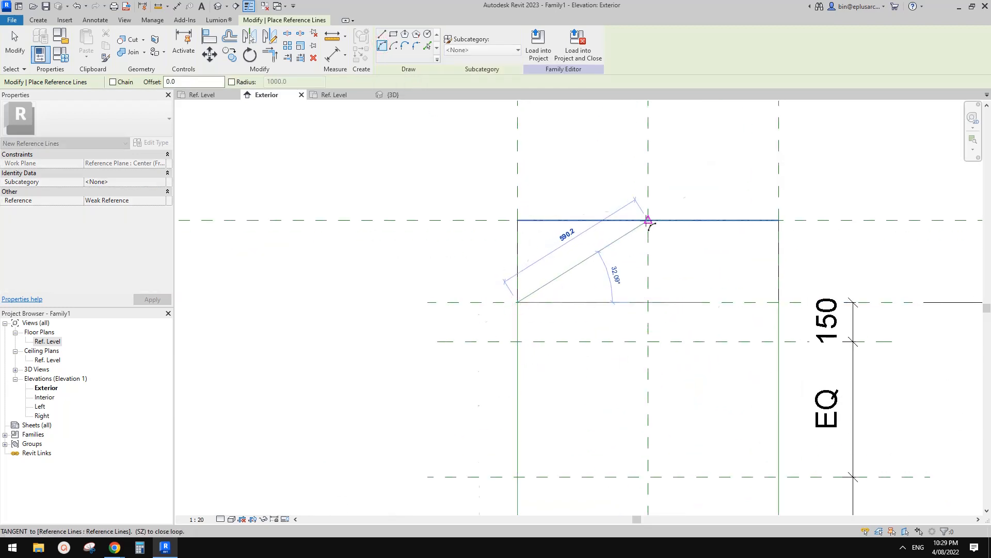
pyautogui.click(646, 220)
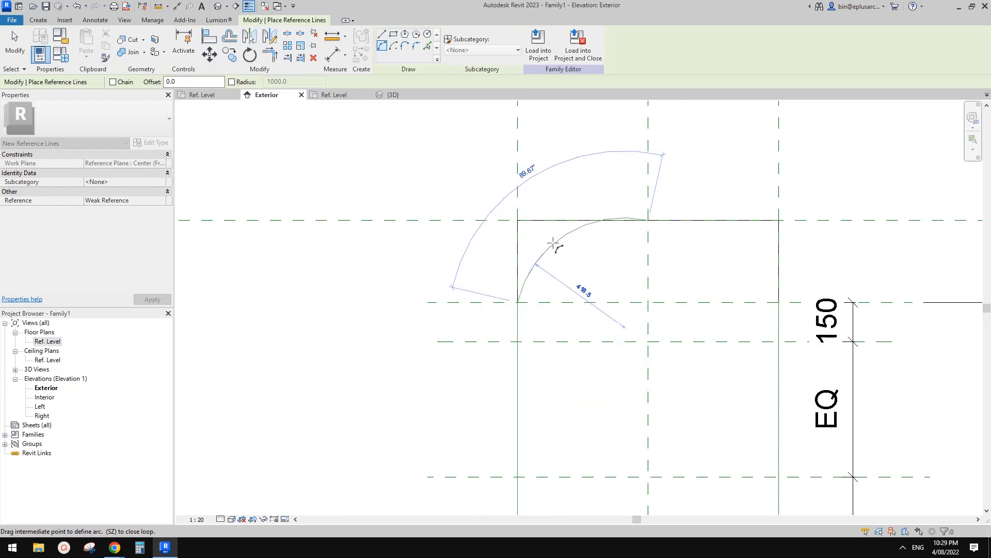
pyautogui.click(523, 274)
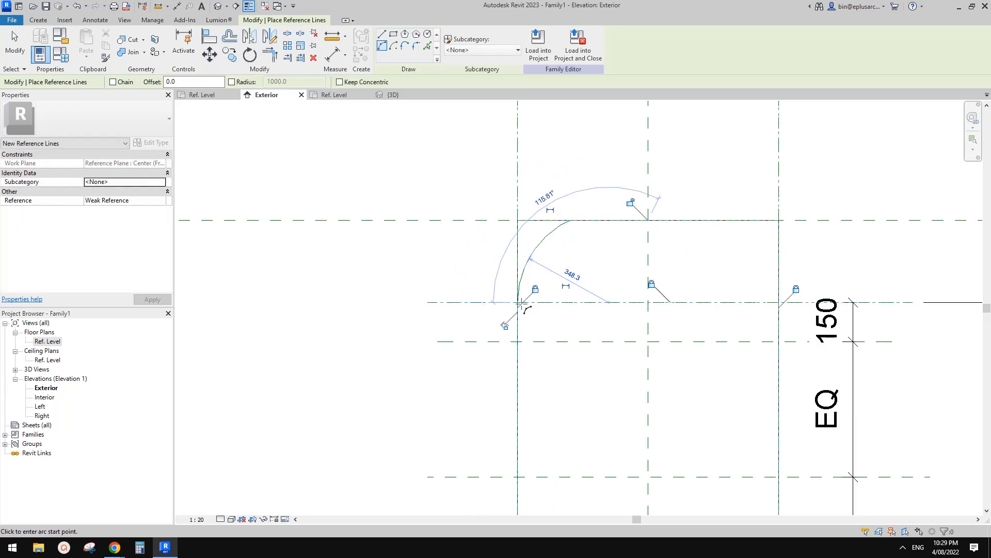
pyautogui.click(505, 326)
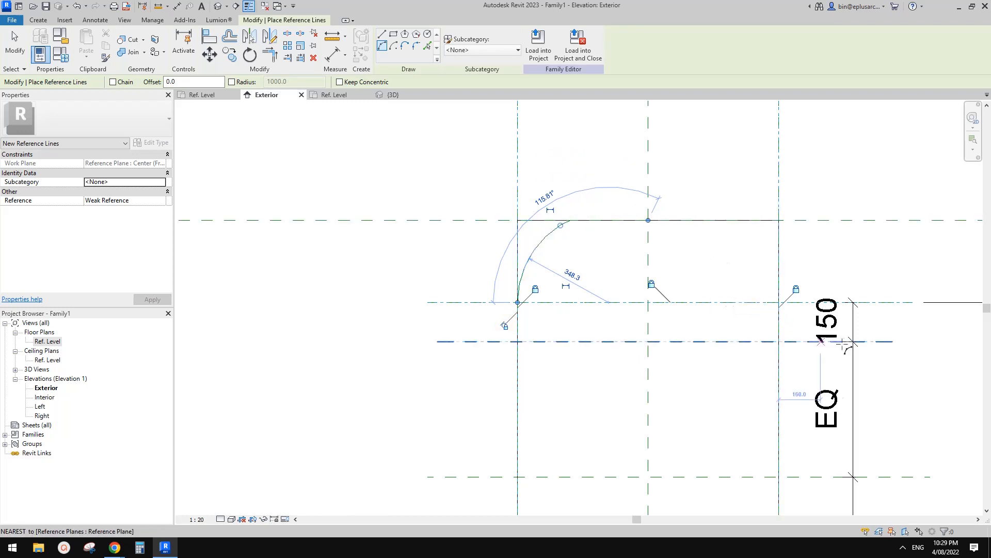
# Step: Draw a matching reference-line arc from the right side line's upper end to the top centre, tangent to the side line
pyautogui.click(778, 303)
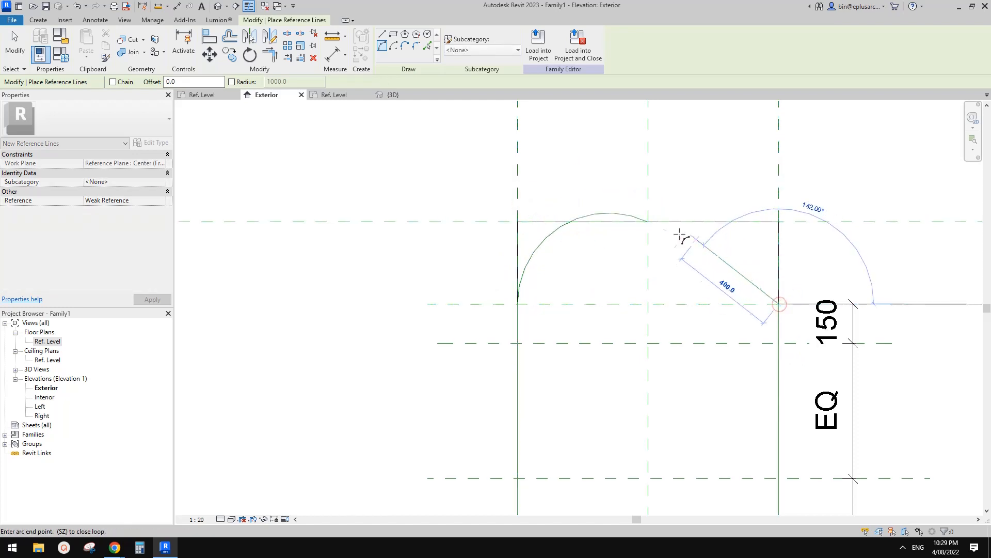
pyautogui.click(648, 222)
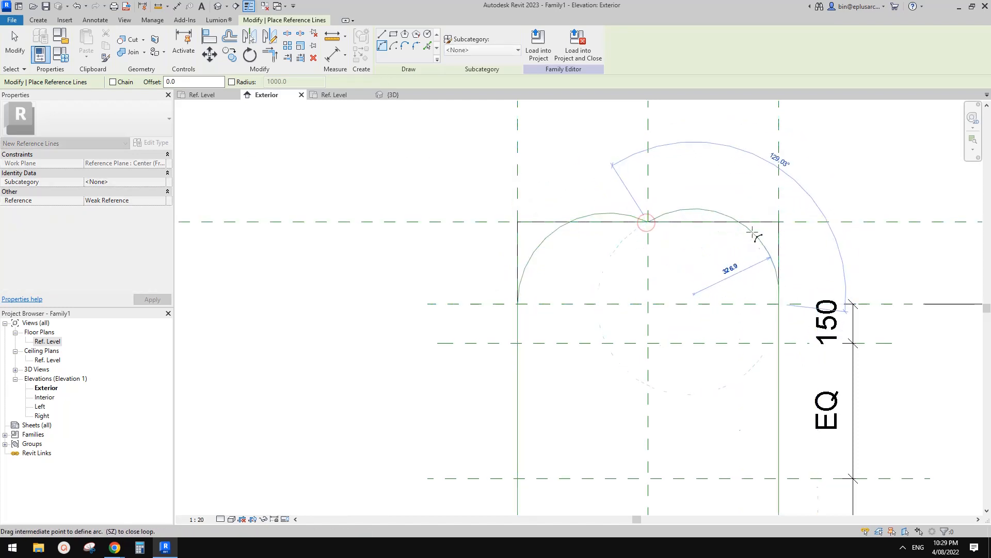
pyautogui.click(770, 264)
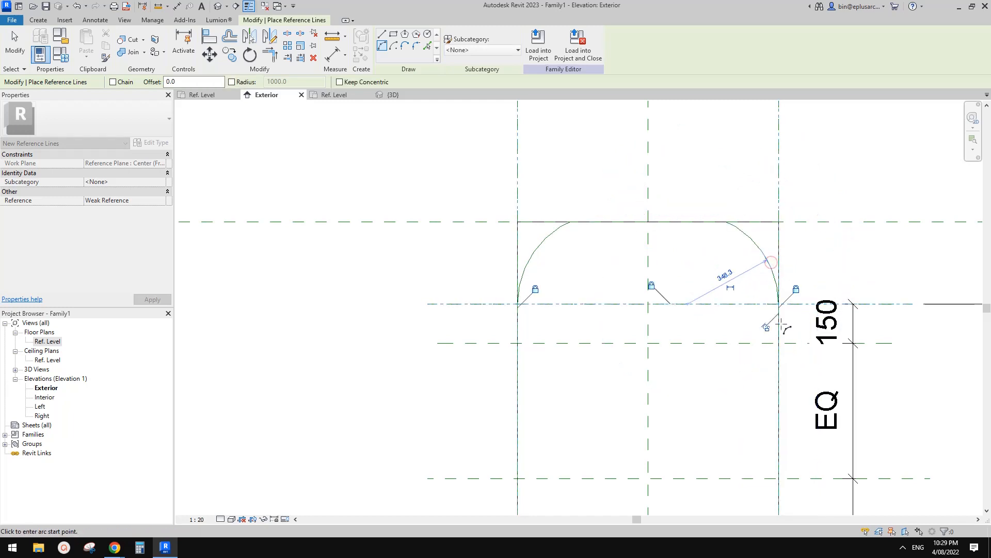
pyautogui.scroll(-4, 808, 342)
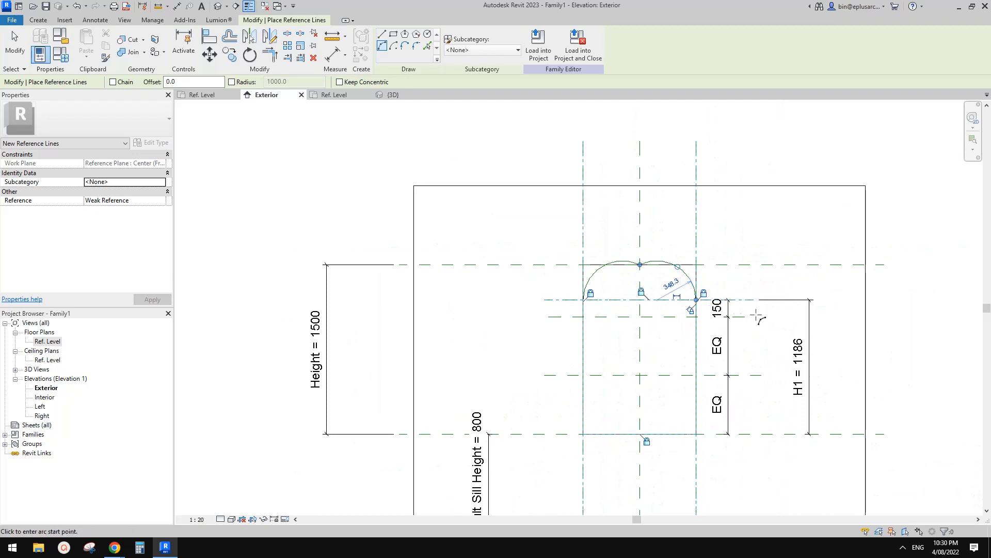
pyautogui.press('Escape')
pyautogui.press('Escape')
pyautogui.scroll(1, 665, 269)
pyautogui.moveTo(754, 212); pyautogui.dragTo(754, 203, button='middle')
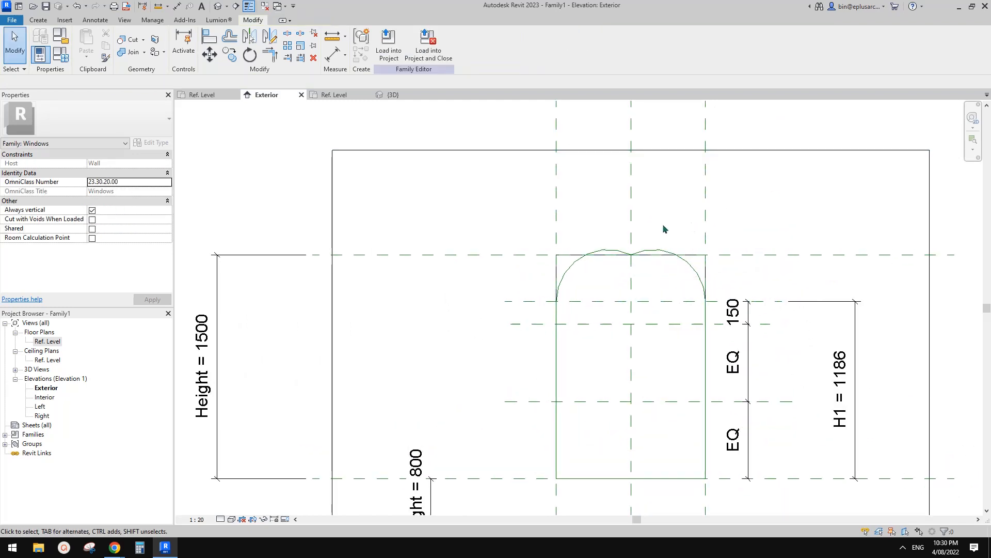
pyautogui.scroll(-1, 631, 253)
pyautogui.moveTo(625, 272); pyautogui.dragTo(625, 199, button='middle')
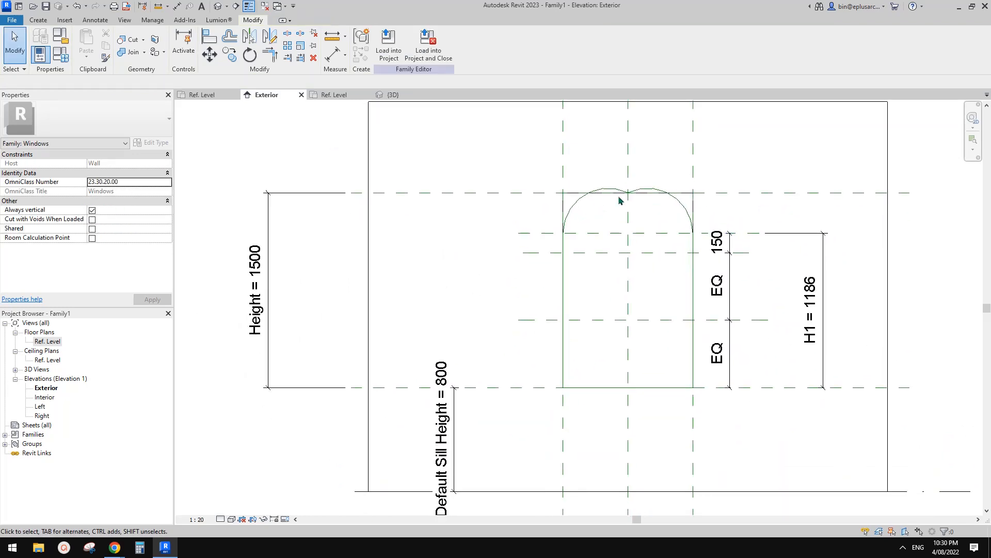
pyautogui.moveTo(704, 242); pyautogui.dragTo(704, 254, button='middle')
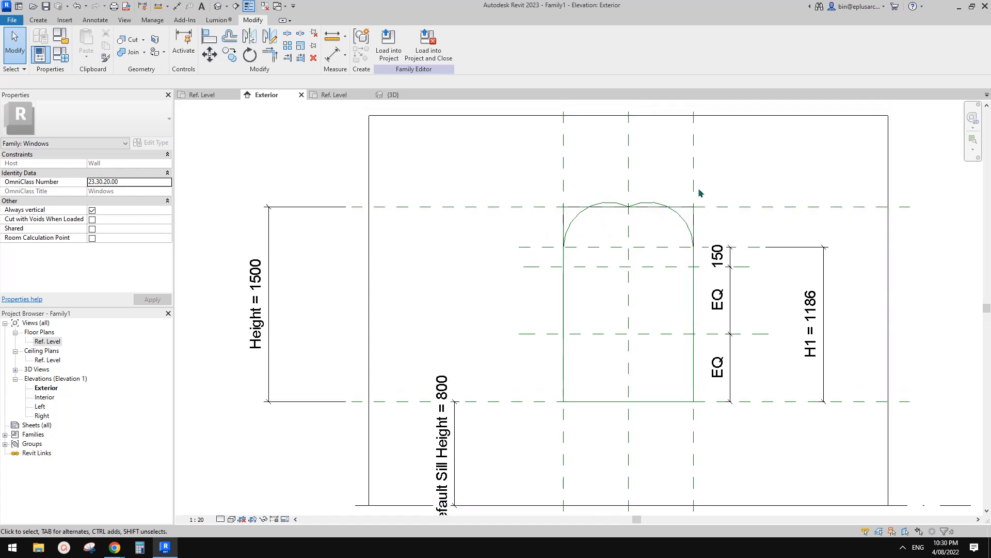
pyautogui.click(693, 180)
pyautogui.press('Escape')
# Step: Set the family's Width to 600 and H1 to 900 in the family types to flex the arch
pyautogui.moveTo(542, 199); pyautogui.dragTo(617, 199, button='middle')
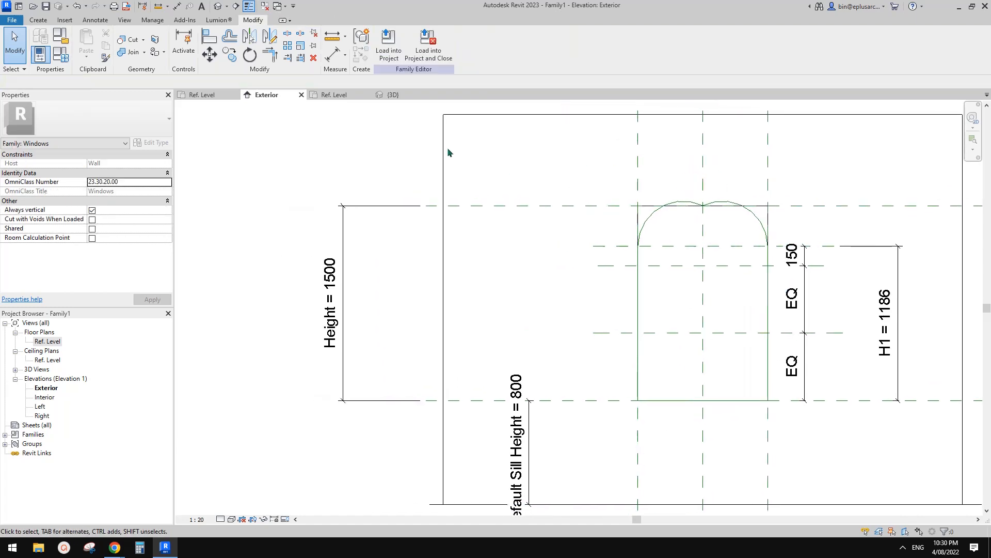
pyautogui.click(66, 54)
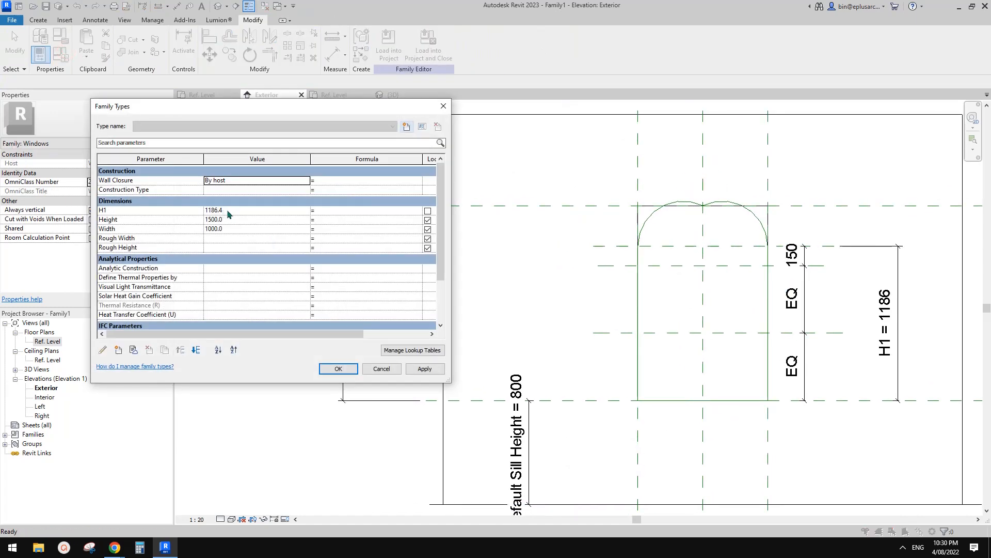
pyautogui.click(250, 229)
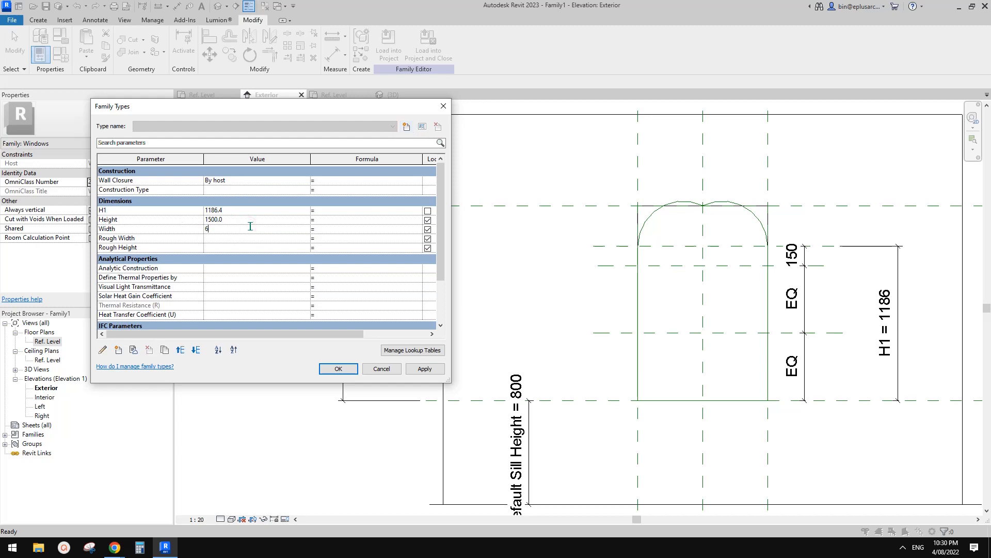
pyautogui.click(425, 369)
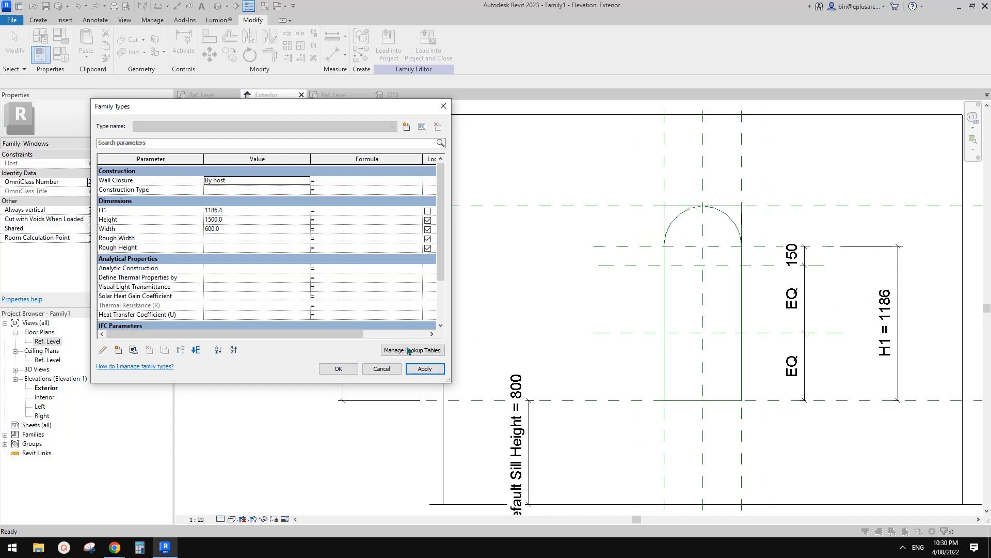
pyautogui.click(235, 211)
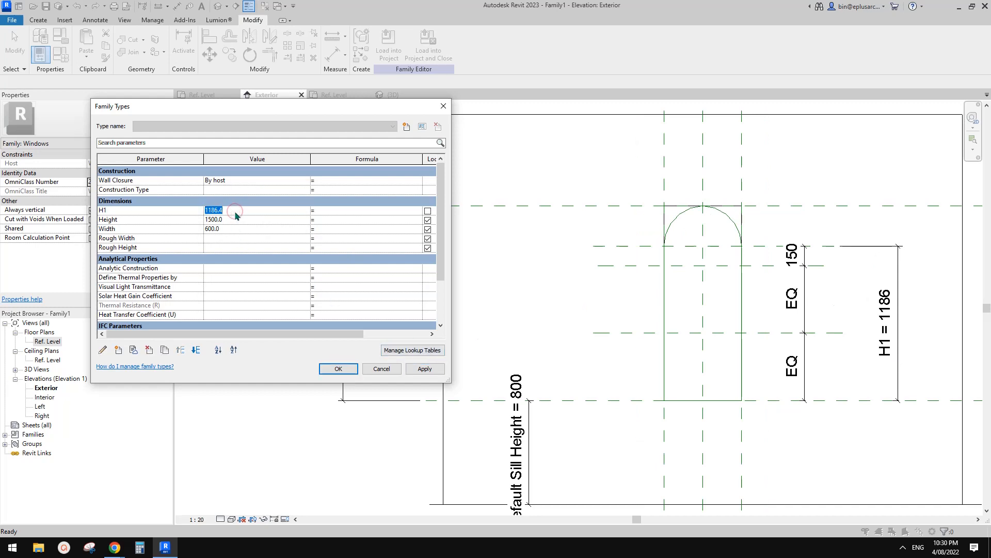
pyautogui.write('900')
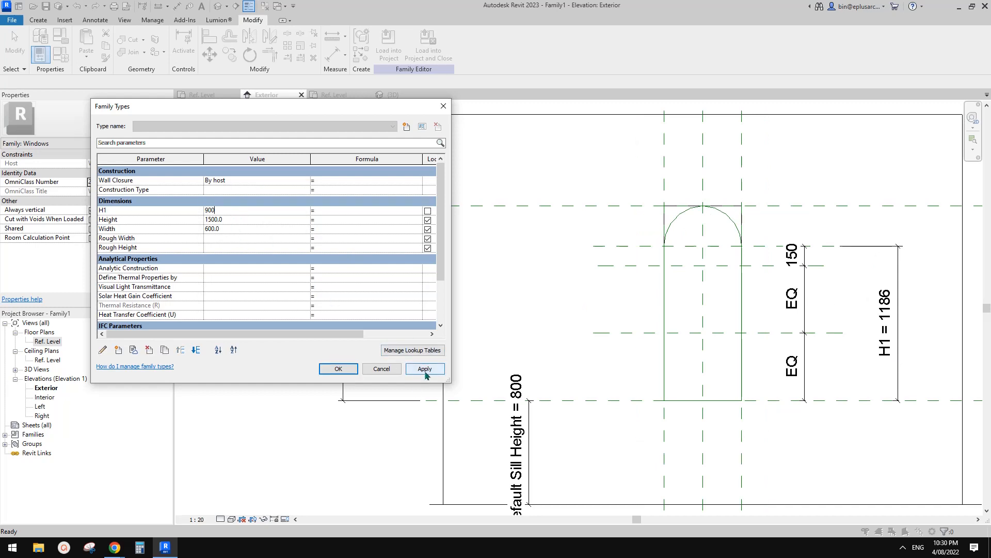
pyautogui.click(424, 369)
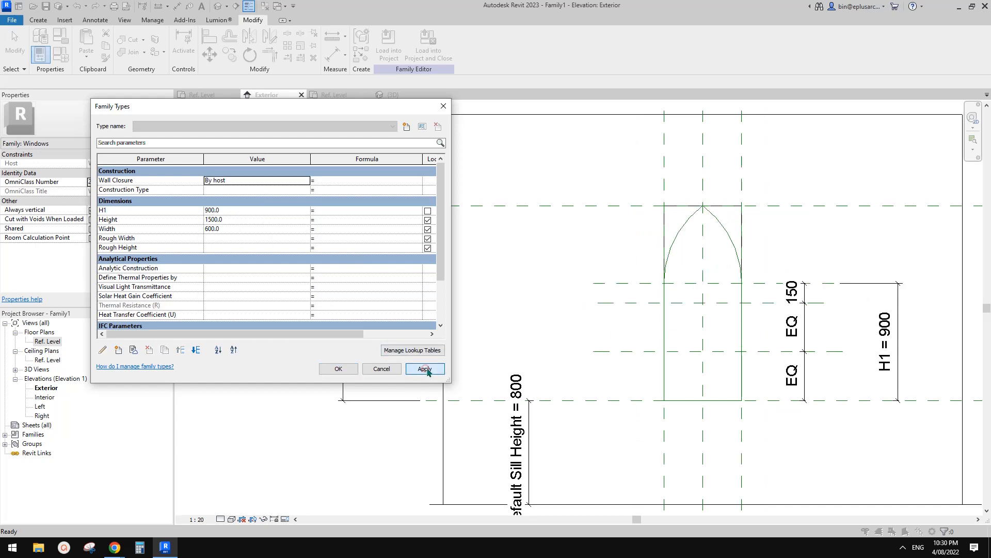
pyautogui.click(339, 368)
# Step: Check the arched window reference image in the browser and return to the Exterior elevation in Revit
pyautogui.moveTo(118, 545)
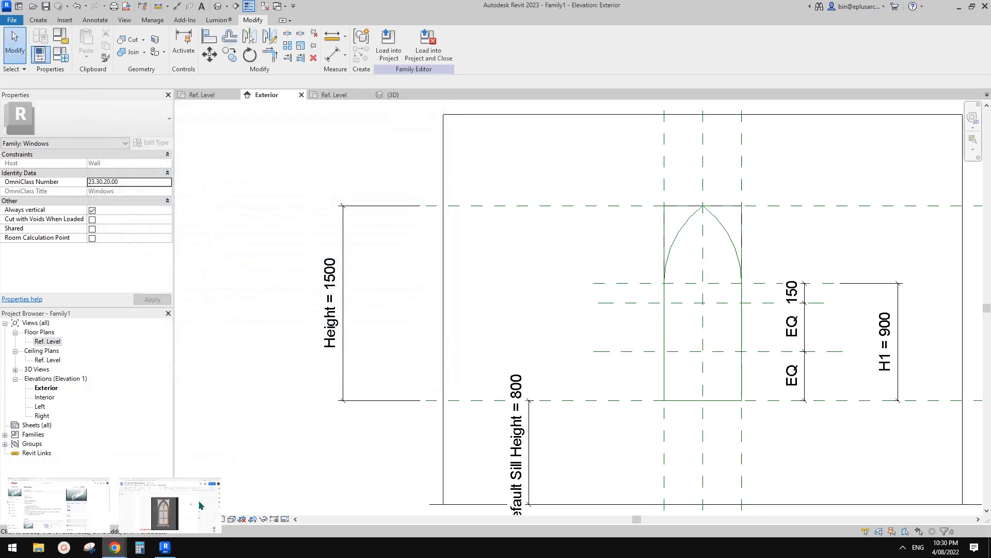
pyautogui.click(201, 505)
pyautogui.click(165, 548)
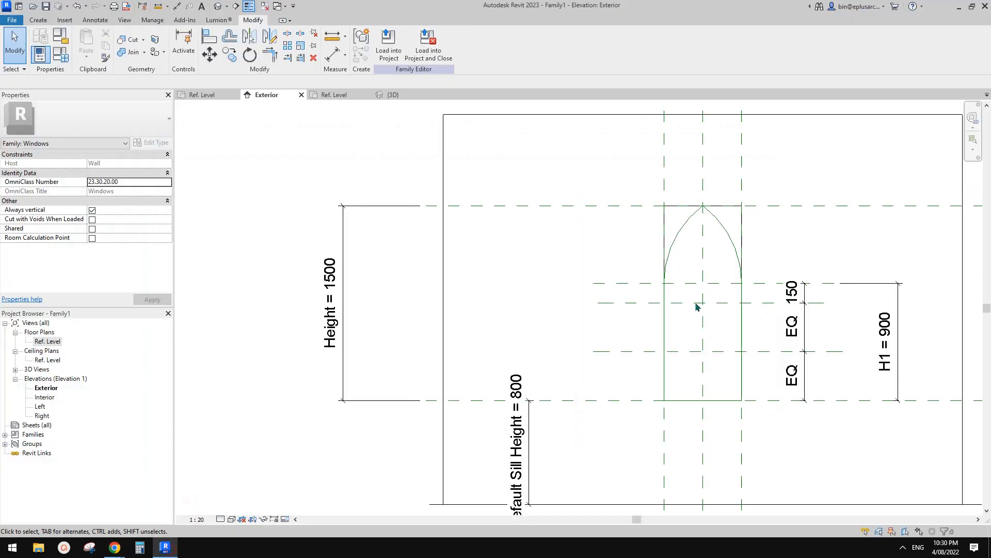
pyautogui.scroll(4, 664, 316)
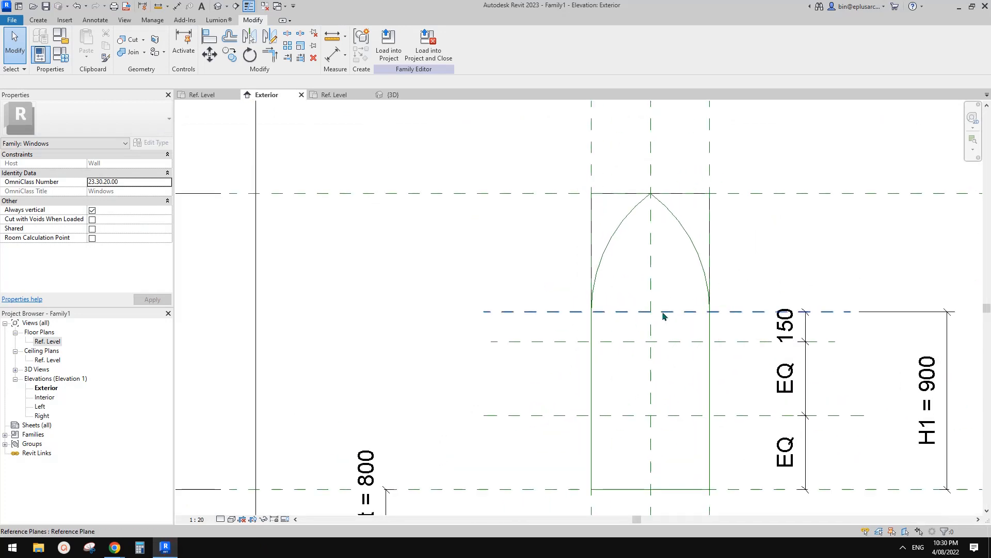
pyautogui.moveTo(663, 316); pyautogui.dragTo(614, 265, button='middle')
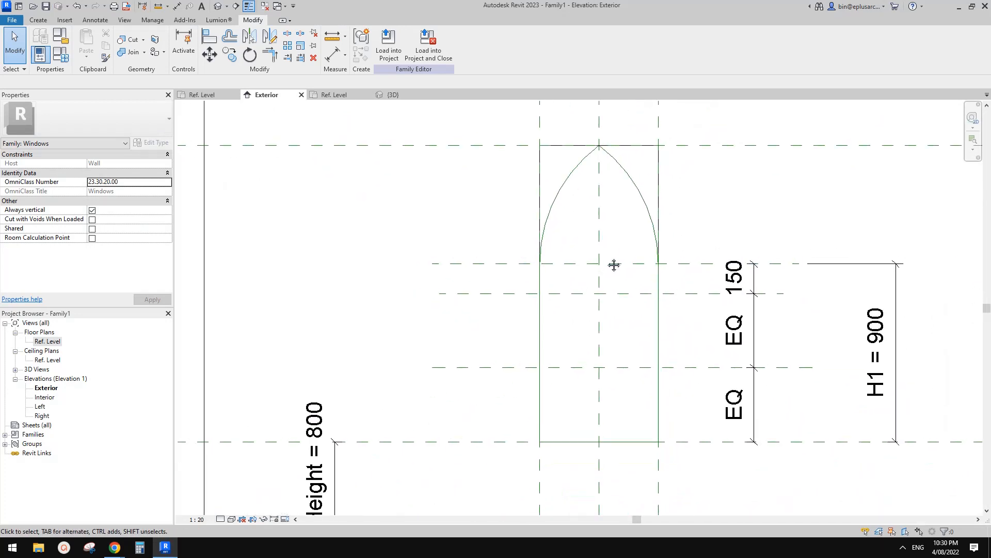
# Step: Open the default 3D view and bring the window opening into close view
pyautogui.click(218, 8)
pyautogui.scroll(2, 610, 294)
pyautogui.keyDown('shift'); pyautogui.moveTo(611, 302); pyautogui.dragTo(665, 280, button='middle'); pyautogui.keyUp('shift')
pyautogui.click(669, 279)
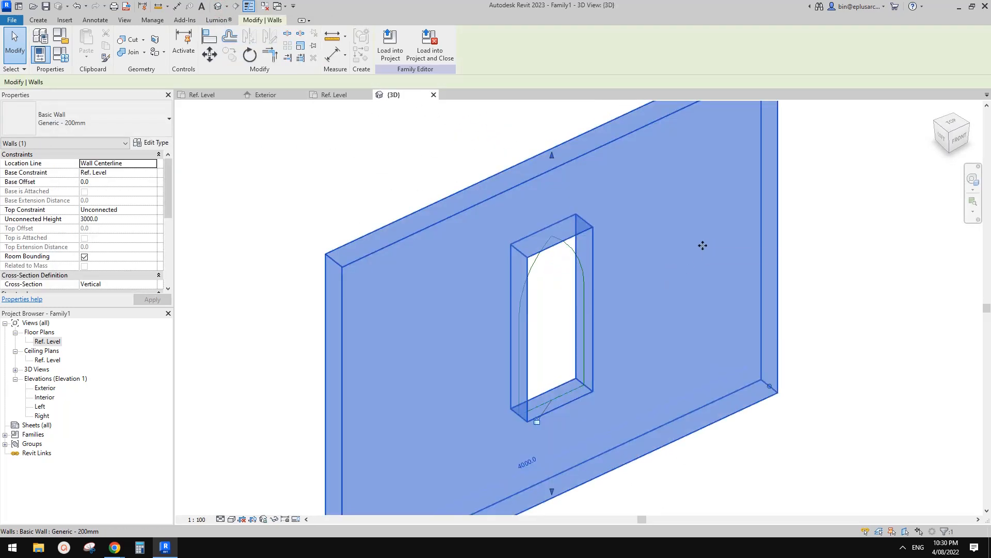
pyautogui.press('h')
pyautogui.press('h')
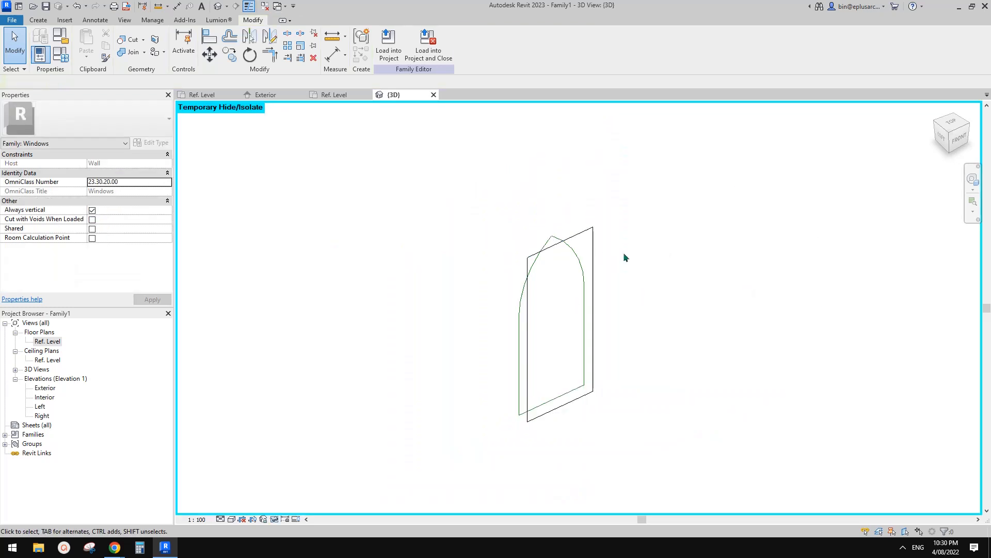
pyautogui.hotkey('ctrl', 'z')
# Step: Create a sweep path by picking the two side reference lines, both arcs and the sill line around the arched outline, and finish the path
pyautogui.scroll(2, 587, 266)
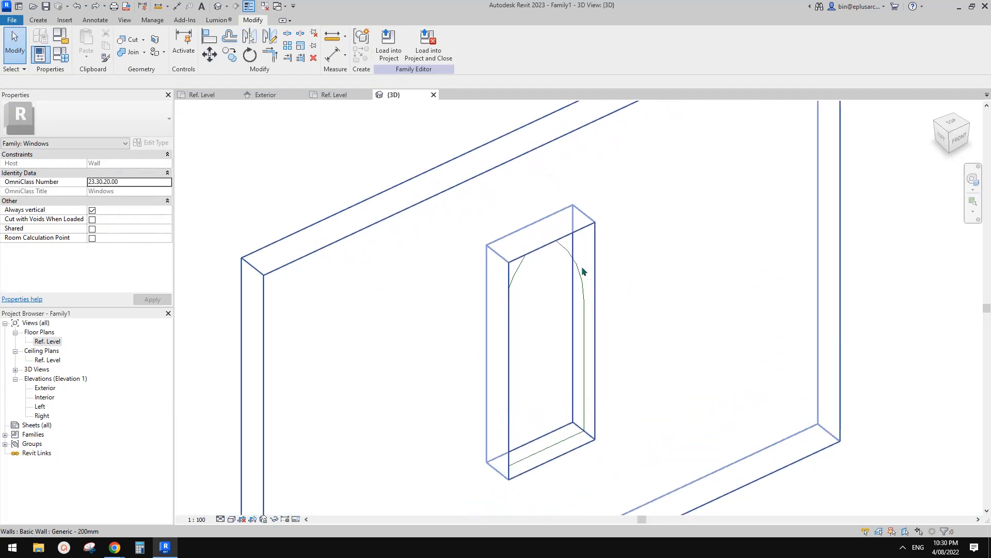
pyautogui.keyDown('shift'); pyautogui.moveTo(584, 270); pyautogui.dragTo(592, 251, button='middle'); pyautogui.keyUp('shift')
pyautogui.click(38, 20)
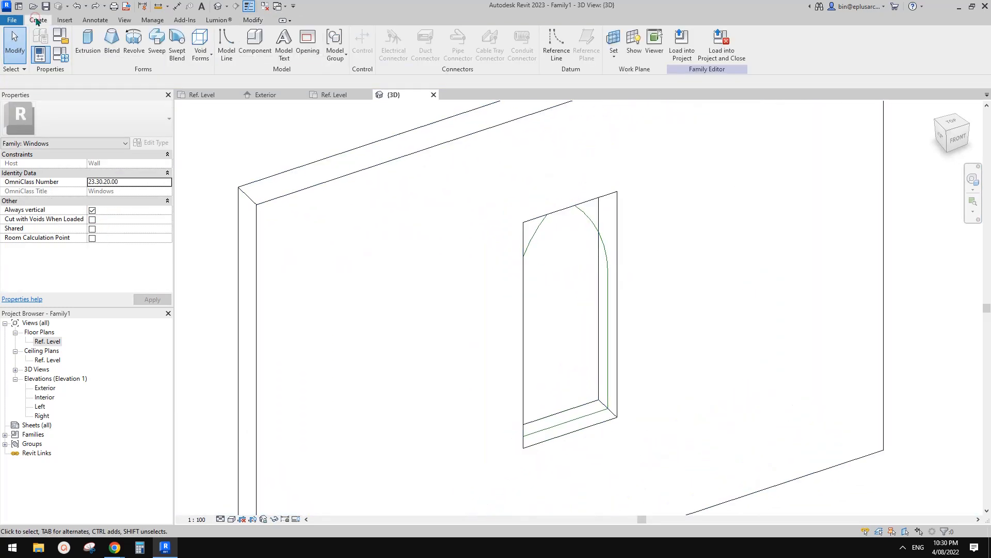
pyautogui.click(157, 50)
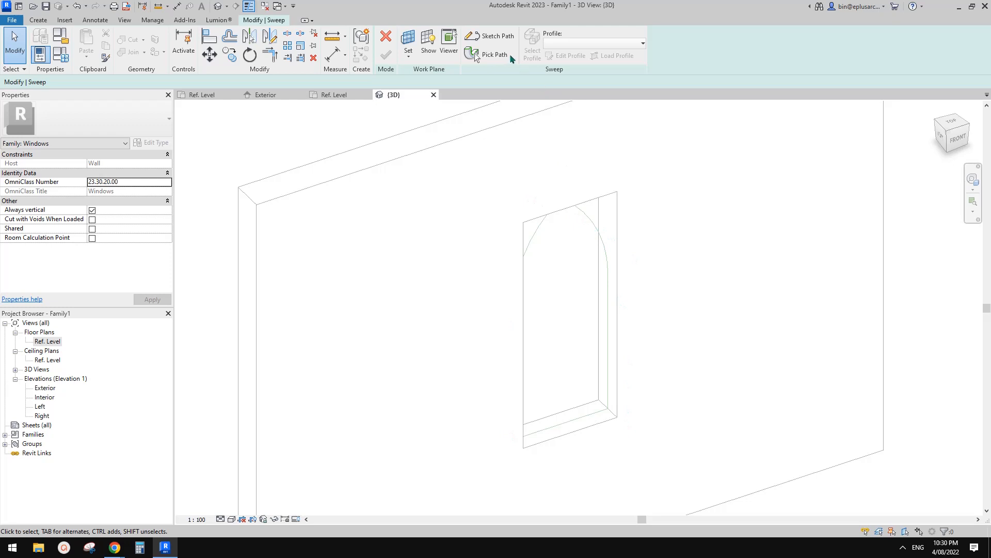
pyautogui.click(490, 55)
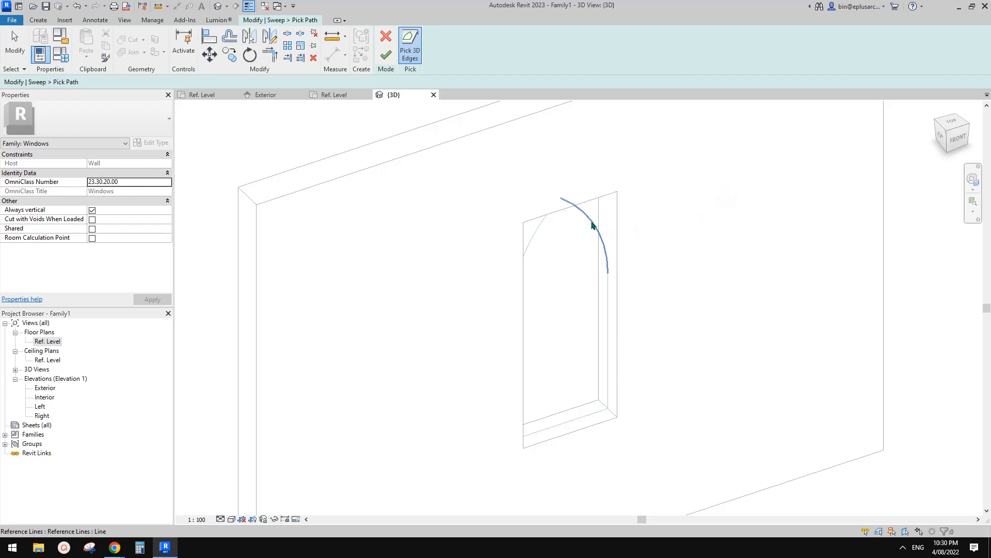
pyautogui.keyDown('shift'); pyautogui.moveTo(641, 315); pyautogui.dragTo(630, 316, button='middle'); pyautogui.keyUp('shift')
pyautogui.click(612, 307)
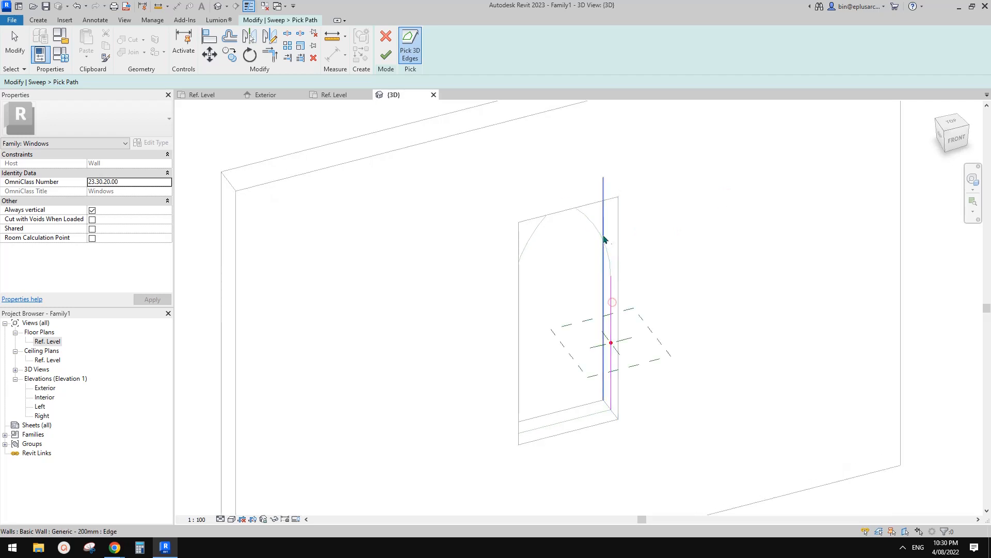
pyautogui.click(599, 243)
pyautogui.click(532, 235)
pyautogui.keyDown('shift'); pyautogui.moveTo(532, 234); pyautogui.dragTo(522, 299, button='middle'); pyautogui.keyUp('shift')
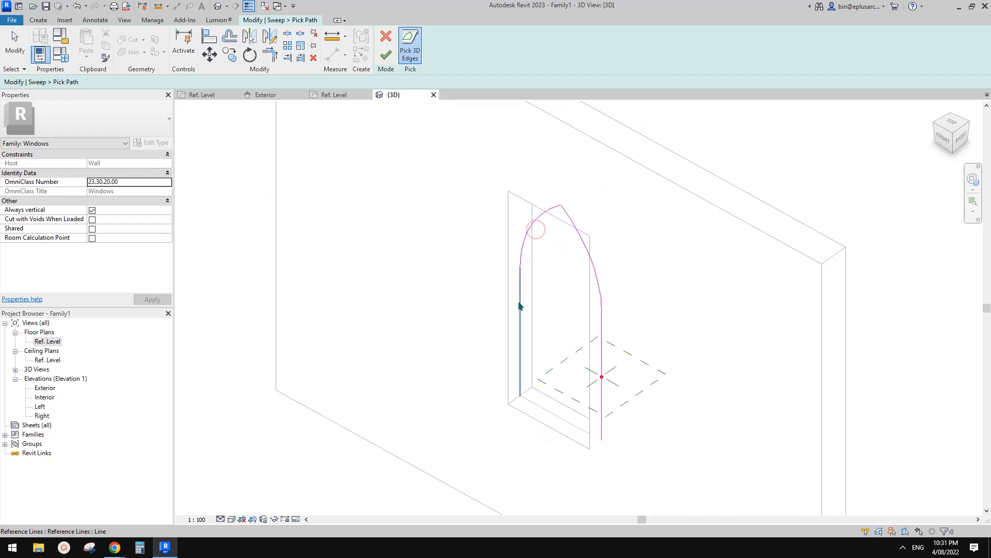
pyautogui.click(522, 300)
pyautogui.click(543, 410)
pyautogui.keyDown('shift'); pyautogui.moveTo(543, 410); pyautogui.dragTo(638, 338, button='middle'); pyautogui.keyUp('shift')
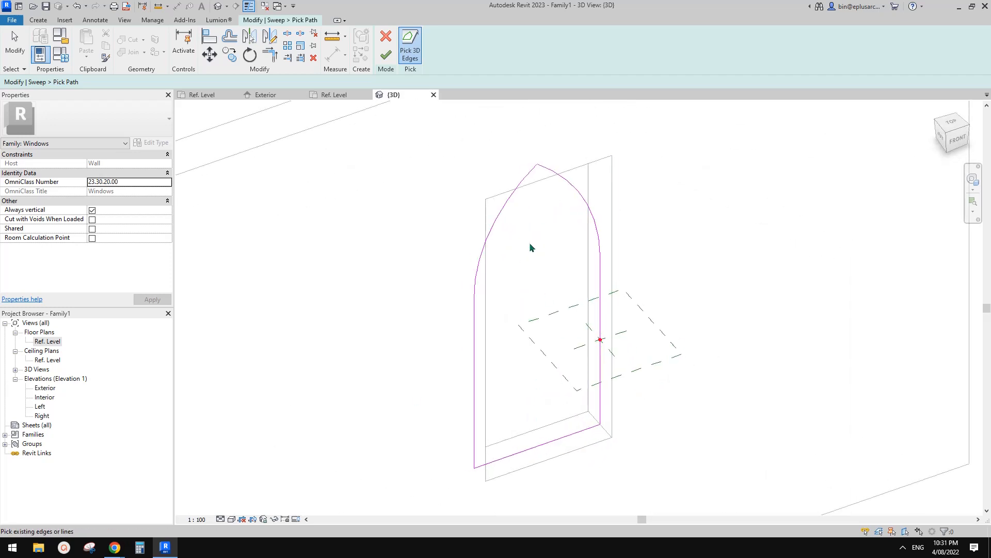
pyautogui.click(386, 55)
# Step: Assign the Family2:50x100 profile to the arched sweep, set its angle to 90°, and finish the sweep
pyautogui.click(570, 43)
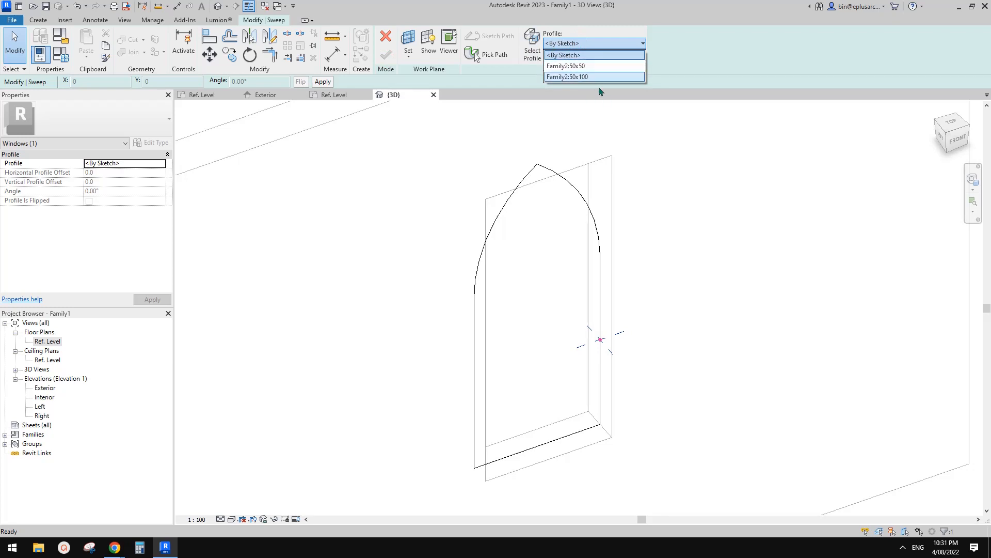
pyautogui.click(585, 77)
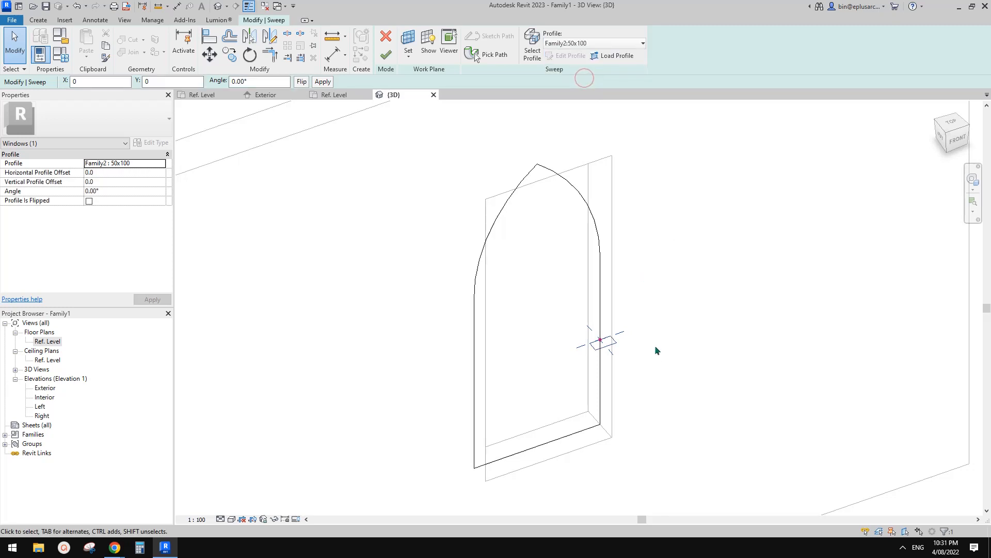
pyautogui.keyDown('shift'); pyautogui.moveTo(655, 347); pyautogui.dragTo(609, 341, button='middle'); pyautogui.keyUp('shift')
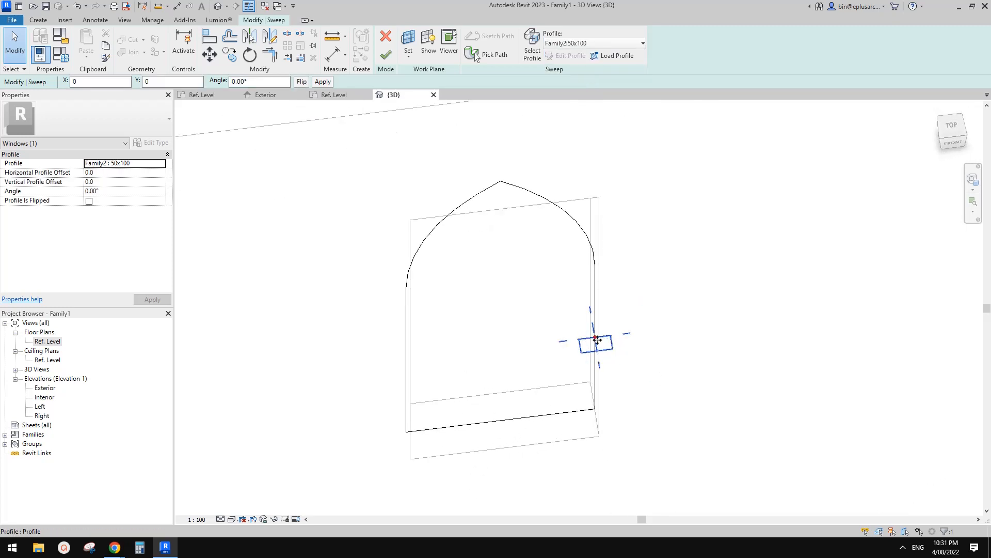
pyautogui.moveTo(251, 82); pyautogui.dragTo(212, 82)
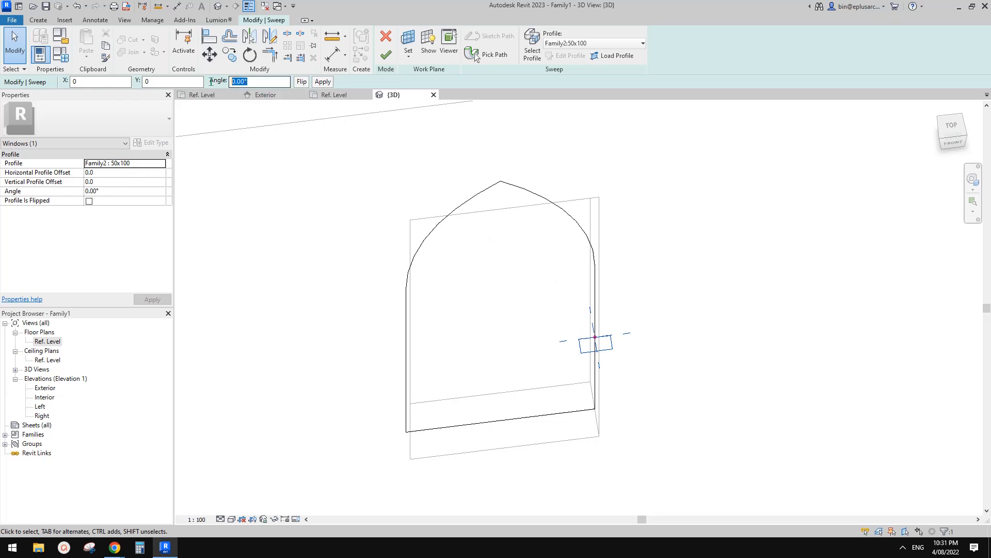
pyautogui.write('90')
pyautogui.press('Return')
pyautogui.keyDown('shift'); pyautogui.moveTo(713, 211); pyautogui.dragTo(686, 169, button='middle'); pyautogui.keyUp('shift')
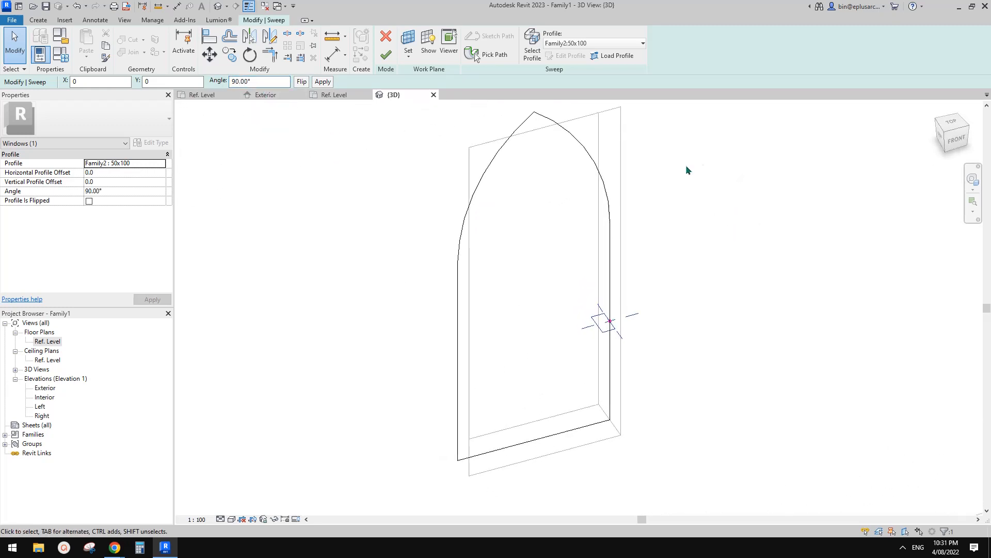
pyautogui.click(385, 54)
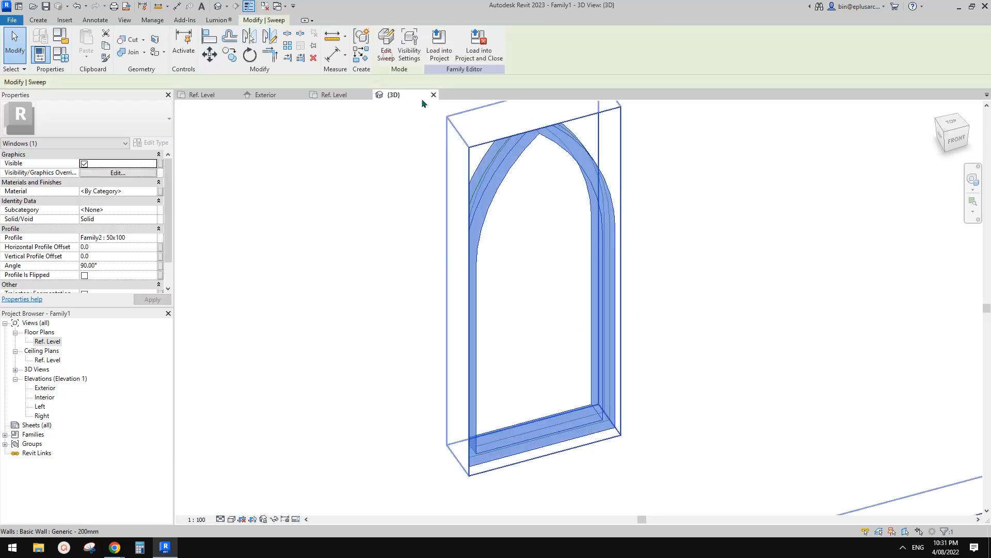
# Step: Set H1 to 800 in the family types and apply it to flex the arched frame
pyautogui.keyDown('shift'); pyautogui.moveTo(666, 238); pyautogui.dragTo(715, 230, button='middle'); pyautogui.keyUp('shift')
pyautogui.scroll(-4, 699, 263)
pyautogui.click(695, 276)
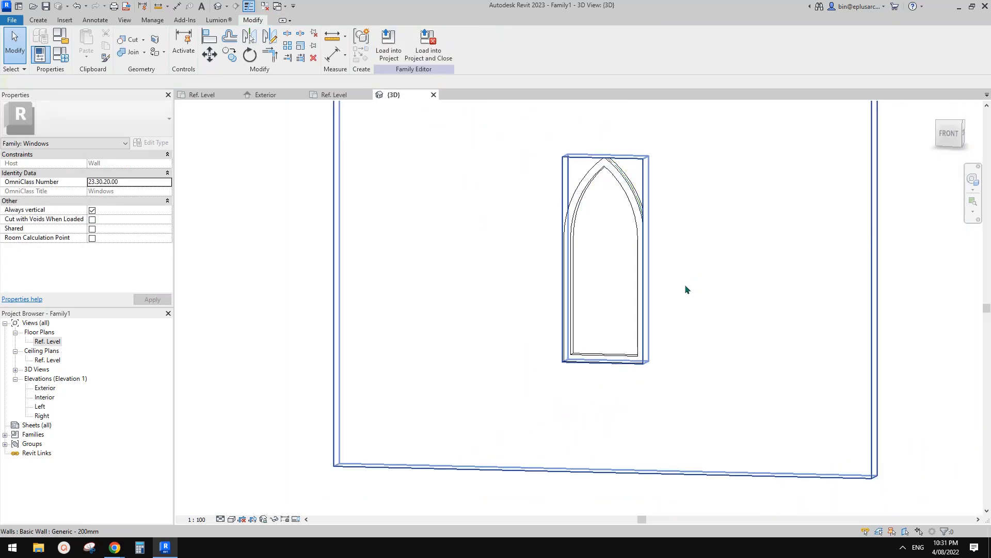
pyautogui.keyDown('shift'); pyautogui.moveTo(685, 285); pyautogui.dragTo(653, 246, button='middle'); pyautogui.keyUp('shift')
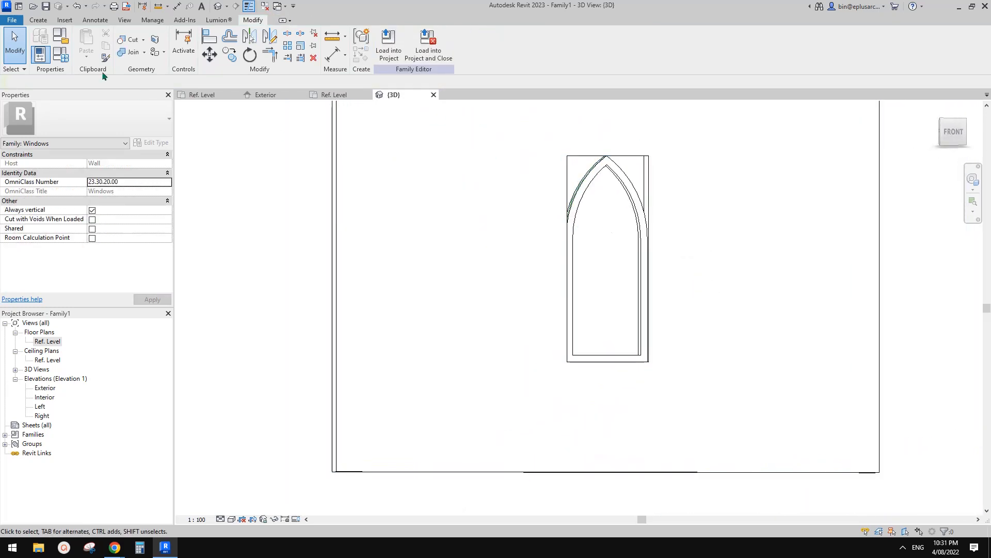
pyautogui.click(63, 59)
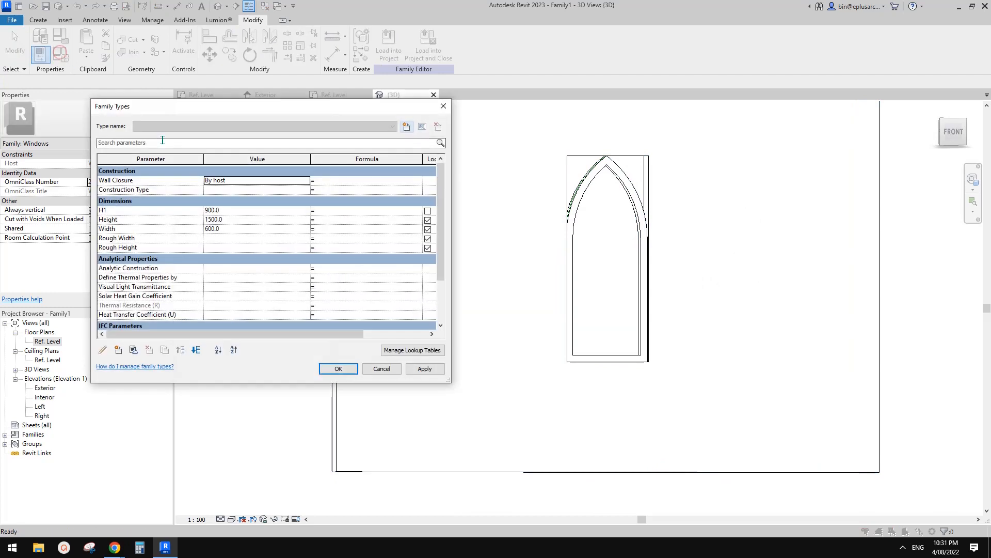
pyautogui.click(241, 212)
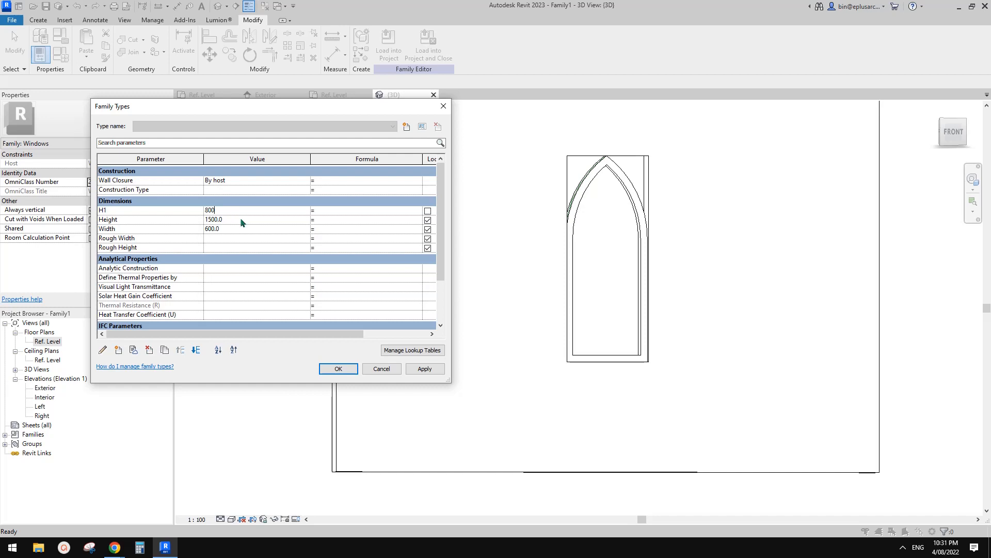
pyautogui.write('800')
pyautogui.click(423, 369)
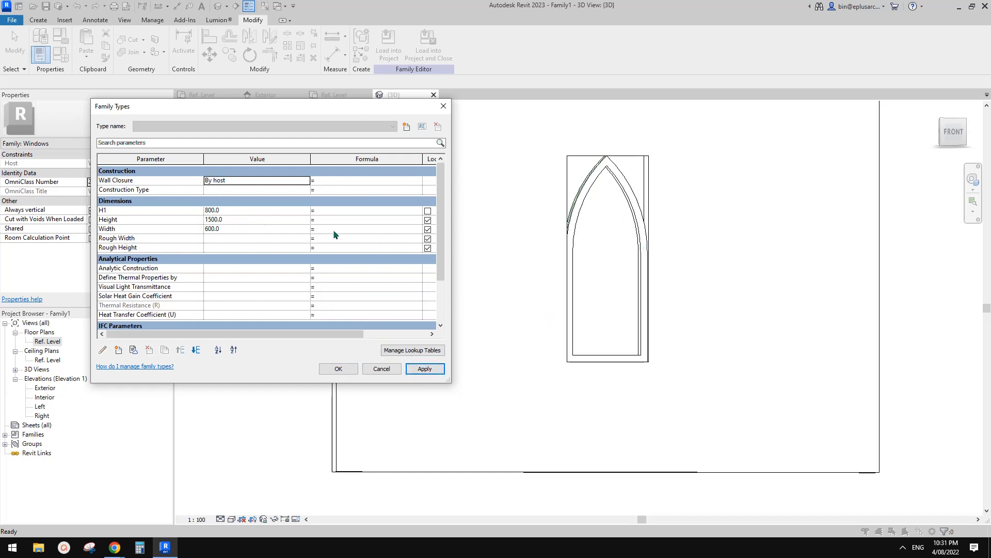
# Step: Set the Height to 1800 and the Width to 750, applying each value, and close the family types
pyautogui.click(240, 233)
pyautogui.click(234, 222)
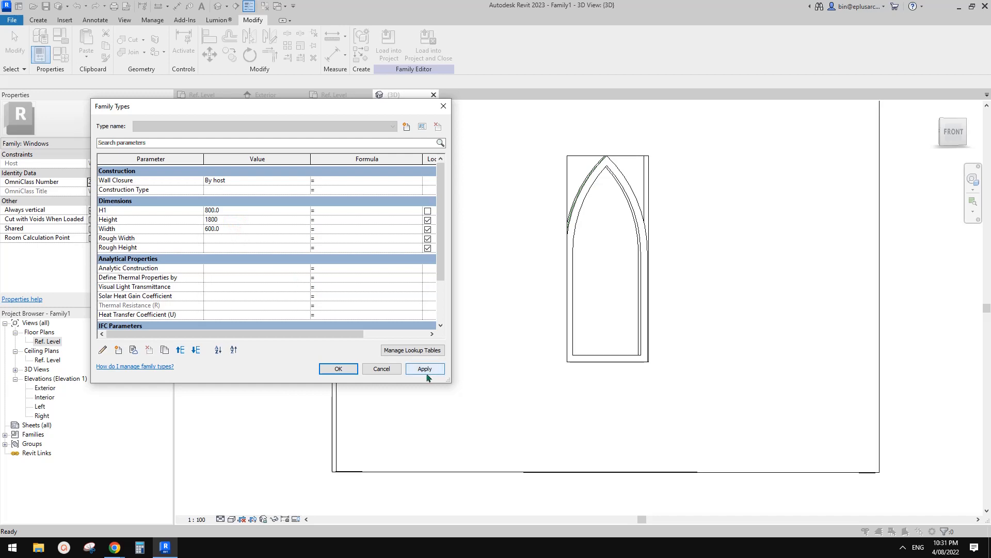
pyautogui.click(424, 368)
pyautogui.click(243, 230)
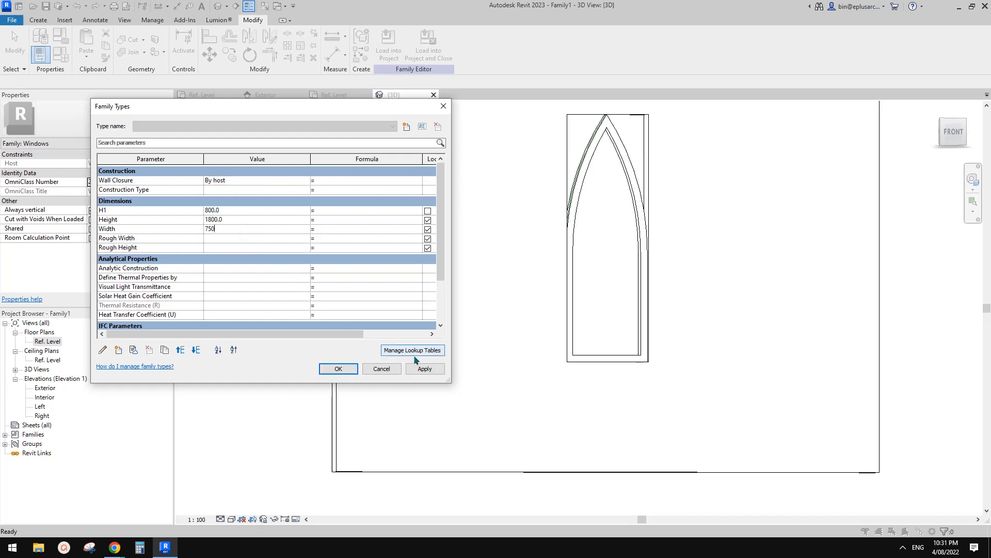
pyautogui.click(425, 368)
pyautogui.click(350, 369)
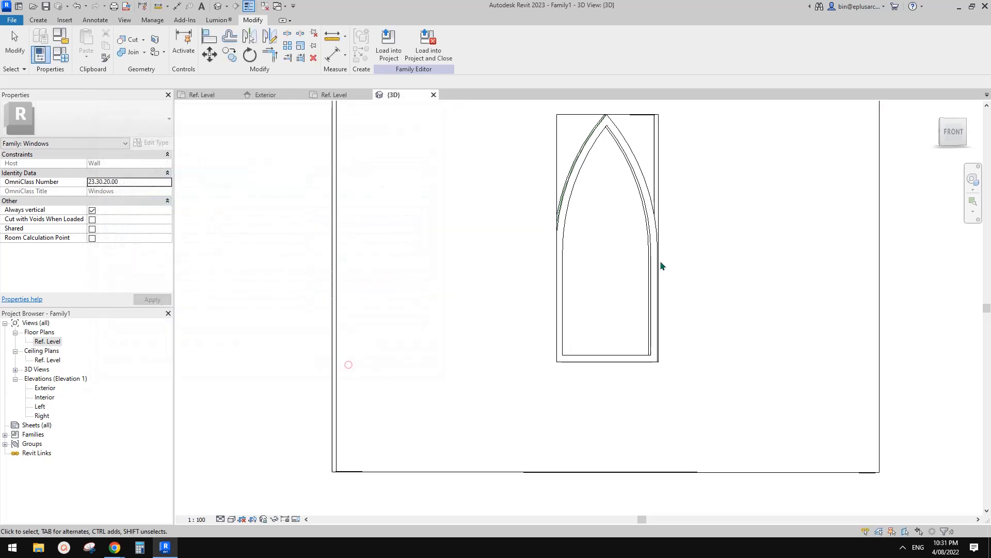
# Step: Check the arched window reference image in the browser and return to the 3D view in Revit
pyautogui.keyDown('shift'); pyautogui.moveTo(661, 265); pyautogui.dragTo(636, 239, button='middle'); pyautogui.keyUp('shift')
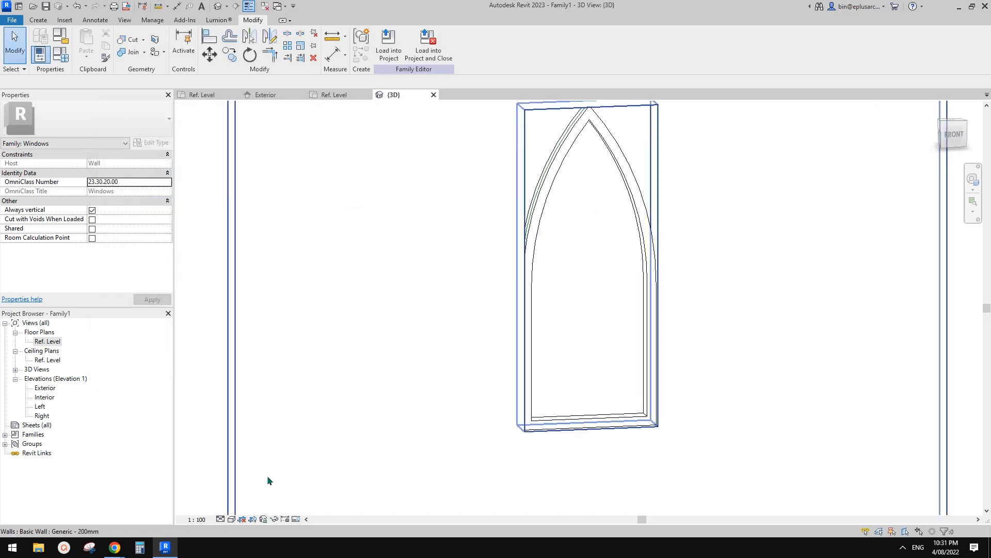
pyautogui.moveTo(114, 547)
pyautogui.click(176, 496)
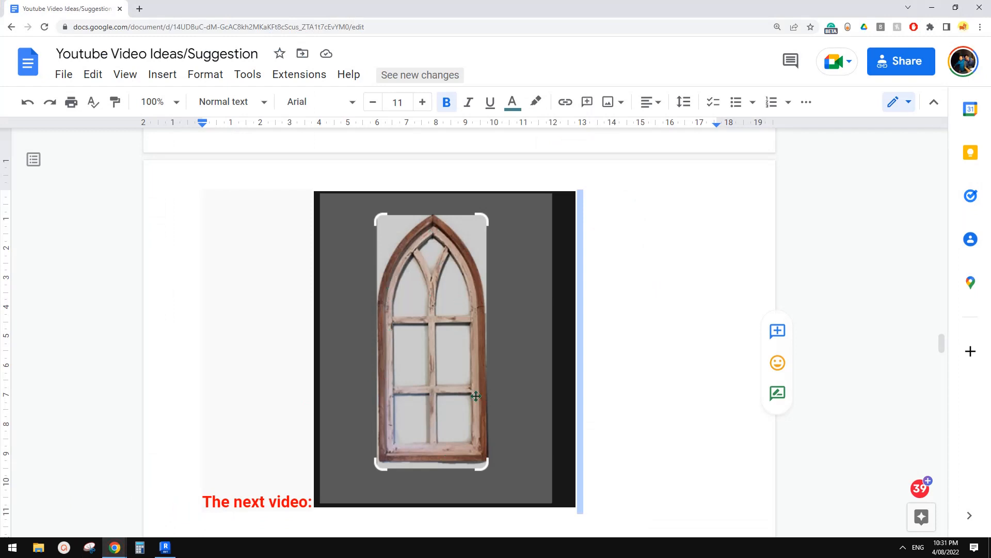
pyautogui.click(165, 547)
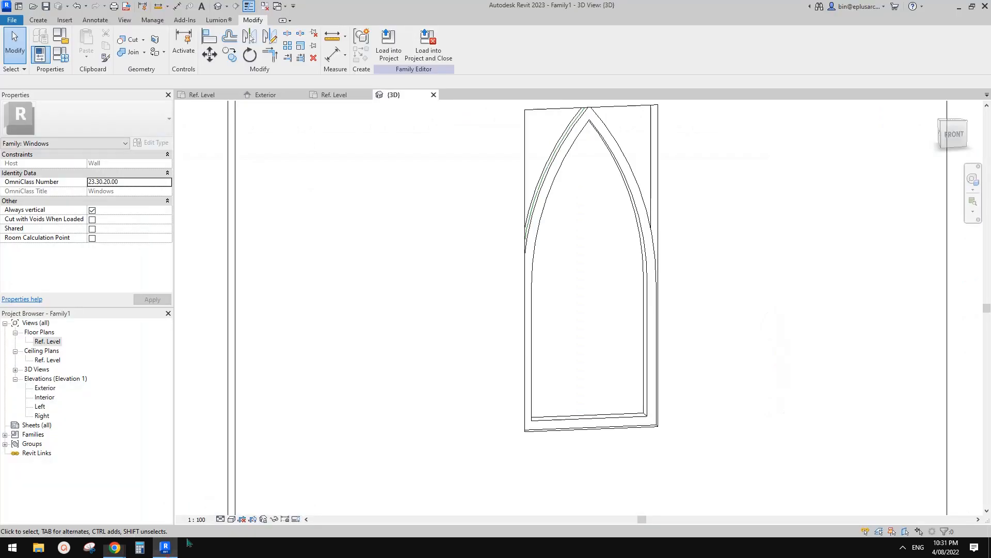
# Step: Copy the arched frame sweep to the clipboard and paste the duplicate aligned to the same place
pyautogui.scroll(1, 549, 284)
pyautogui.keyDown('shift'); pyautogui.moveTo(549, 284); pyautogui.dragTo(584, 261, button='middle'); pyautogui.keyUp('shift')
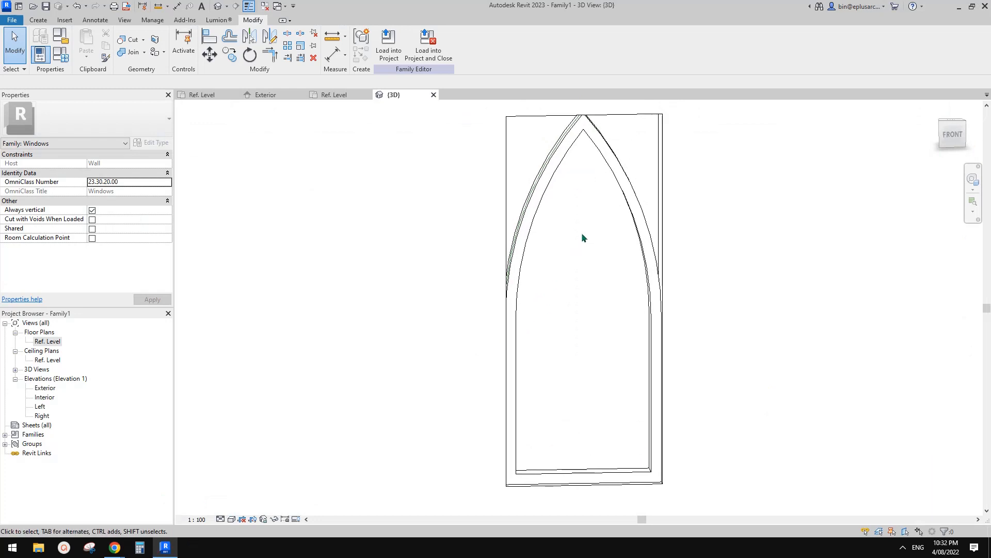
pyautogui.scroll(-2, 583, 227)
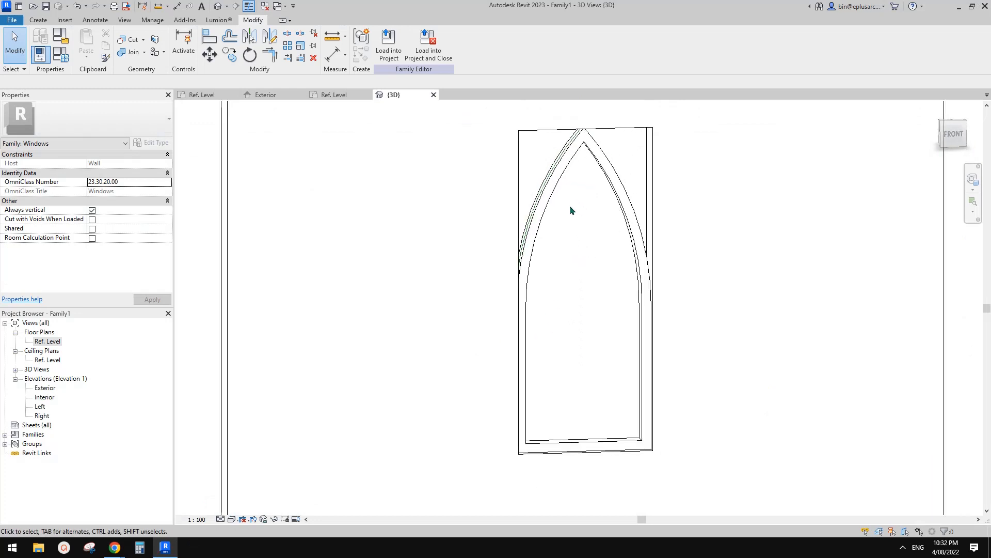
pyautogui.click(568, 162)
pyautogui.moveTo(577, 183); pyautogui.dragTo(578, 183, button='middle')
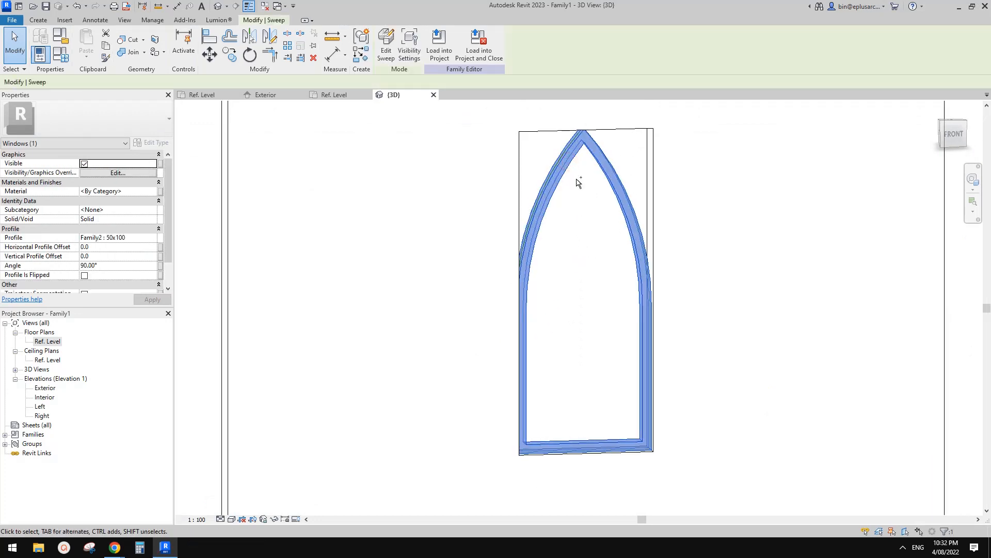
pyautogui.press('Escape')
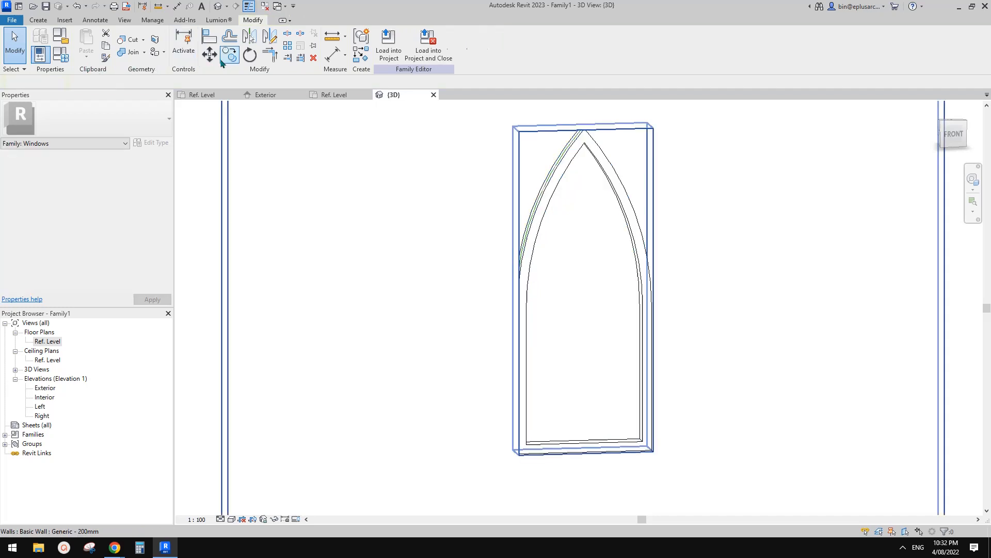
pyautogui.click(84, 65)
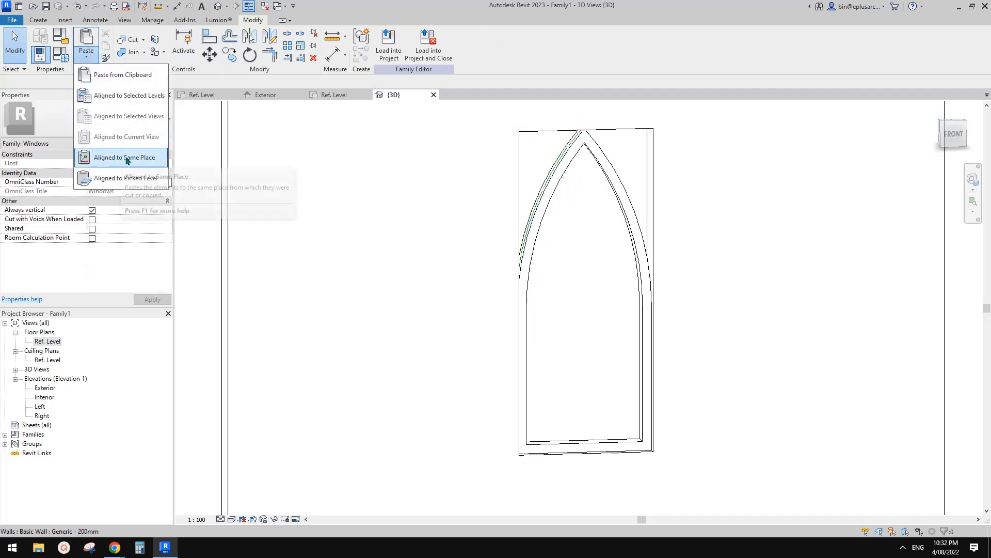
pyautogui.click(134, 156)
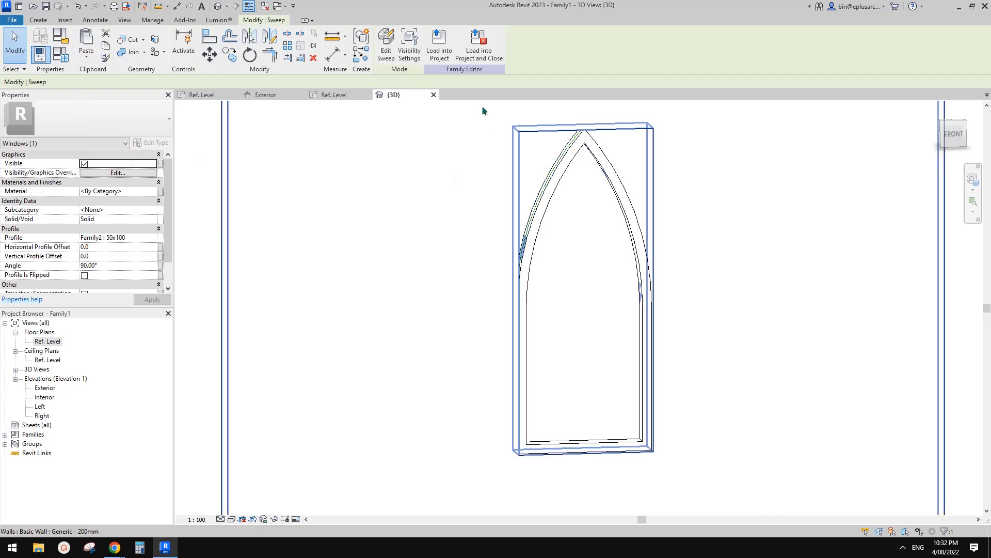
# Step: Edit the pasted sweep and change its profile to Family2:50x50
pyautogui.click(408, 43)
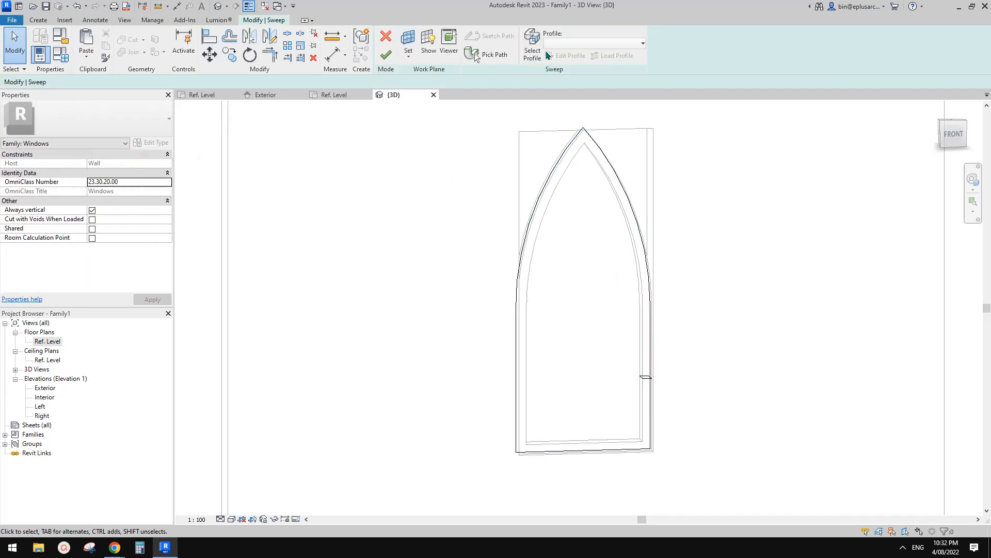
pyautogui.click(577, 44)
pyautogui.click(526, 50)
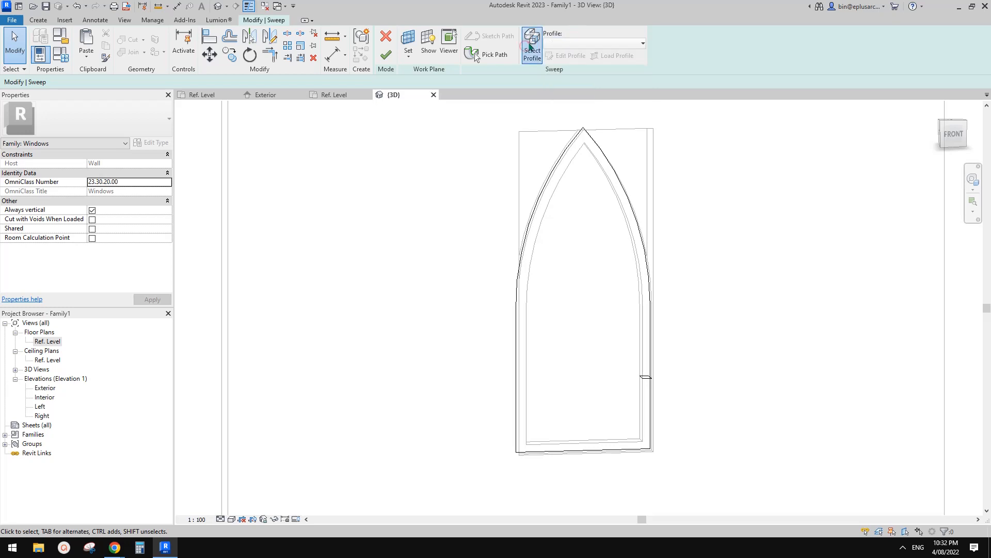
pyautogui.click(586, 43)
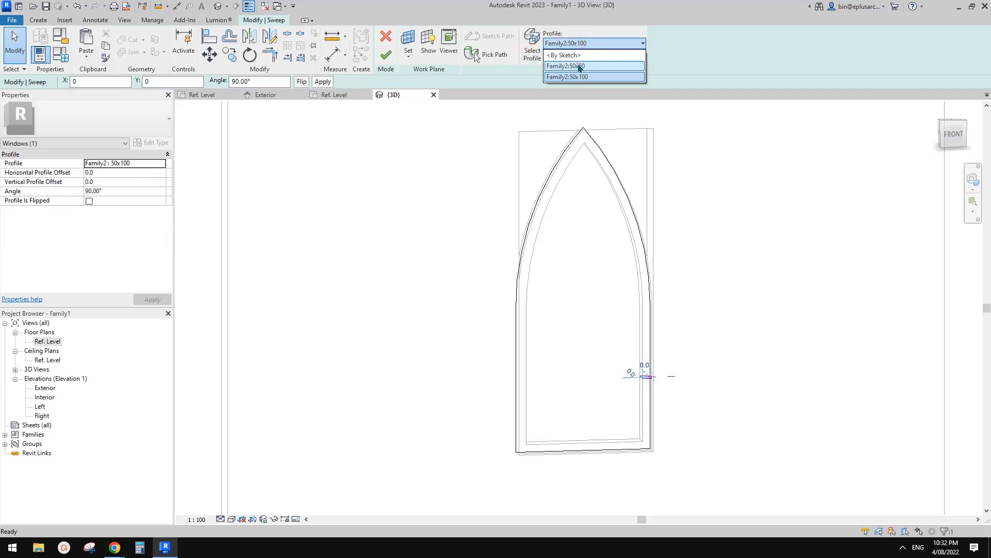
pyautogui.click(578, 66)
# Step: Set the 50x50 profile's X offset to -50 so it sits inside the outer frame, and finish the sweep edit
pyautogui.moveTo(646, 372)
pyautogui.keyDown('shift'); pyautogui.mouseDown(button='middle')
pyautogui.moveTo(692, 470)
pyautogui.moveTo(633, 366)
pyautogui.mouseUp(button='middle'); pyautogui.keyUp('shift')
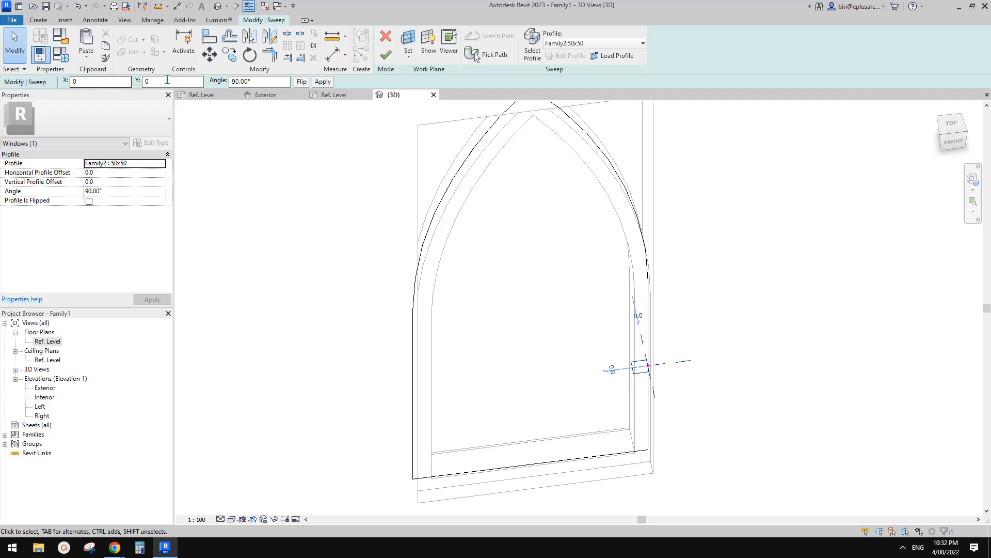
pyautogui.click(88, 82)
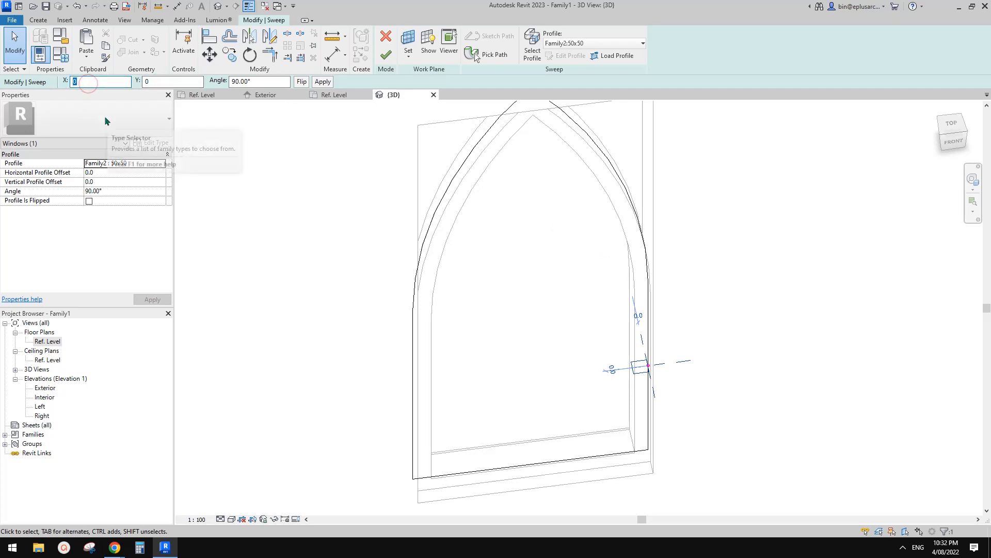
pyautogui.write('50')
pyautogui.press('Return')
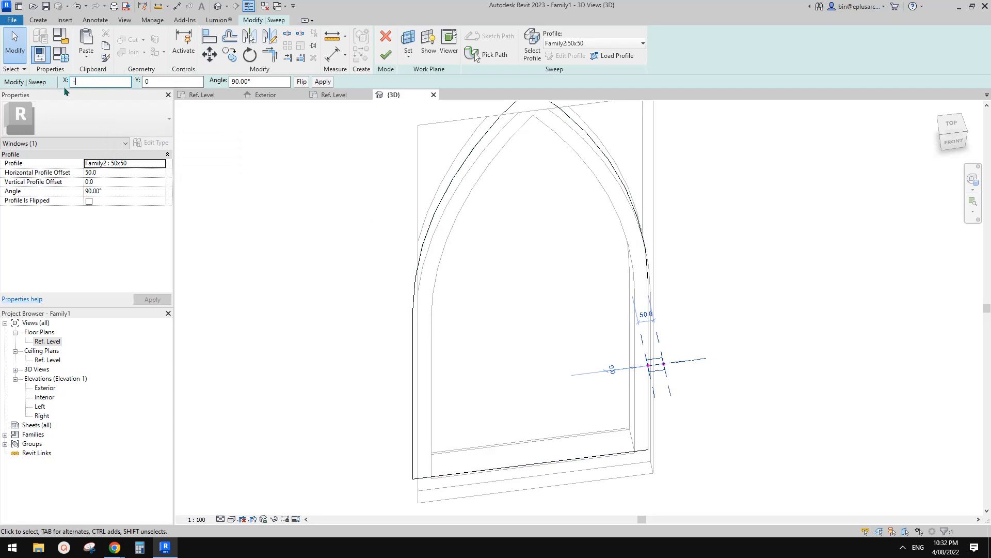
pyautogui.write('-50')
pyautogui.press('Return')
pyautogui.keyDown('shift'); pyautogui.moveTo(685, 383); pyautogui.dragTo(674, 398, button='middle'); pyautogui.keyUp('shift')
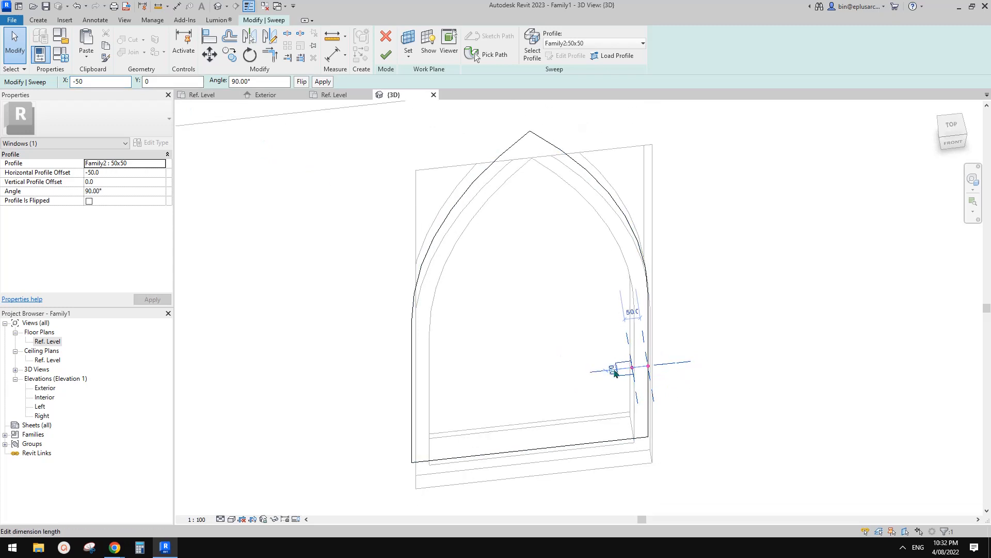
pyautogui.keyDown('shift'); pyautogui.moveTo(645, 368); pyautogui.dragTo(625, 371, button='middle'); pyautogui.keyUp('shift')
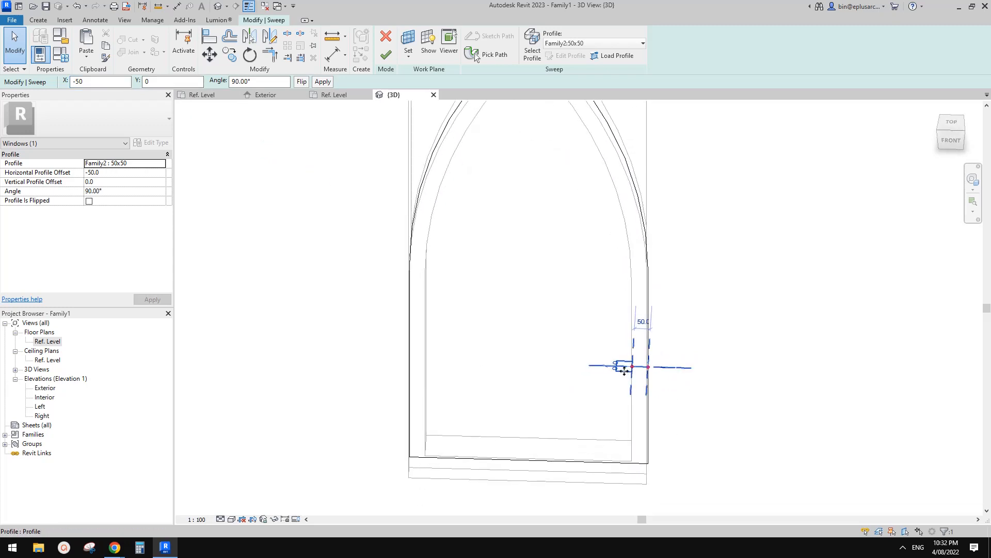
pyautogui.keyDown('shift'); pyautogui.moveTo(593, 329); pyautogui.dragTo(626, 274, button='middle'); pyautogui.keyUp('shift')
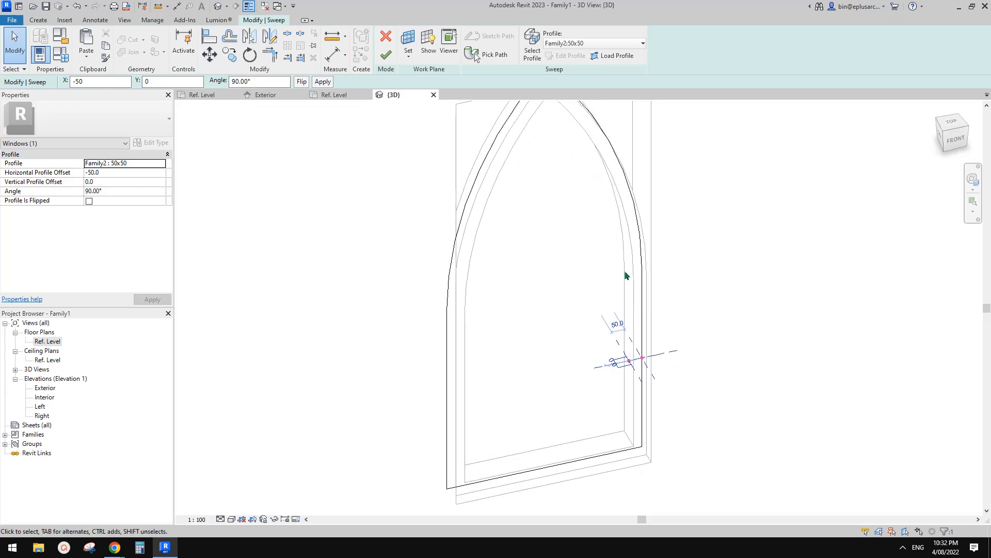
pyautogui.keyDown('shift'); pyautogui.moveTo(580, 129); pyautogui.dragTo(562, 249, button='middle'); pyautogui.keyUp('shift')
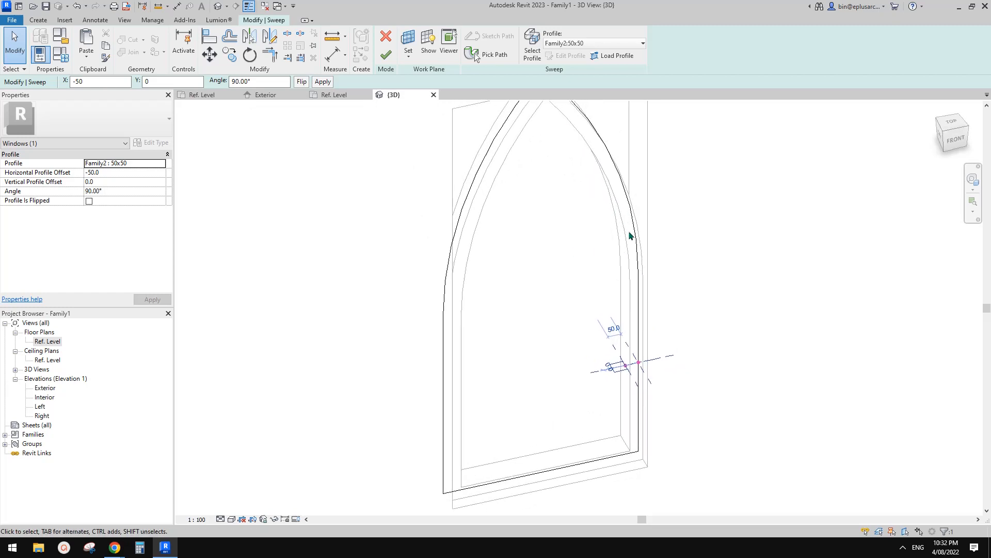
pyautogui.keyDown('shift'); pyautogui.moveTo(629, 236); pyautogui.dragTo(602, 193, button='middle'); pyautogui.keyUp('shift')
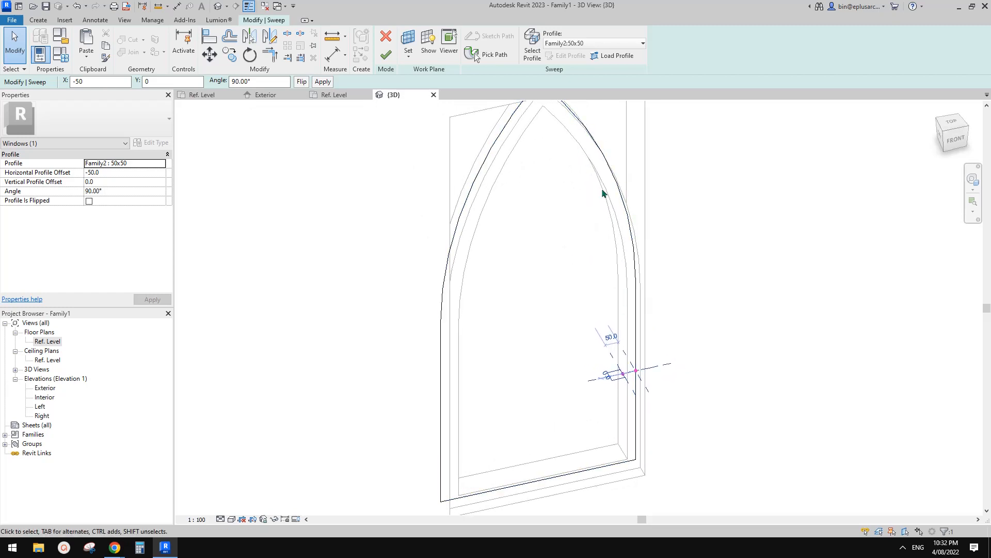
pyautogui.click(385, 55)
pyautogui.keyDown('shift'); pyautogui.moveTo(644, 288); pyautogui.dragTo(770, 300, button='middle'); pyautogui.keyUp('shift')
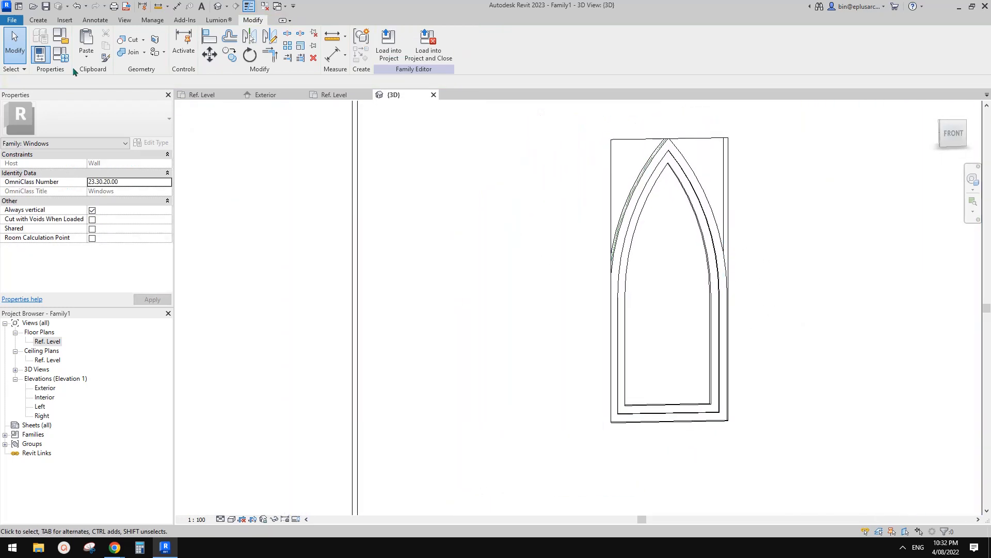
# Step: Flex the window family by setting Width to 800 and applying it to the arched frames
pyautogui.click(40, 53)
pyautogui.click(229, 231)
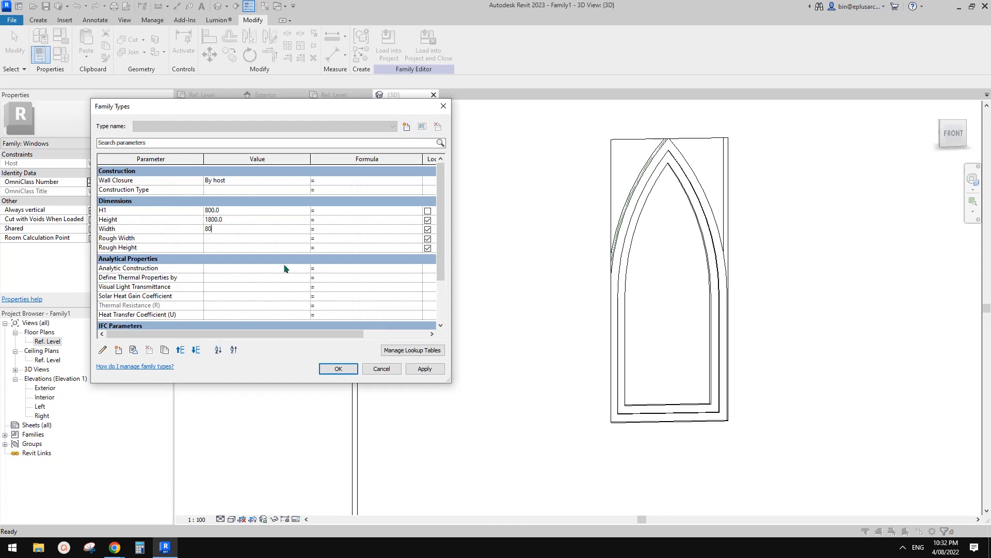
pyautogui.click(425, 369)
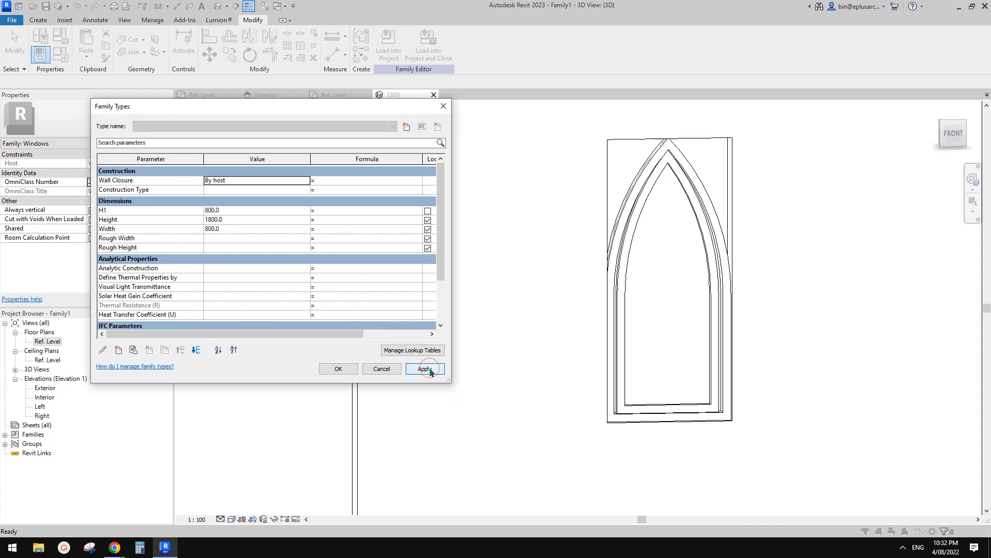
pyautogui.click(338, 368)
pyautogui.keyDown('shift'); pyautogui.moveTo(568, 362); pyautogui.dragTo(657, 403, button='middle'); pyautogui.keyUp('shift')
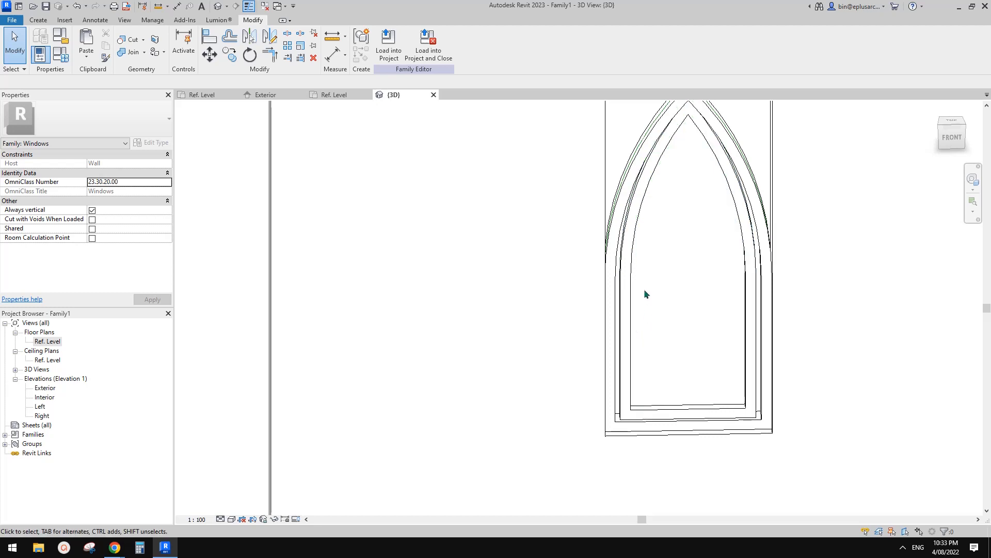
# Step: Open the inner 50x50 arched frame sweep for editing
pyautogui.click(630, 274)
pyautogui.keyDown('shift'); pyautogui.moveTo(698, 250); pyautogui.dragTo(663, 266, button='middle'); pyautogui.keyUp('shift')
pyautogui.click(658, 261)
pyautogui.click(625, 254)
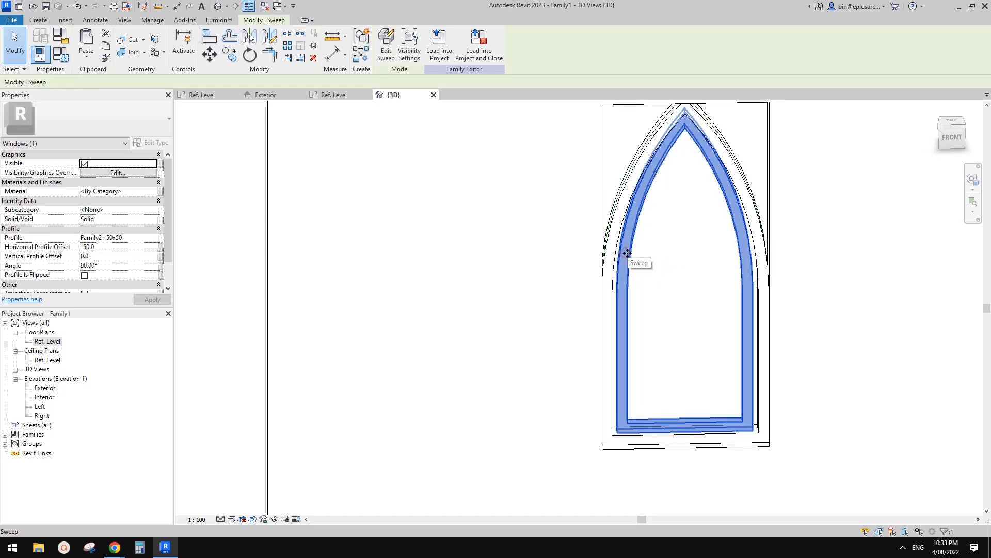
pyautogui.click(673, 246)
pyautogui.moveTo(686, 273); pyautogui.dragTo(628, 260, button='middle')
pyautogui.click(612, 206)
pyautogui.click(387, 46)
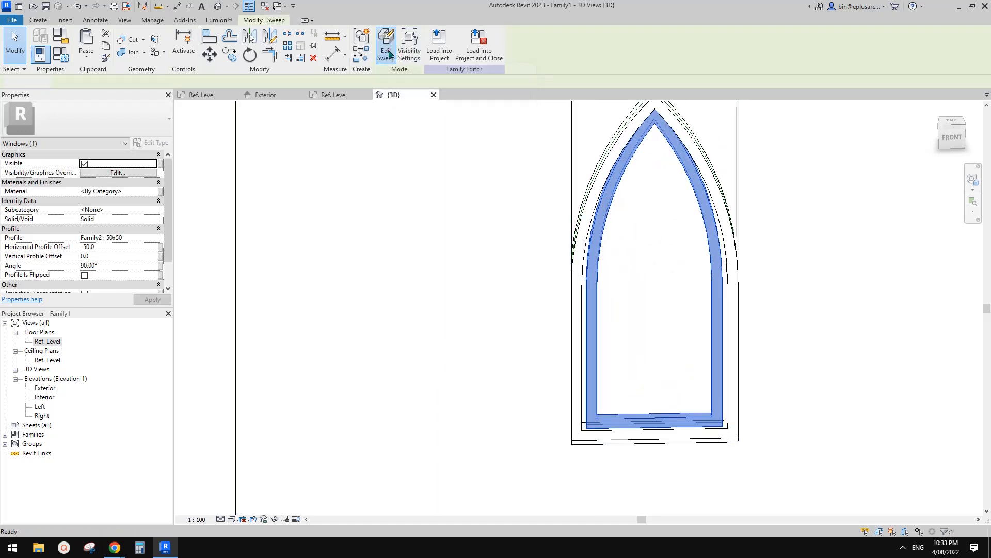
pyautogui.click(618, 144)
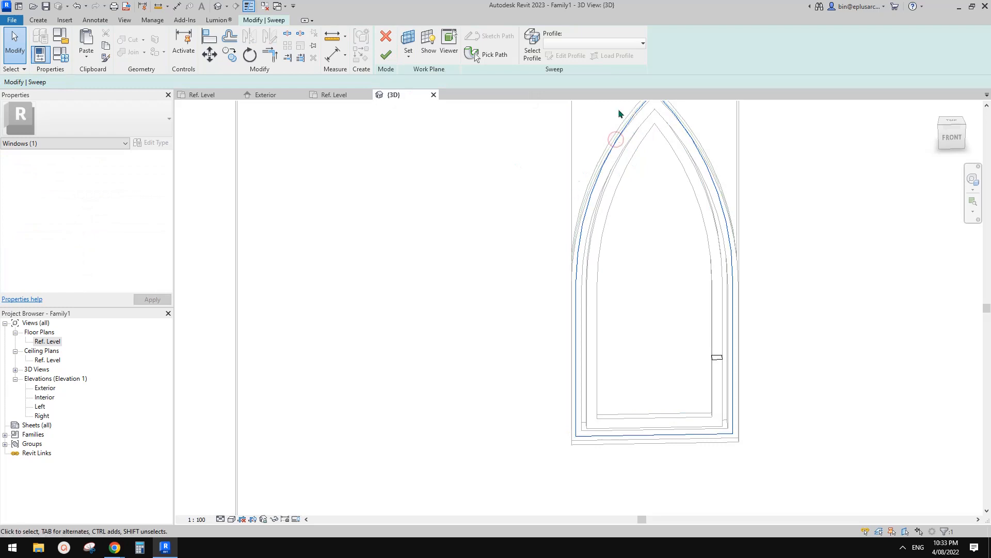
# Step: Edit the inner sweep's picked path and delete all of its existing path lines
pyautogui.click(478, 55)
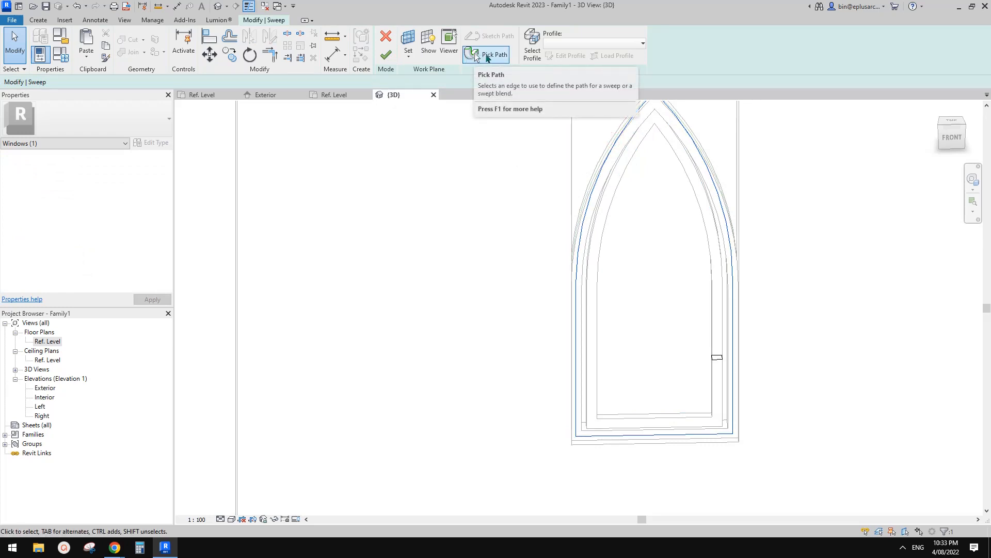
pyautogui.click(488, 56)
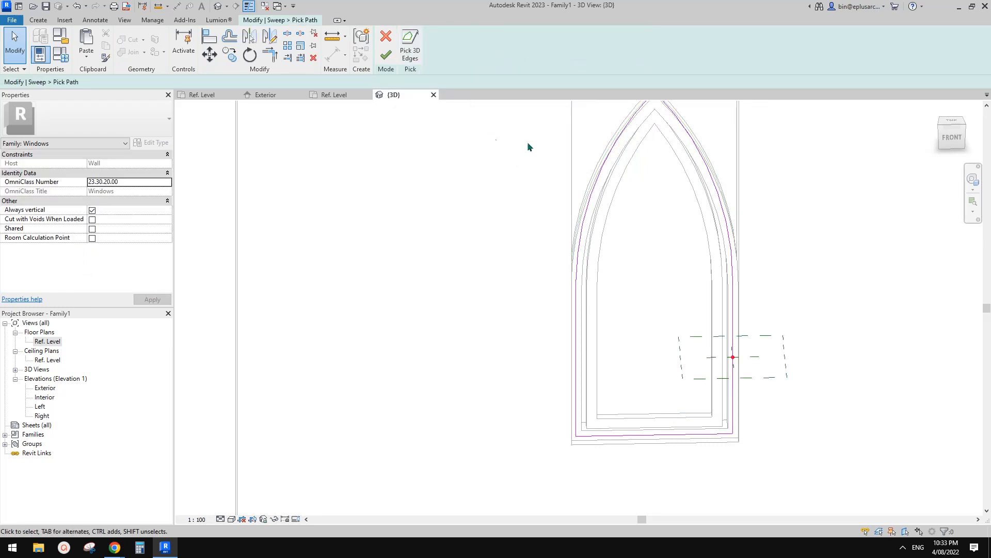
pyautogui.click(610, 165)
pyautogui.press('Escape')
pyautogui.scroll(-2, 666, 174)
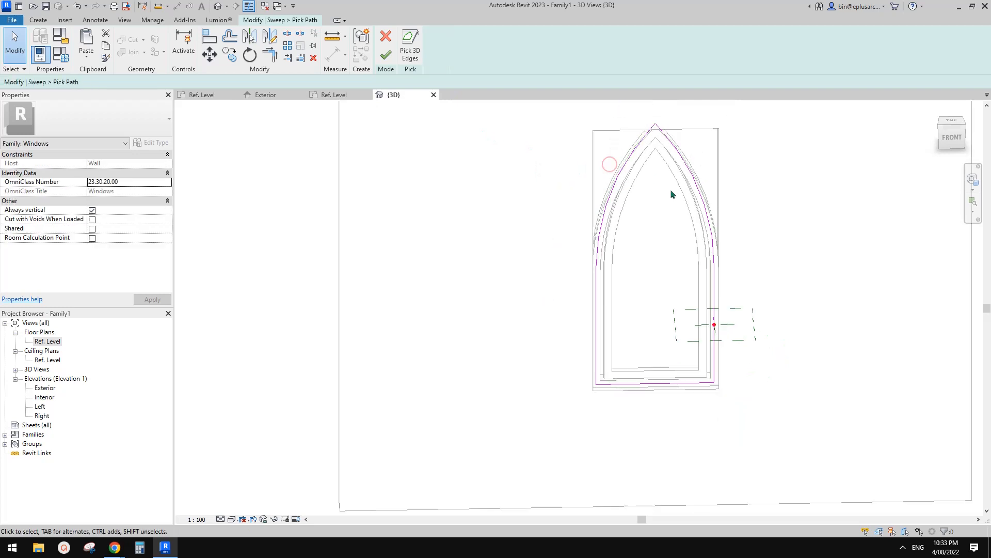
pyautogui.moveTo(746, 164); pyautogui.dragTo(565, 394)
pyautogui.press('Delete')
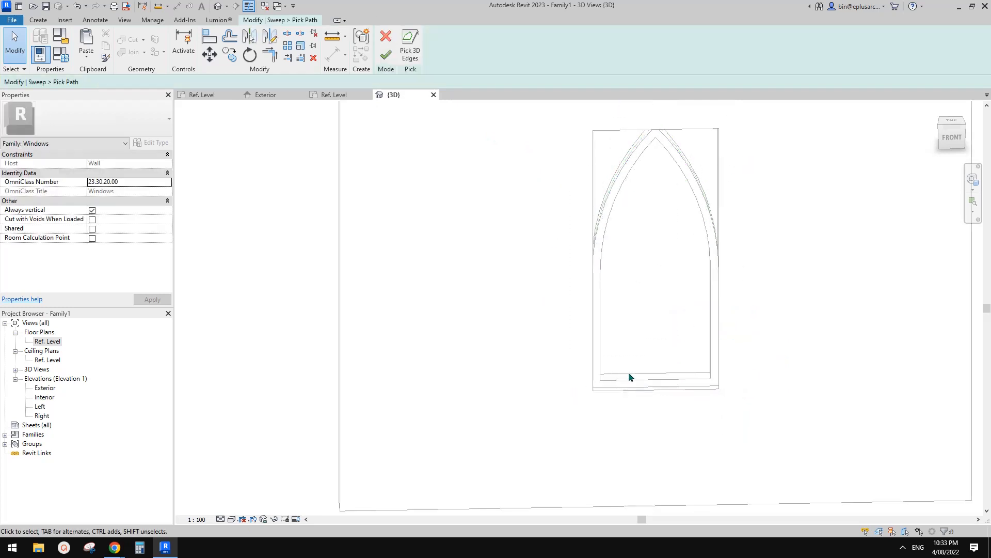
# Step: Pick the window's right vertical reference line as the first segment of the new sweep path
pyautogui.keyDown('shift'); pyautogui.moveTo(689, 249); pyautogui.dragTo(720, 252, button='middle'); pyautogui.keyUp('shift')
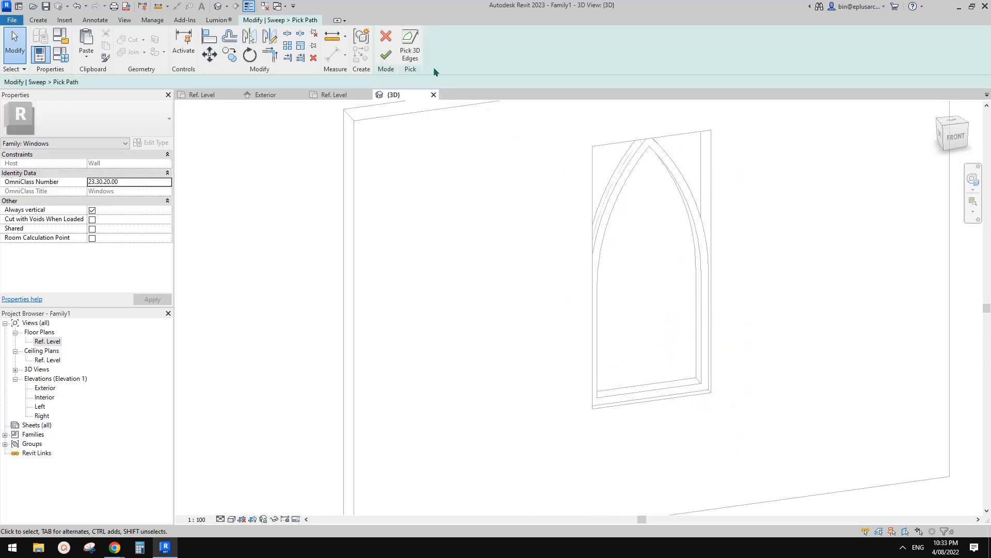
pyautogui.click(409, 51)
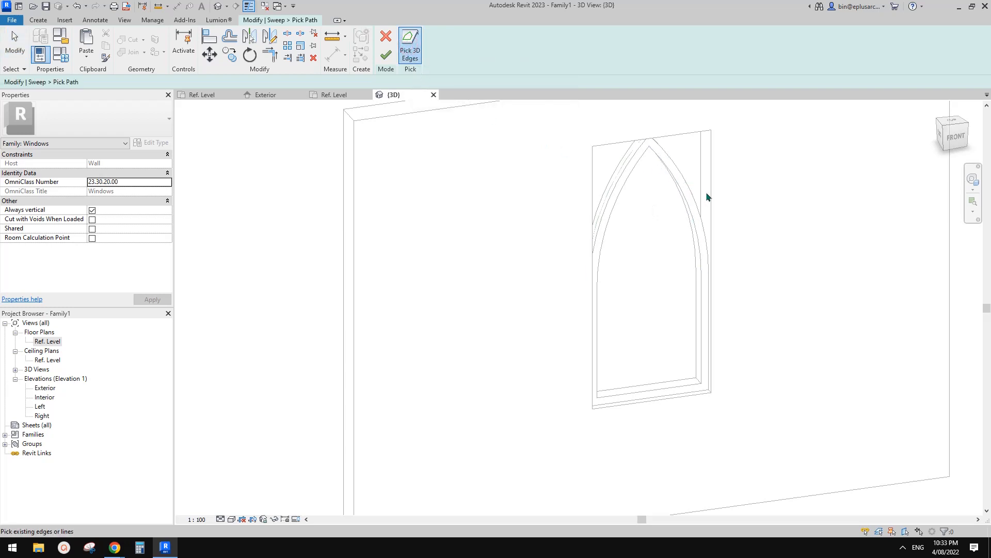
pyautogui.keyDown('shift'); pyautogui.moveTo(708, 197); pyautogui.dragTo(682, 194, button='middle'); pyautogui.keyUp('shift')
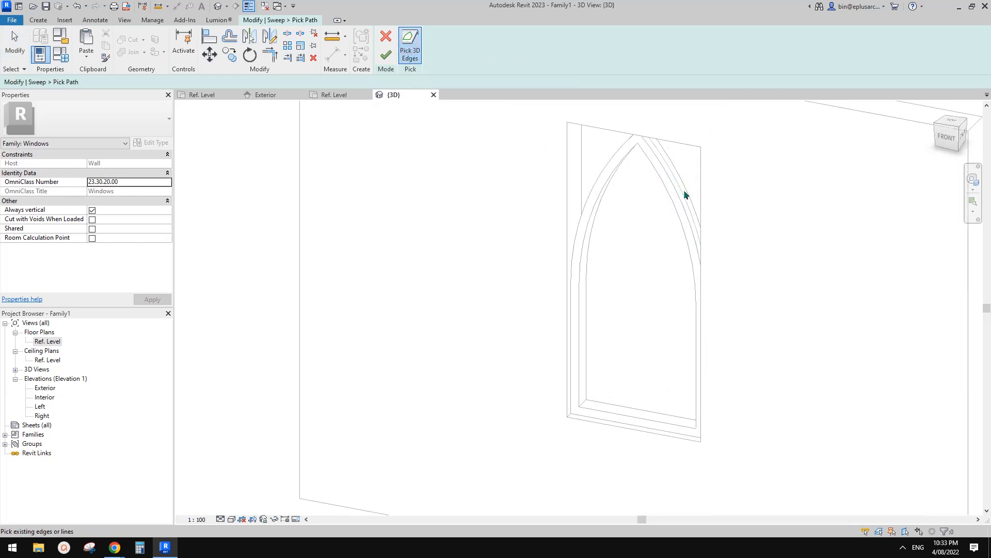
pyautogui.scroll(-2, 692, 199)
pyautogui.keyDown('shift'); pyautogui.moveTo(718, 238); pyautogui.dragTo(706, 281, button='middle'); pyautogui.keyUp('shift')
pyautogui.scroll(2, 713, 244)
pyautogui.press('w')
pyautogui.scroll(4, 714, 233)
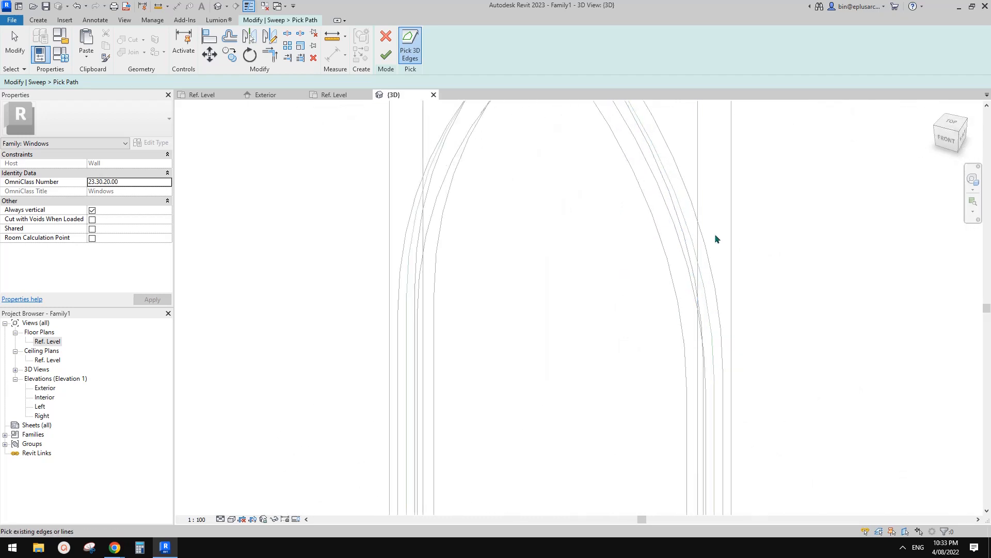
pyautogui.scroll(-3, 700, 263)
pyautogui.click(692, 258)
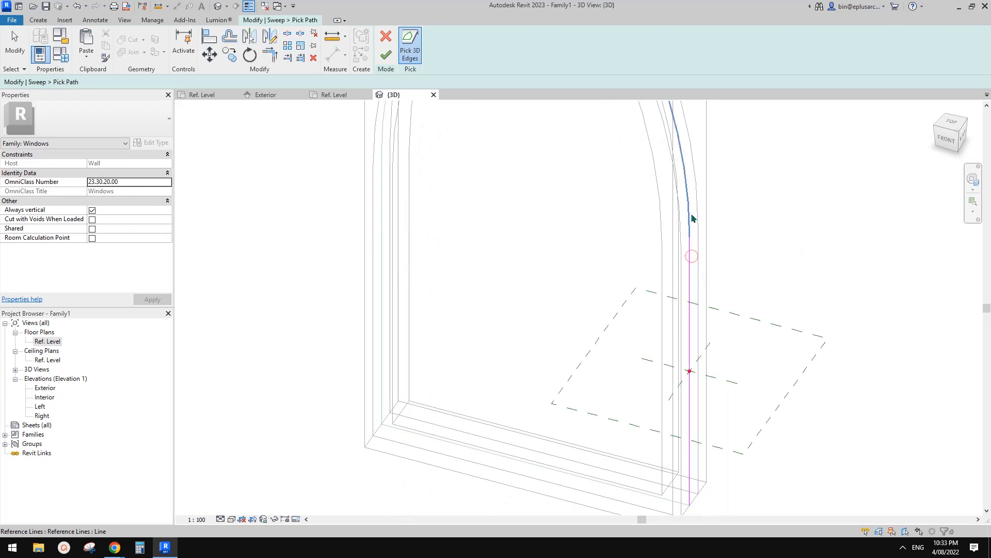
# Step: Add the right and left arched reference lines to the sweep path up to the pointed apex
pyautogui.scroll(-3, 672, 258)
pyautogui.scroll(4, 666, 263)
pyautogui.click(681, 180)
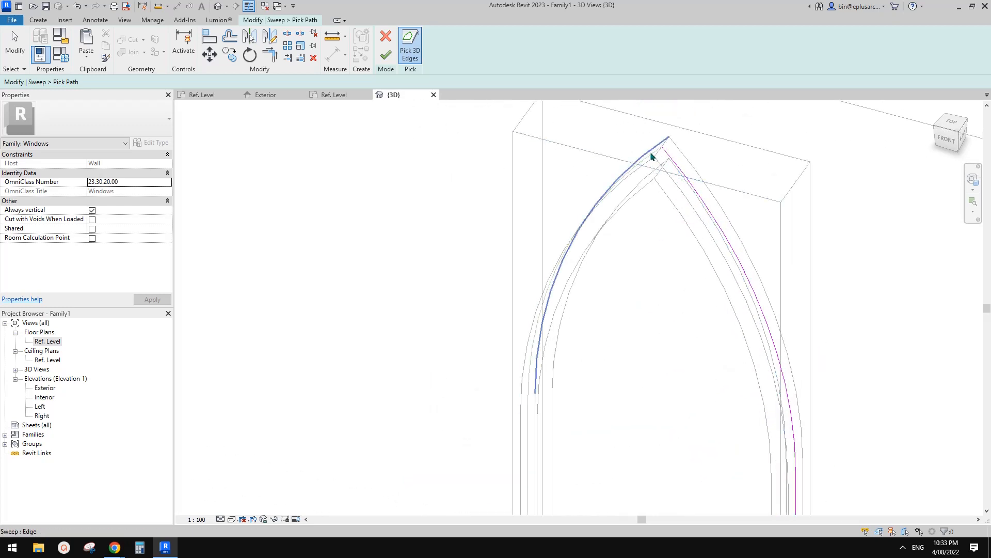
pyautogui.keyDown('shift'); pyautogui.moveTo(655, 198); pyautogui.dragTo(727, 208, button='middle'); pyautogui.keyUp('shift')
pyautogui.click(651, 162)
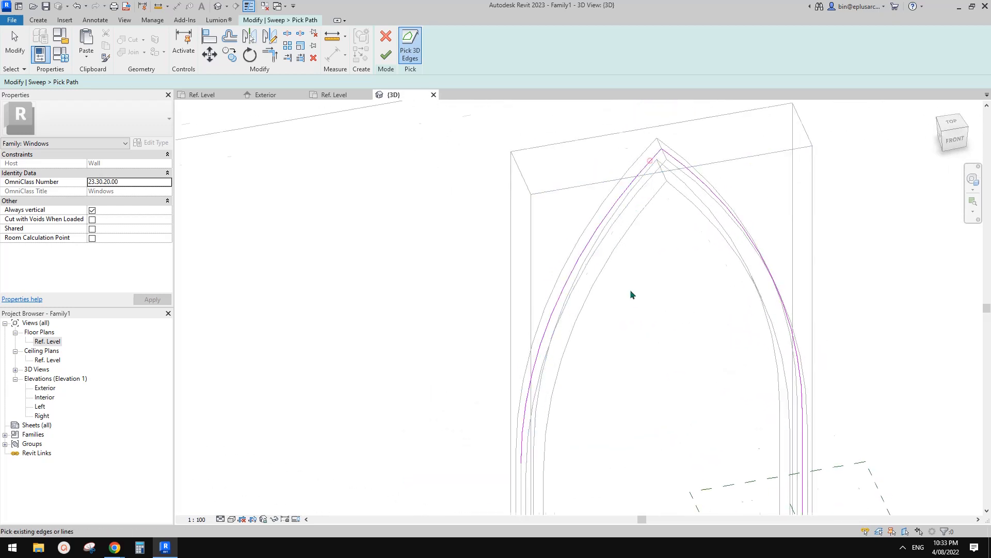
# Step: Close the path with the left vertical and bottom reference lines, and finish the path and sweep edits
pyautogui.scroll(-3, 593, 259)
pyautogui.scroll(5, 578, 237)
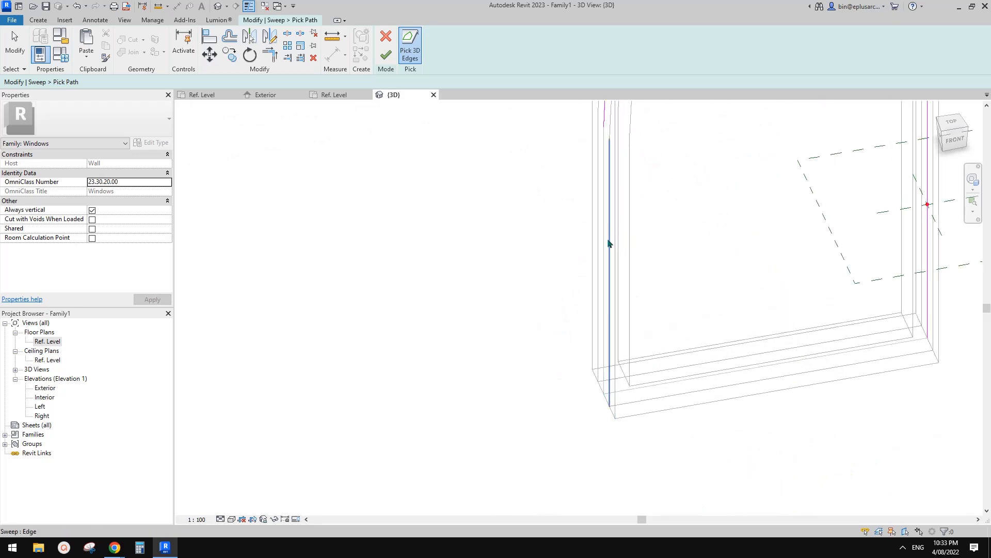
pyautogui.click(636, 395)
pyautogui.scroll(-3, 640, 392)
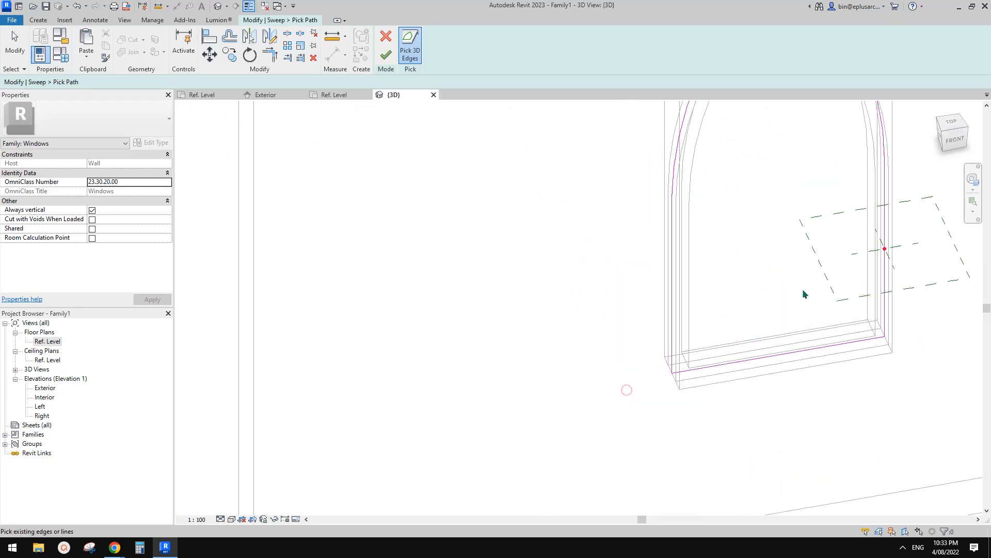
pyautogui.click(393, 62)
pyautogui.click(388, 61)
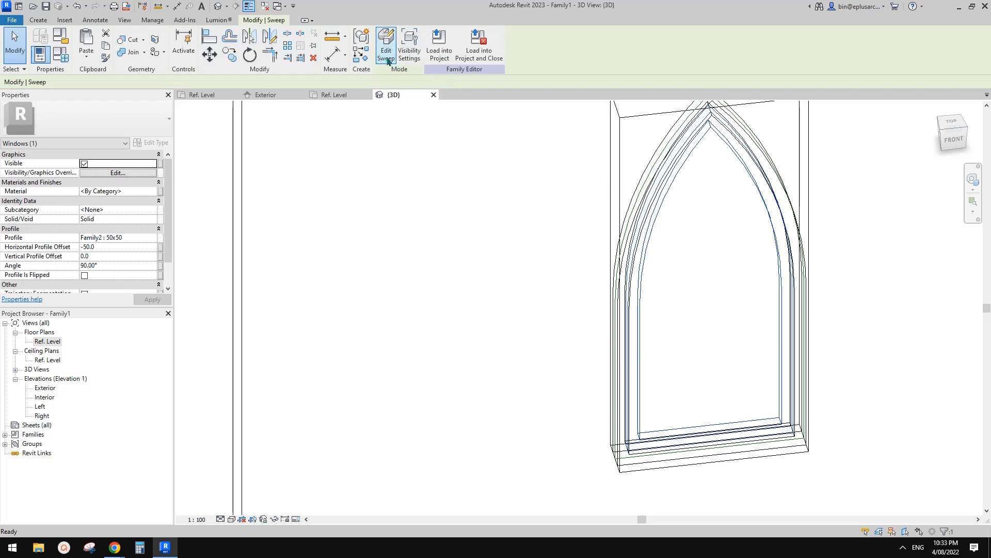
# Step: Deselect the inner sweep and set the 3D view's visual style to Shaded
pyautogui.click(833, 265)
pyautogui.moveTo(832, 264)
pyautogui.keyDown('shift'); pyautogui.mouseDown(button='middle')
pyautogui.moveTo(837, 284)
pyautogui.moveTo(825, 210)
pyautogui.moveTo(826, 255)
pyautogui.moveTo(801, 258)
pyautogui.moveTo(839, 270)
pyautogui.mouseUp(button='middle'); pyautogui.keyUp('shift')
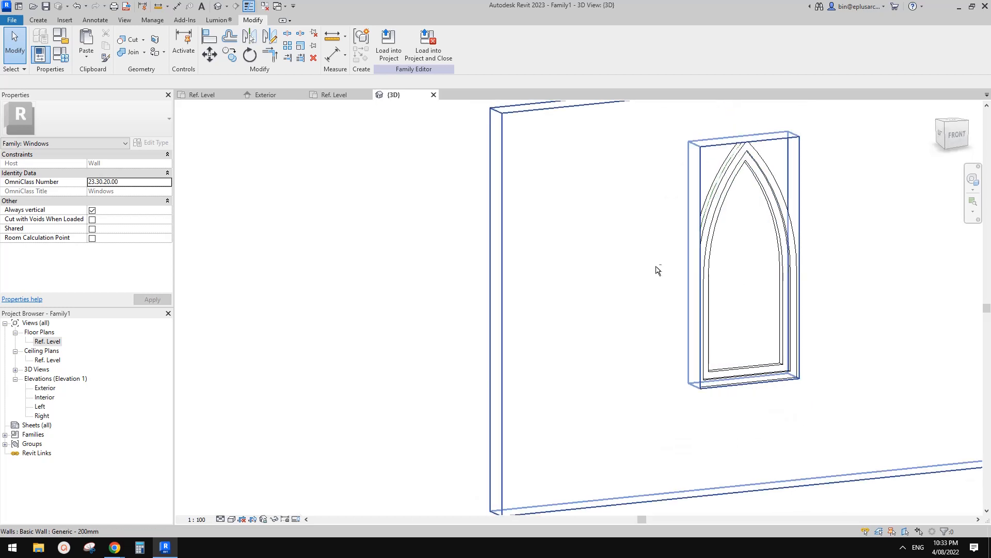
pyautogui.moveTo(657, 270)
pyautogui.keyDown('shift'); pyautogui.mouseDown(button='middle')
pyautogui.moveTo(684, 266)
pyautogui.moveTo(600, 279)
pyautogui.moveTo(642, 281)
pyautogui.moveTo(584, 268)
pyautogui.moveTo(566, 289)
pyautogui.mouseUp(button='middle'); pyautogui.keyUp('shift')
pyautogui.press('s')
pyautogui.press('d')
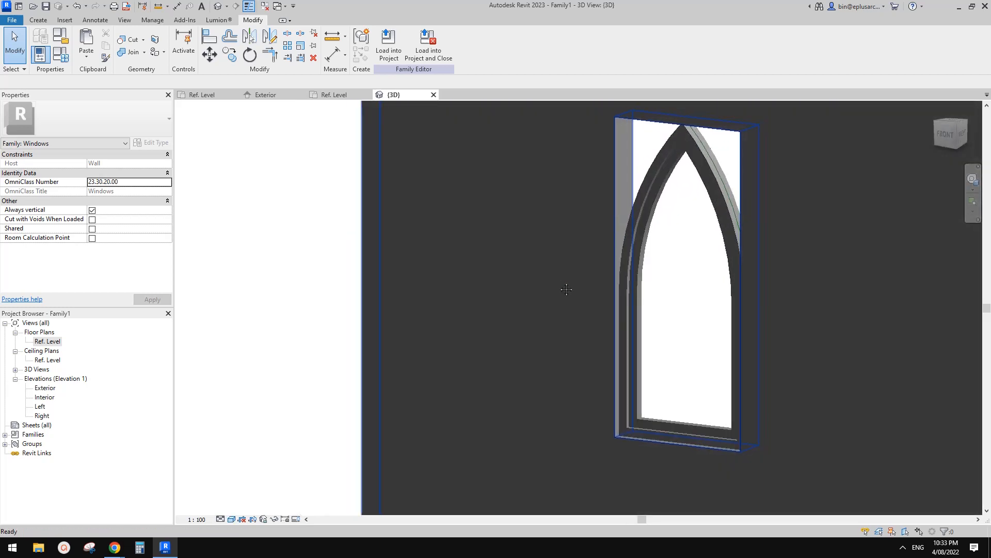
# Step: Set the family's Height parameter to 1500 and apply it
pyautogui.click(61, 55)
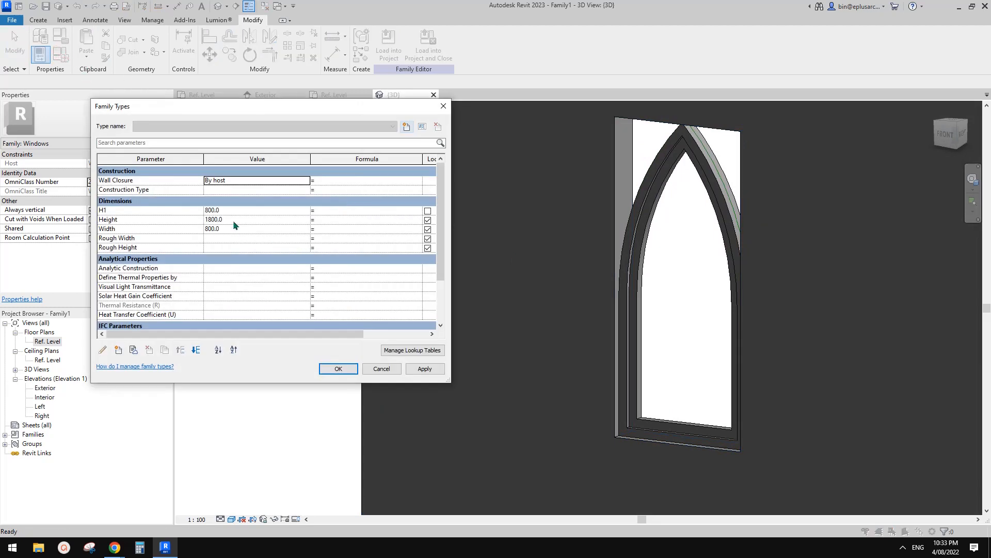
pyautogui.click(232, 220)
pyautogui.write('1')
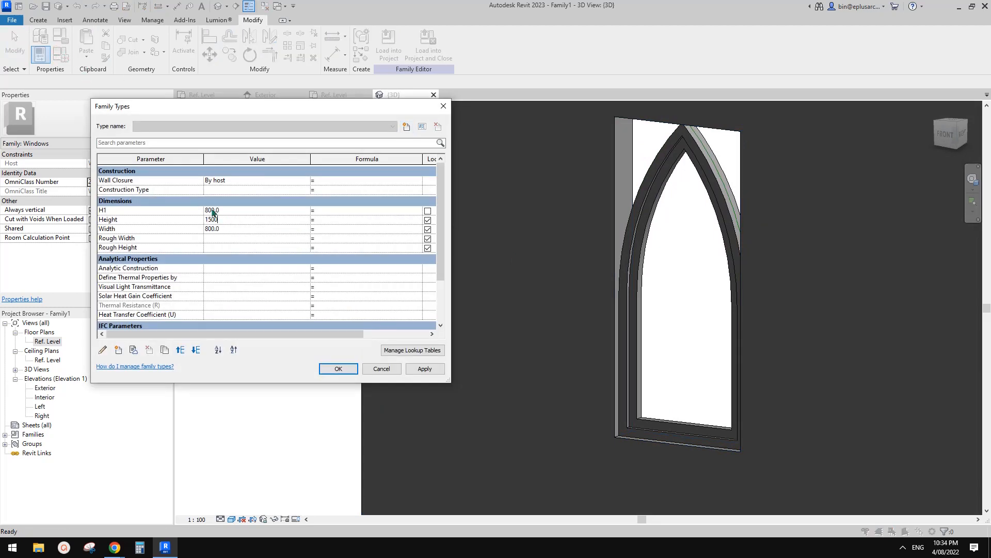
pyautogui.write('500')
pyautogui.click(425, 368)
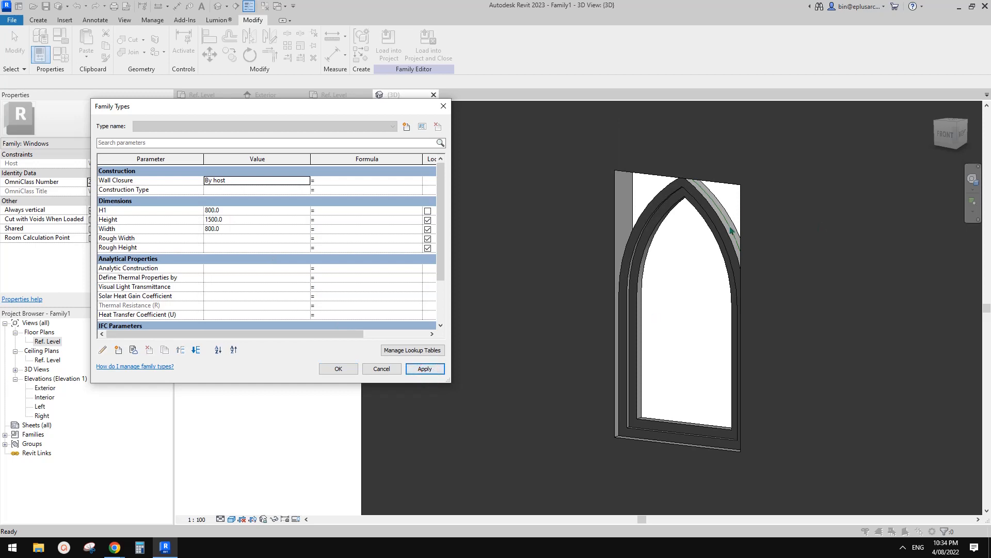
# Step: Set the family's H1 parameter to 700 and apply it
pyautogui.click(237, 211)
pyautogui.write('700')
pyautogui.click(438, 367)
# Step: Set the family's Width parameter to 600, apply it and close the family types
pyautogui.click(235, 228)
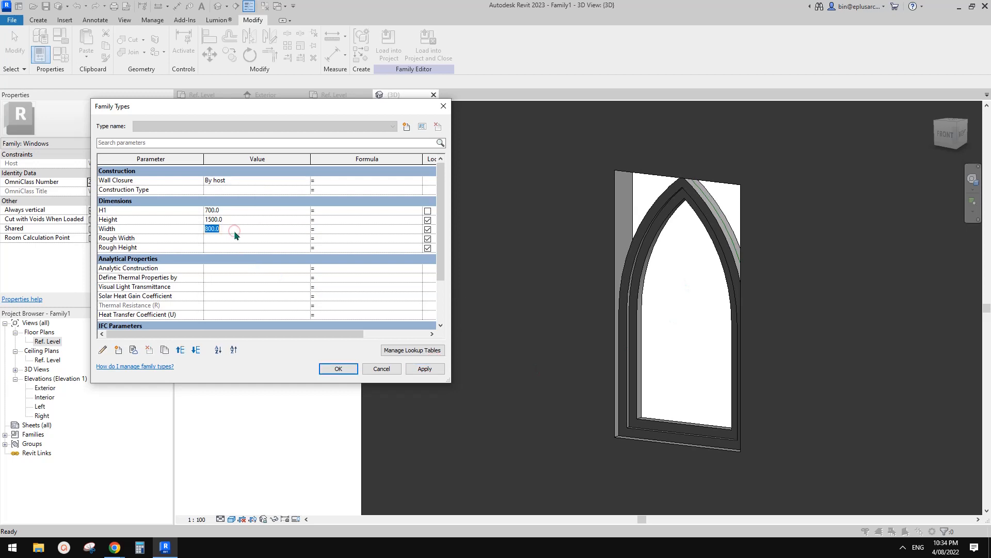
pyautogui.write('600')
pyautogui.click(426, 370)
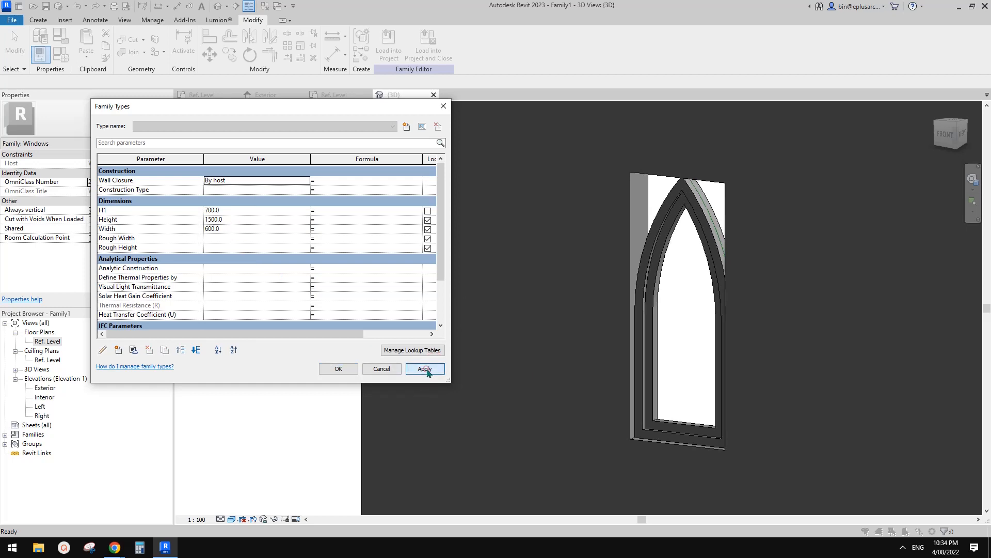
pyautogui.click(338, 369)
# Step: Compare the shaded frames with the mullion layout in the browser's reference image, and return to Revit
pyautogui.keyDown('shift'); pyautogui.moveTo(733, 356); pyautogui.dragTo(657, 345, button='middle'); pyautogui.keyUp('shift')
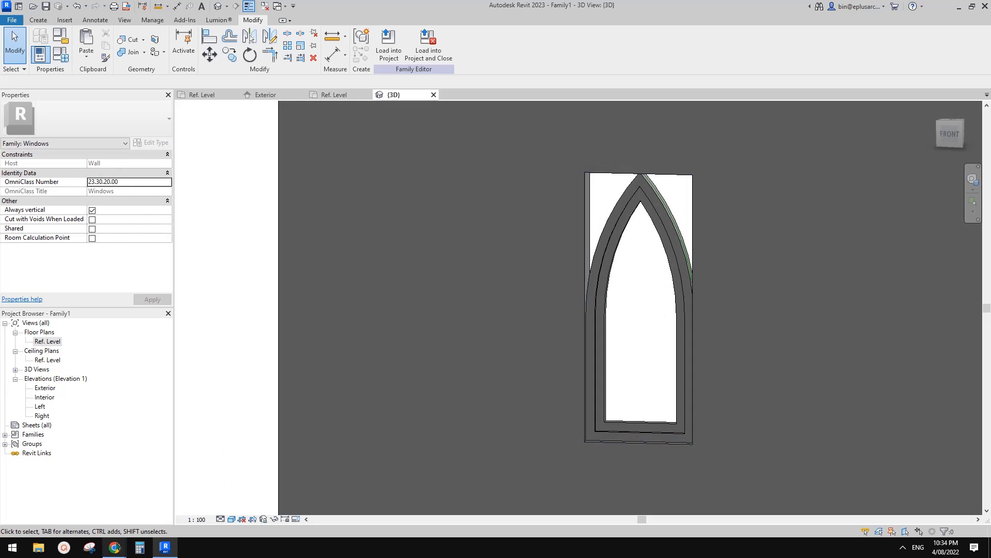
pyautogui.moveTo(115, 547)
pyautogui.click(170, 503)
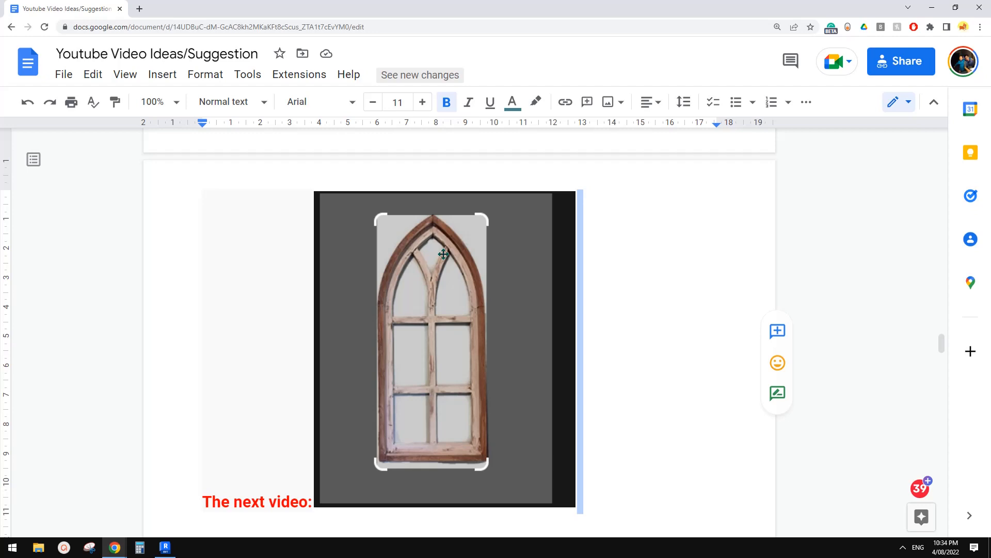
pyautogui.click(170, 549)
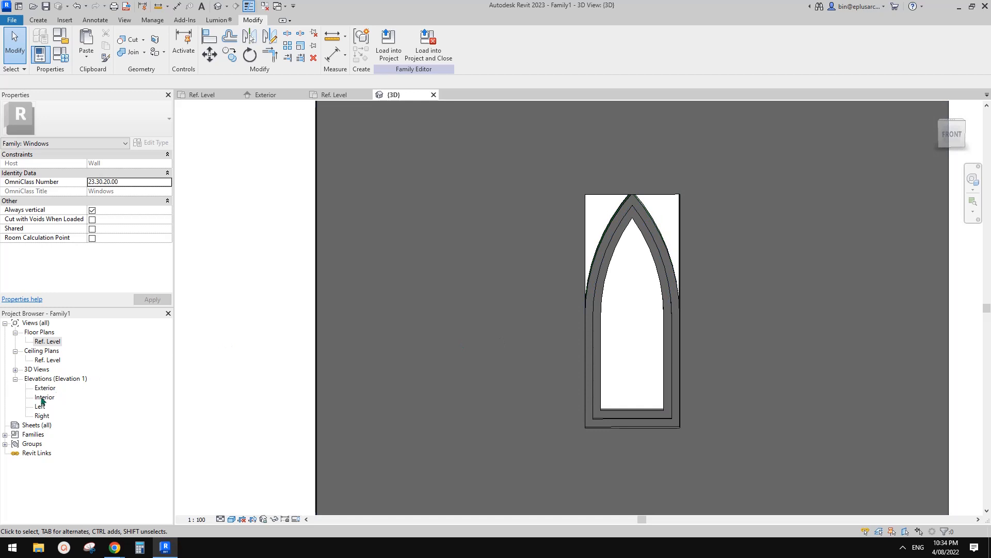
# Step: Open the Exterior elevation and examine the reference planes for the mullions, selecting the horizontal plane just below the arch's spring line
pyautogui.doubleClick(45, 388)
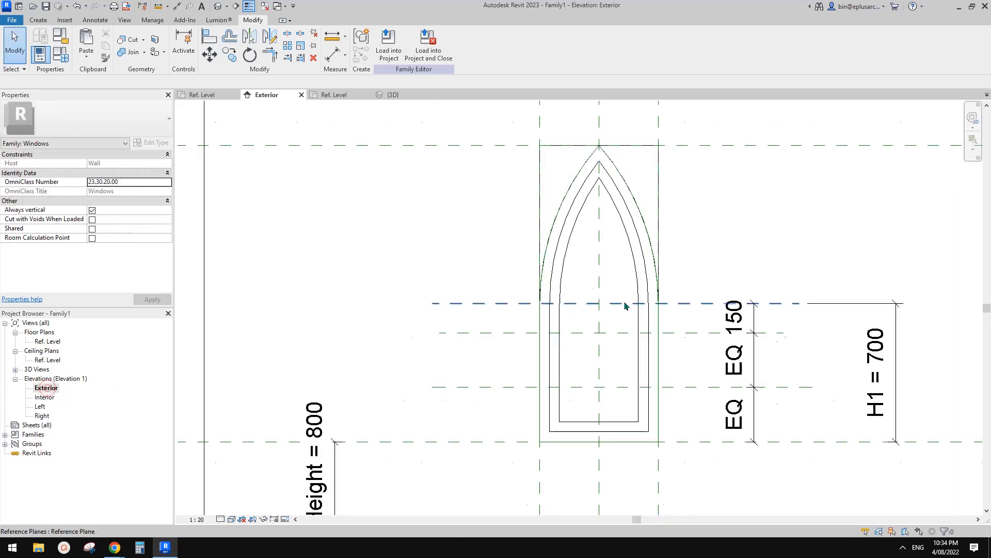
pyautogui.scroll(3, 625, 306)
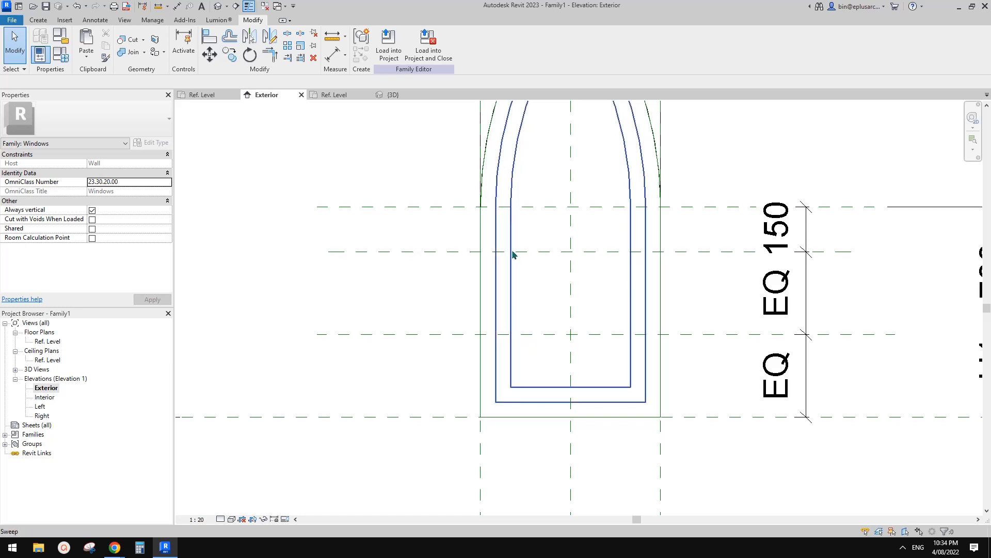
pyautogui.scroll(-1, 609, 250)
pyautogui.moveTo(593, 250); pyautogui.dragTo(582, 256, button='middle')
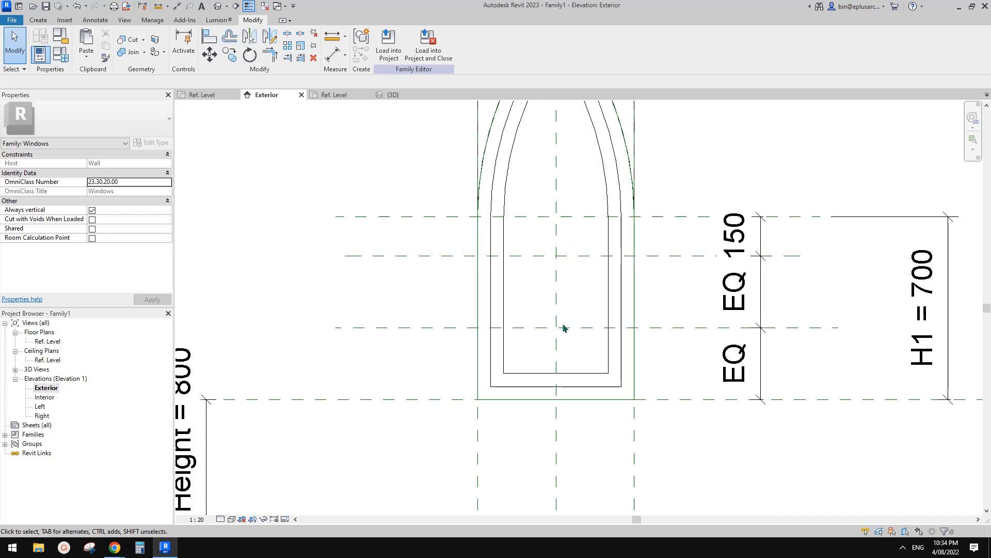
pyautogui.moveTo(563, 323); pyautogui.dragTo(561, 326, button='middle')
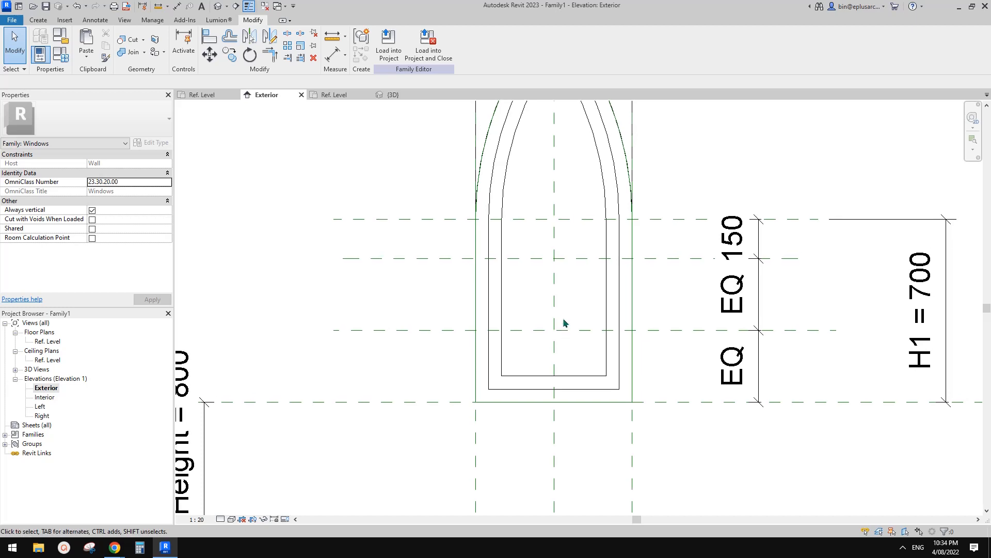
pyautogui.click(654, 257)
pyautogui.moveTo(653, 258); pyautogui.dragTo(654, 283, button='middle')
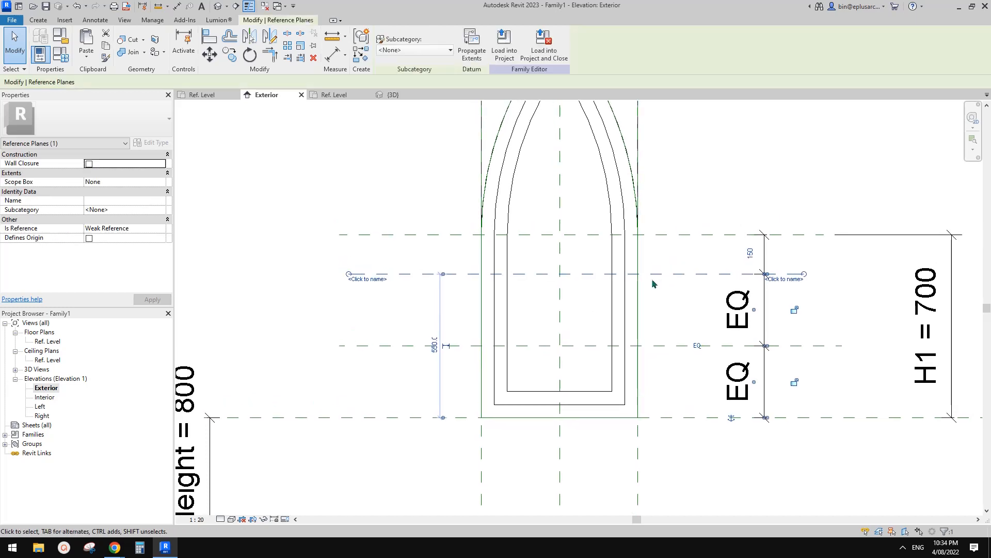
# Step: Clear the selection and inspect the window's outer and inner frames from an angle in the 3D view
pyautogui.click(378, 114)
pyautogui.moveTo(447, 159); pyautogui.dragTo(435, 161, button='middle')
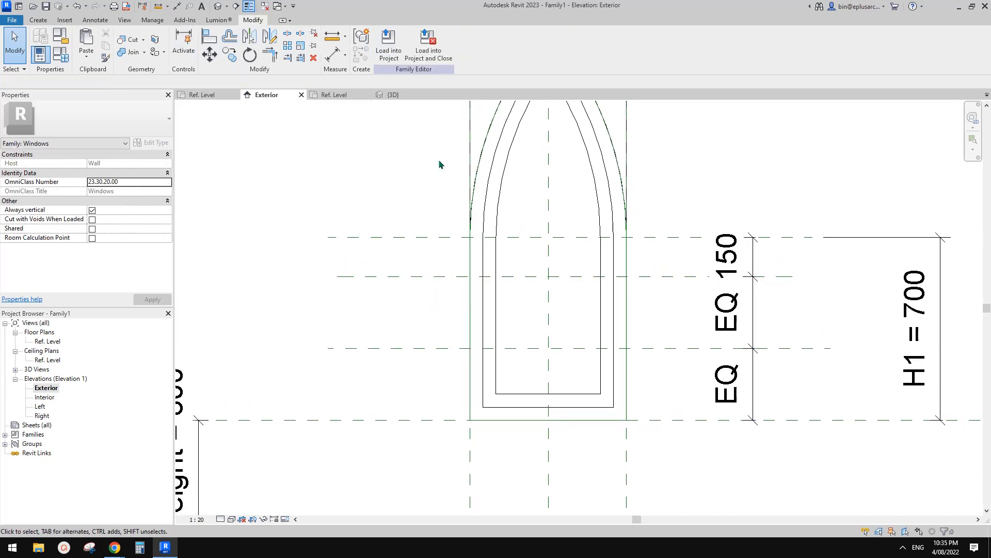
pyautogui.moveTo(560, 292); pyautogui.dragTo(560, 295, button='middle')
pyautogui.click(219, 10)
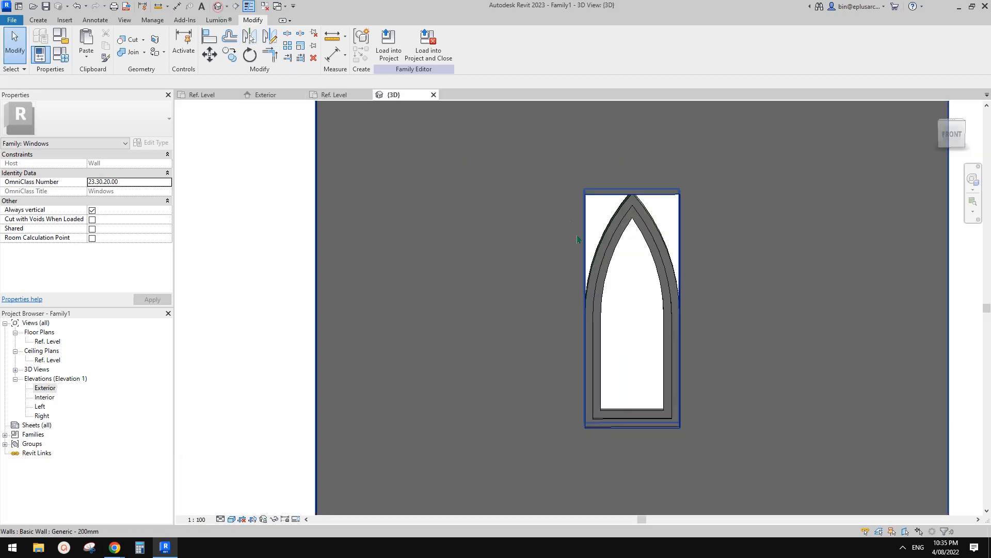
pyautogui.keyDown('shift'); pyautogui.moveTo(580, 239); pyautogui.dragTo(684, 354, button='middle'); pyautogui.keyUp('shift')
pyautogui.scroll(2, 671, 353)
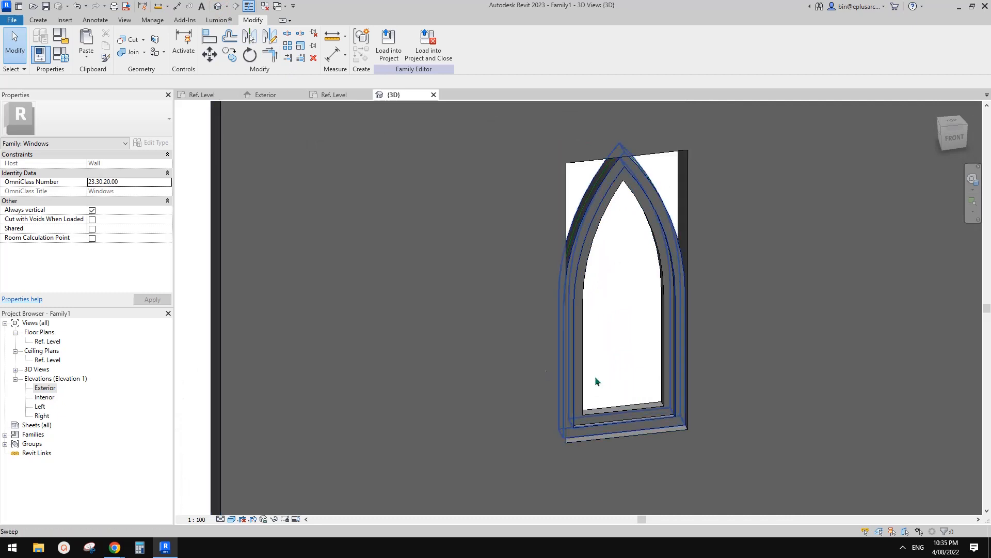
# Step: In the Exterior elevation, temporarily hide the inner frame sweep and the outer 50x100 frame sweep
pyautogui.doubleClick(47, 388)
pyautogui.moveTo(582, 387); pyautogui.dragTo(582, 396, button='middle')
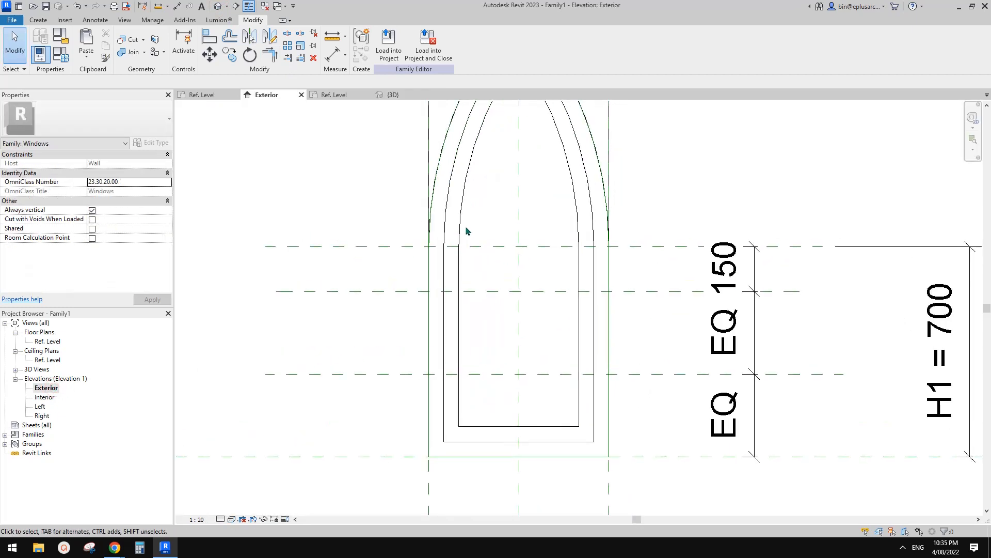
pyautogui.click(472, 240)
pyautogui.press('h')
pyautogui.press('h')
pyautogui.click(458, 161)
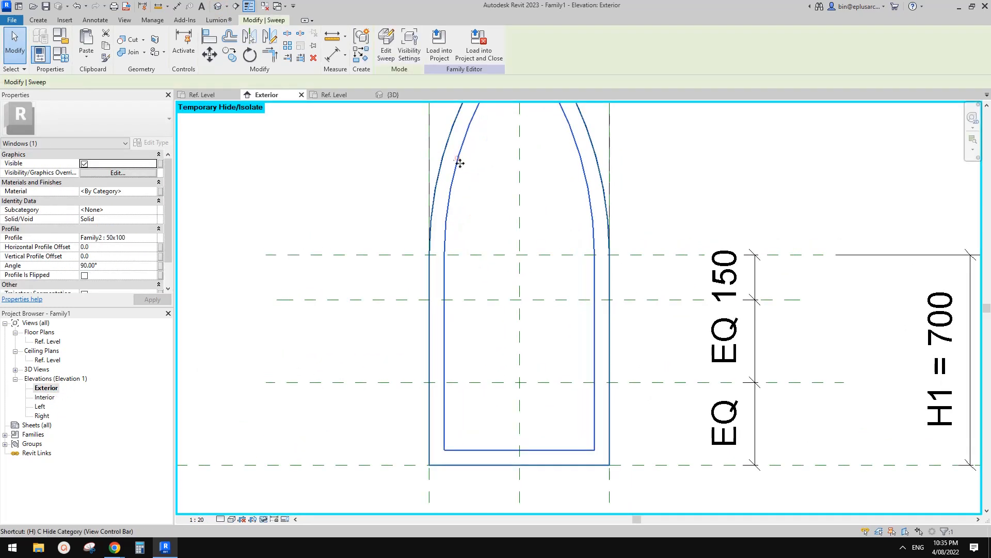
pyautogui.press('h')
pyautogui.press('h')
pyautogui.moveTo(480, 243); pyautogui.dragTo(491, 227, button='middle')
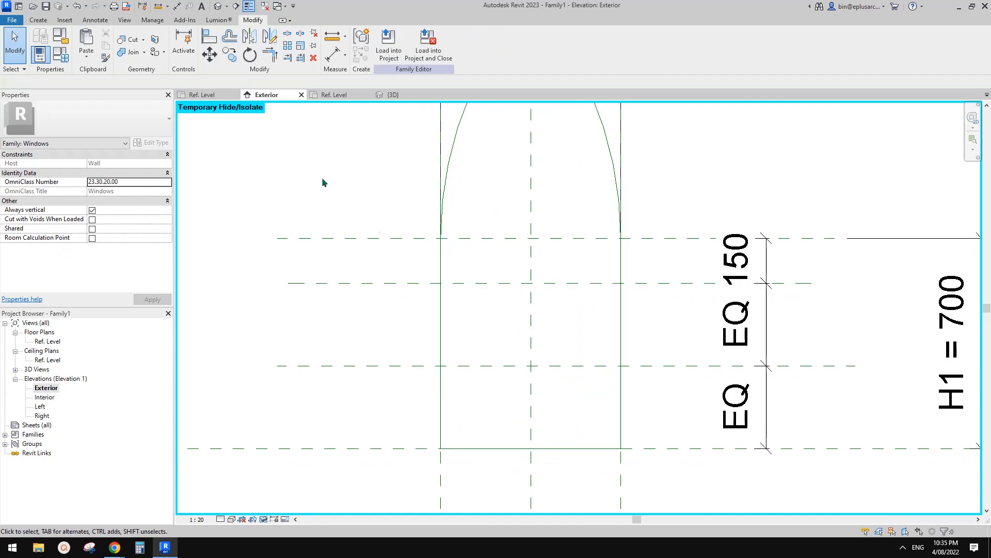
# Step: Draw a reference line across the window's full width on the horizontal plane 150 below the spring line, and lock it to that plane
pyautogui.click(40, 21)
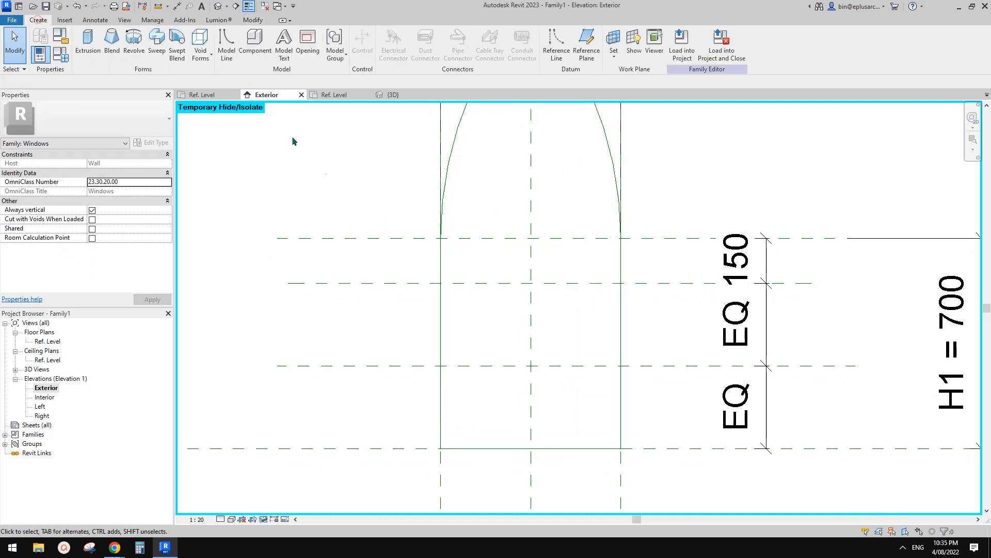
pyautogui.click(556, 46)
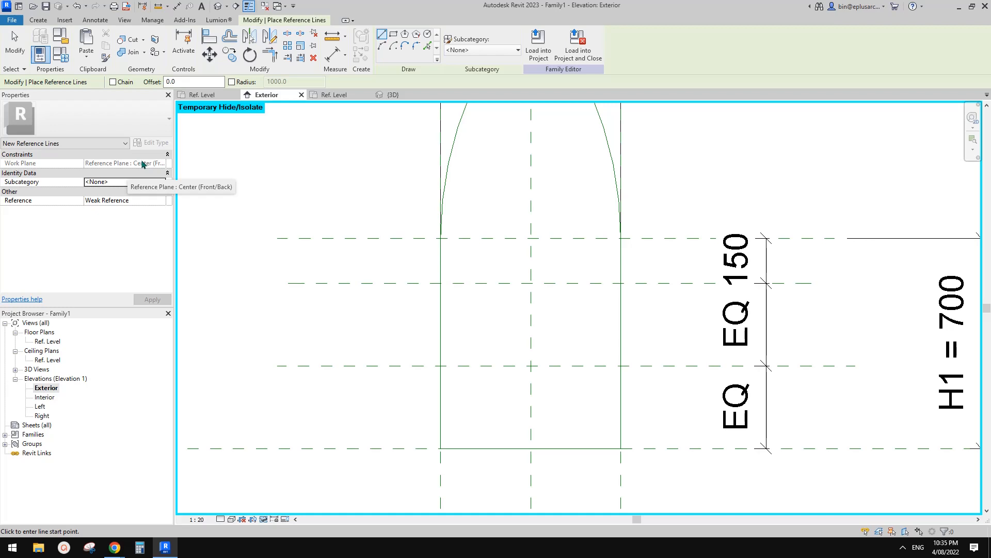
pyautogui.moveTo(540, 251); pyautogui.dragTo(520, 250, button='middle')
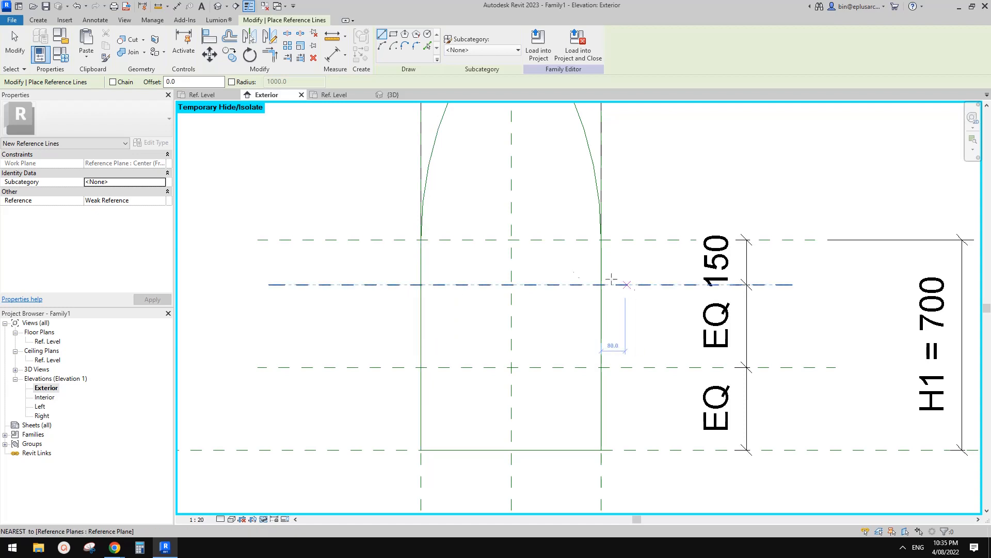
pyautogui.click(421, 285)
pyautogui.click(600, 285)
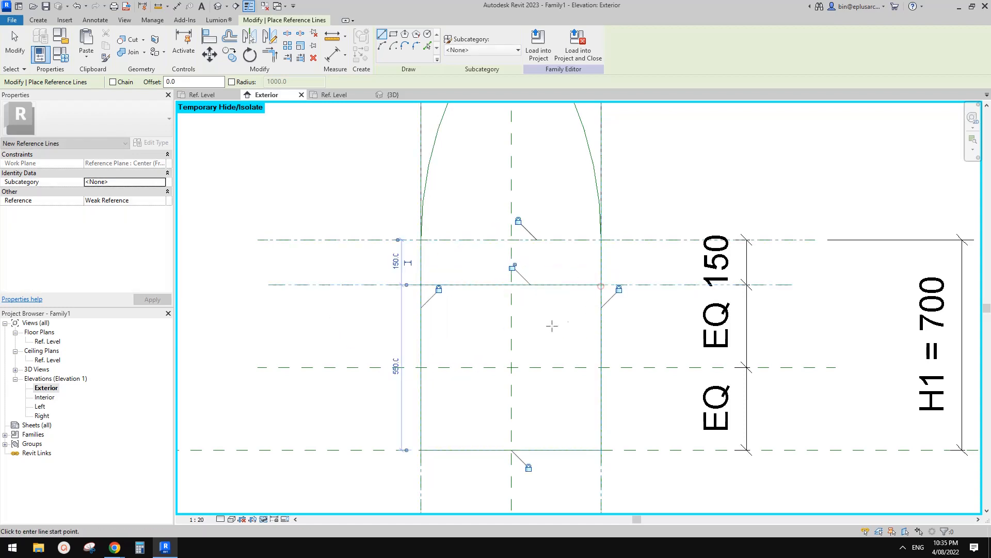
pyautogui.moveTo(593, 346); pyautogui.dragTo(609, 275, button='middle')
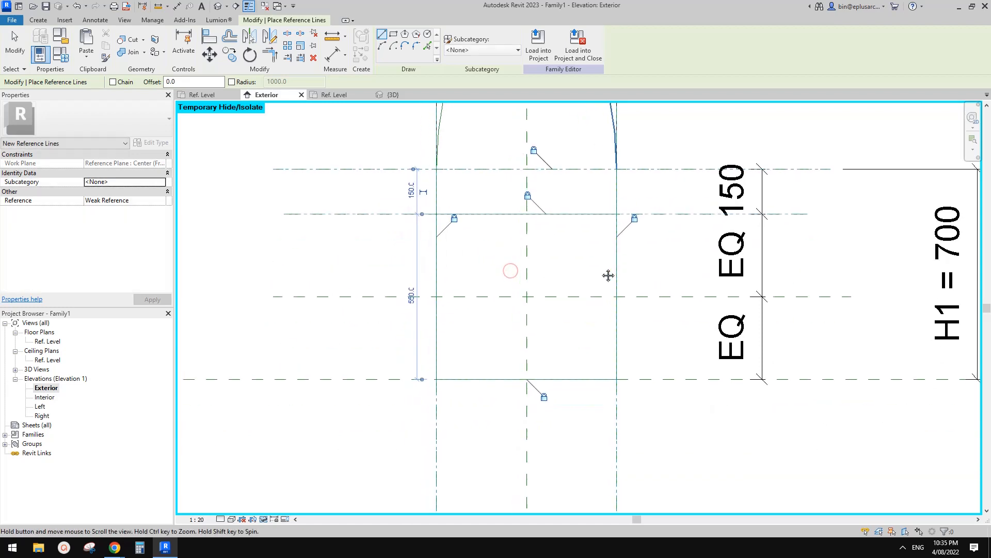
# Step: Add a reference line across the window's full width on the lower, equally spaced horizontal plane and lock it in place
pyautogui.click(436, 297)
pyautogui.click(616, 297)
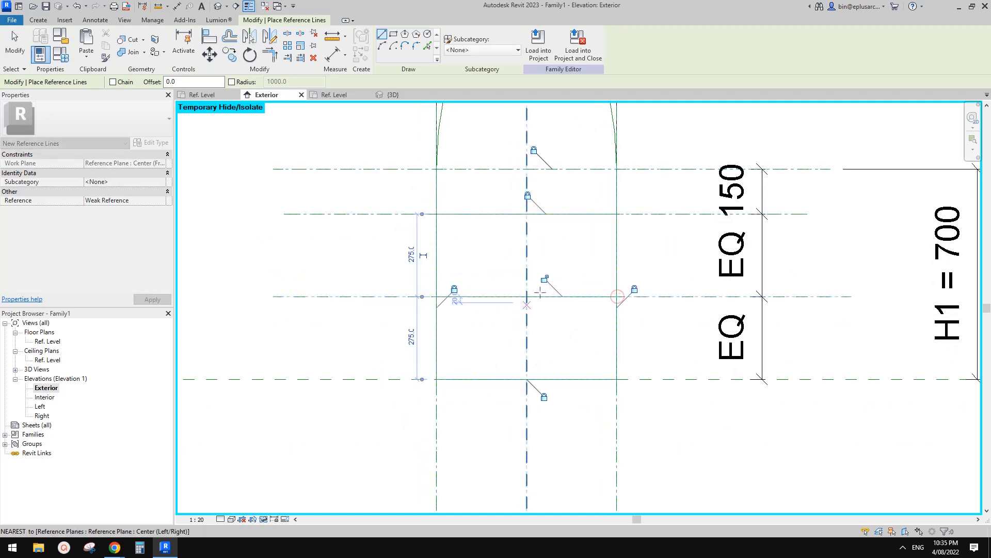
pyautogui.moveTo(530, 279); pyautogui.dragTo(515, 346, button='middle')
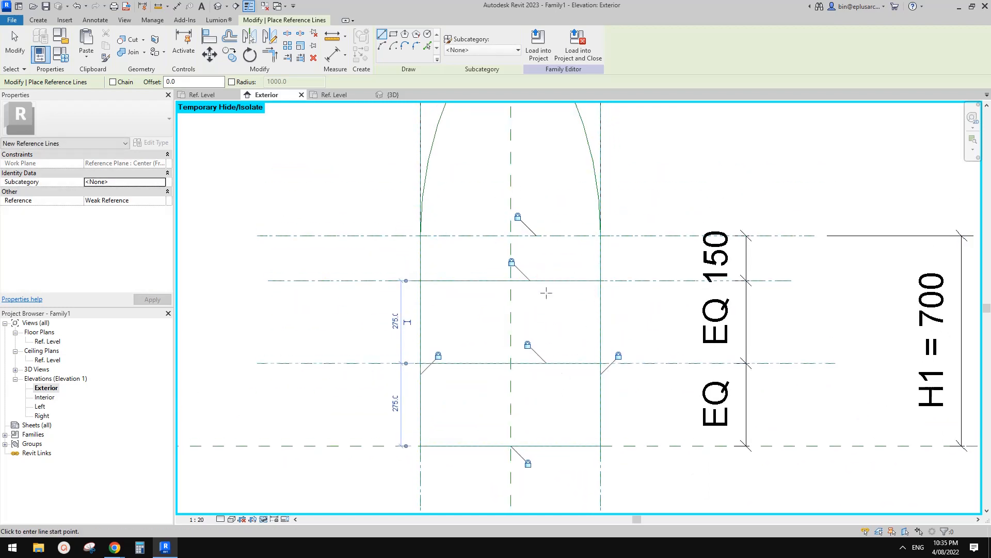
# Step: Draw a vertical reference line on the window's centre plane from the sill up to the spring line, and lock it to the centre plane
pyautogui.scroll(-2, 515, 347)
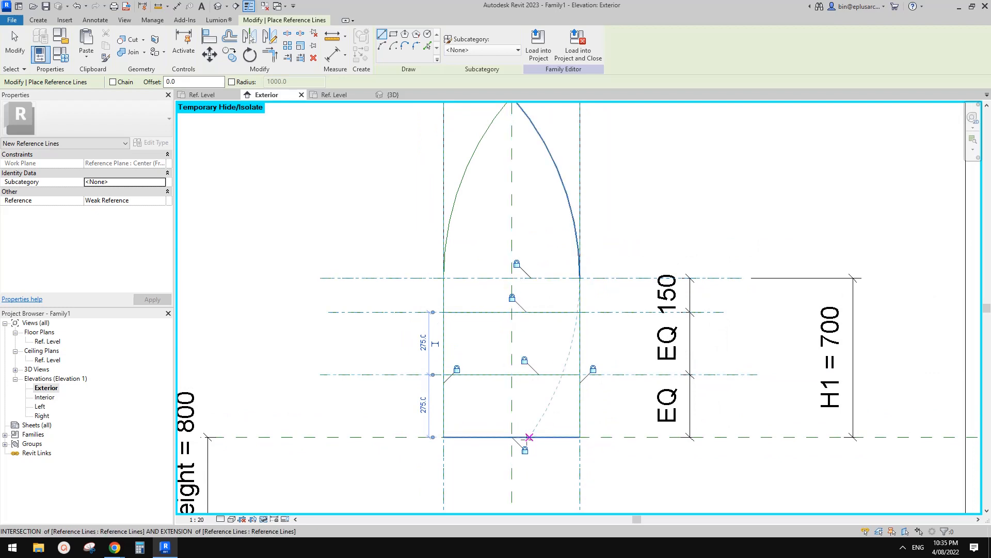
pyautogui.click(511, 278)
pyautogui.click(512, 277)
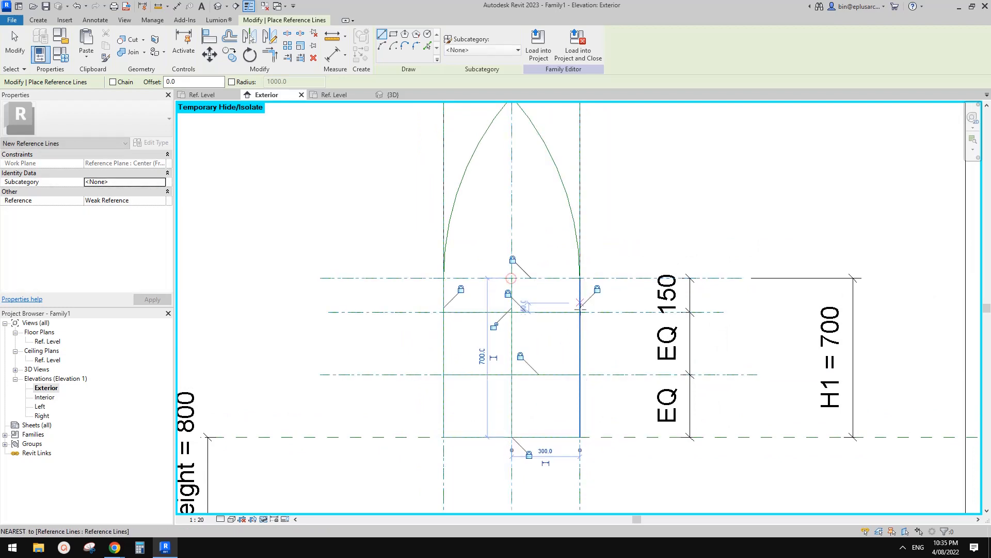
pyautogui.click(494, 325)
pyautogui.moveTo(558, 329); pyautogui.dragTo(573, 373, button='middle')
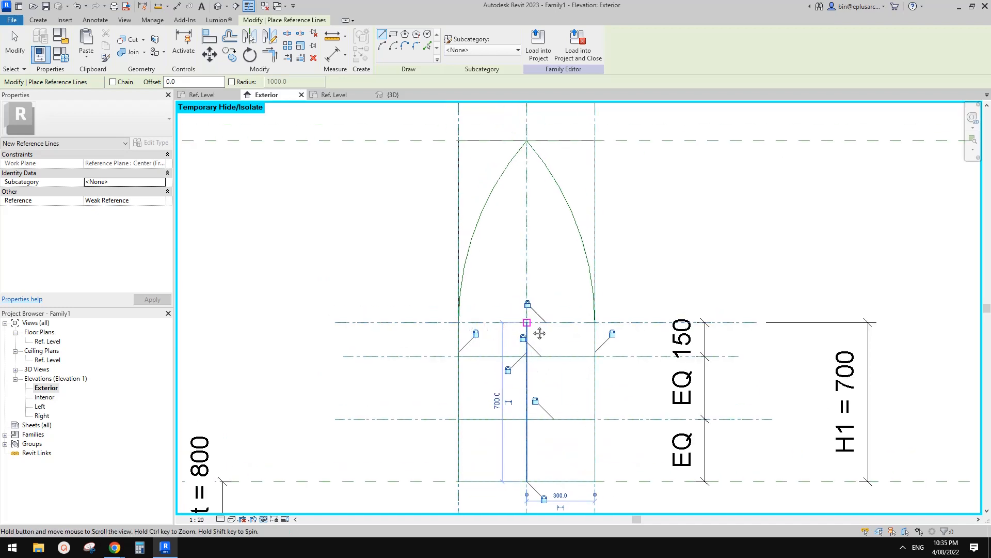
# Step: Switch to the browser's Google Docs page and check the mullion layout in the arched window reference image
pyautogui.moveTo(115, 546)
pyautogui.click(202, 516)
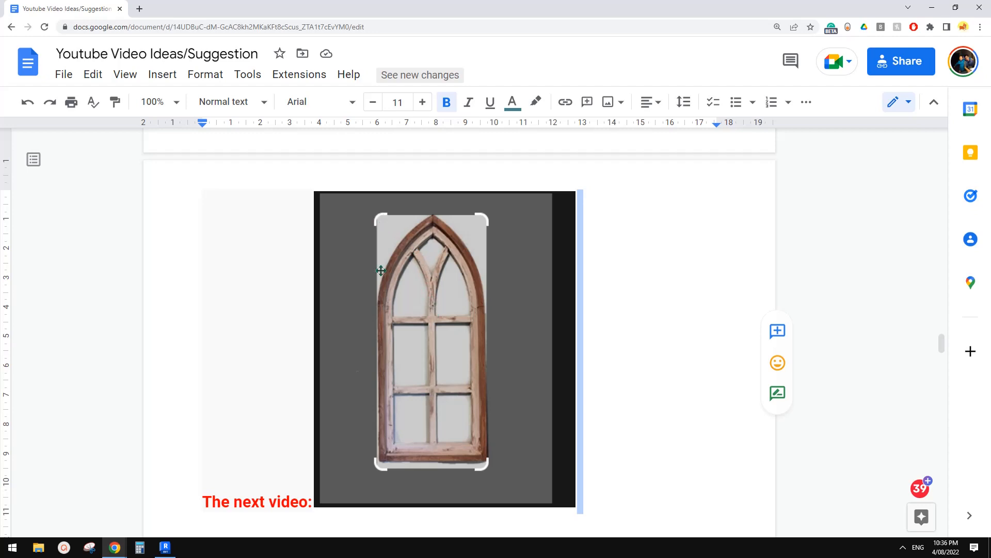
# Step: Return to Revit and draw an arc reference line from the centre spring point to the window's upper-left corner, tangent to the centre line
pyautogui.click(165, 547)
pyautogui.scroll(-2, 542, 336)
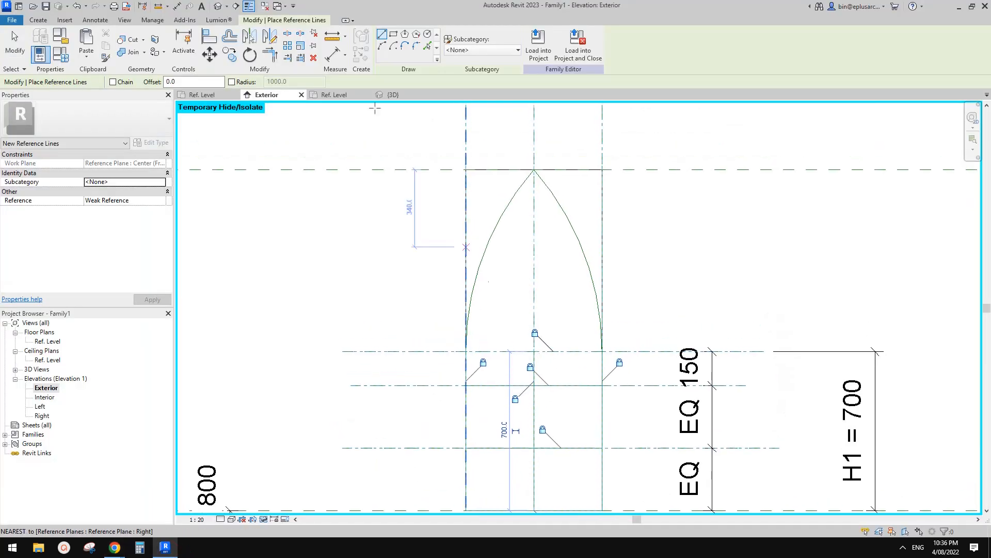
pyautogui.click(382, 47)
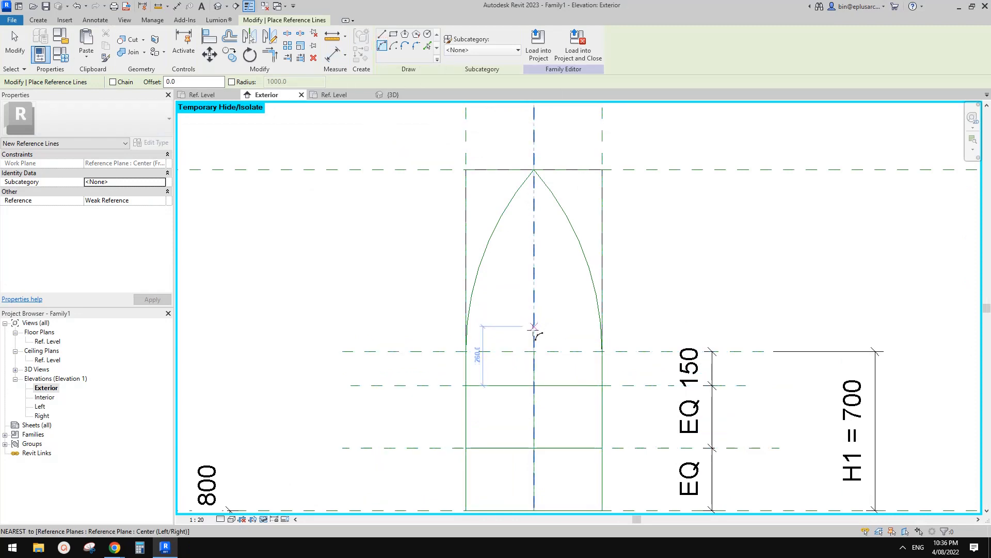
pyautogui.click(535, 352)
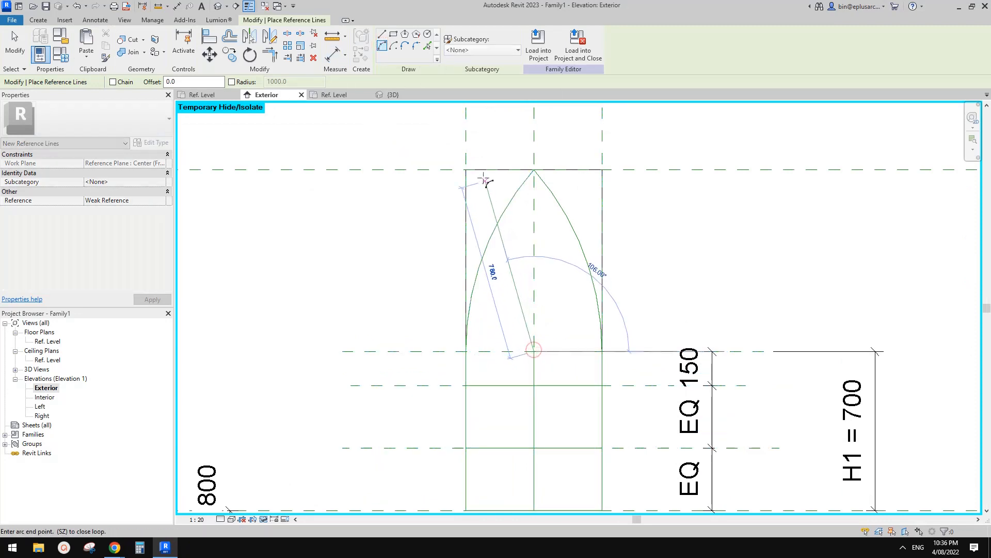
pyautogui.click(466, 170)
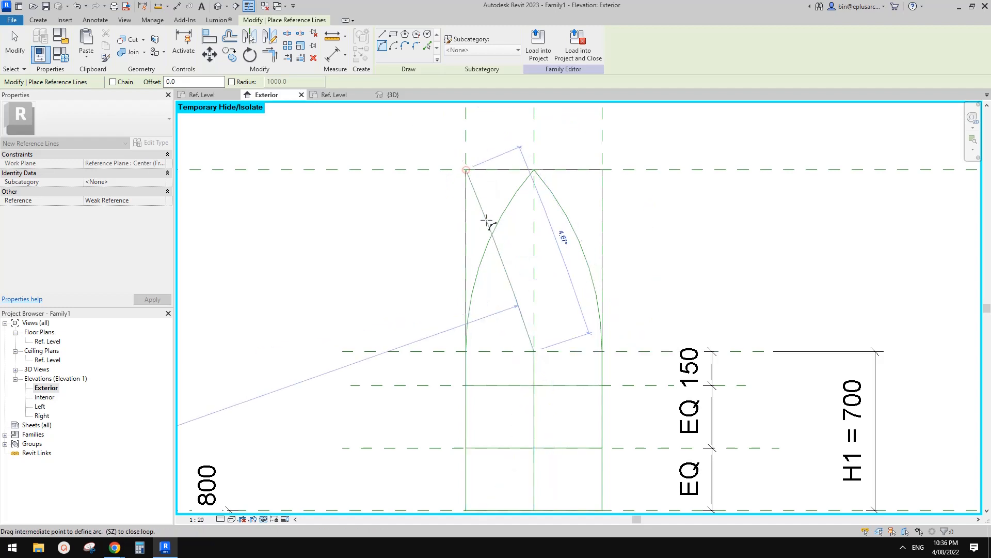
pyautogui.scroll(1, 481, 204)
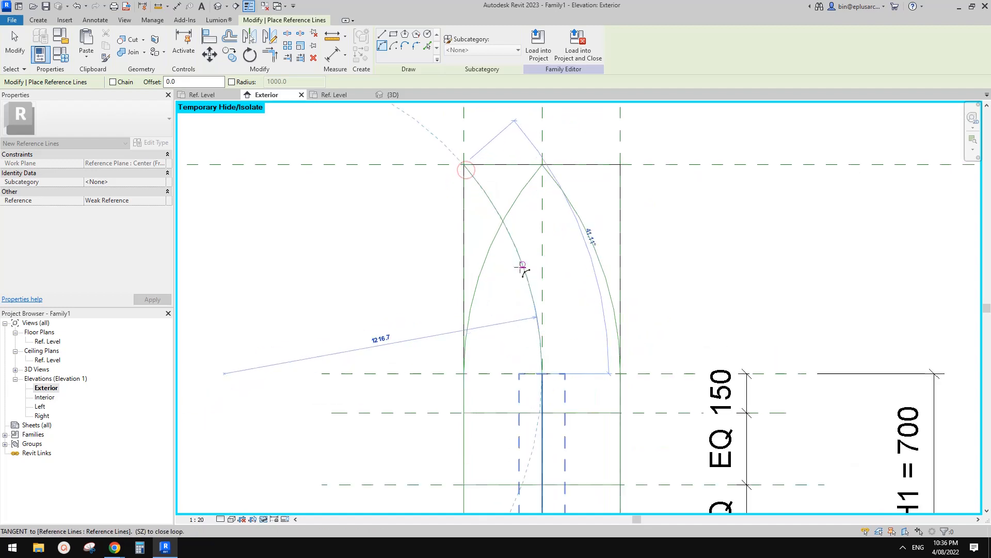
pyautogui.click(532, 295)
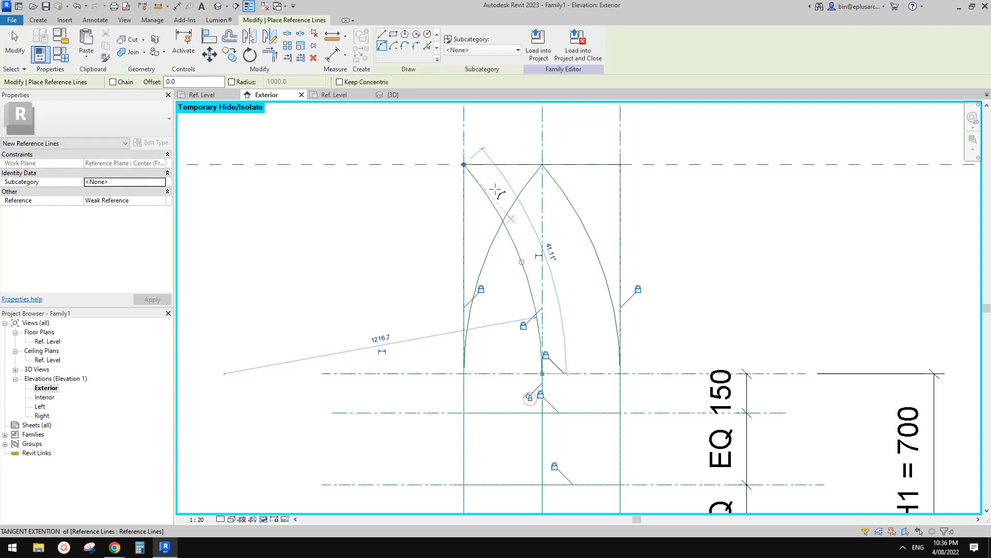
pyautogui.moveTo(560, 276); pyautogui.dragTo(548, 270, button='middle')
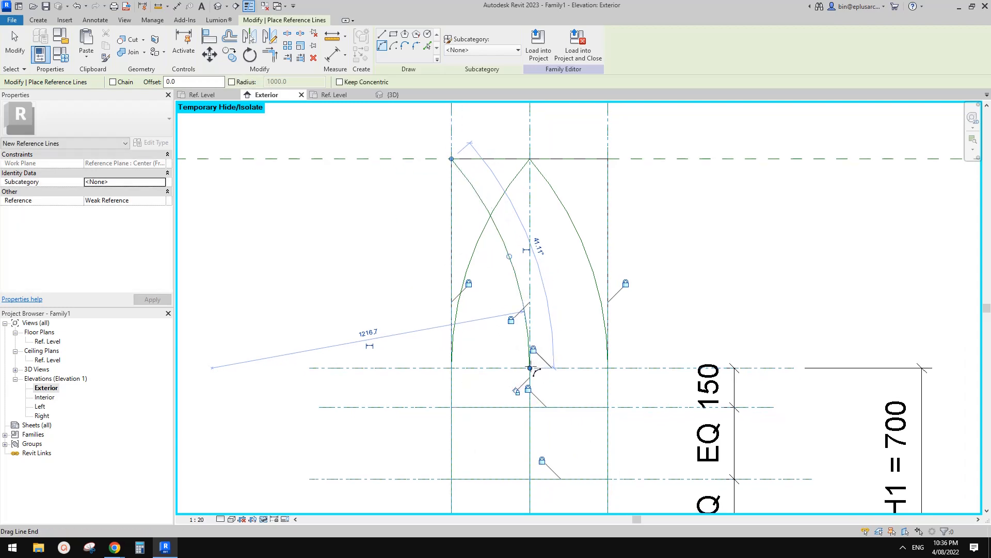
# Step: Draw the mirrored arc reference line between the window's upper-right corner and the centre spring point, and toggle its tangency lock at the join
pyautogui.scroll(2, 613, 194)
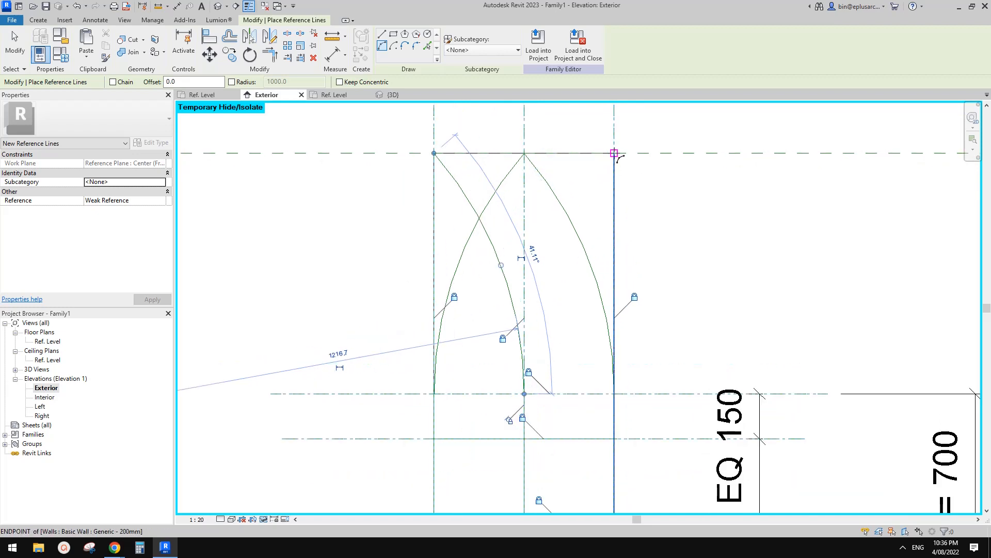
pyautogui.click(524, 394)
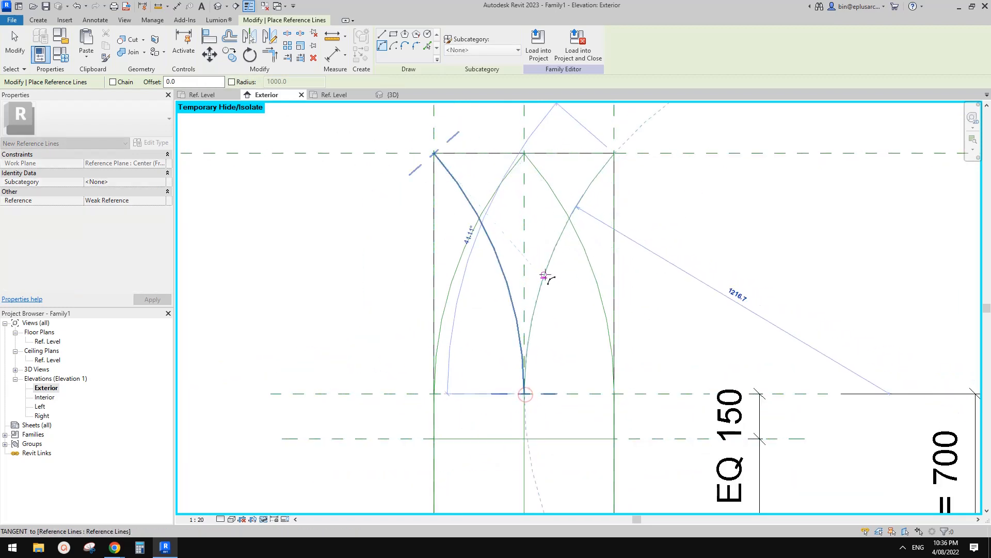
pyautogui.click(544, 274)
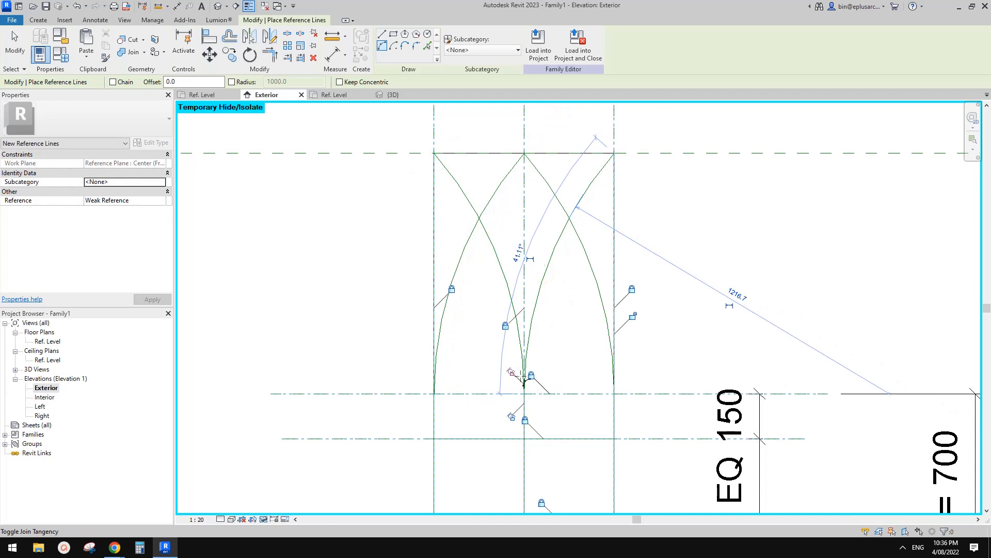
pyautogui.click(513, 373)
pyautogui.scroll(-2, 603, 403)
pyautogui.moveTo(619, 409); pyautogui.dragTo(641, 405, button='middle')
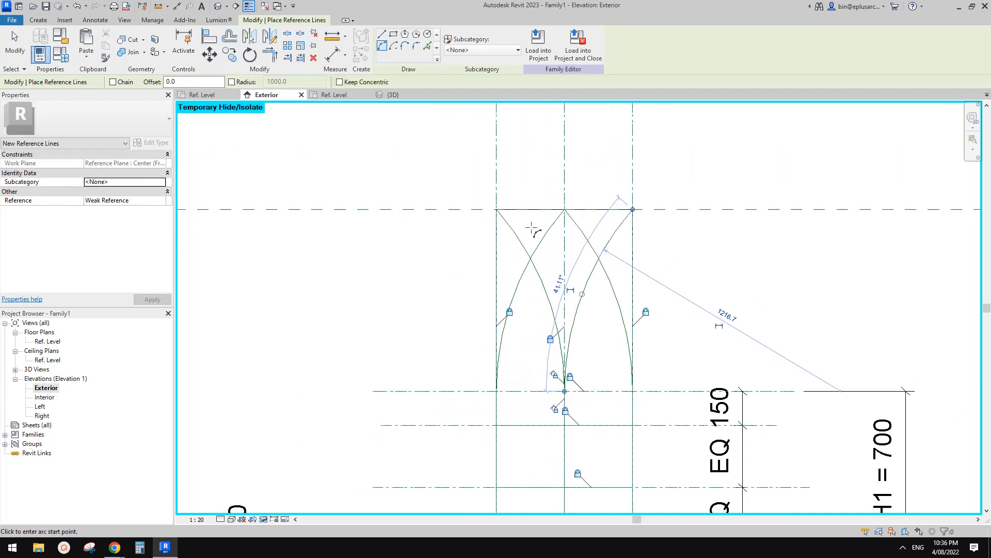
pyautogui.press('Escape')
pyautogui.press('Escape')
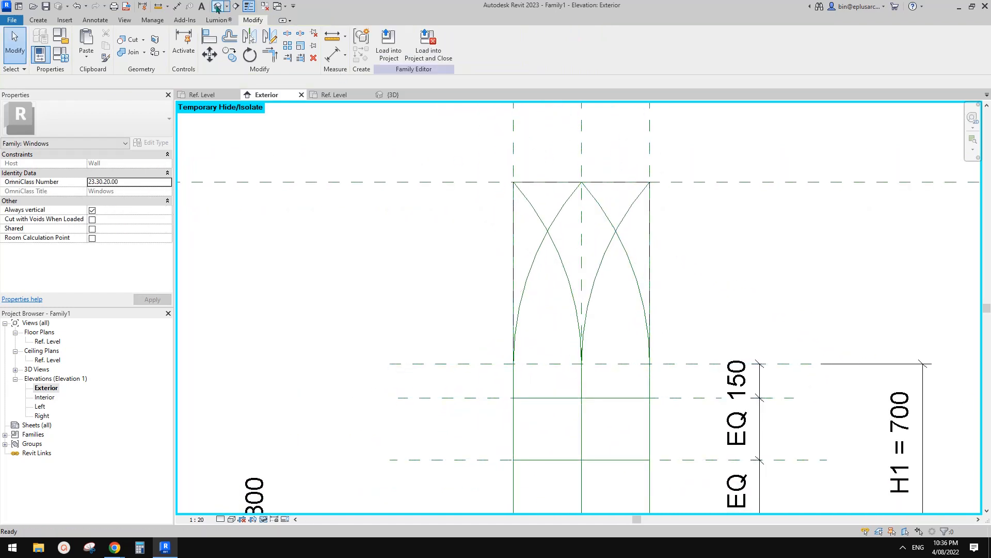
# Step: Show the whole window in the 3D view and switch the display to wireframe
pyautogui.click(218, 7)
pyautogui.keyDown('shift'); pyautogui.moveTo(697, 323); pyautogui.dragTo(657, 336, button='middle'); pyautogui.keyUp('shift')
pyautogui.keyDown('shift'); pyautogui.moveTo(614, 289); pyautogui.dragTo(664, 317, button='middle'); pyautogui.keyUp('shift')
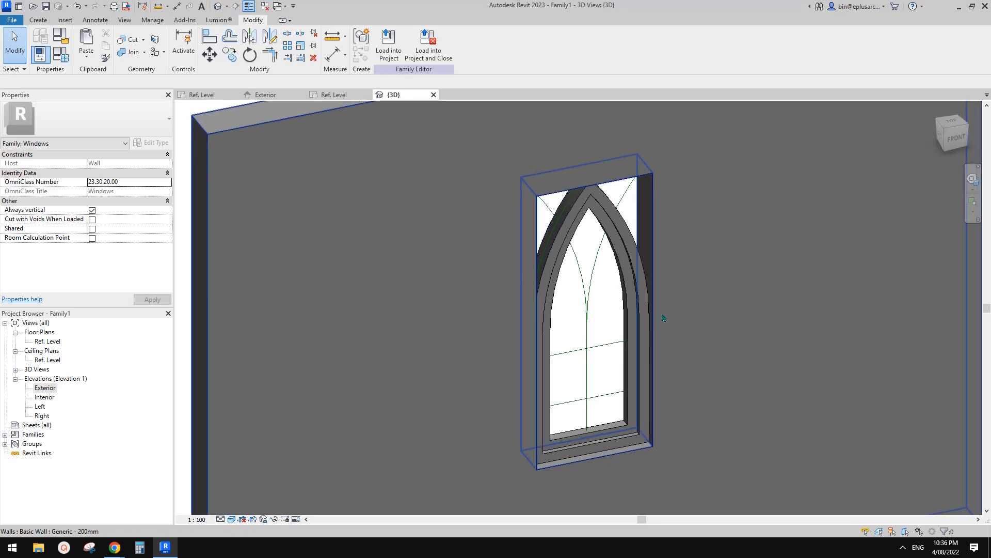
pyautogui.press('w')
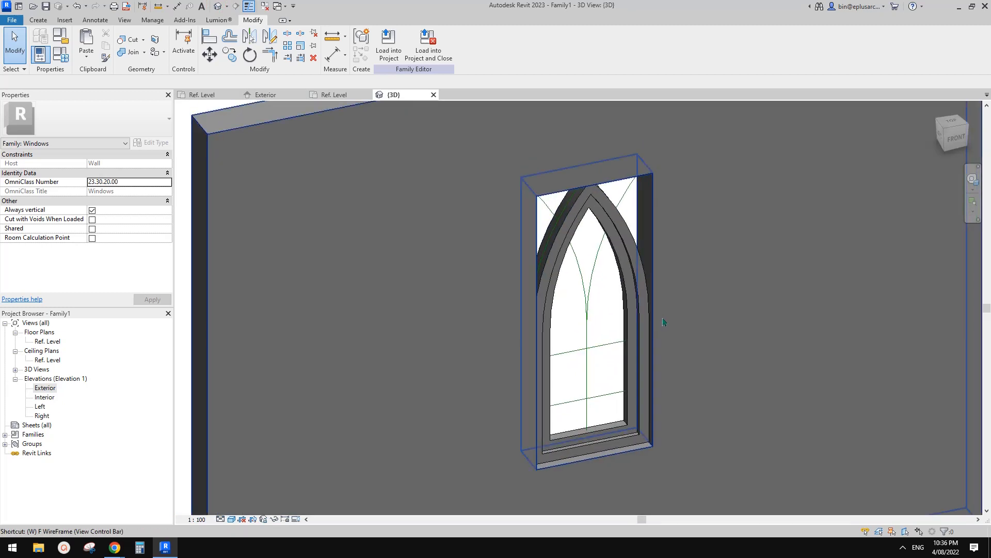
pyautogui.press('f')
pyautogui.keyDown('shift'); pyautogui.moveTo(663, 322); pyautogui.dragTo(539, 295, button='middle'); pyautogui.keyUp('shift')
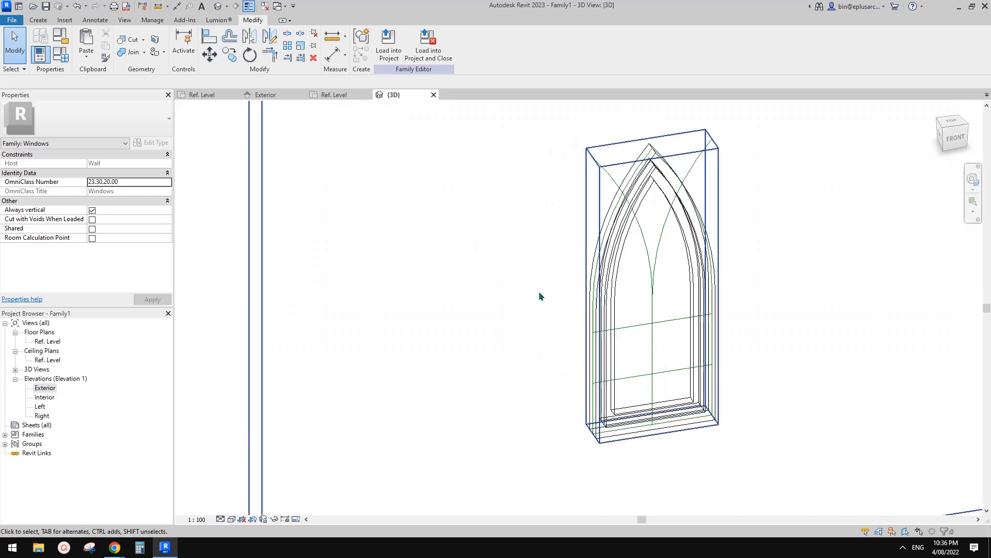
# Step: Flex the family by setting Width to 700 and H1 to 900, applying each value
pyautogui.click(61, 54)
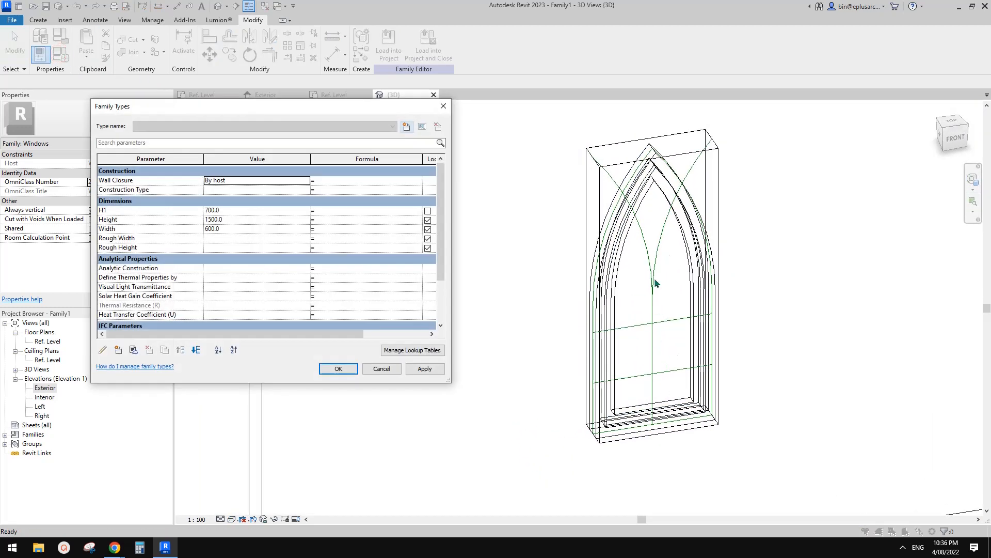
pyautogui.click(244, 230)
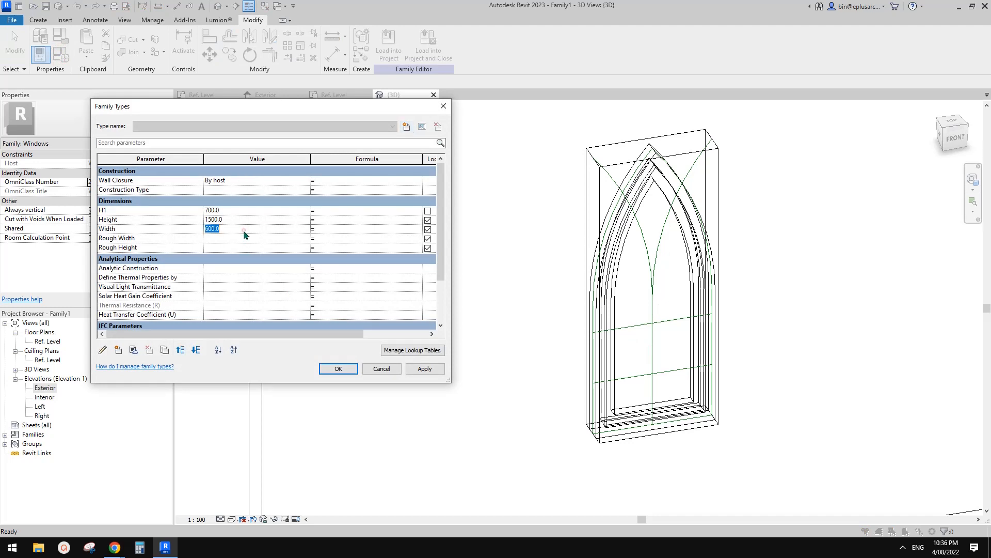
pyautogui.click(434, 370)
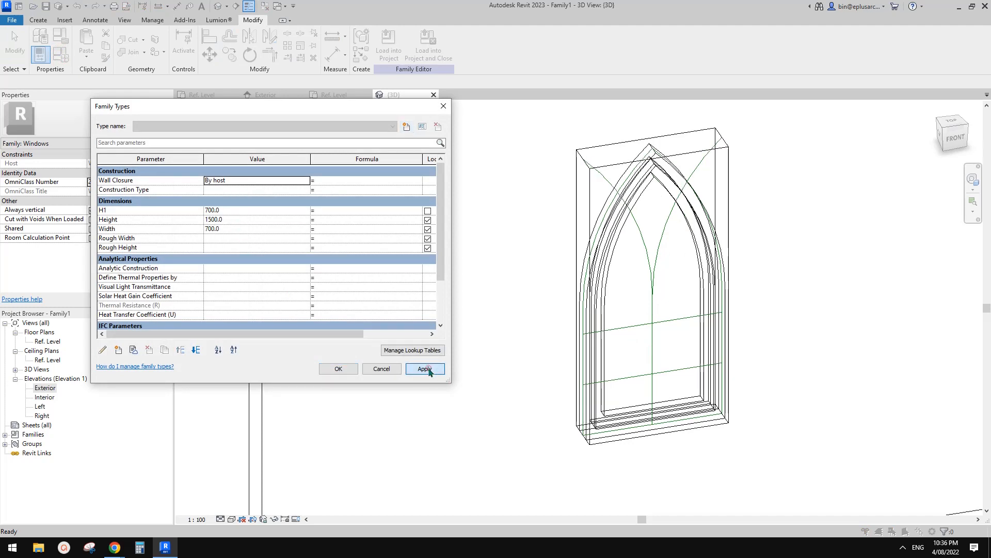
pyautogui.click(232, 210)
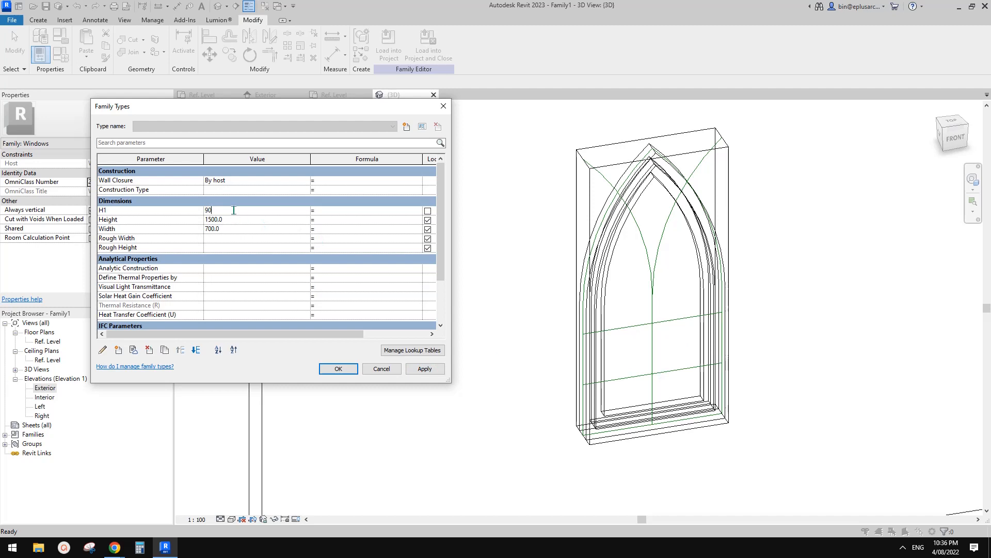
pyautogui.click(426, 369)
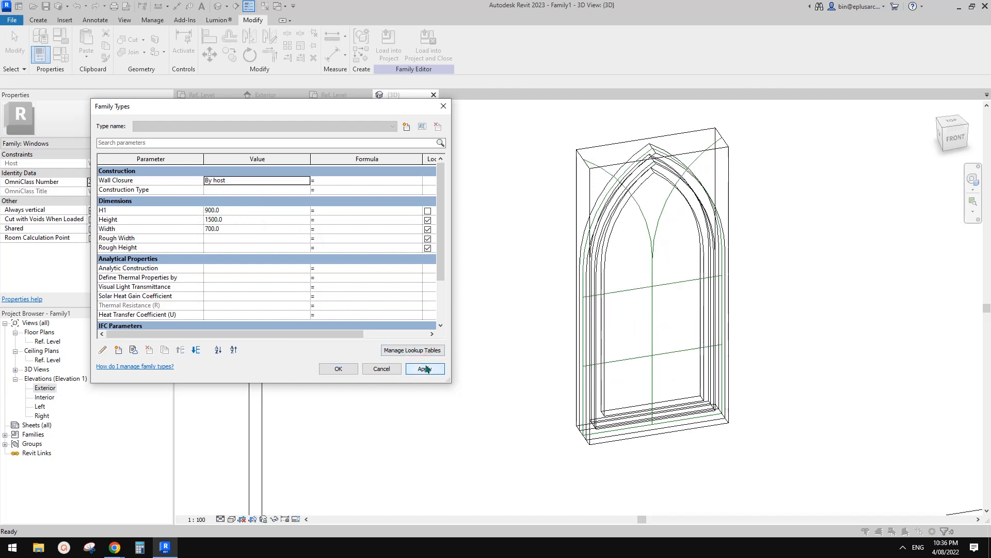
# Step: Set the family's Height to 1800 and apply the change
pyautogui.click(243, 219)
pyautogui.write('18')
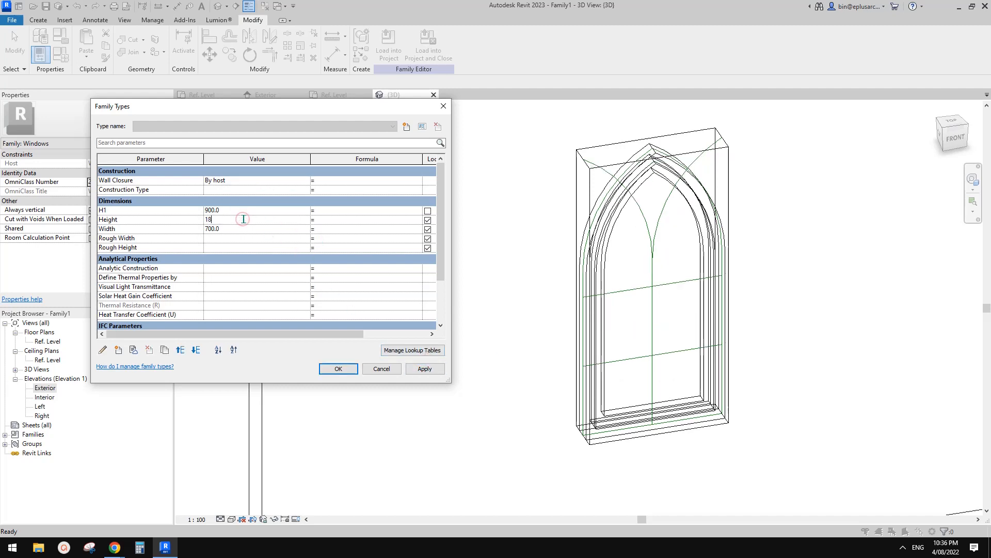
pyautogui.write('00')
pyautogui.click(428, 369)
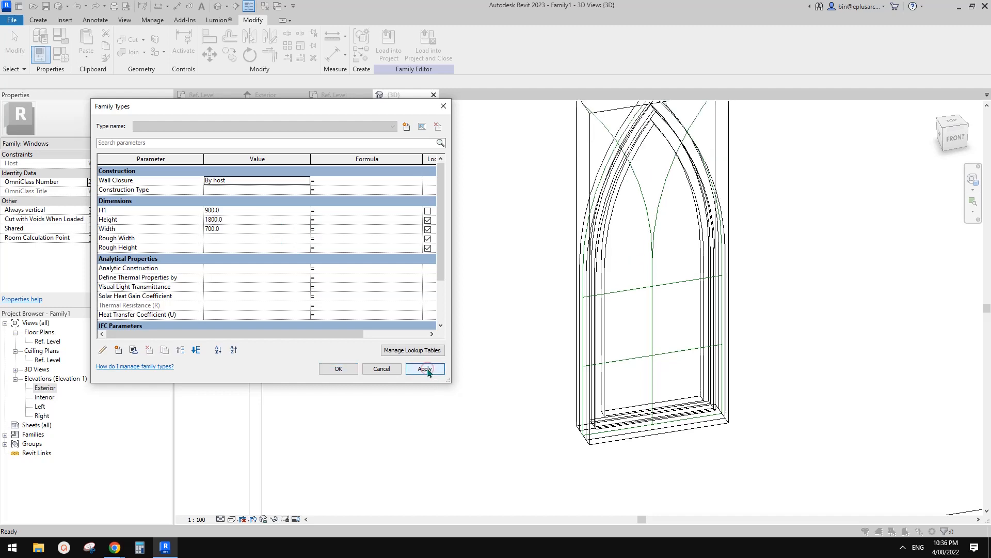
pyautogui.click(338, 369)
# Step: Create a sweep along the vertical centre reference line with the Family2:50x50 profile for the central mullion
pyautogui.scroll(-2, 337, 368)
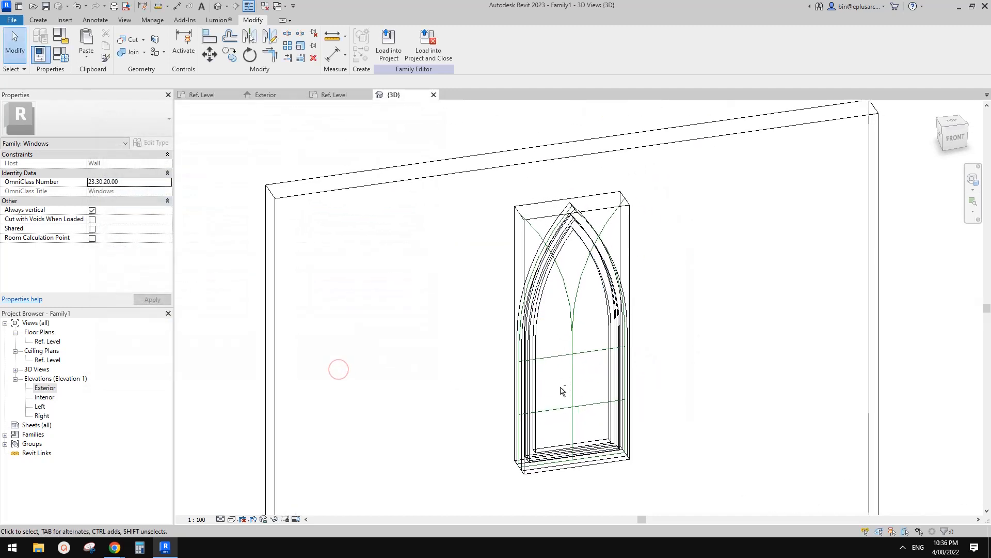
pyautogui.scroll(5, 589, 362)
pyautogui.scroll(-1, 580, 335)
pyautogui.moveTo(562, 305); pyautogui.dragTo(577, 287, button='middle')
pyautogui.click(39, 20)
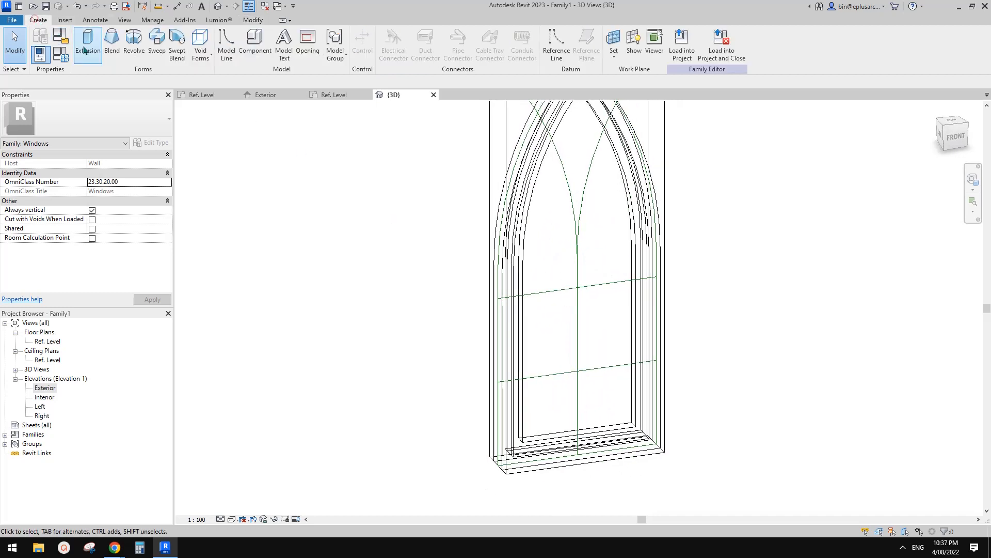
pyautogui.click(156, 42)
pyautogui.click(490, 54)
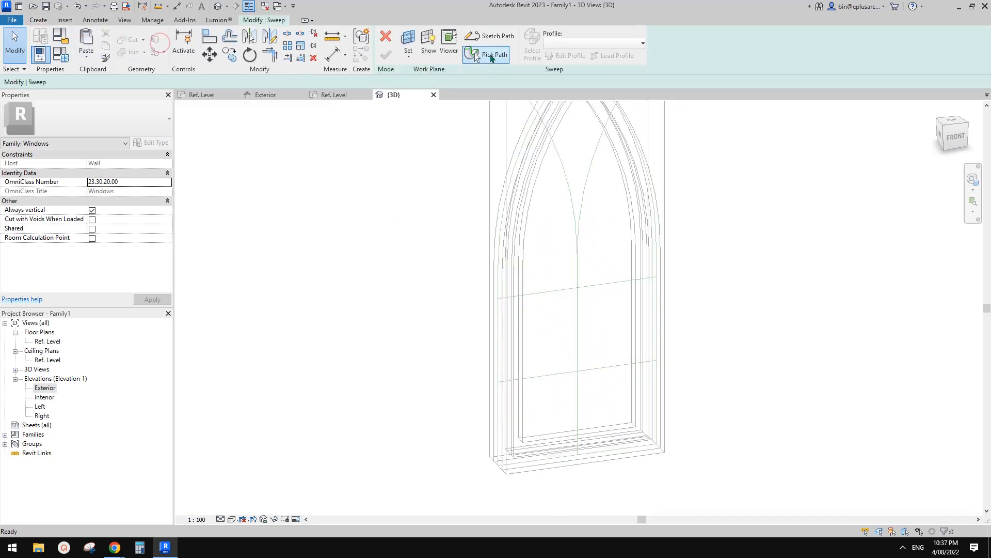
pyautogui.click(578, 326)
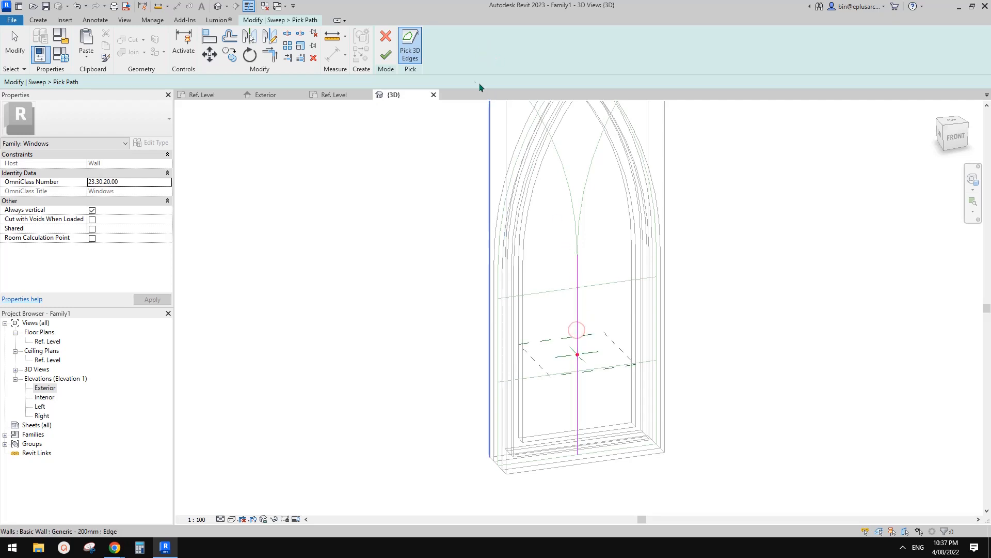
pyautogui.click(386, 55)
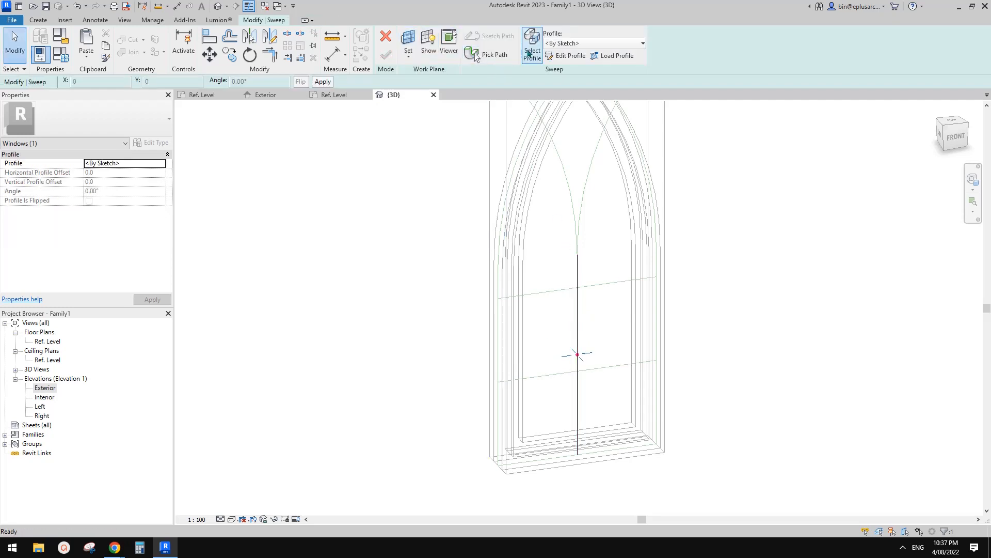
pyautogui.click(601, 43)
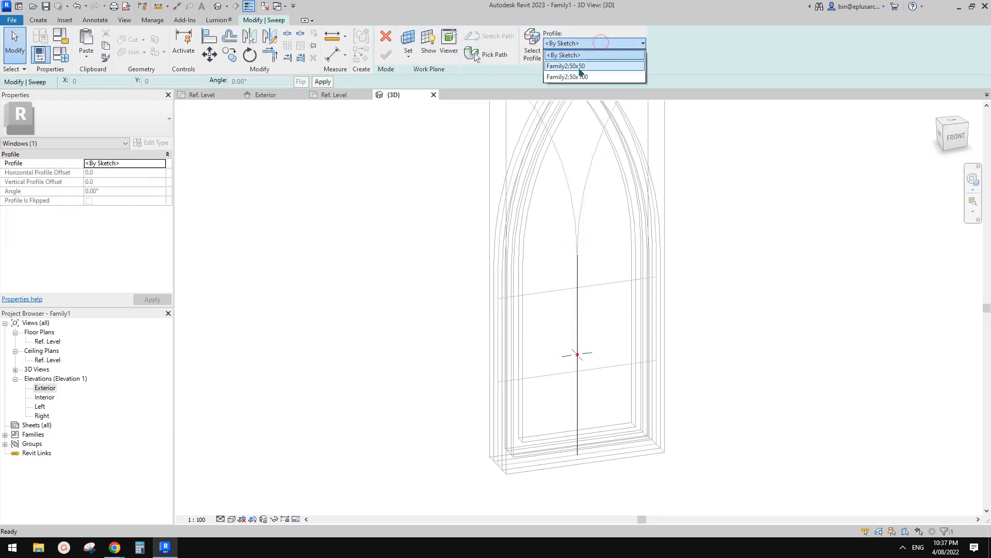
pyautogui.click(581, 66)
pyautogui.click(386, 55)
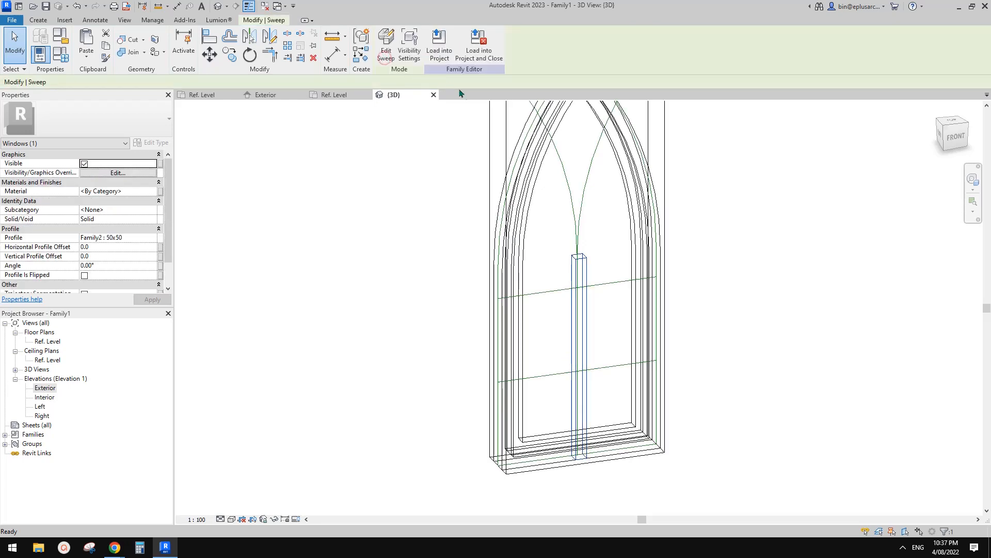
# Step: Set the central mullion sweep's vertical profile offset to -25, after trying 25
pyautogui.keyDown('shift'); pyautogui.moveTo(757, 236); pyautogui.dragTo(579, 272, button='middle'); pyautogui.keyUp('shift')
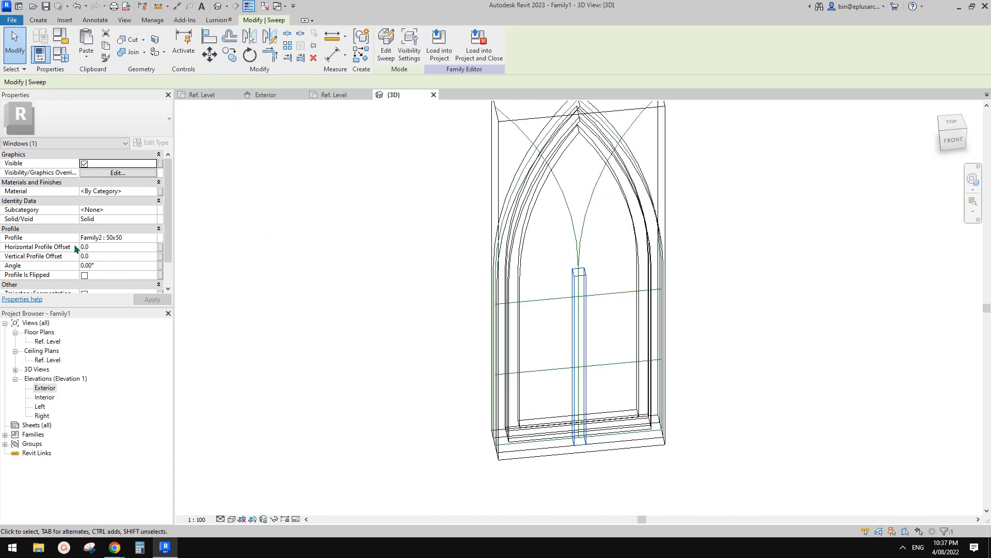
pyautogui.click(103, 256)
pyautogui.write('25')
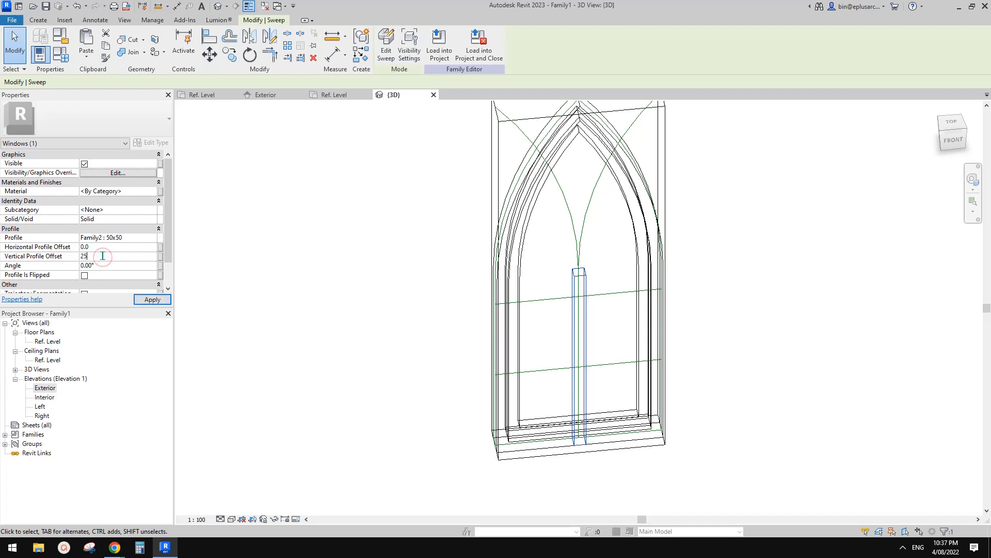
pyautogui.click(109, 256)
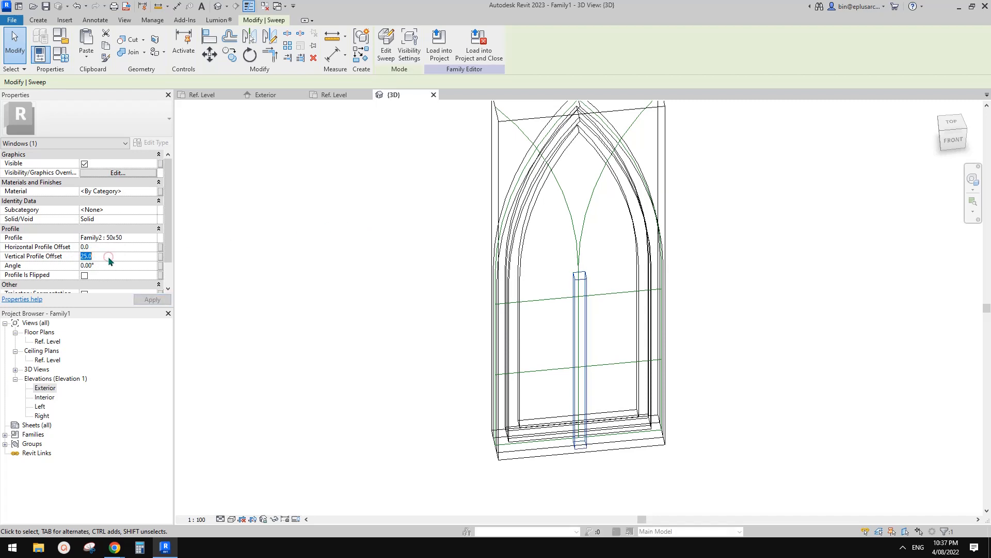
pyautogui.write('-25')
# Step: Start a new sweep and pick the upper horizontal reference line as its path
pyautogui.moveTo(482, 228)
pyautogui.keyDown('shift'); pyautogui.mouseDown(button='middle')
pyautogui.moveTo(635, 436)
pyautogui.moveTo(571, 347)
pyautogui.moveTo(697, 342)
pyautogui.moveTo(755, 303)
pyautogui.moveTo(697, 251)
pyautogui.moveTo(571, 222)
pyautogui.moveTo(516, 239)
pyautogui.moveTo(495, 227)
pyautogui.mouseUp(button='middle'); pyautogui.keyUp('shift')
pyautogui.keyDown('shift'); pyautogui.moveTo(396, 182); pyautogui.dragTo(450, 162, button='middle'); pyautogui.keyUp('shift')
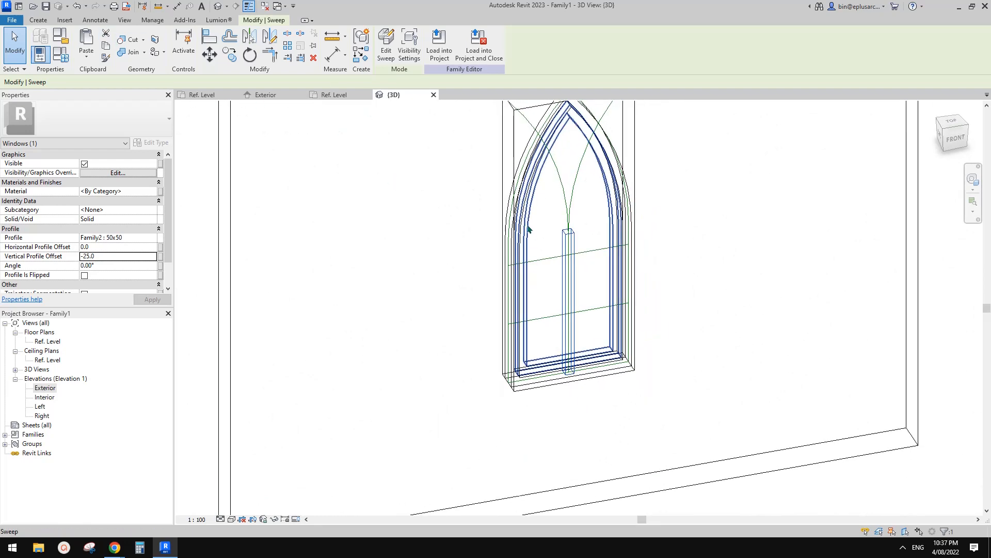
pyautogui.scroll(1, 529, 227)
pyautogui.click(38, 20)
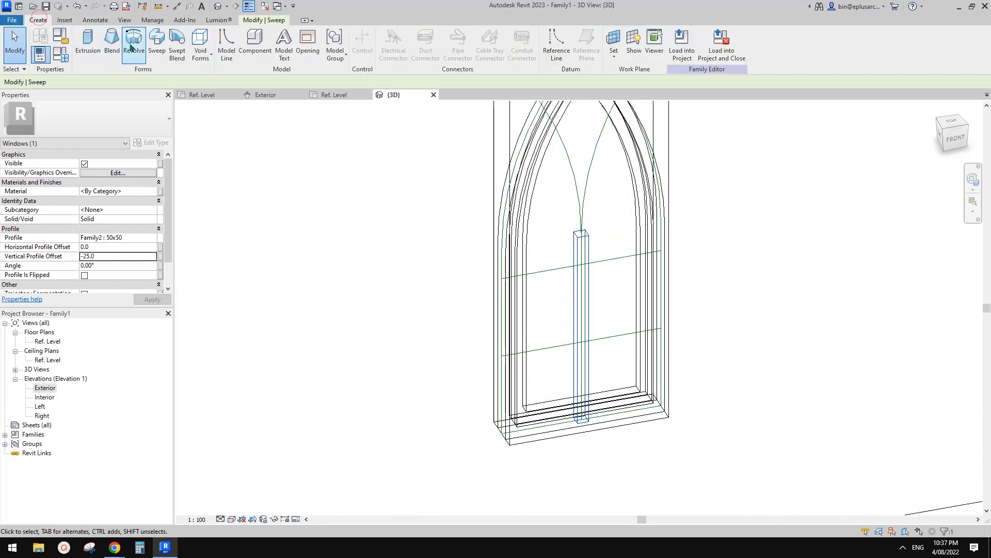
pyautogui.click(157, 44)
pyautogui.click(488, 54)
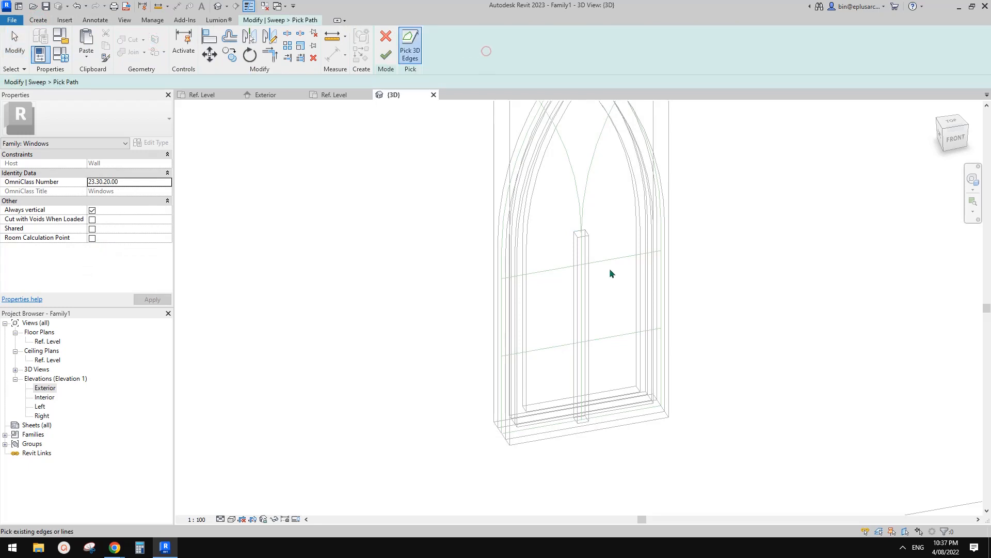
pyautogui.click(603, 261)
pyautogui.click(385, 55)
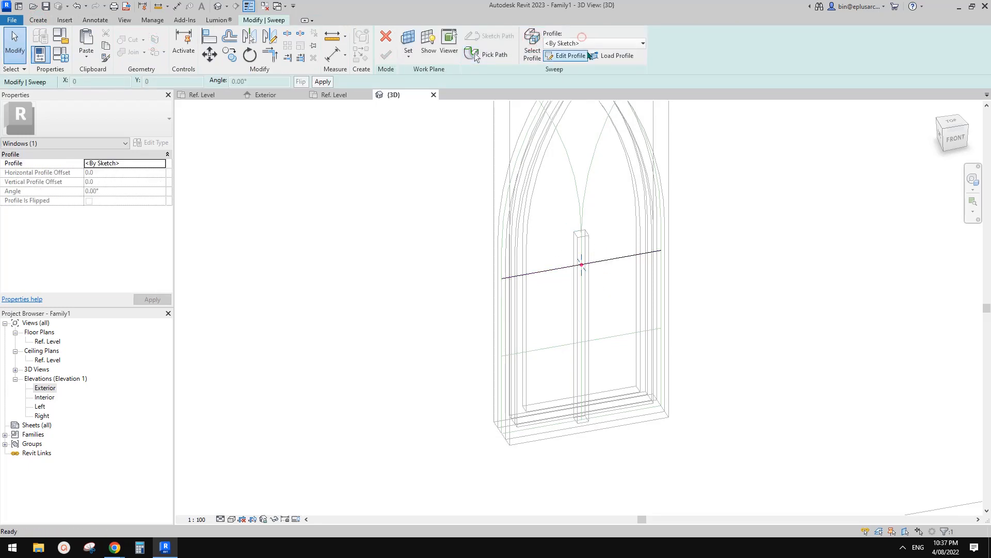
# Step: Give the upper transom sweep the Family2:50x50 profile with a vertical profile offset of -25 and finish it
pyautogui.click(583, 42)
pyautogui.click(582, 66)
pyautogui.keyDown('shift'); pyautogui.moveTo(626, 221); pyautogui.dragTo(661, 279, button='middle'); pyautogui.keyUp('shift')
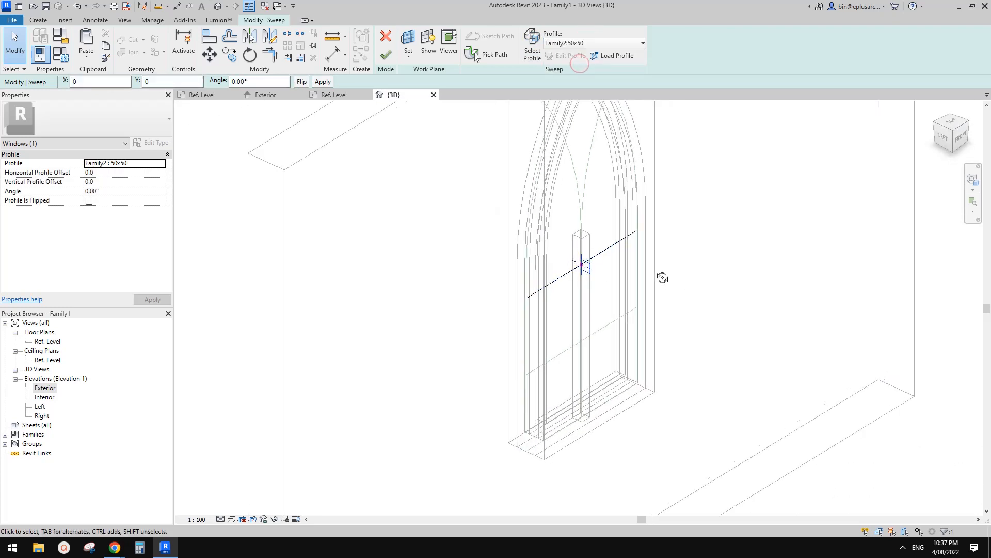
pyautogui.click(115, 183)
pyautogui.write('-')
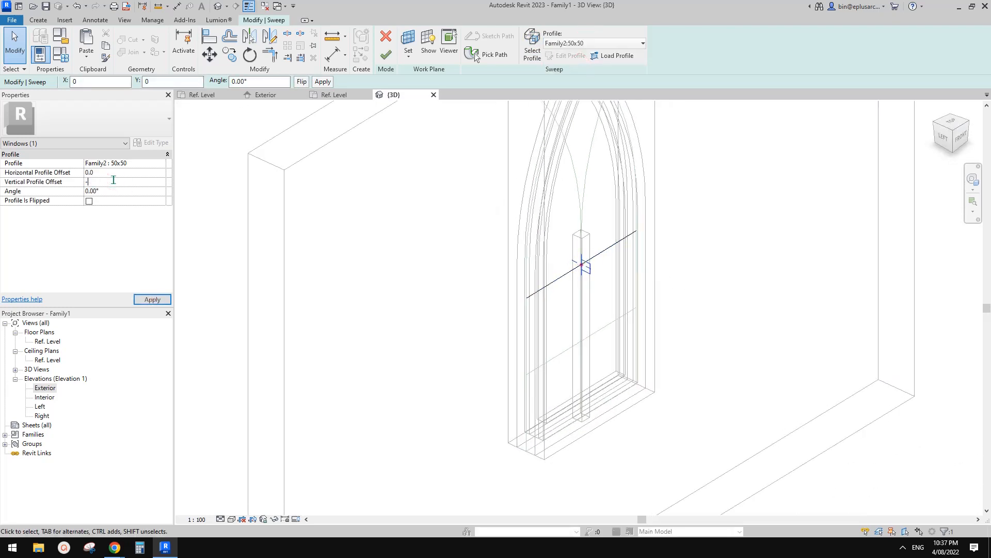
pyautogui.write('25')
pyautogui.click(386, 54)
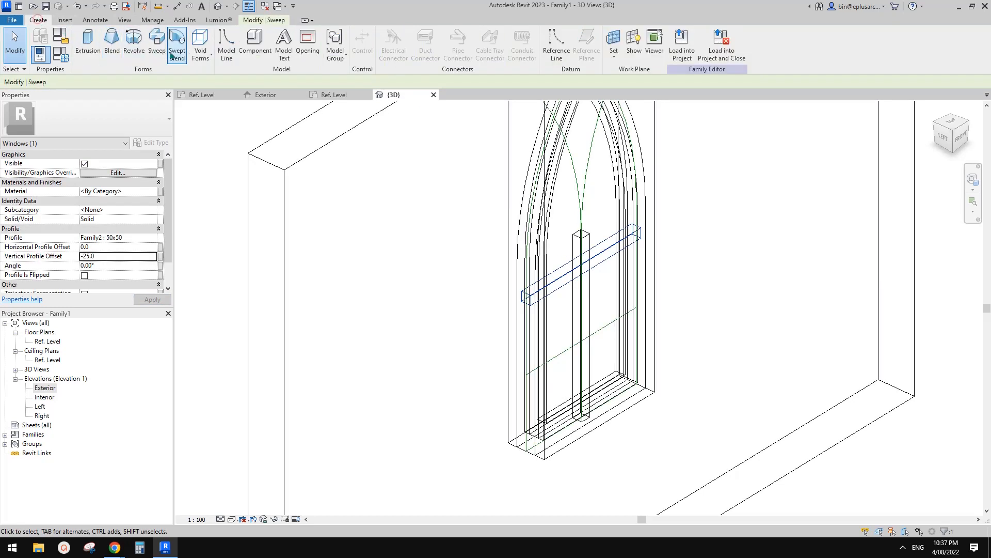
pyautogui.click(386, 50)
pyautogui.scroll(3, 563, 259)
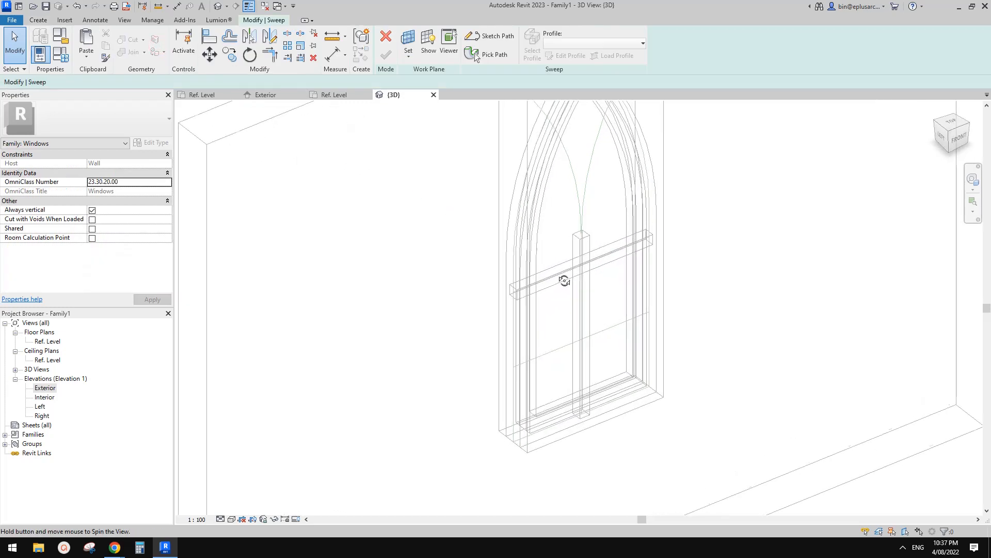
pyautogui.keyDown('shift'); pyautogui.moveTo(522, 199); pyautogui.dragTo(578, 233, button='middle'); pyautogui.keyUp('shift')
pyautogui.keyDown('shift'); pyautogui.moveTo(616, 315); pyautogui.dragTo(595, 321, button='middle'); pyautogui.keyUp('shift')
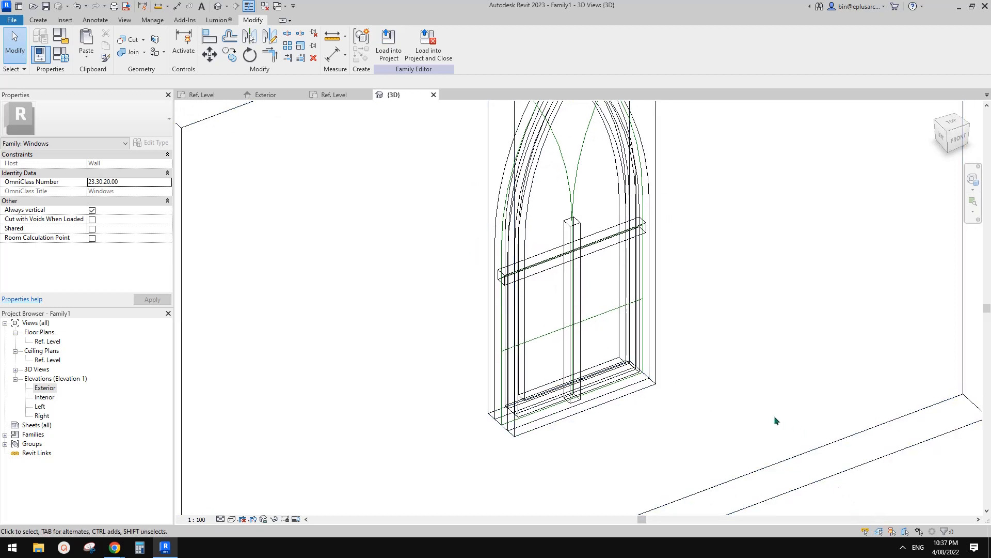
pyautogui.moveTo(748, 402); pyautogui.dragTo(760, 418, button='middle')
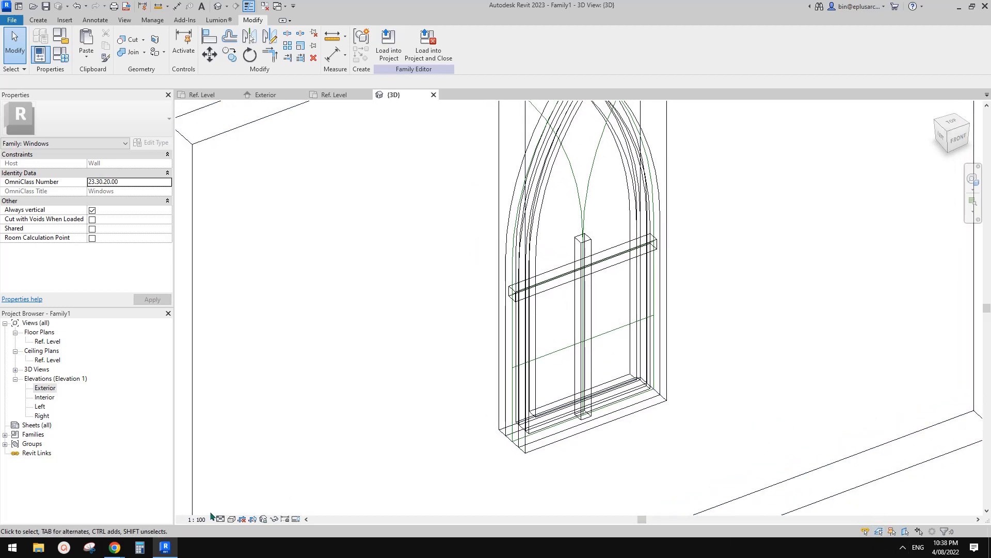
pyautogui.click(902, 547)
pyautogui.click(882, 505)
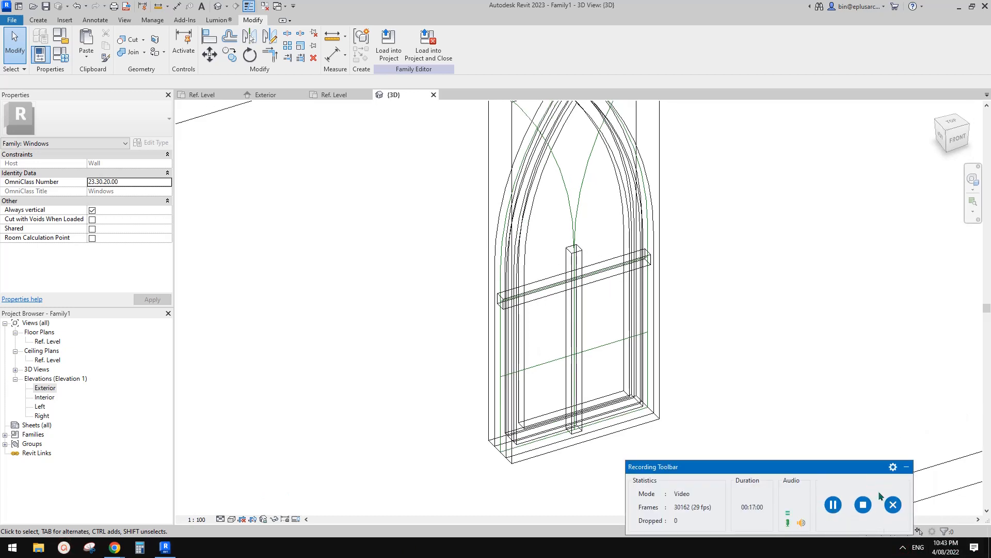
pyautogui.click(907, 468)
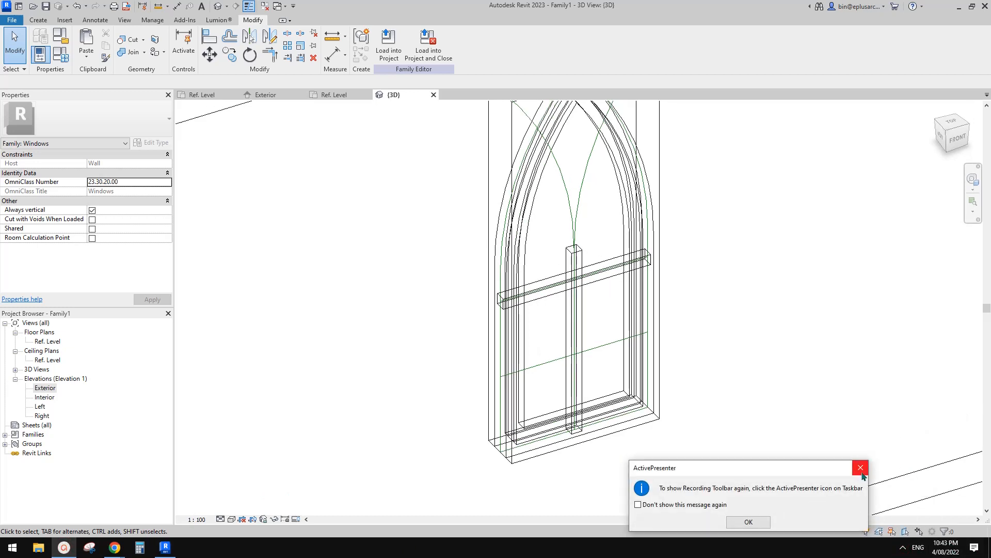
pyautogui.click(861, 467)
# Step: Start another sweep using the lower horizontal reference line as its path
pyautogui.scroll(3, 603, 284)
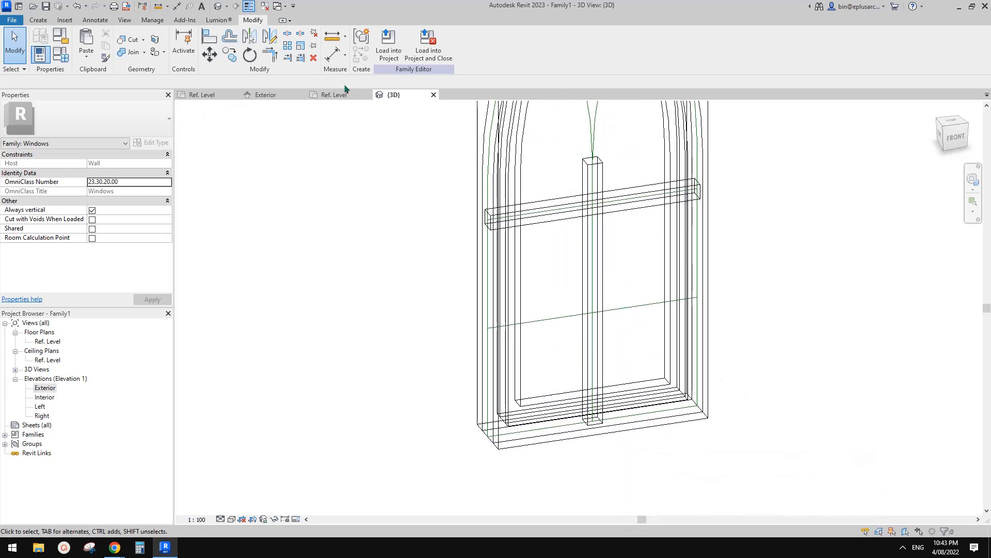
pyautogui.click(42, 21)
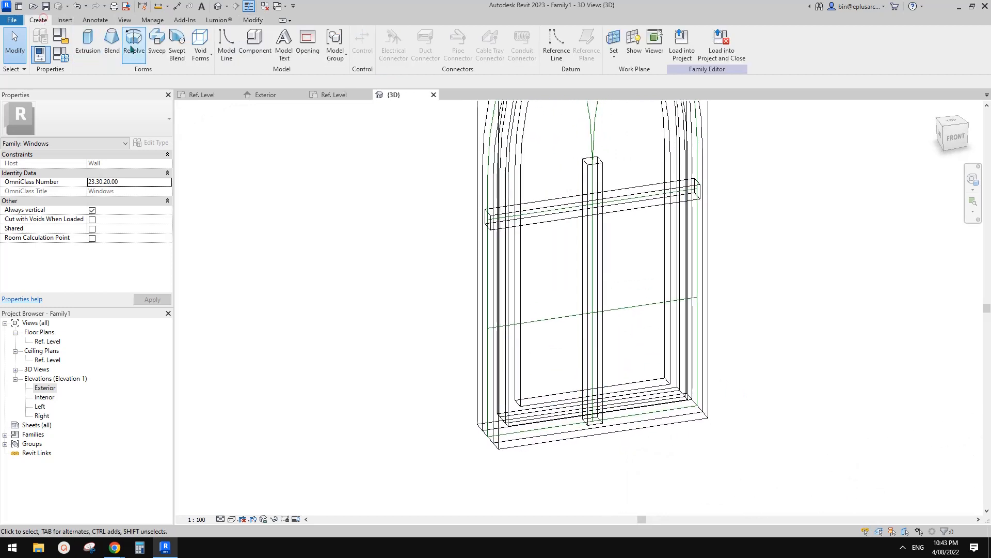
pyautogui.click(172, 41)
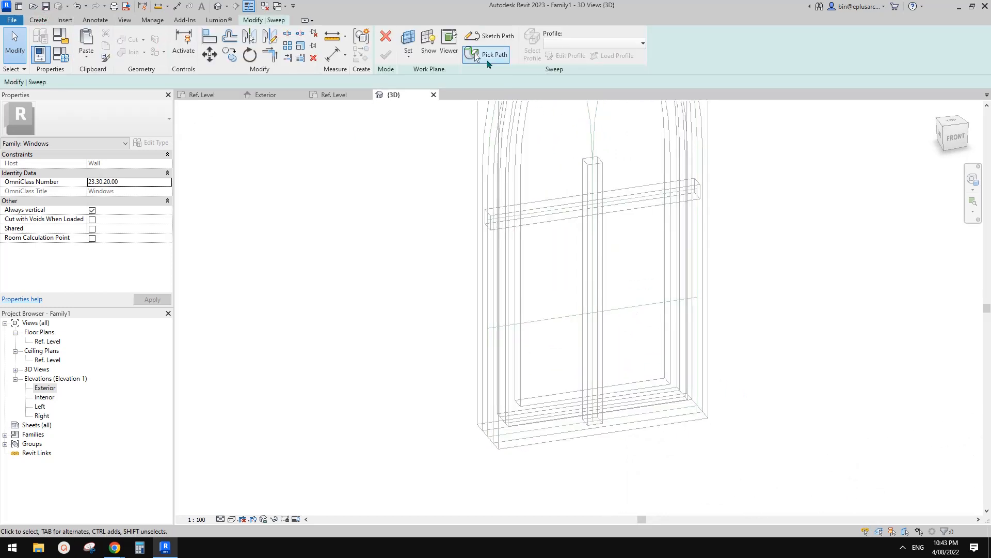
pyautogui.click(475, 54)
pyautogui.click(641, 305)
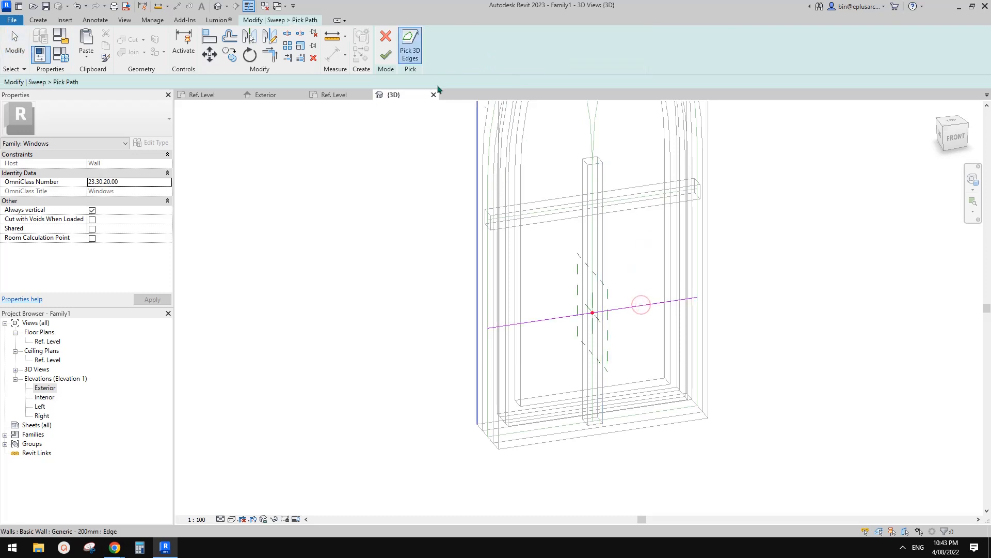
pyautogui.click(392, 55)
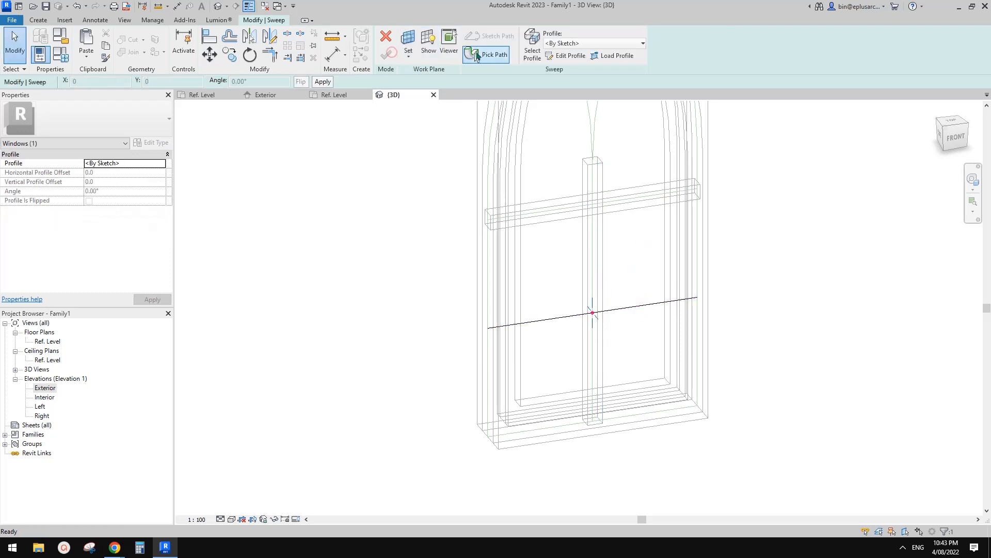
# Step: Complete the lower transom sweep with the Family2:50x50 profile and a vertical profile offset of -25
pyautogui.click(582, 41)
pyautogui.click(569, 69)
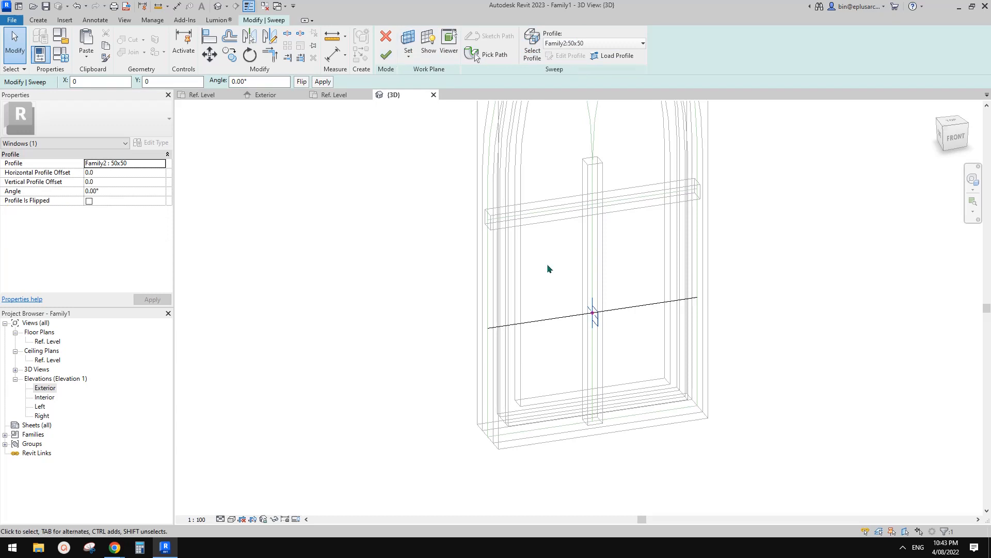
pyautogui.click(113, 181)
pyautogui.write('-25')
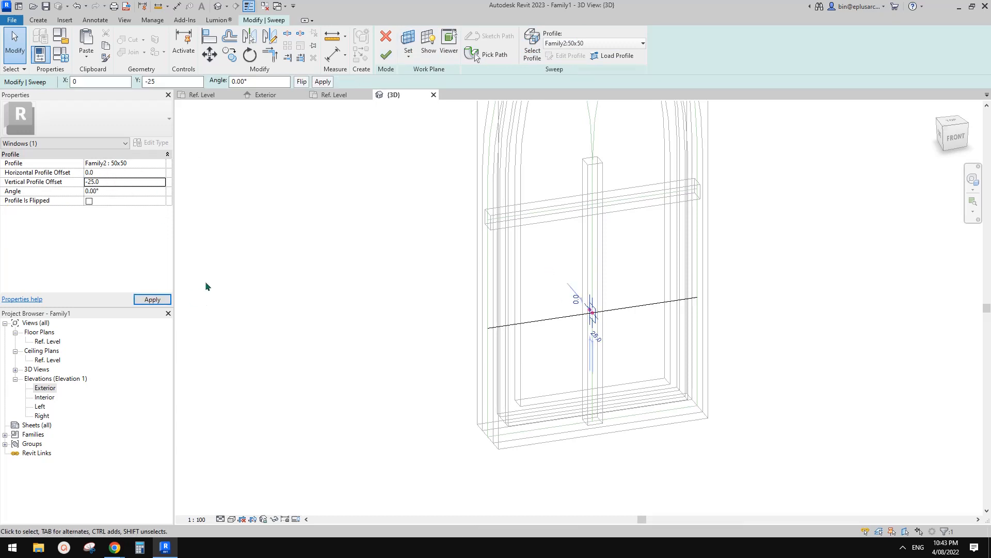
pyautogui.click(153, 299)
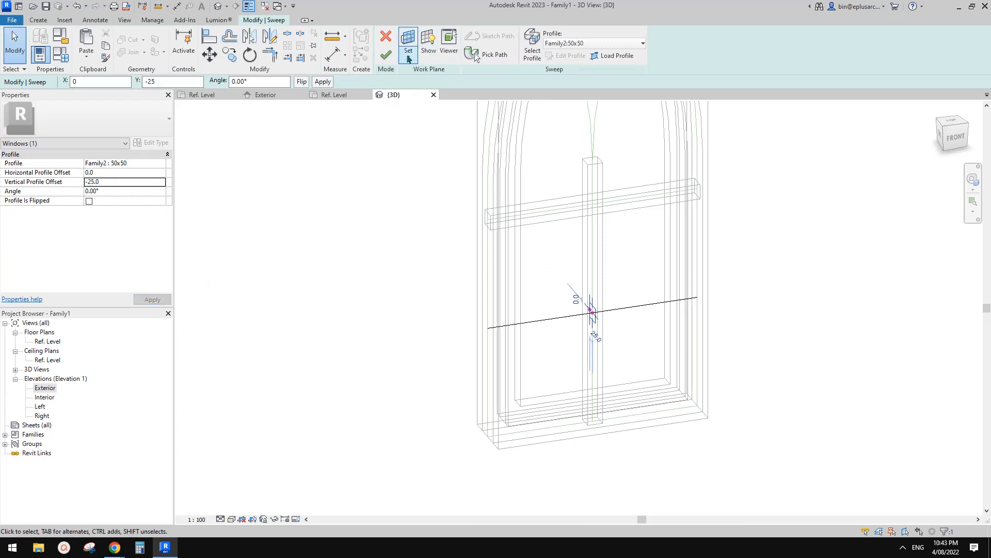
pyautogui.click(386, 54)
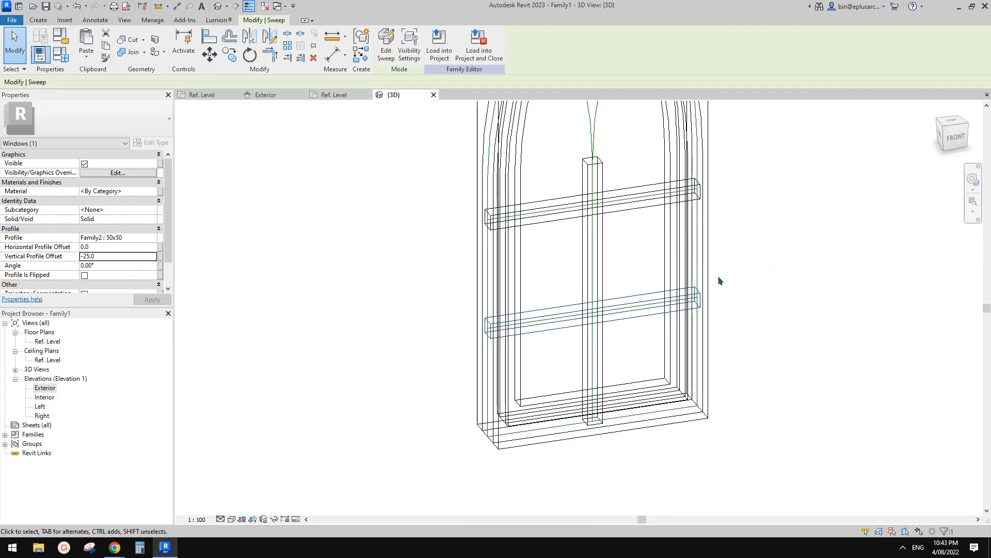
# Step: Start a sweep in the arch head with both curved reference lines above the central mullion as its path
pyautogui.keyDown('shift'); pyautogui.moveTo(719, 280); pyautogui.dragTo(531, 176, button='middle'); pyautogui.keyUp('shift')
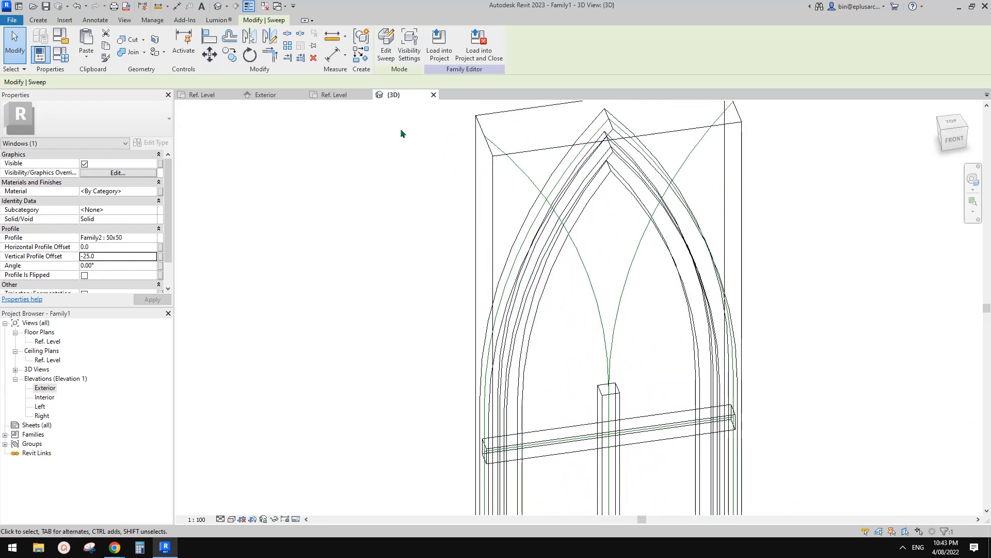
pyautogui.moveTo(401, 129); pyautogui.dragTo(404, 113, button='middle')
pyautogui.click(41, 20)
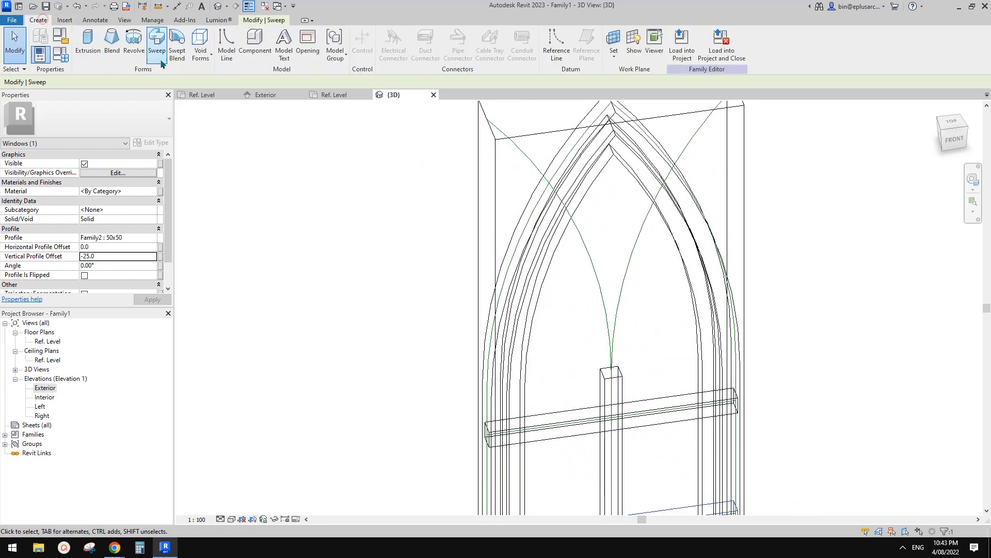
pyautogui.click(156, 51)
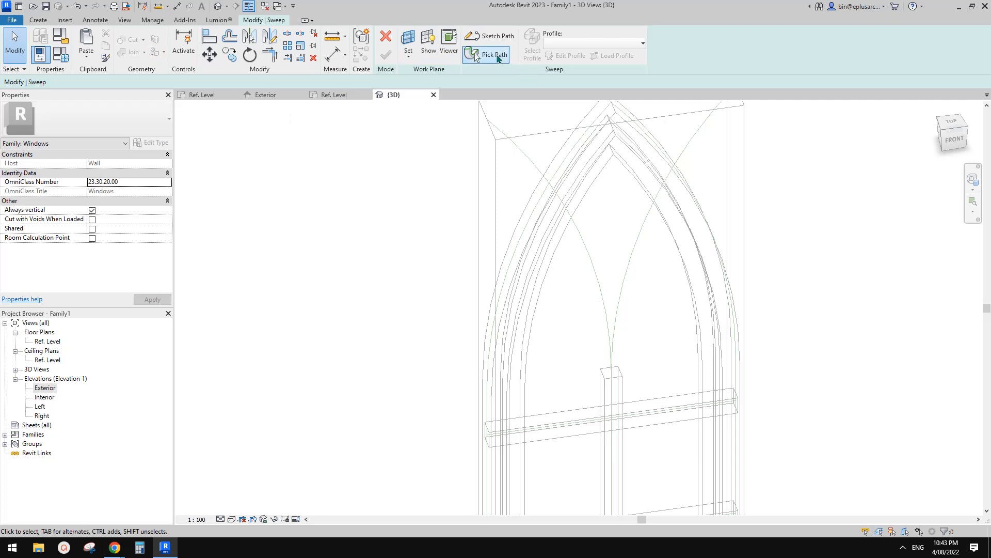
pyautogui.click(496, 55)
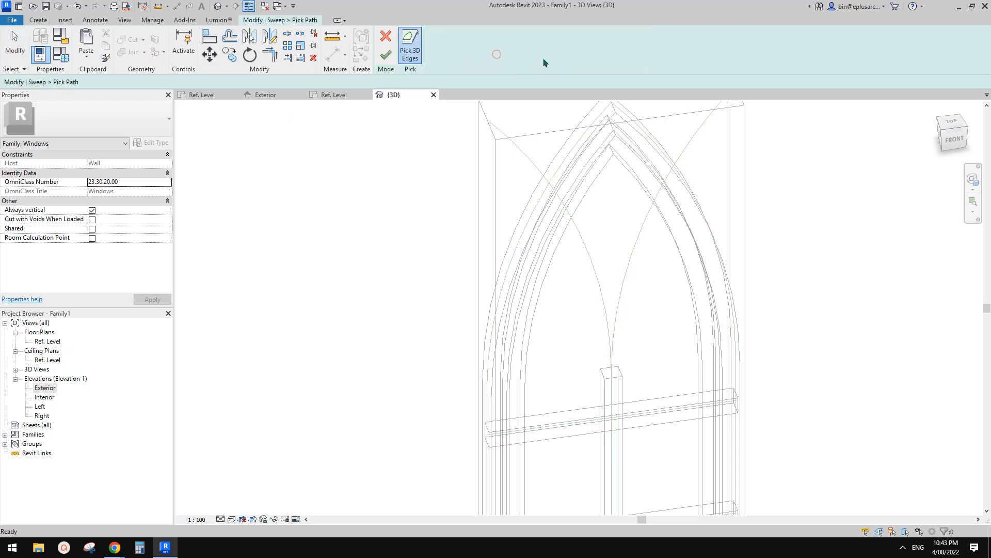
pyautogui.click(599, 290)
pyautogui.moveTo(584, 274); pyautogui.dragTo(583, 298, button='middle')
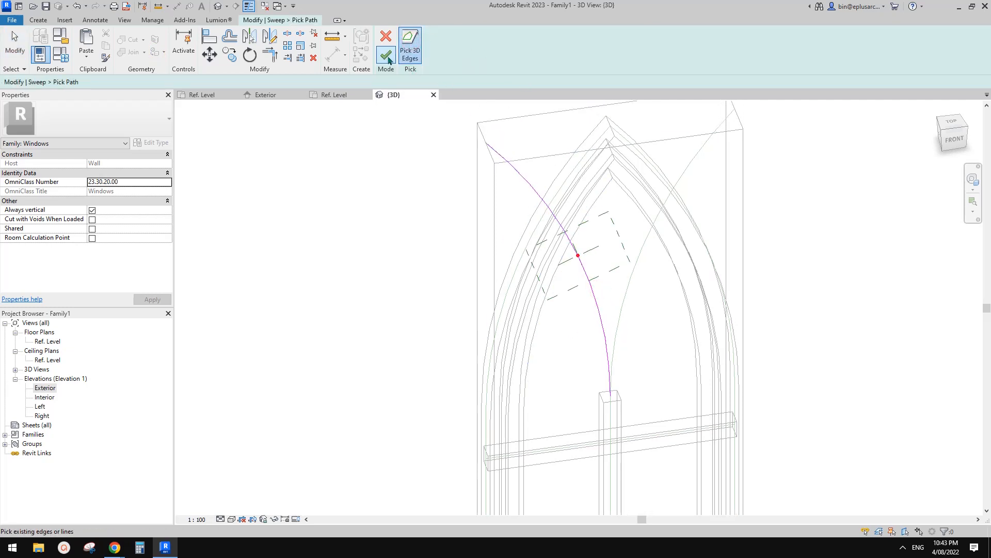
pyautogui.click(646, 255)
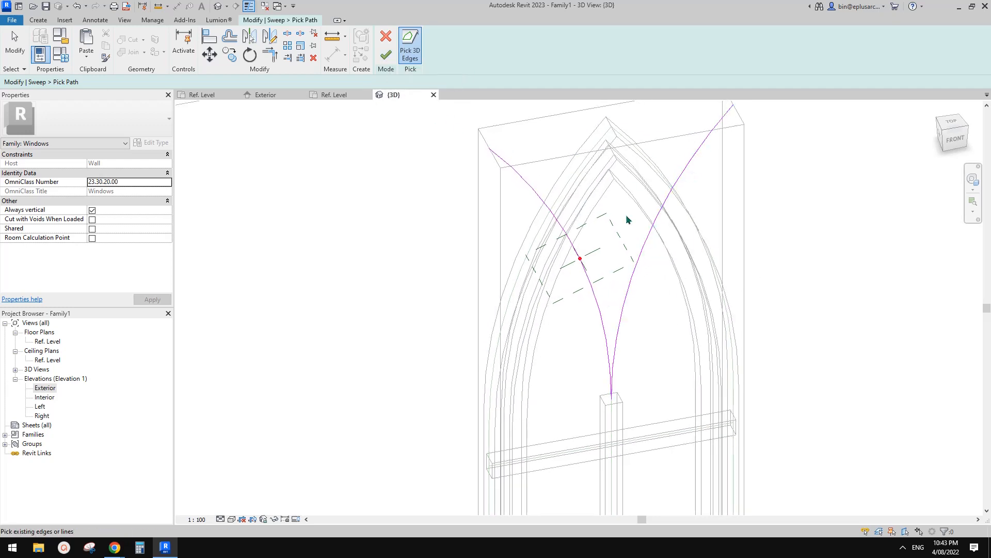
pyautogui.click(386, 54)
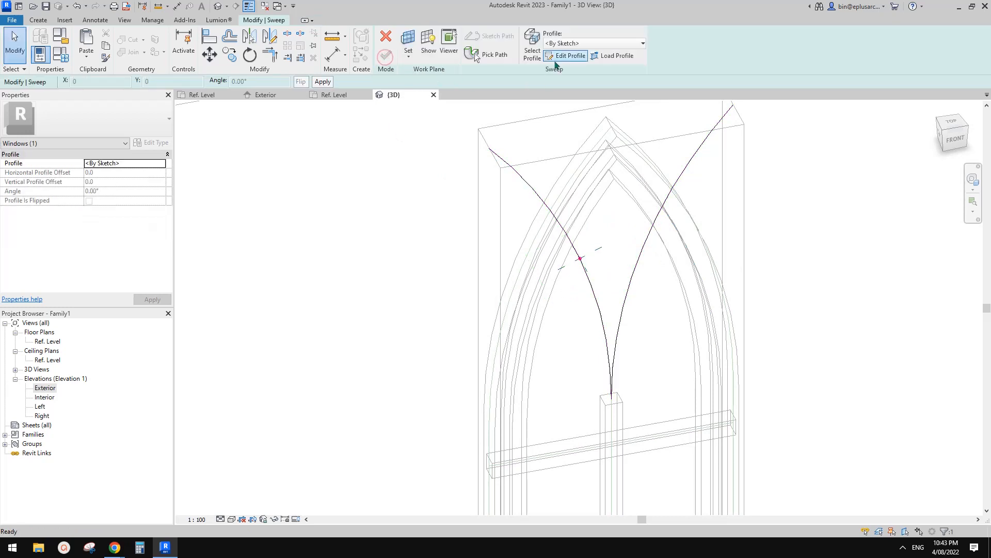
# Step: Assign the Family2:50x50 profile with a vertical offset of -25 and try to finish the sweep along both curves
pyautogui.click(579, 43)
pyautogui.click(568, 65)
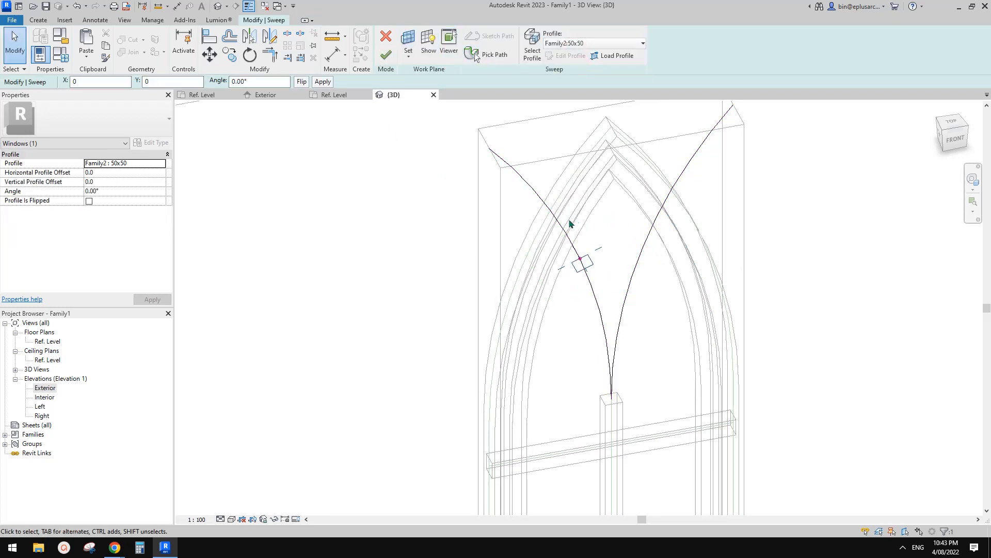
pyautogui.click(119, 182)
pyautogui.write('-')
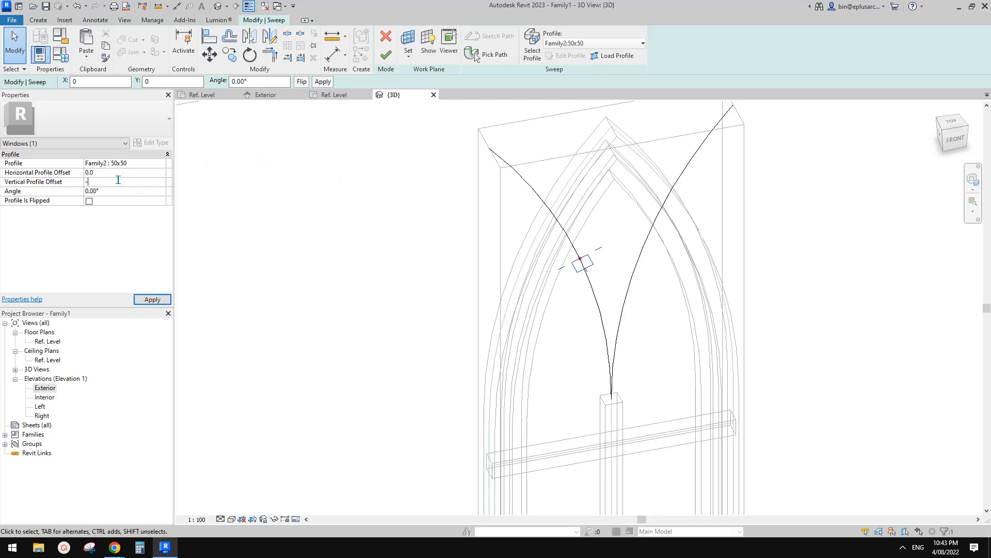
pyautogui.write('25')
pyautogui.click(385, 54)
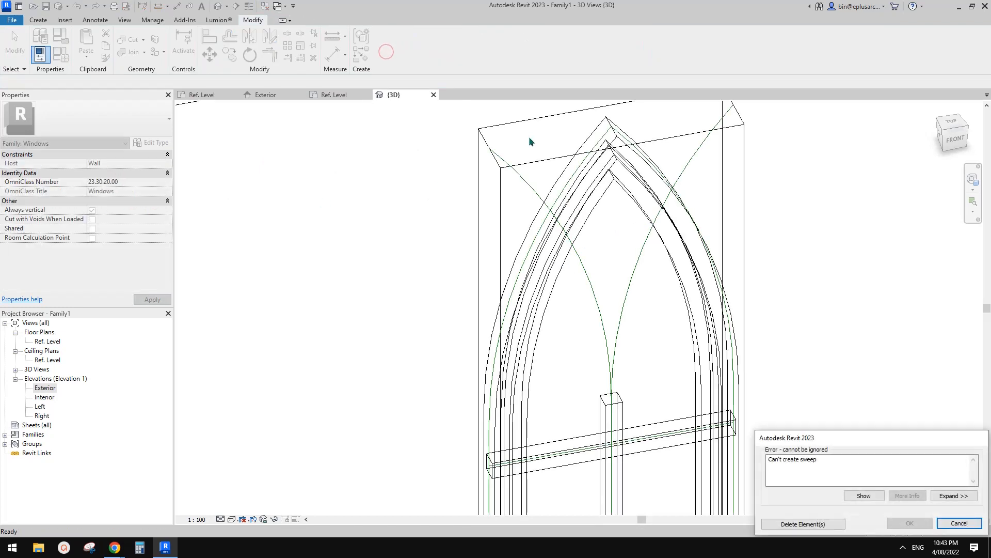
pyautogui.click(959, 523)
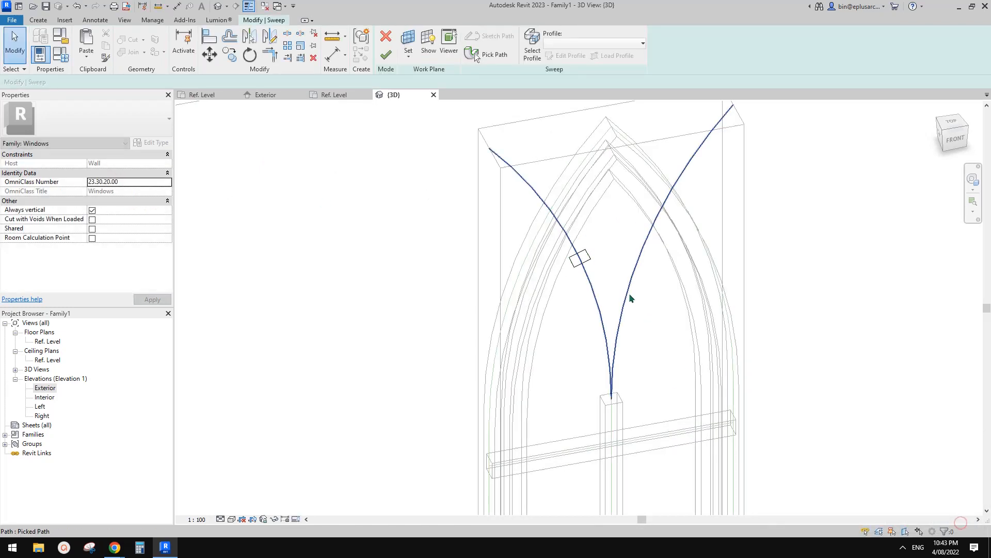
# Step: Edit the sweep's picked path to remove the right curved line, keeping only the left one
pyautogui.click(633, 273)
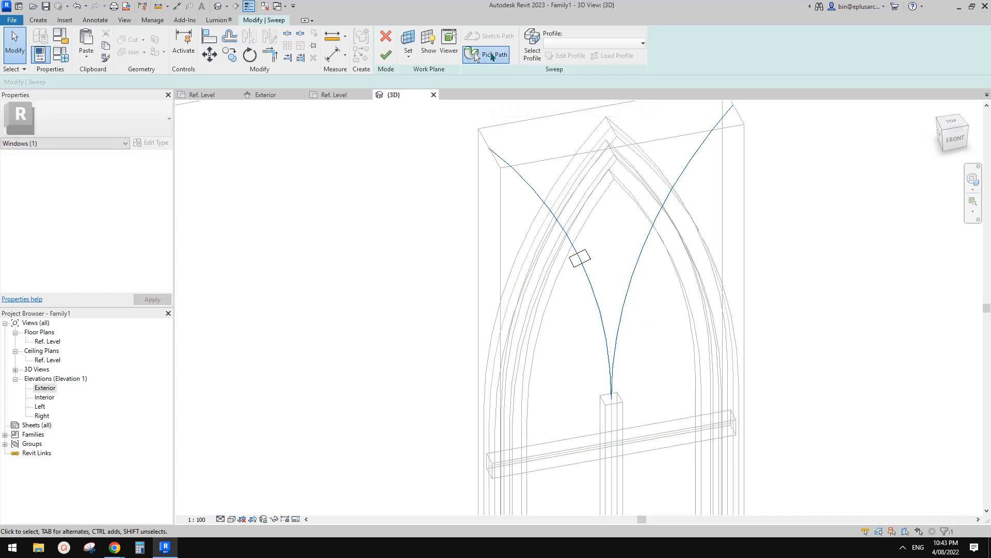
pyautogui.click(476, 54)
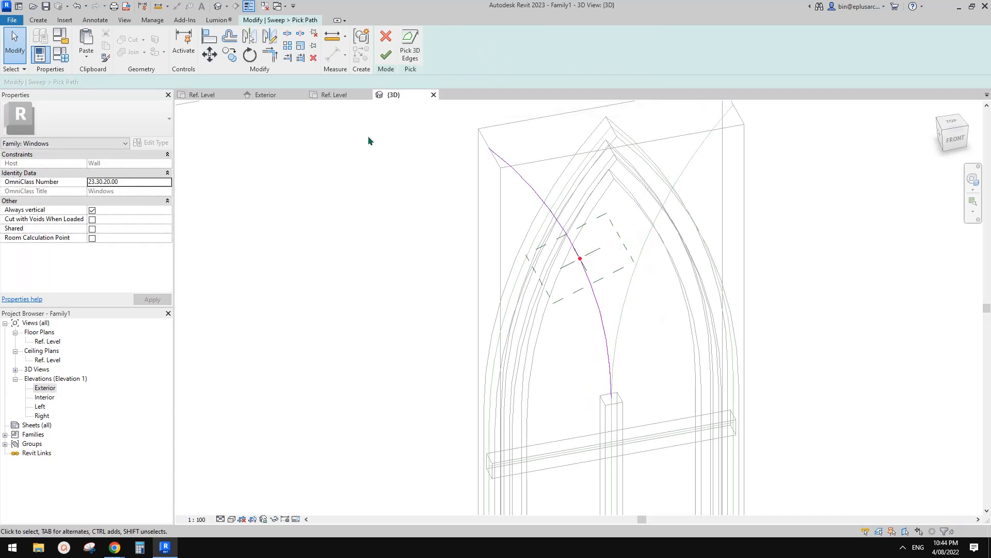
pyautogui.click(385, 55)
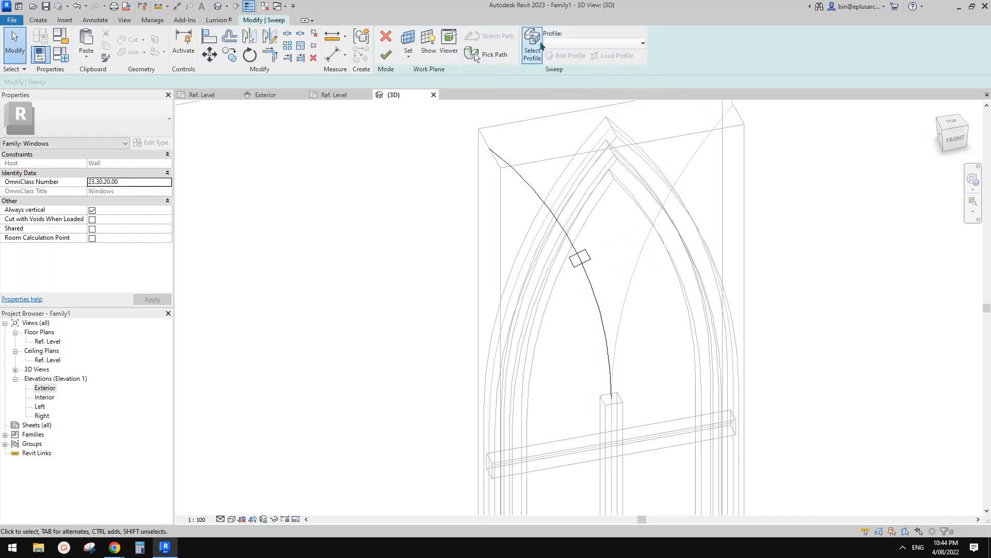
# Step: Complete the sweep along the left curved reference line with the Family2:50x50 profile
pyautogui.click(563, 44)
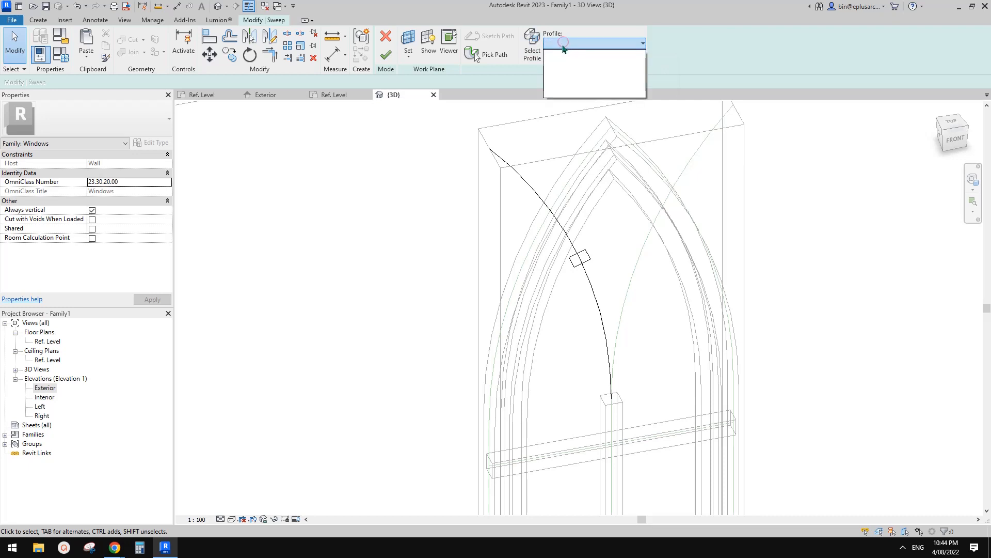
pyautogui.click(534, 50)
pyautogui.click(534, 50)
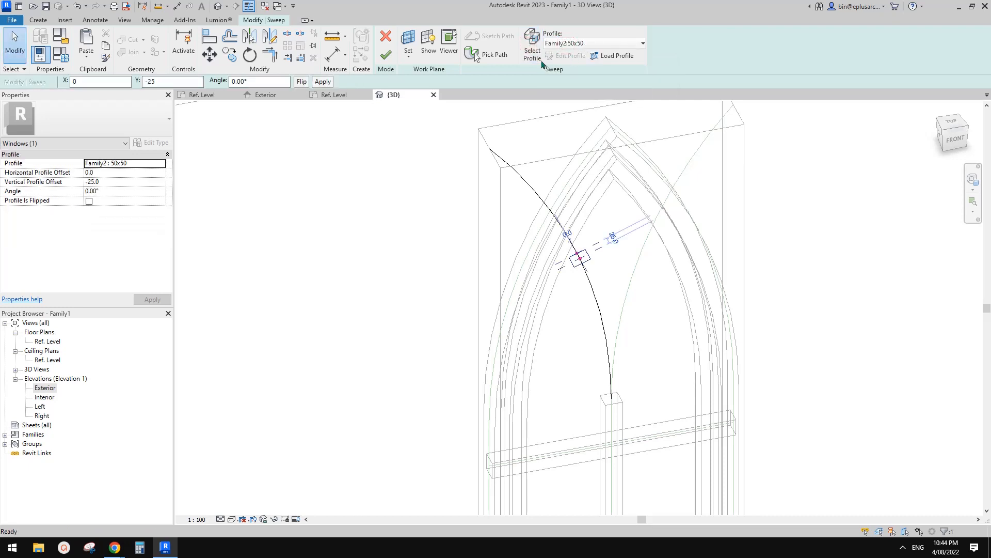
pyautogui.click(385, 57)
pyautogui.keyDown('shift'); pyautogui.moveTo(623, 213); pyautogui.dragTo(635, 264, button='middle'); pyautogui.keyUp('shift')
pyautogui.press('Escape')
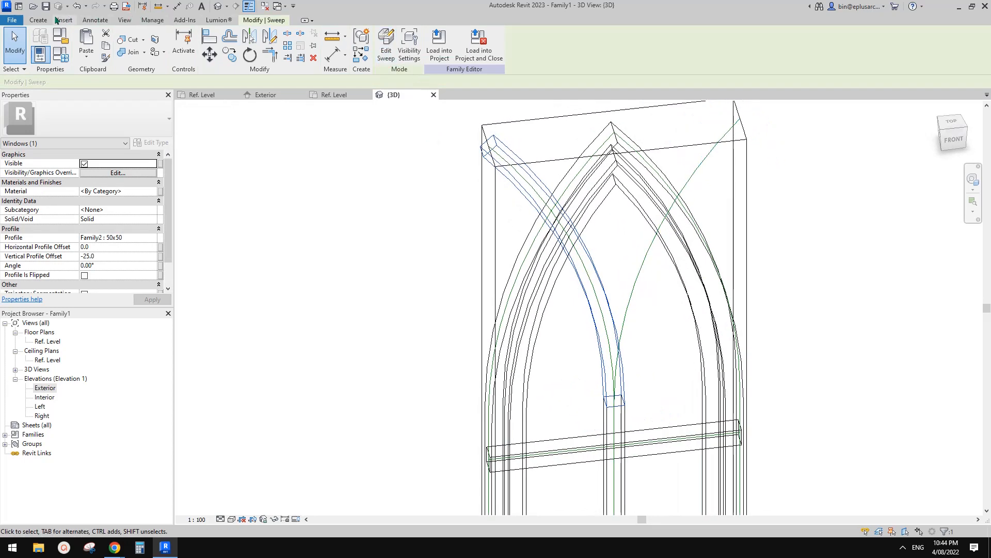
# Step: Create a sweep along the right curved reference line in the arch head using the Family2:50x50 profile
pyautogui.click(38, 20)
pyautogui.click(157, 46)
pyautogui.click(449, 46)
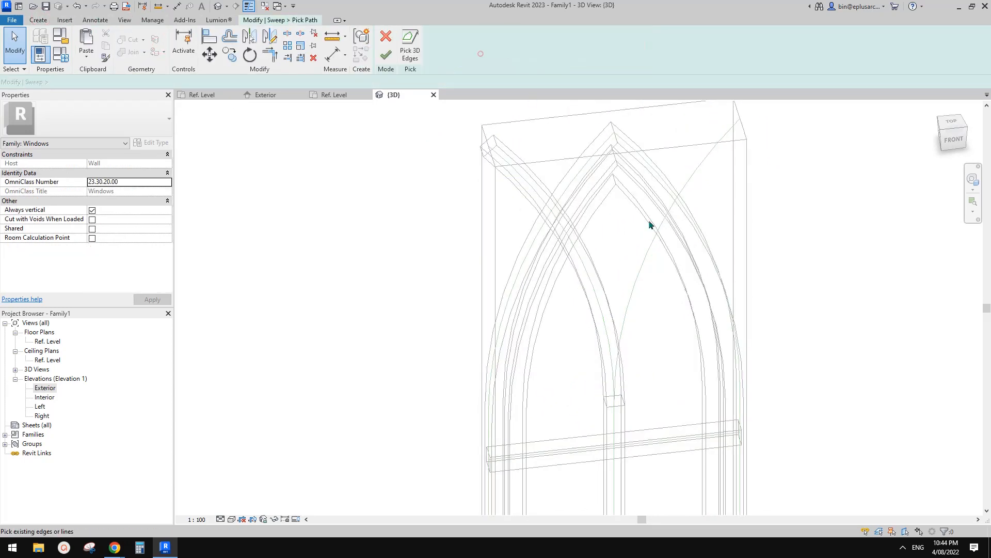
pyautogui.click(657, 226)
pyautogui.click(386, 55)
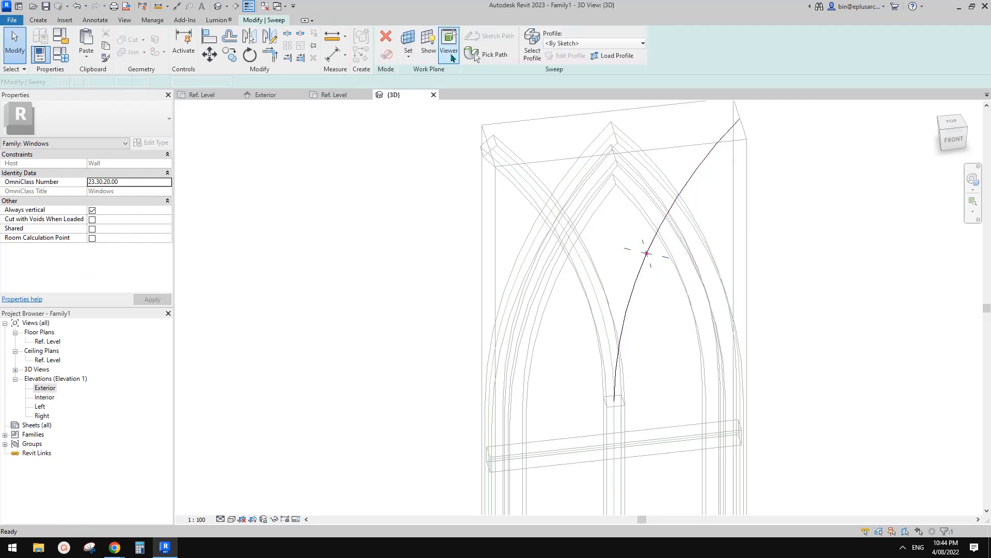
pyautogui.click(584, 43)
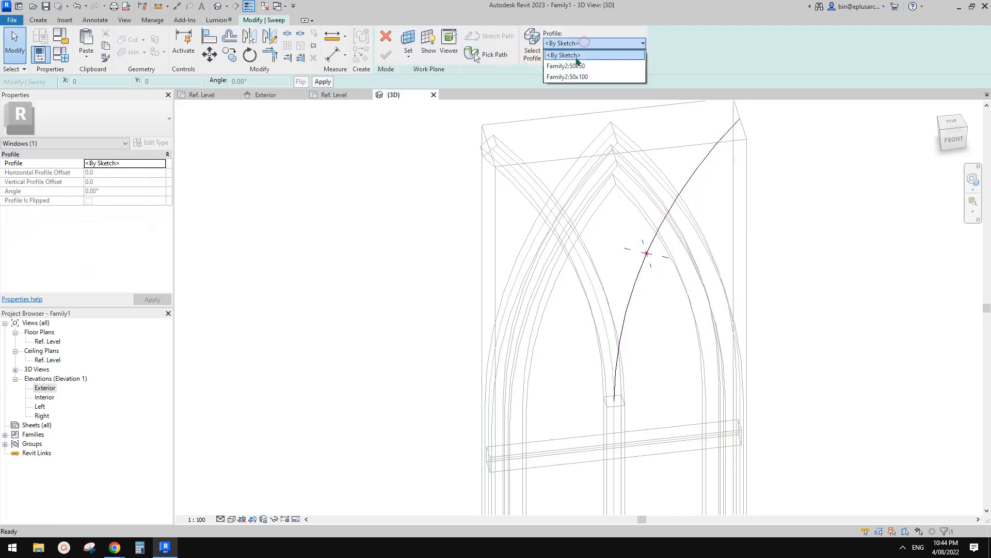
pyautogui.click(578, 65)
pyautogui.click(386, 55)
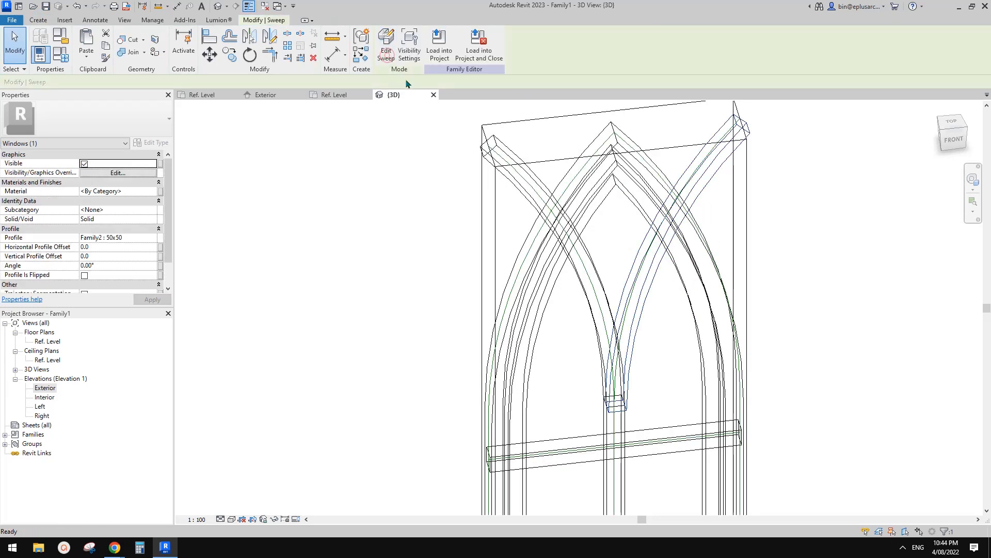
# Step: Set the right curved sweep's vertical profile offset to -25
pyautogui.click(661, 315)
pyautogui.keyDown('shift'); pyautogui.moveTo(663, 341); pyautogui.dragTo(718, 364, button='middle'); pyautogui.keyUp('shift')
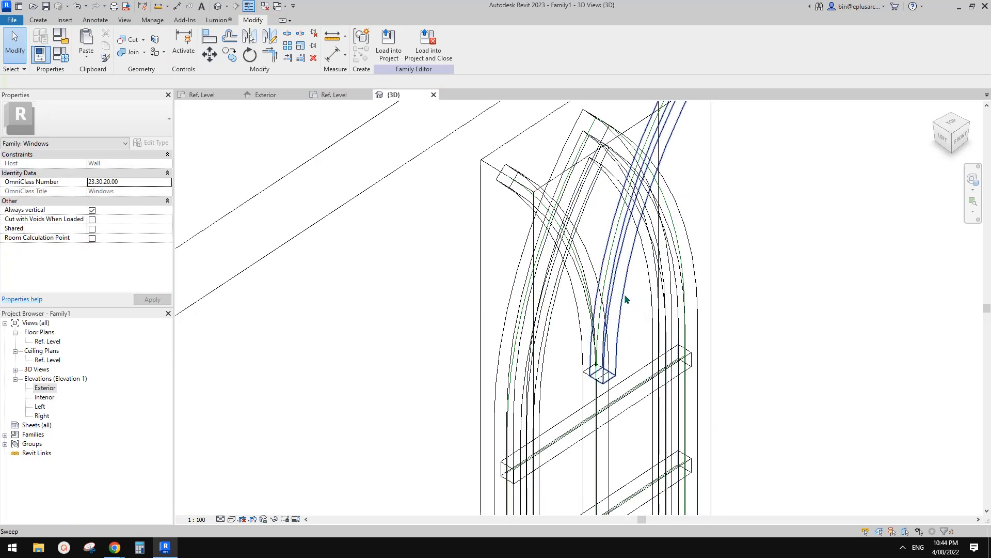
pyautogui.click(625, 298)
pyautogui.click(110, 259)
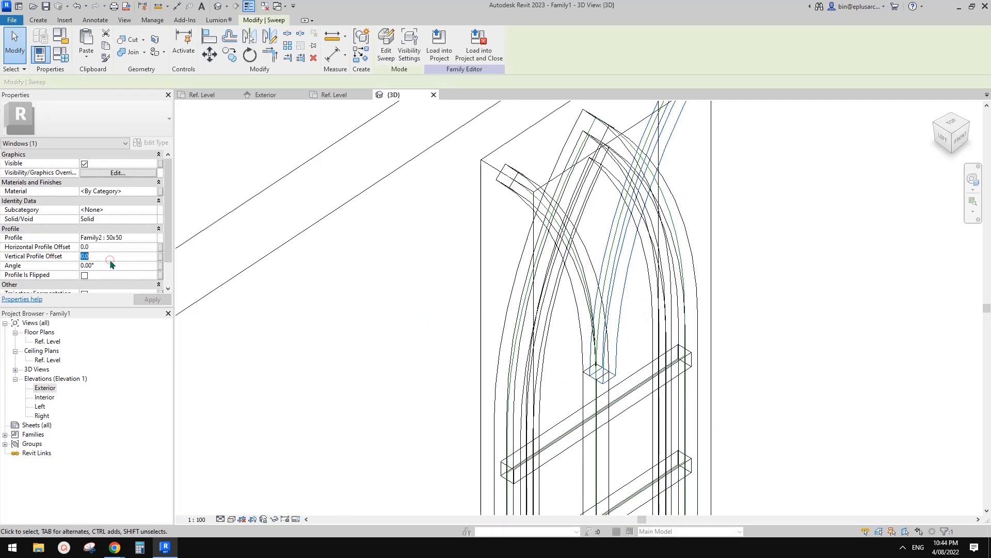
pyautogui.write('-25')
pyautogui.click(708, 313)
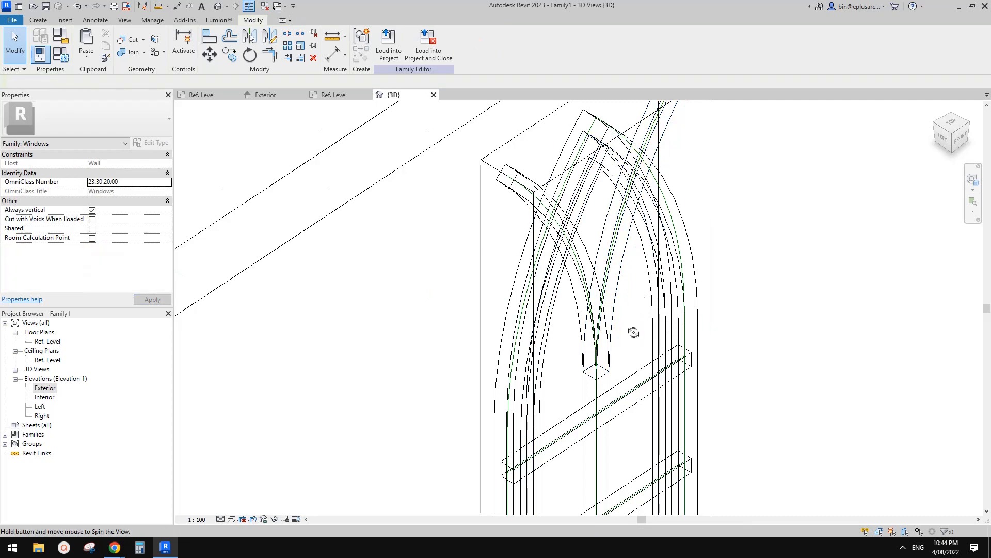
# Step: Show the 3D view in hidden line style and join the two curved mullions with each other and the central mullion
pyautogui.keyDown('shift'); pyautogui.moveTo(633, 332); pyautogui.dragTo(599, 320, button='middle'); pyautogui.keyUp('shift')
pyautogui.scroll(-1, 671, 250)
pyautogui.moveTo(671, 251); pyautogui.dragTo(626, 202, button='middle')
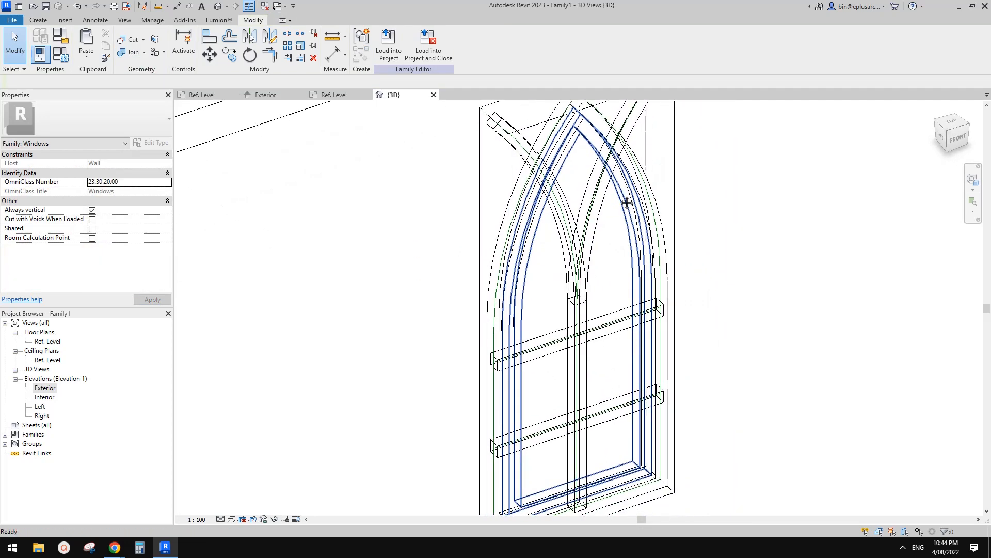
pyautogui.press('h')
pyautogui.press('l')
pyautogui.moveTo(642, 272); pyautogui.dragTo(575, 255, button='middle')
pyautogui.scroll(1, 576, 253)
pyautogui.click(135, 56)
pyautogui.scroll(1, 568, 245)
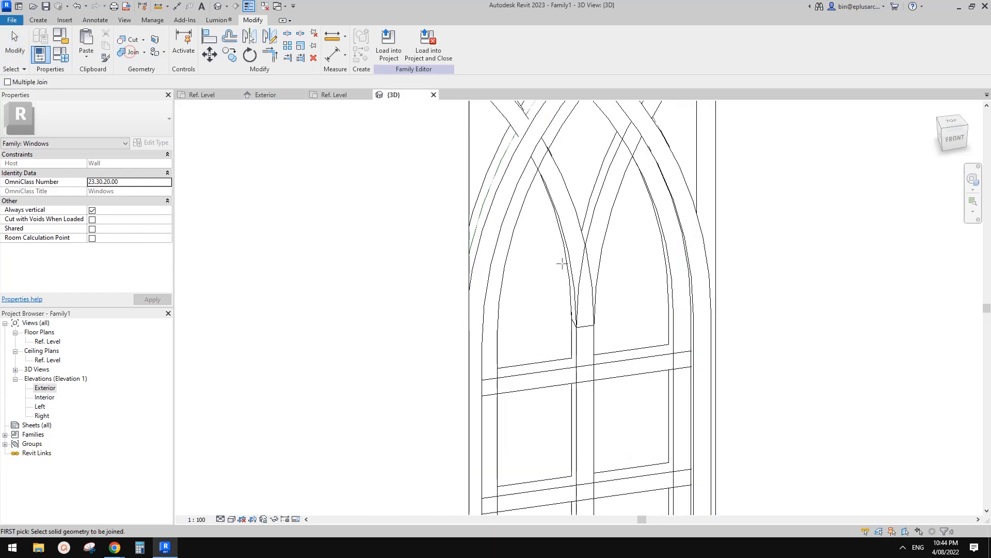
pyautogui.click(589, 328)
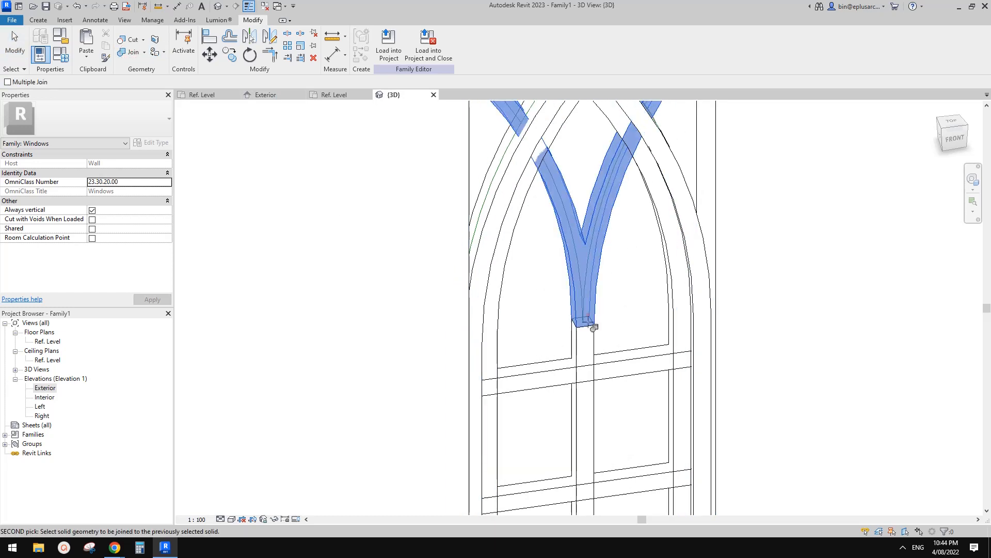
pyautogui.scroll(-2, 593, 351)
pyautogui.keyDown('shift'); pyautogui.moveTo(594, 351); pyautogui.dragTo(617, 195, button='middle'); pyautogui.keyUp('shift')
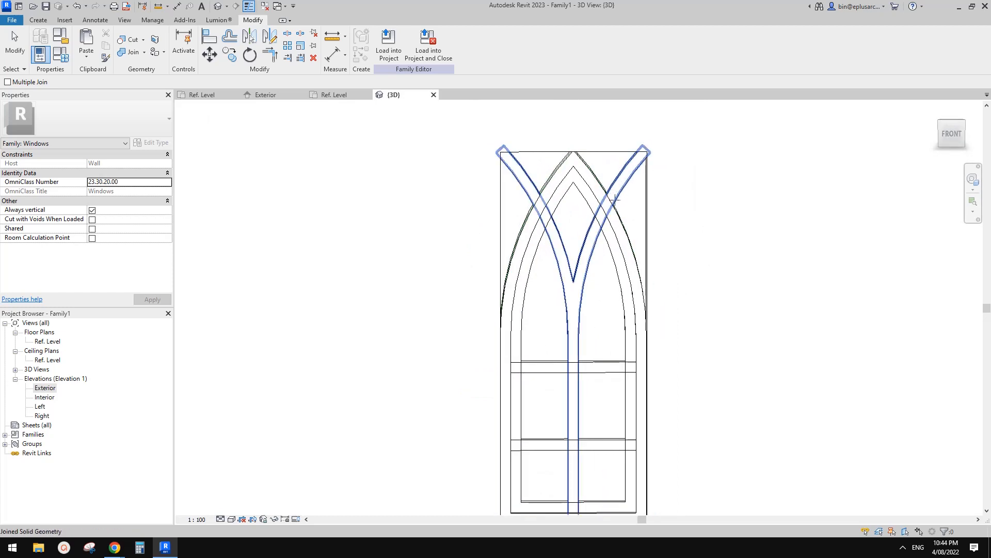
# Step: Join the curved mullions and both horizontal transoms to the inner arched frame
pyautogui.scroll(3, 616, 191)
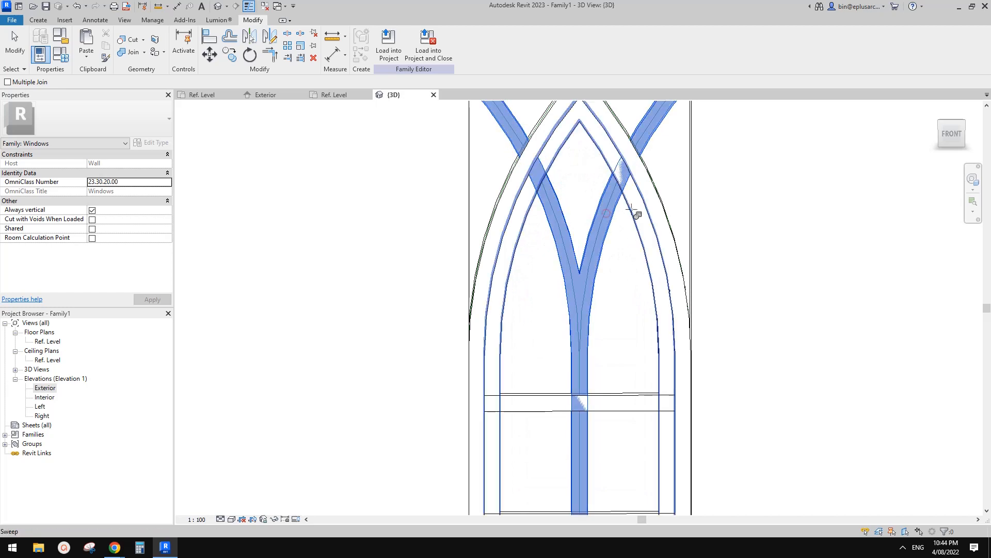
pyautogui.scroll(-2, 636, 209)
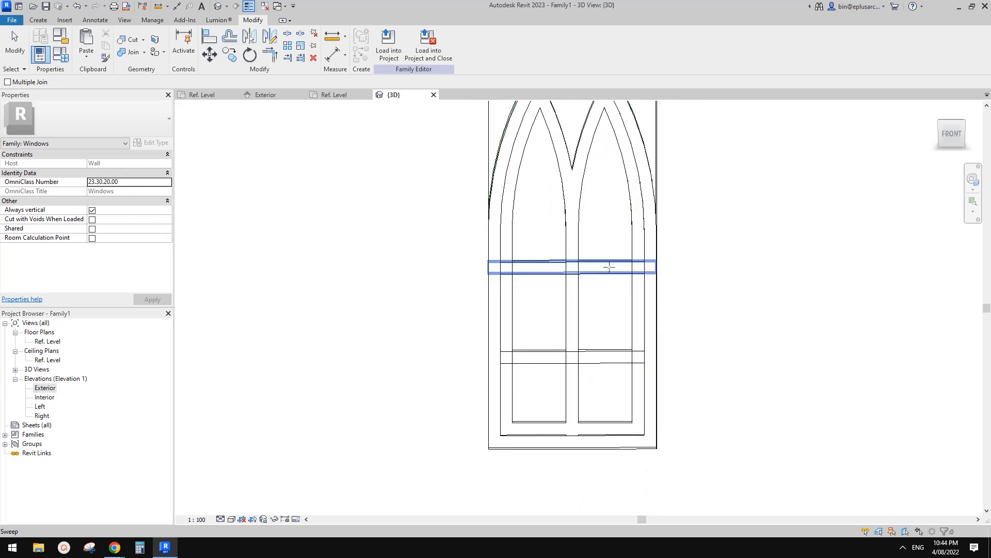
pyautogui.click(609, 267)
pyautogui.click(639, 249)
pyautogui.click(618, 355)
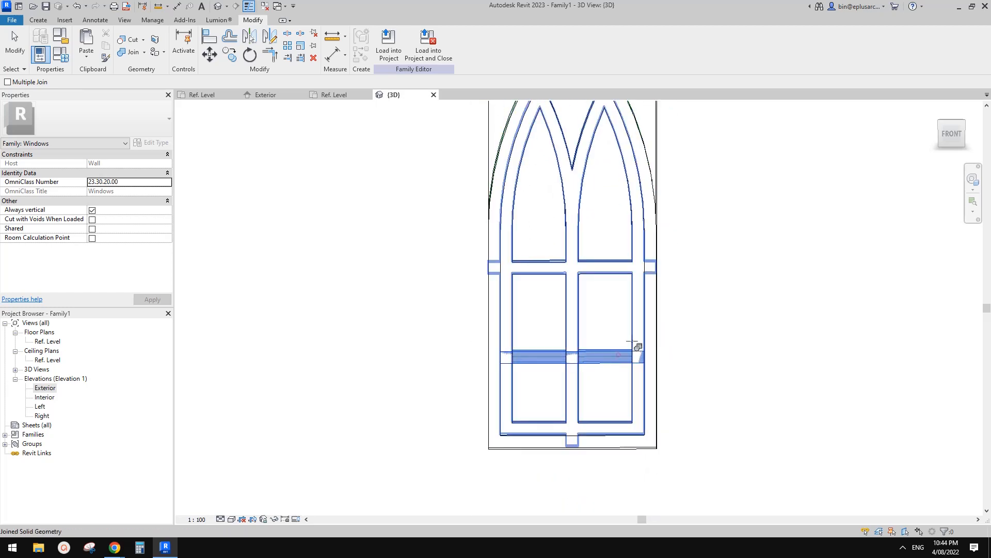
pyautogui.click(634, 338)
pyautogui.press('Escape')
# Step: Examine the upper transom sweep and the curved mullions where they run past the arched frame
pyautogui.keyDown('shift'); pyautogui.moveTo(650, 332); pyautogui.dragTo(635, 288, button='middle'); pyautogui.keyUp('shift')
pyautogui.click(628, 291)
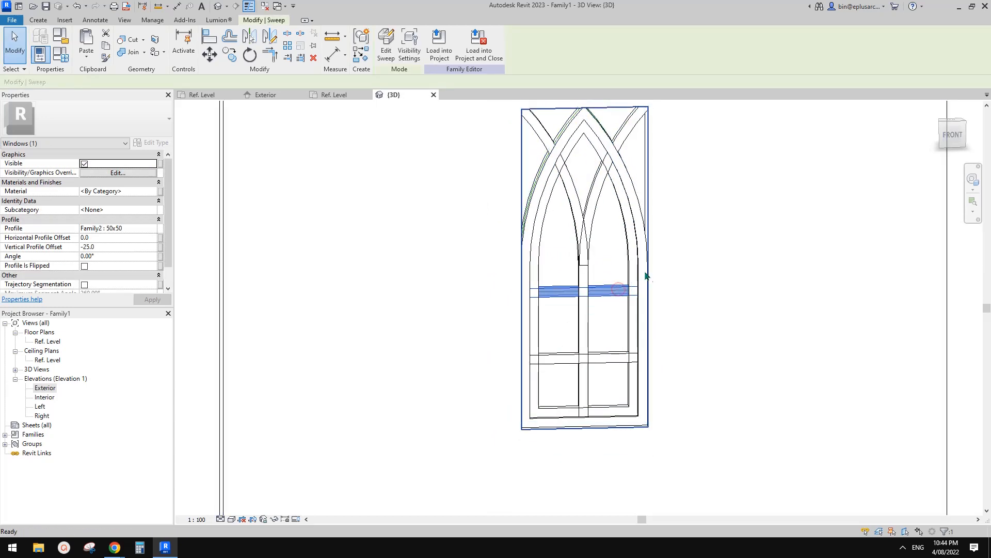
pyautogui.press('Escape')
pyautogui.click(618, 288)
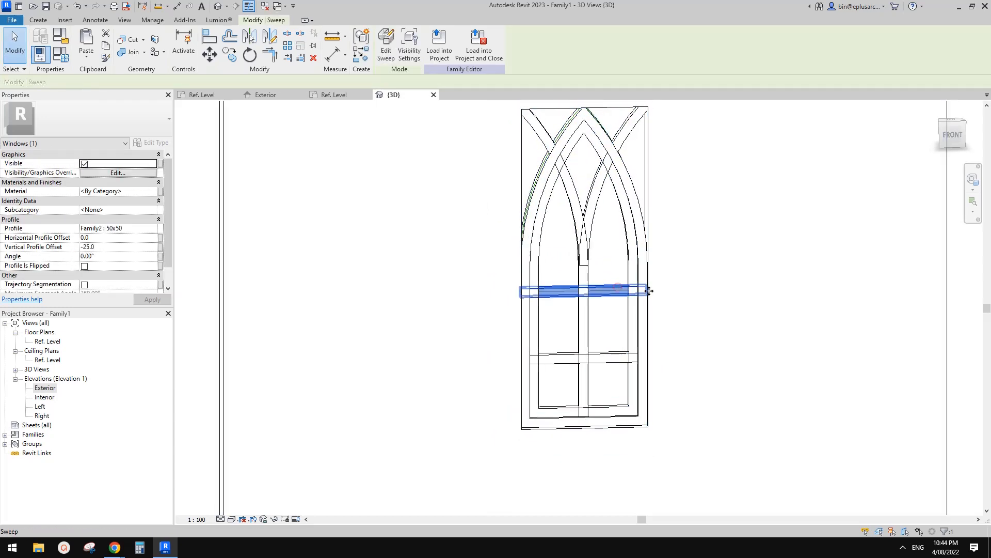
pyautogui.moveTo(579, 244); pyautogui.dragTo(578, 274, button='middle')
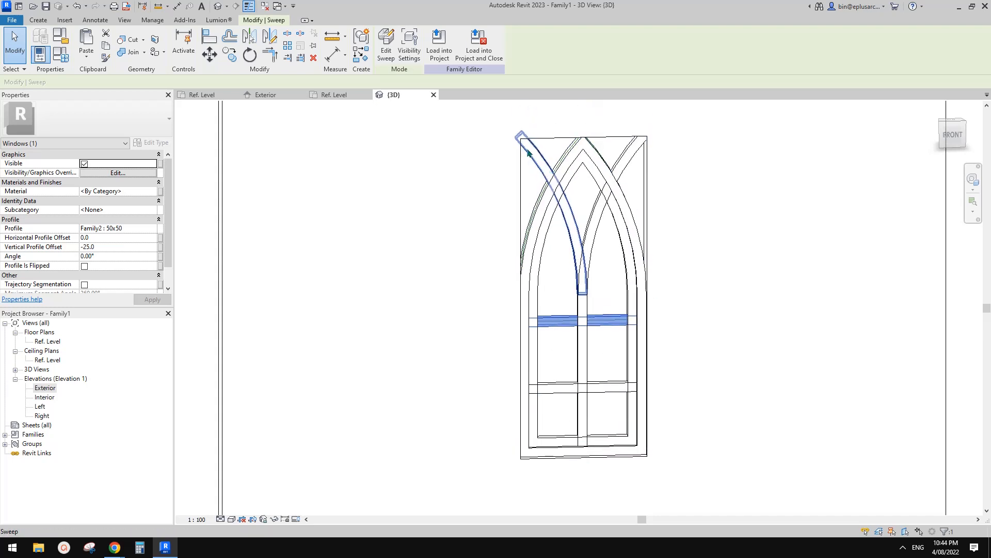
pyautogui.moveTo(623, 197)
pyautogui.keyDown('shift'); pyautogui.mouseDown(button='middle')
pyautogui.moveTo(640, 254)
pyautogui.moveTo(613, 205)
pyautogui.mouseUp(button='middle'); pyautogui.keyUp('shift')
pyautogui.press('Escape')
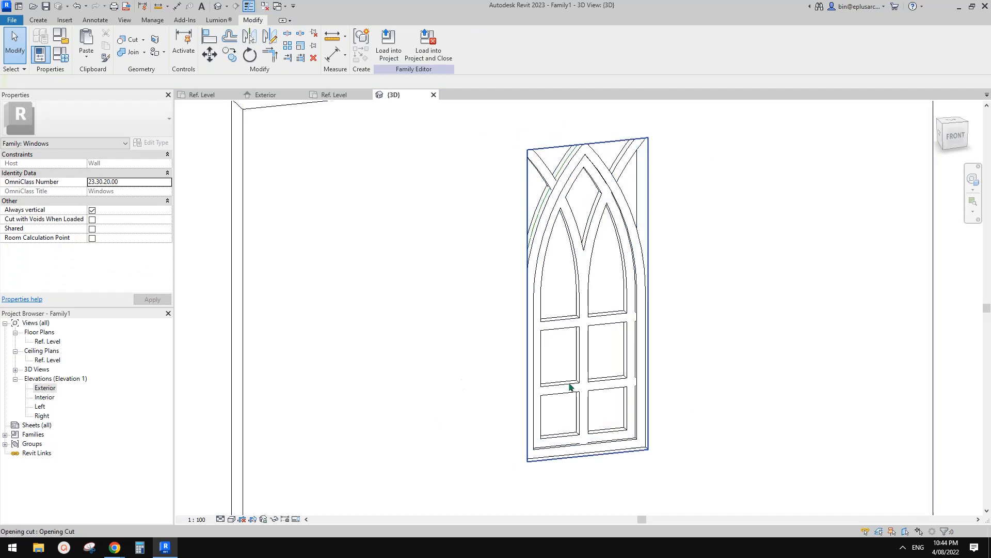
# Step: Temporarily hide the host wall in the 3D view so the whole window frame is exposed
pyautogui.keyDown('shift'); pyautogui.moveTo(552, 293); pyautogui.dragTo(740, 231, button='middle'); pyautogui.keyUp('shift')
pyautogui.click(718, 229)
pyautogui.press('h')
pyautogui.moveTo(664, 263)
pyautogui.keyDown('shift'); pyautogui.mouseDown(button='middle')
pyautogui.moveTo(669, 247)
pyautogui.moveTo(656, 252)
pyautogui.mouseUp(button='middle'); pyautogui.keyUp('shift')
pyautogui.scroll(1, 526, 334)
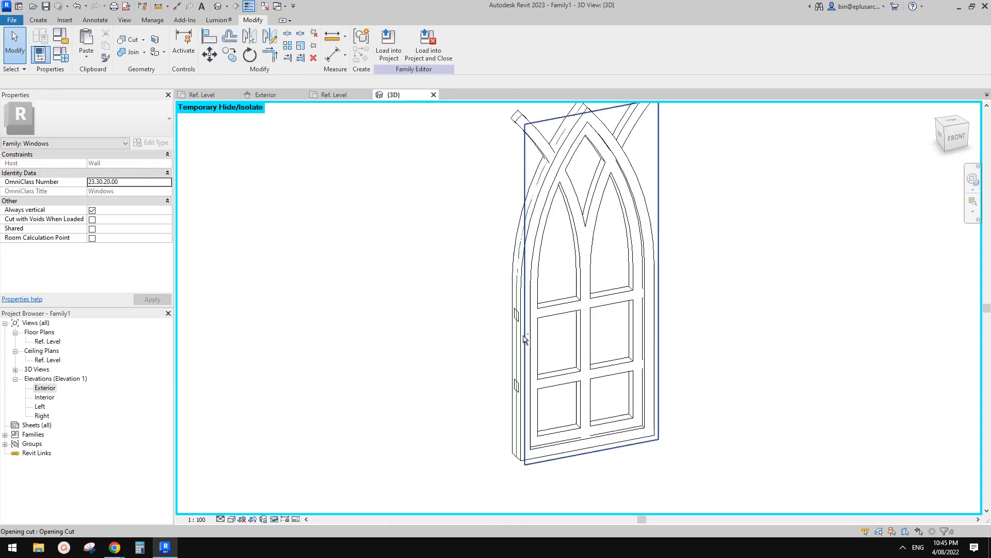
pyautogui.keyDown('shift'); pyautogui.moveTo(527, 338); pyautogui.dragTo(537, 332, button='middle'); pyautogui.keyUp('shift')
pyautogui.keyDown('shift'); pyautogui.moveTo(545, 122); pyautogui.dragTo(582, 253, button='middle'); pyautogui.keyUp('shift')
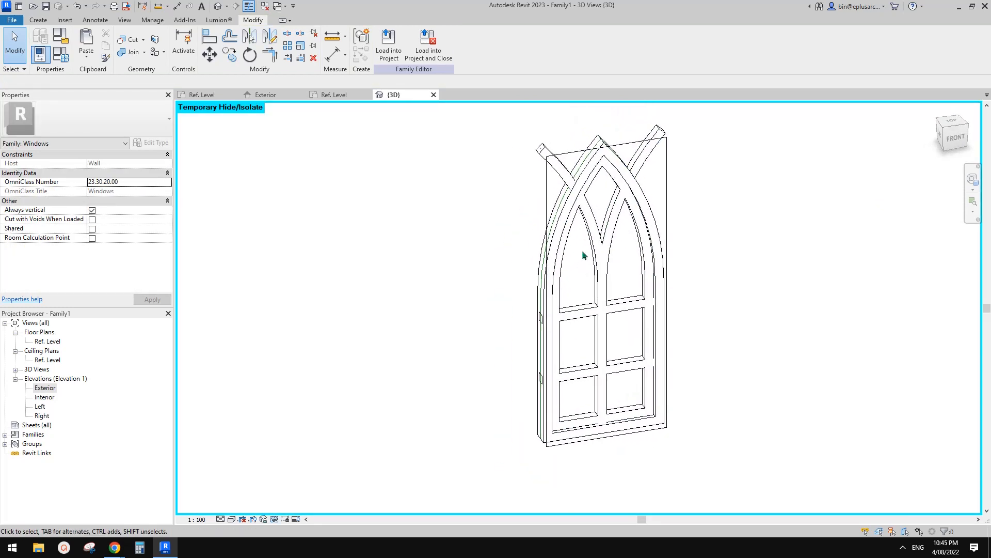
pyautogui.click(586, 163)
pyautogui.moveTo(600, 176); pyautogui.dragTo(598, 164, button='middle')
pyautogui.click(599, 188)
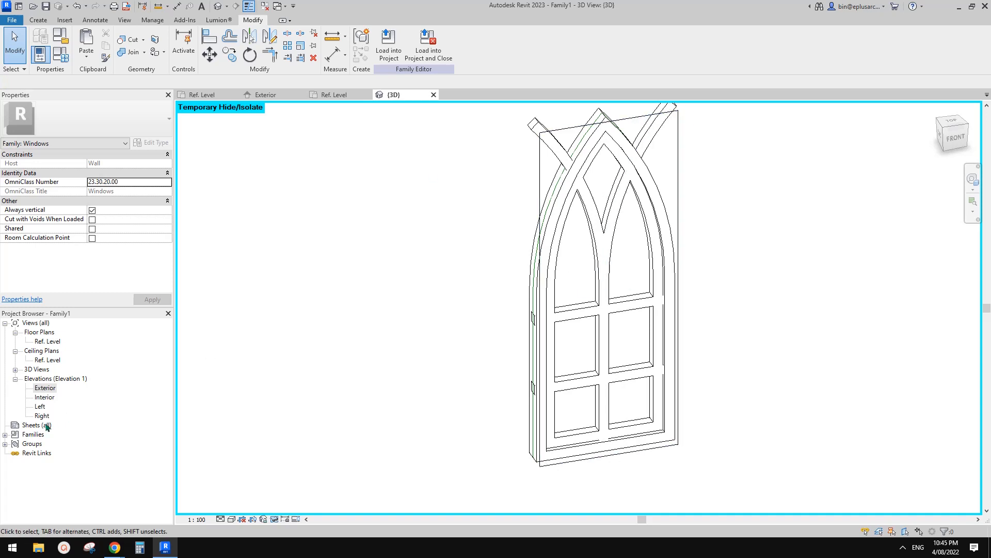
# Step: Duplicate the 50x100 type of the Family2 profile and name the copy 100x1000
pyautogui.click(33, 434)
pyautogui.click(4, 434)
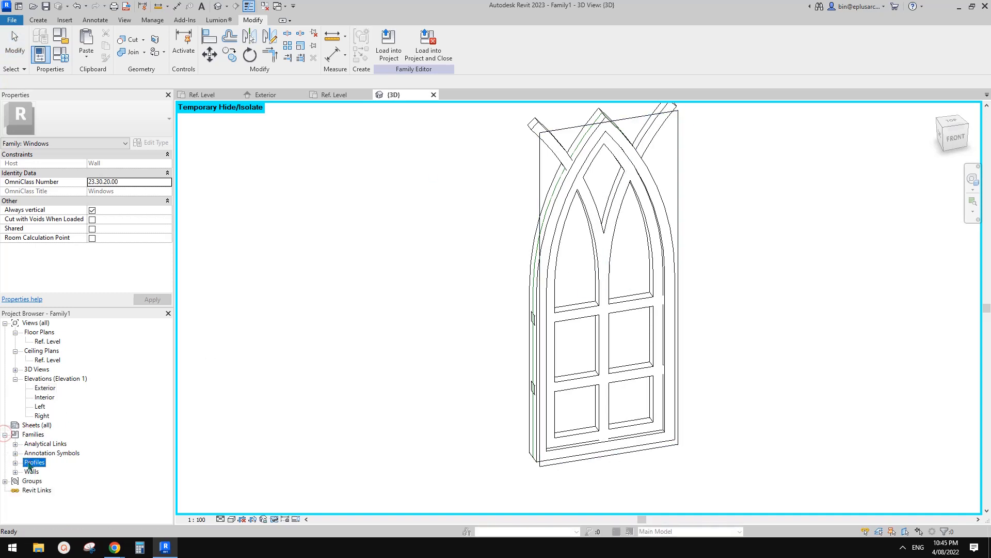
pyautogui.click(15, 462)
pyautogui.click(44, 471)
pyautogui.rightClick(40, 474)
pyautogui.click(26, 471)
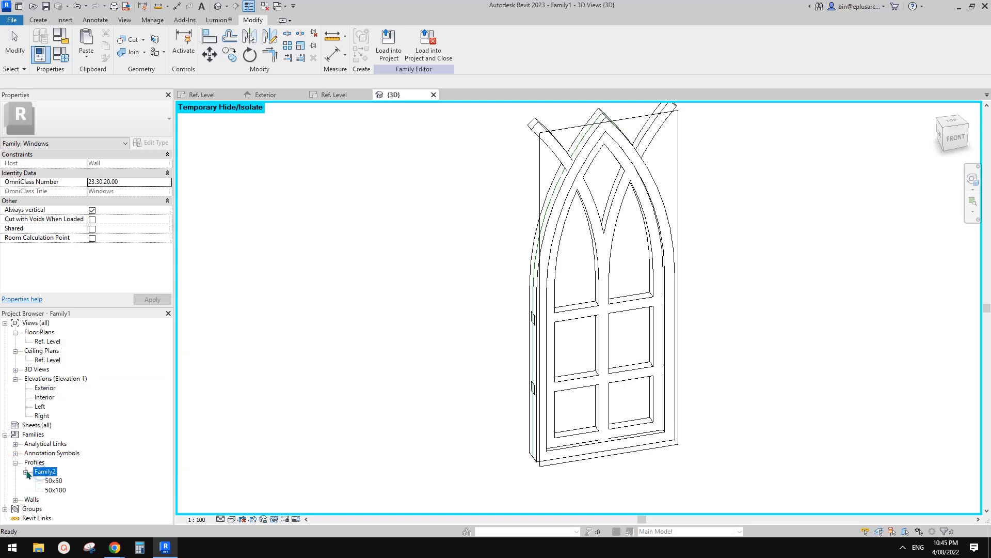
pyautogui.click(26, 470)
pyautogui.click(26, 472)
pyautogui.click(56, 490)
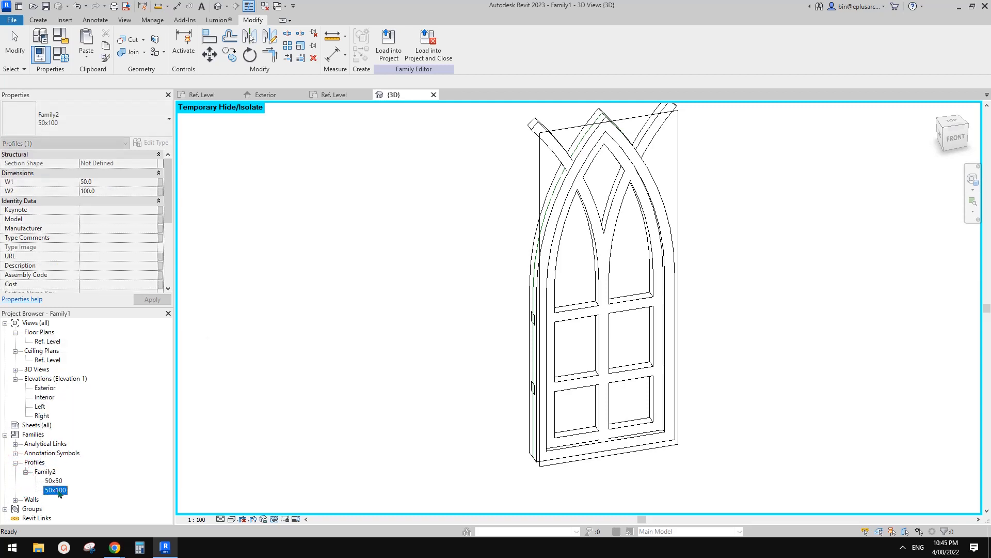
pyautogui.rightClick(57, 490)
pyautogui.click(98, 347)
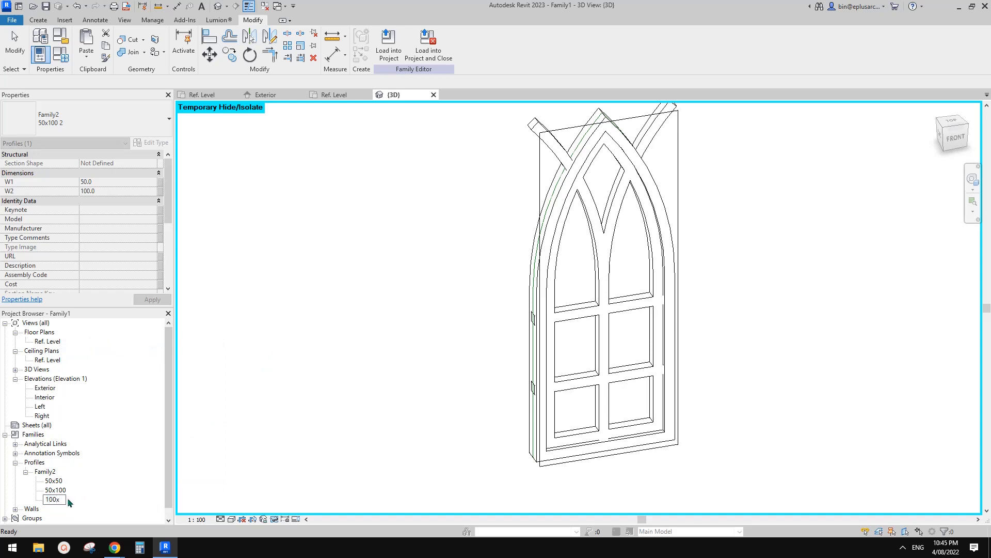
pyautogui.write('100x1000')
pyautogui.click(117, 476)
# Step: Set the 100x1000 profile type's W1 to 100 and W2 to 1000
pyautogui.doubleClick(61, 500)
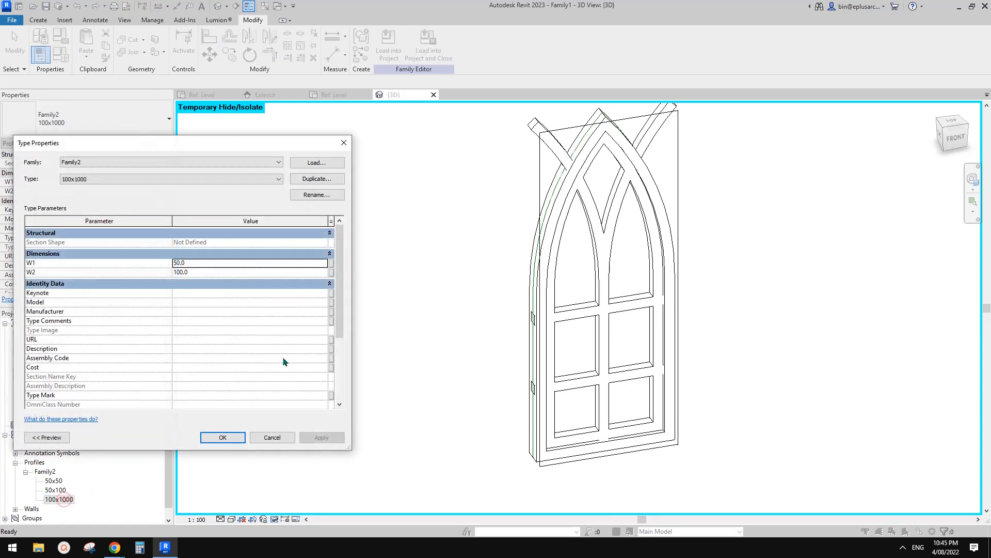
pyautogui.click(206, 265)
pyautogui.write('10')
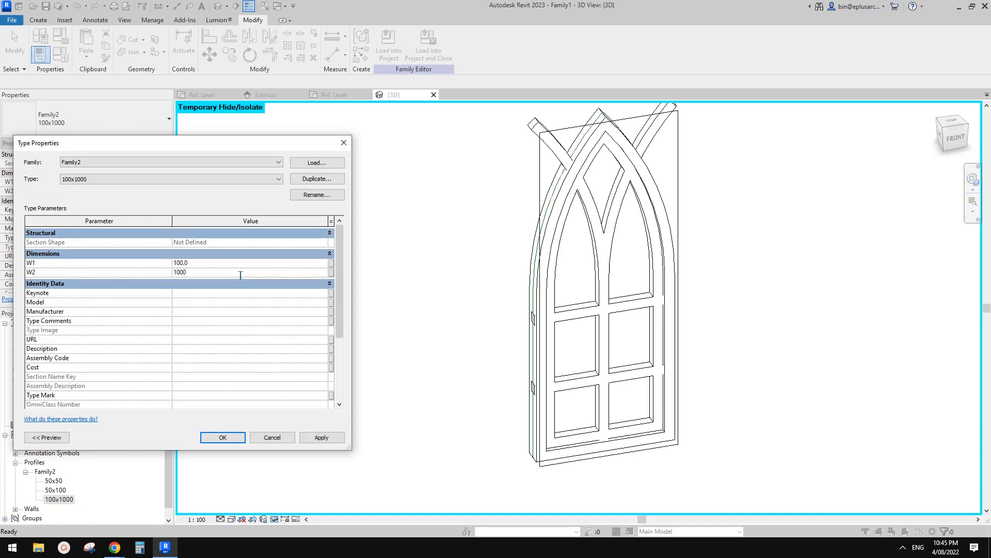
pyautogui.click(231, 436)
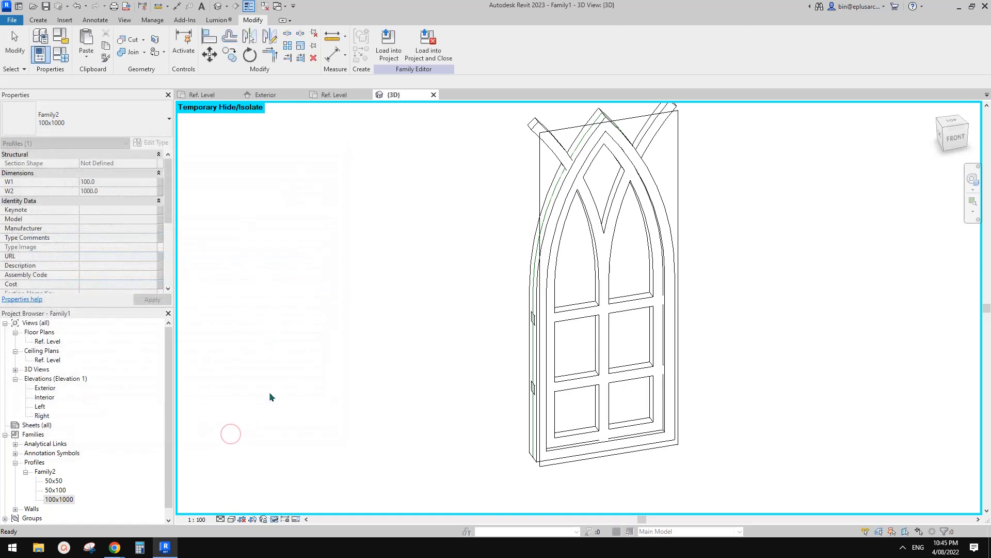
pyautogui.click(455, 274)
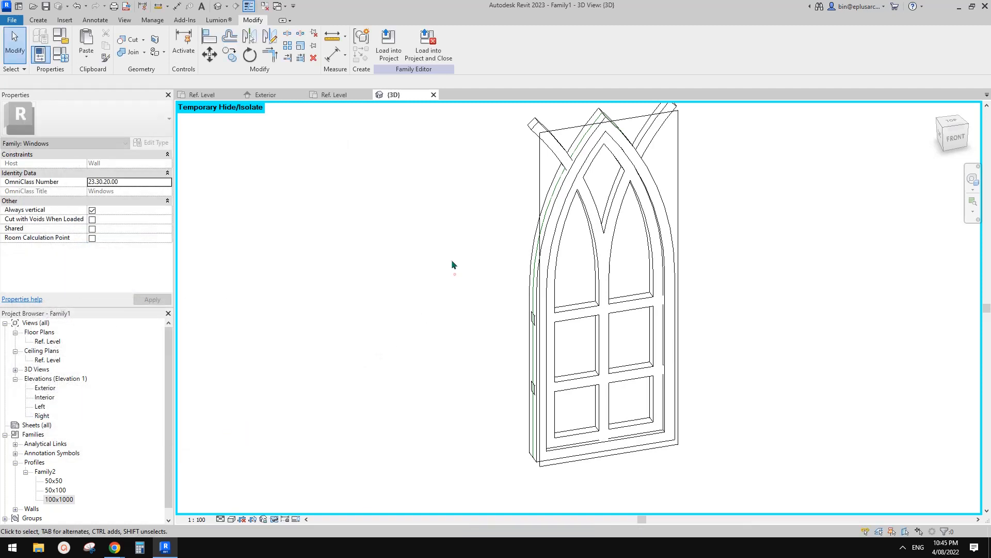
# Step: Temporarily hide the outer arched frame sweep in the 3D view
pyautogui.moveTo(464, 248); pyautogui.dragTo(414, 280, button='middle')
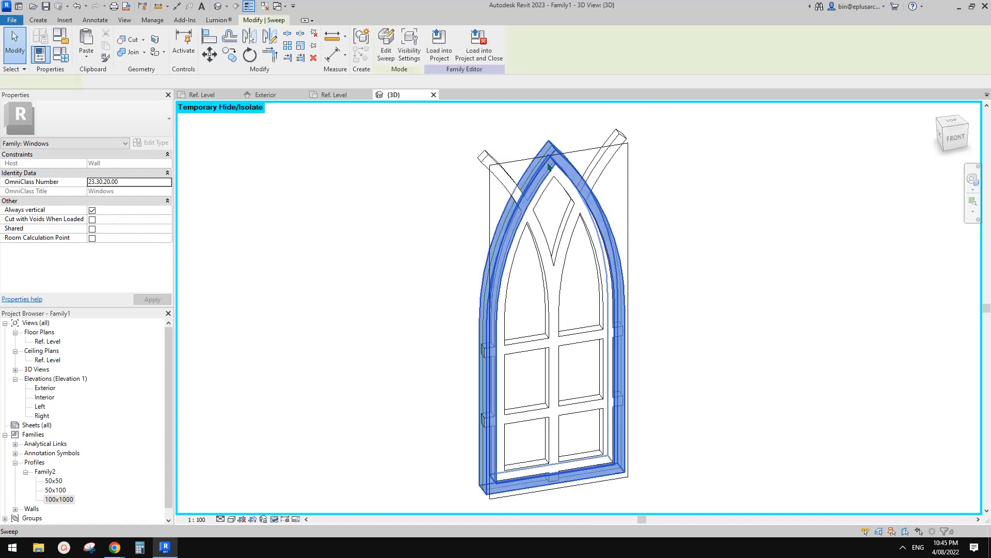
pyautogui.click(548, 166)
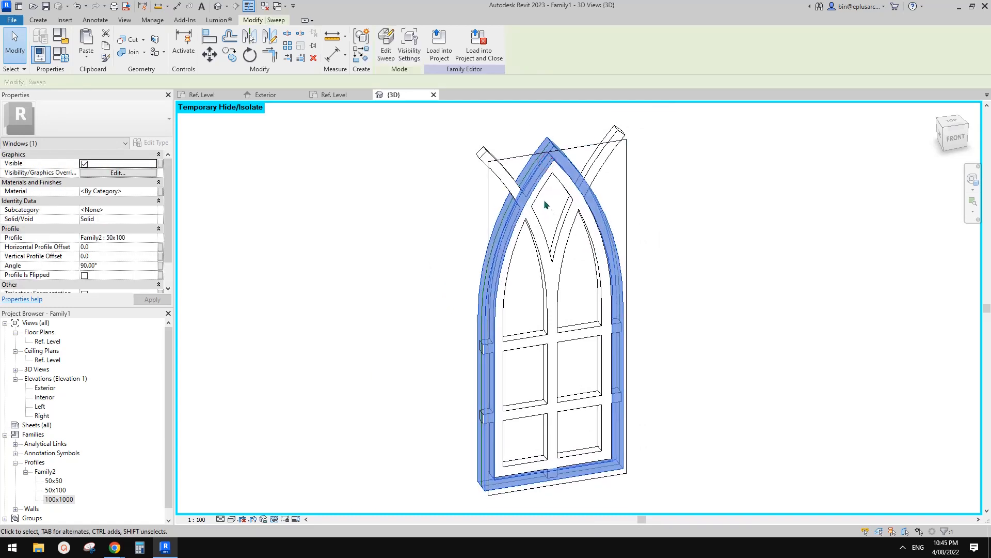
pyautogui.click(544, 199)
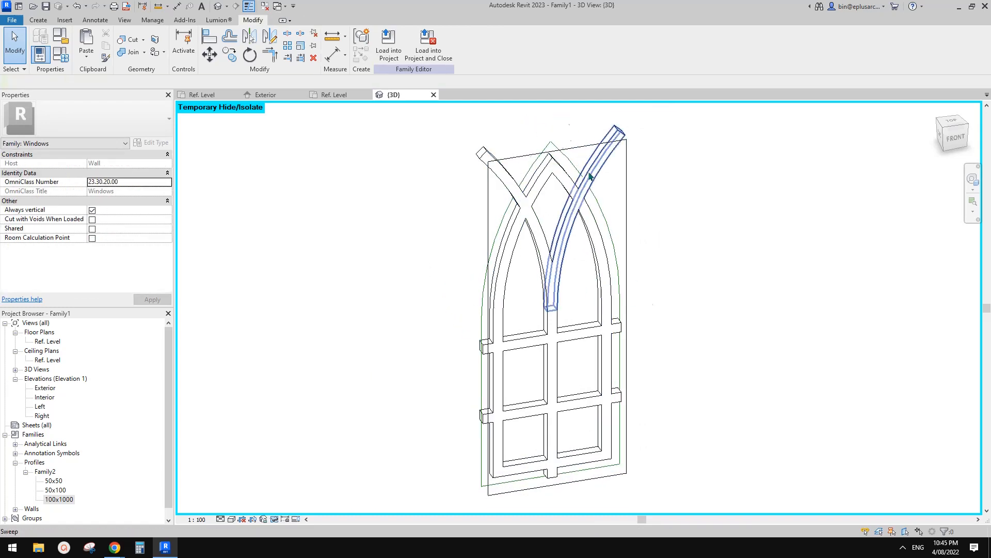
# Step: Start a solid sweep and pick the closed arched reference lines around the window, including both sides and the sill, as its path
pyautogui.moveTo(518, 275)
pyautogui.mouseDown(button='middle')
pyautogui.moveTo(516, 263)
pyautogui.moveTo(517, 272)
pyautogui.mouseUp(button='middle')
pyautogui.moveTo(539, 296); pyautogui.dragTo(536, 273, button='middle')
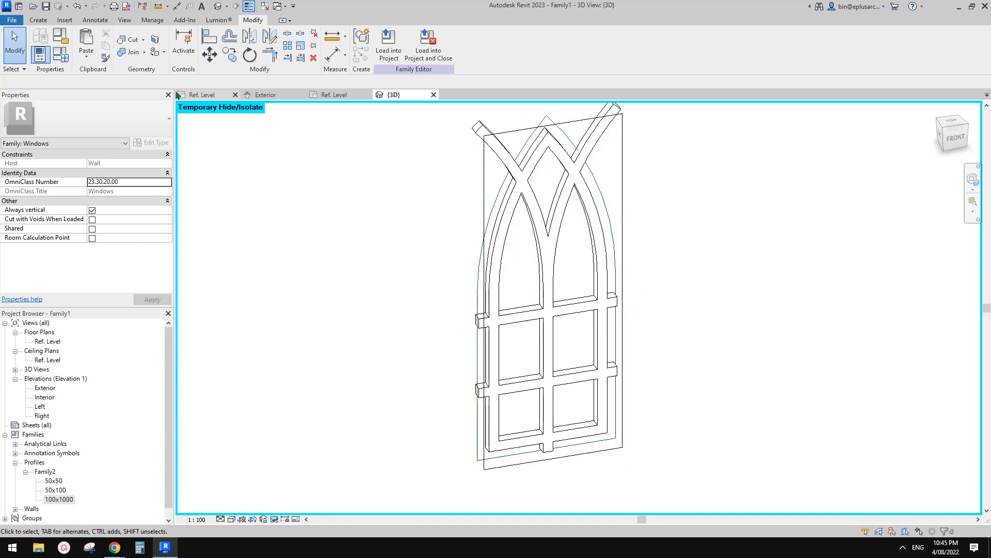
pyautogui.click(39, 21)
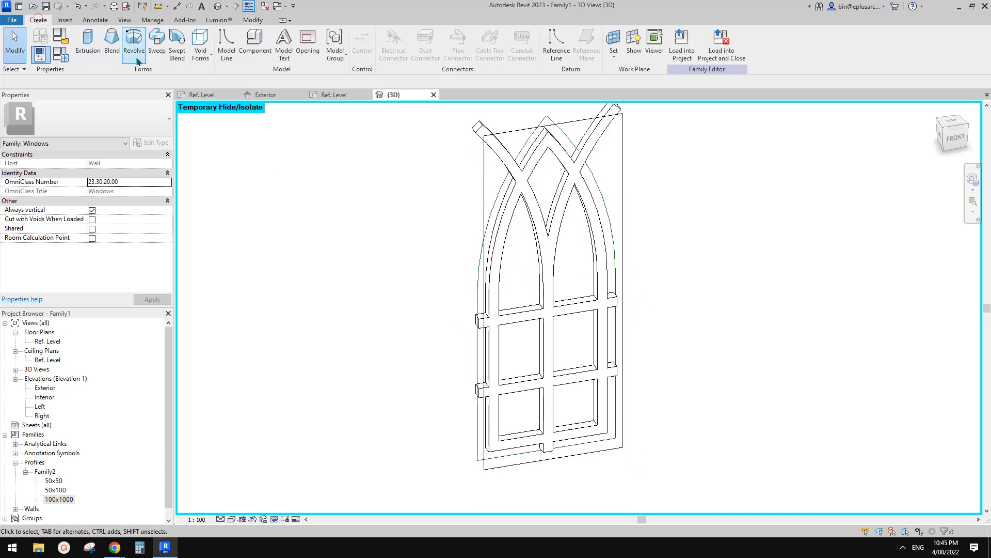
pyautogui.click(201, 49)
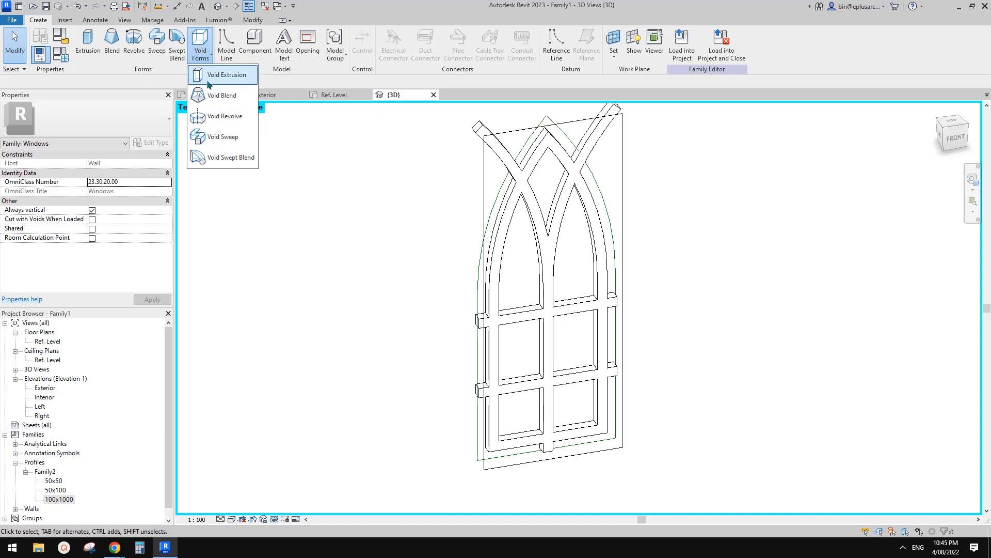
pyautogui.click(157, 47)
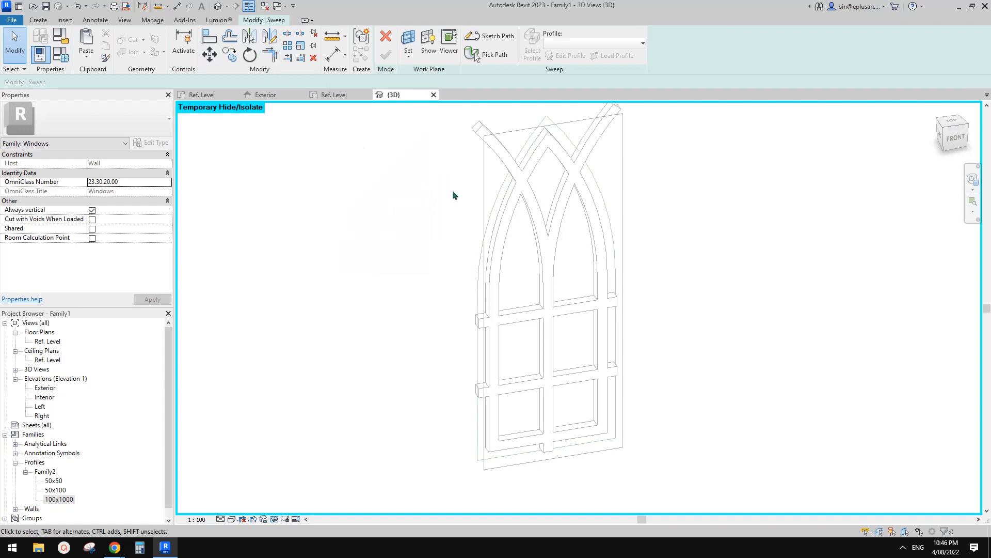
pyautogui.keyDown('shift'); pyautogui.moveTo(455, 235); pyautogui.dragTo(513, 245, button='middle'); pyautogui.keyUp('shift')
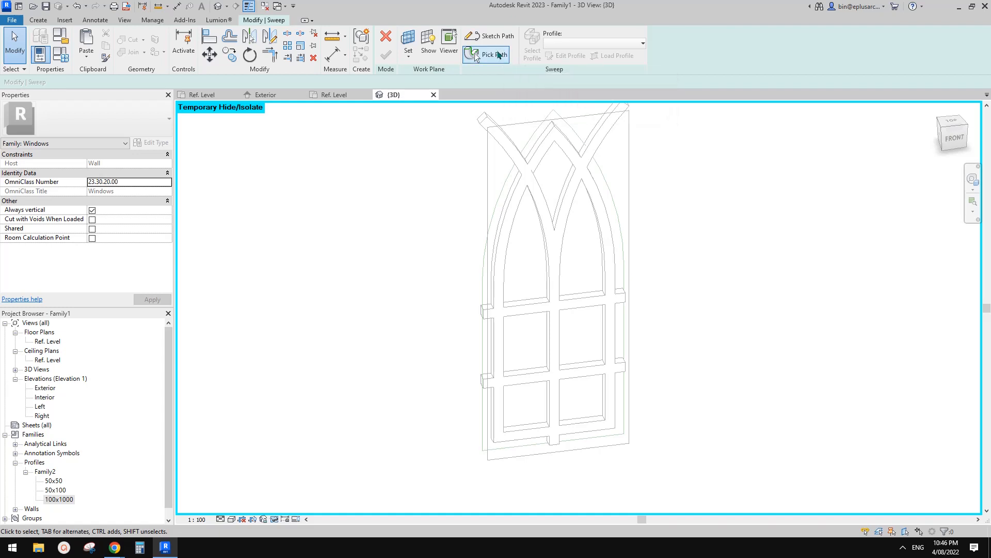
pyautogui.click(485, 56)
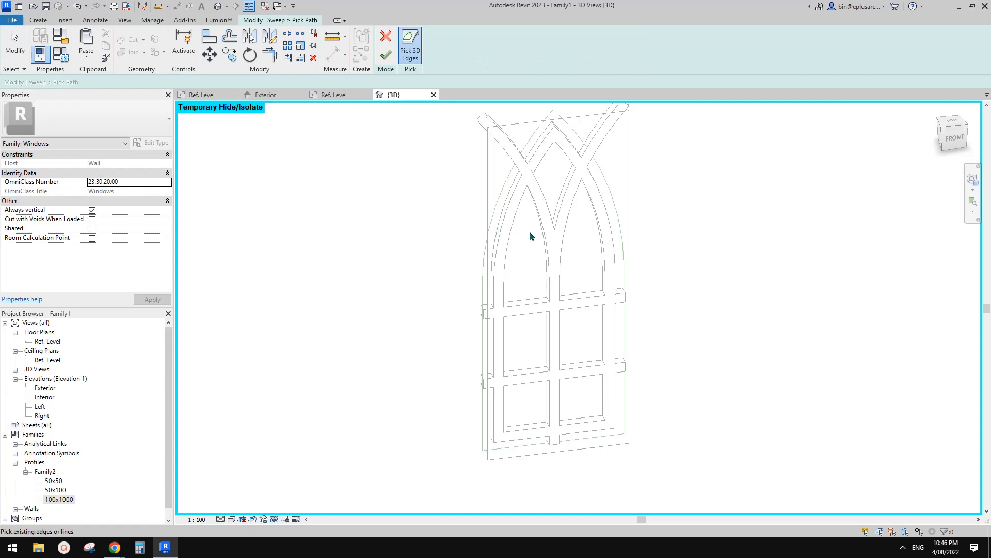
pyautogui.moveTo(529, 232); pyautogui.dragTo(535, 242, button='middle')
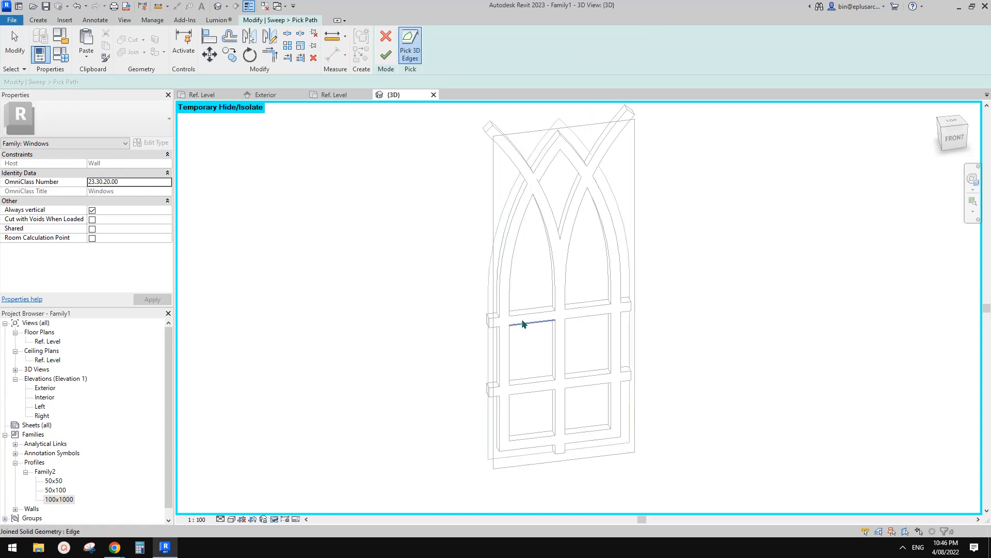
pyautogui.click(489, 301)
pyautogui.click(502, 213)
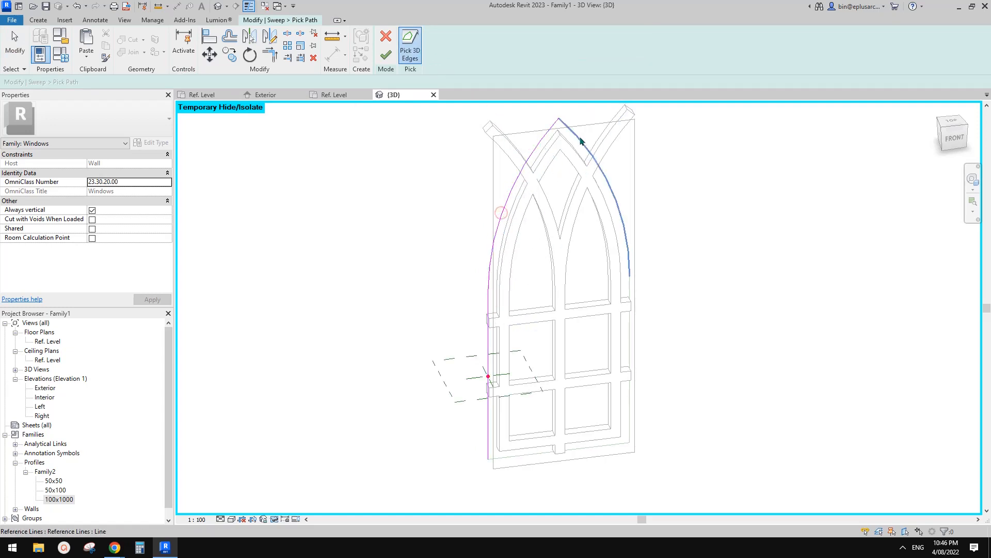
pyautogui.click(615, 202)
pyautogui.click(629, 333)
pyautogui.click(580, 453)
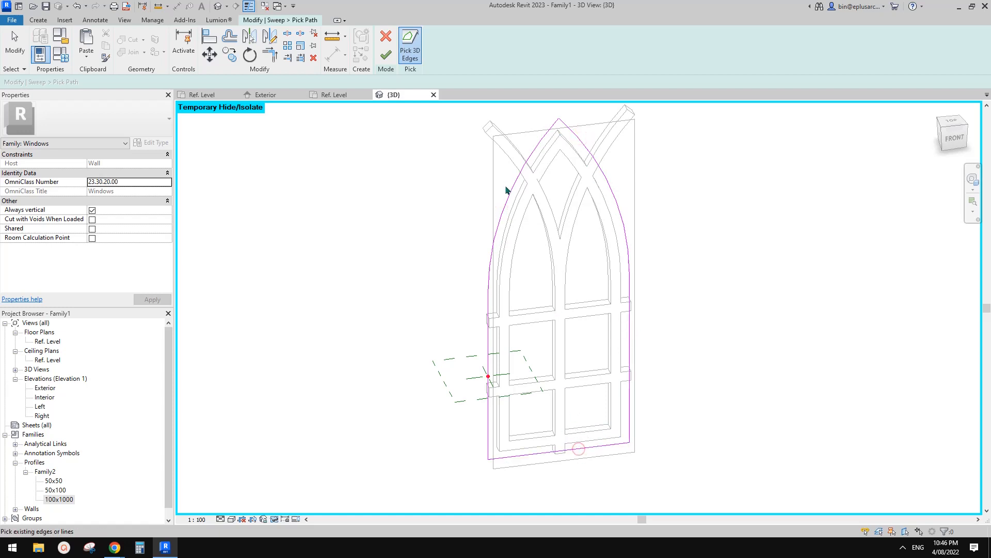
pyautogui.click(385, 55)
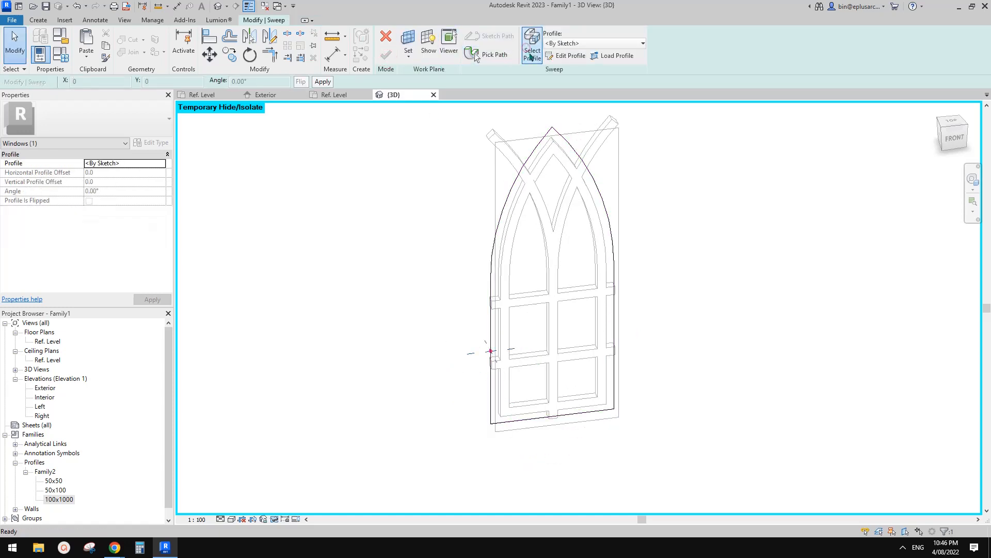
# Step: Assign the Family2:100x1000 profile to the sweep
pyautogui.click(586, 44)
pyautogui.click(585, 88)
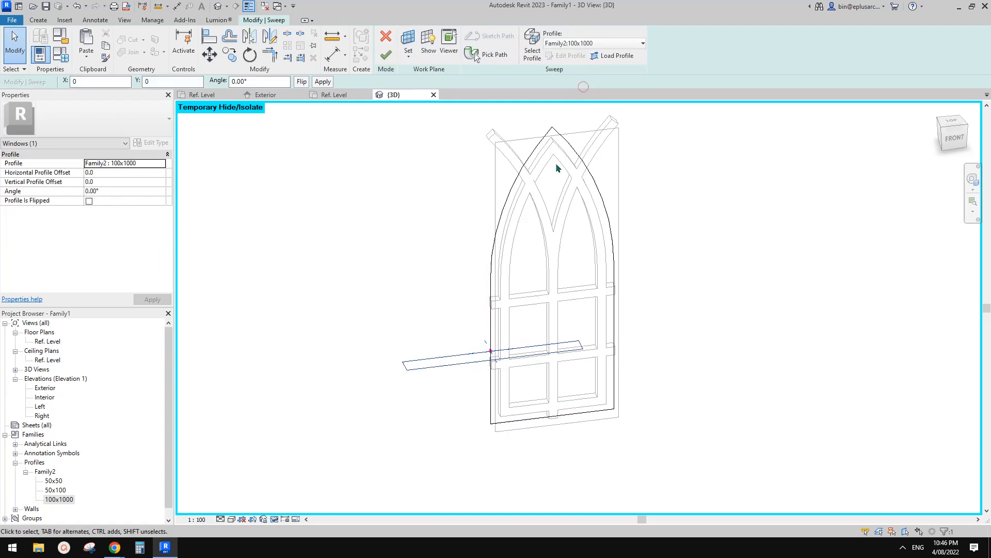
pyautogui.keyDown('shift'); pyautogui.moveTo(687, 356); pyautogui.dragTo(517, 389, button='middle'); pyautogui.keyUp('shift')
# Step: Swap the 100x1000 profile type's dimensions by setting W1 to 1000 and W2 to 100
pyautogui.doubleClick(72, 500)
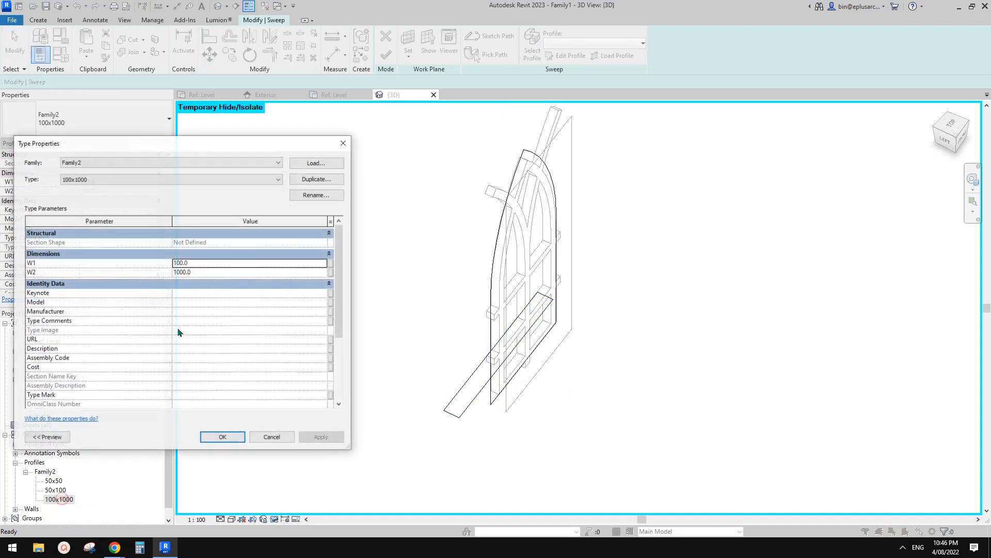
pyautogui.click(205, 264)
pyautogui.write('100')
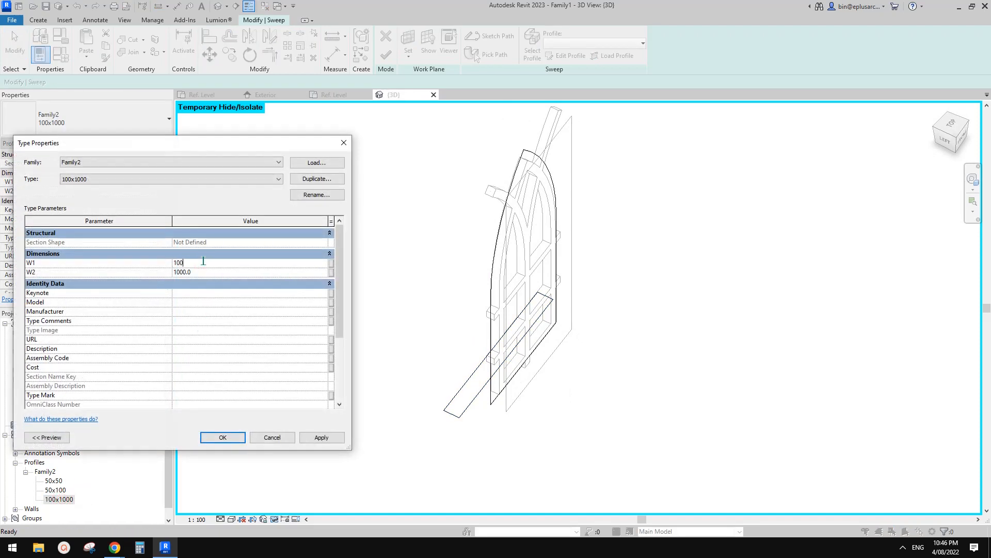
pyautogui.click(212, 272)
pyautogui.write('100')
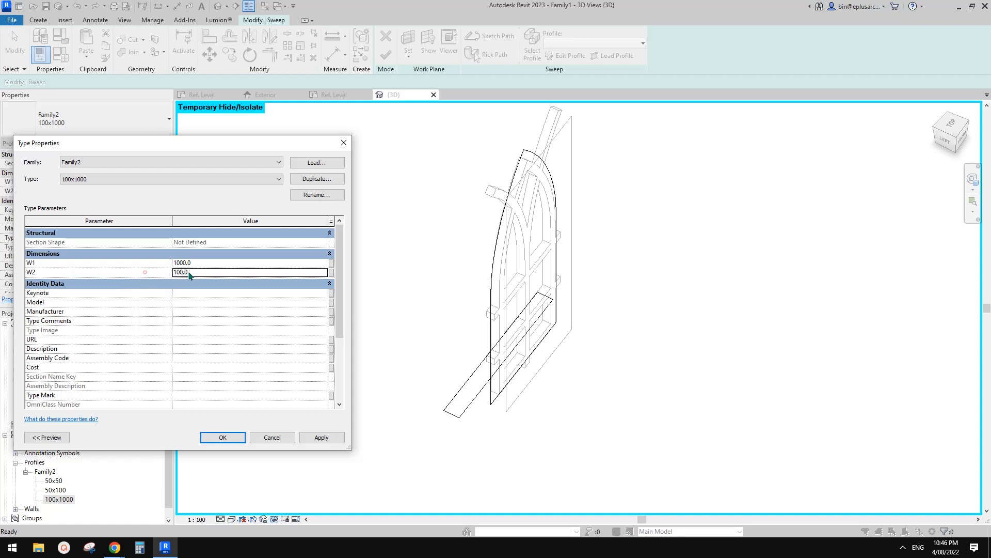
pyautogui.click(223, 437)
# Step: Rotate the sweep's profile by setting its angle to 90°
pyautogui.click(589, 387)
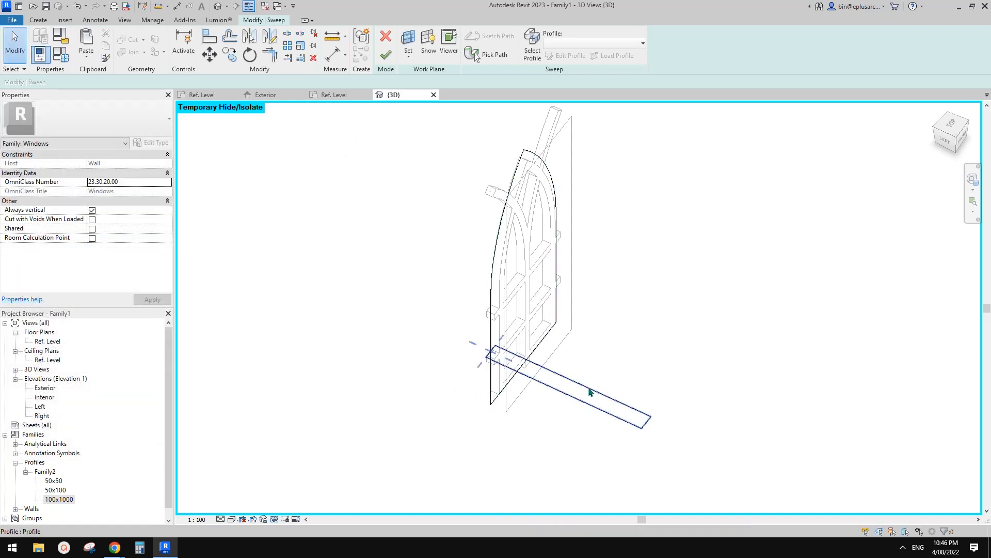
pyautogui.click(125, 191)
pyautogui.write('90')
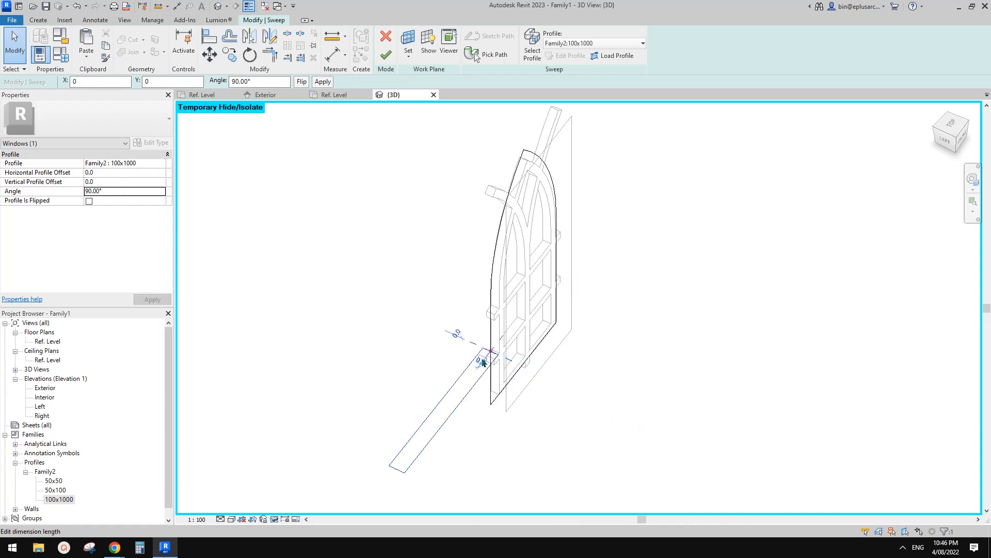
pyautogui.keyDown('shift'); pyautogui.moveTo(436, 411); pyautogui.dragTo(544, 355, button='middle'); pyautogui.keyUp('shift')
pyautogui.scroll(2, 539, 357)
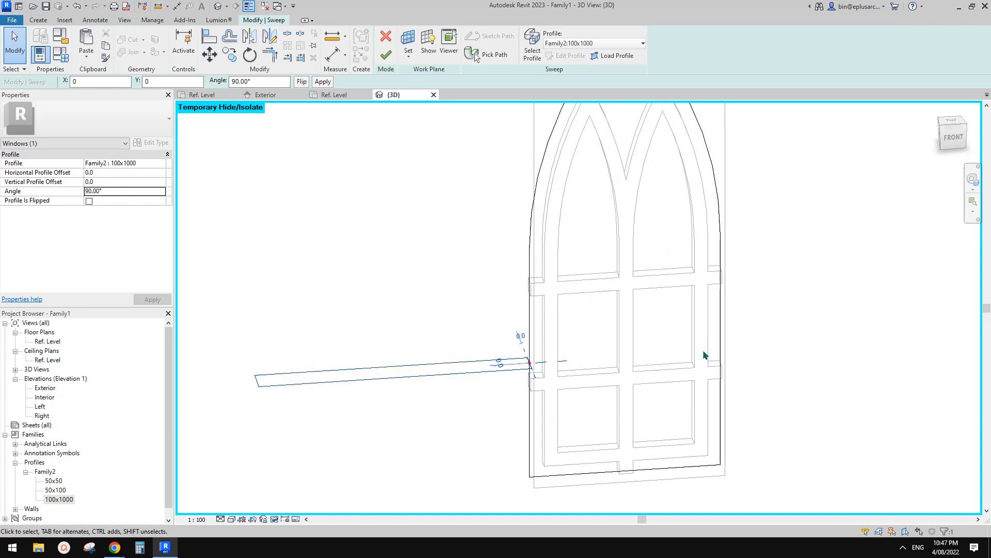
# Step: Try a vertical profile offset of 50 on the sweep and reset it to 0
pyautogui.click(105, 183)
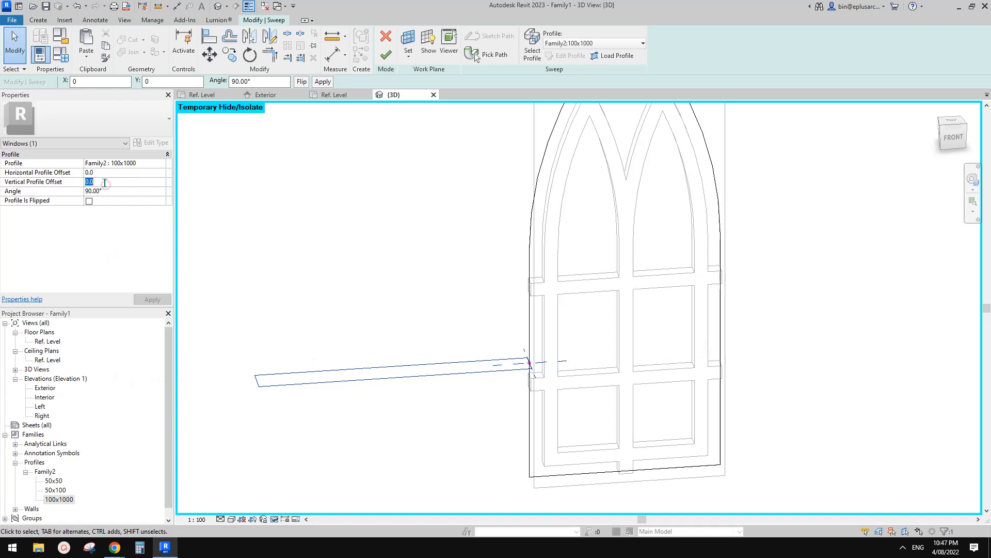
pyautogui.write('50')
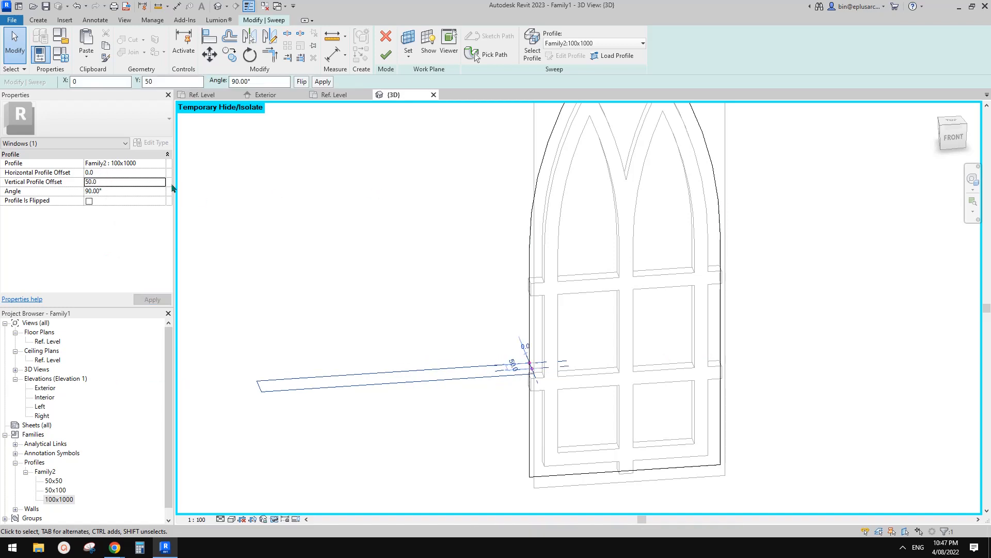
pyautogui.click(133, 183)
pyautogui.write('0')
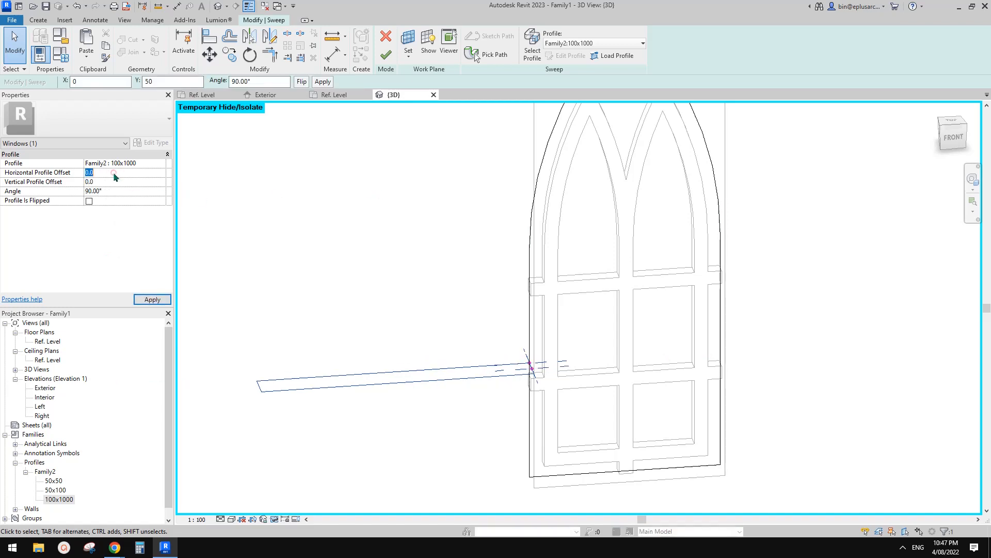
# Step: Set the sweep profile's horizontal offset to 50 and finish the sweep
pyautogui.click(113, 172)
pyautogui.write('50')
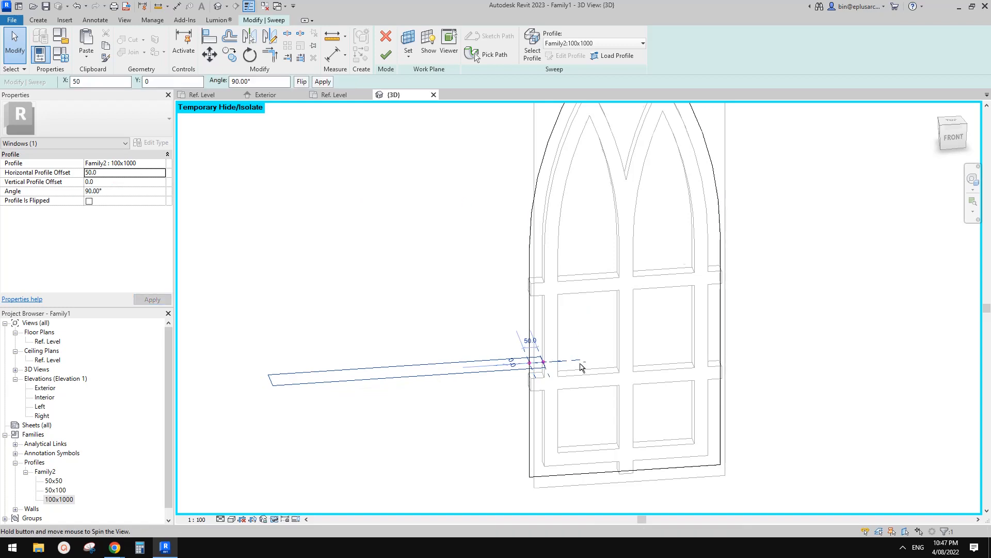
pyautogui.keyDown('shift'); pyautogui.moveTo(513, 200); pyautogui.dragTo(582, 379, button='middle'); pyautogui.keyUp('shift')
pyautogui.click(514, 192)
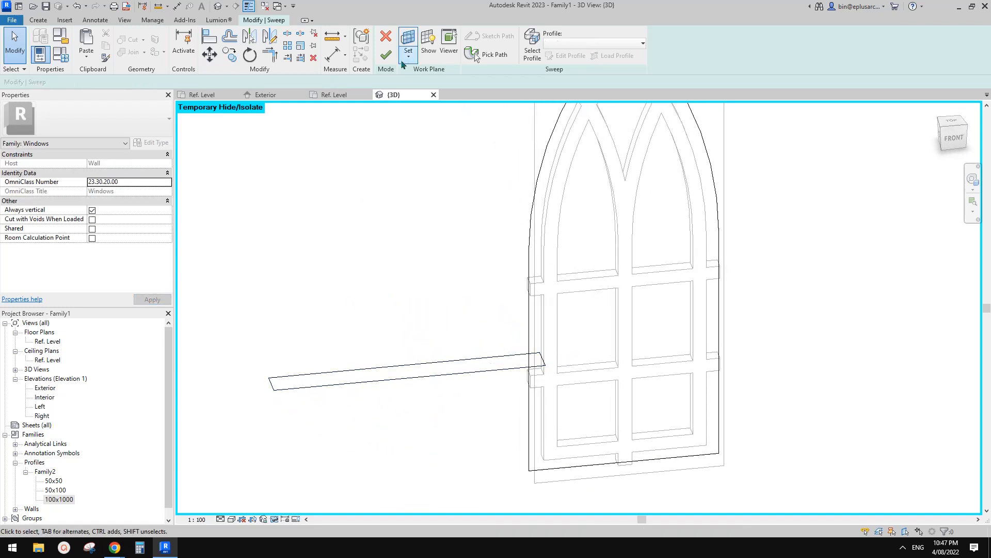
pyautogui.click(389, 56)
# Step: Examine the new large sweep around the window frame from several angles and distances
pyautogui.scroll(-5, 596, 235)
pyautogui.scroll(-1, 624, 276)
pyautogui.keyDown('shift'); pyautogui.moveTo(644, 279); pyautogui.dragTo(605, 318, button='middle'); pyautogui.keyUp('shift')
pyautogui.keyDown('shift'); pyautogui.moveTo(605, 318); pyautogui.dragTo(655, 264, button='middle'); pyautogui.keyUp('shift')
pyautogui.scroll(2, 619, 200)
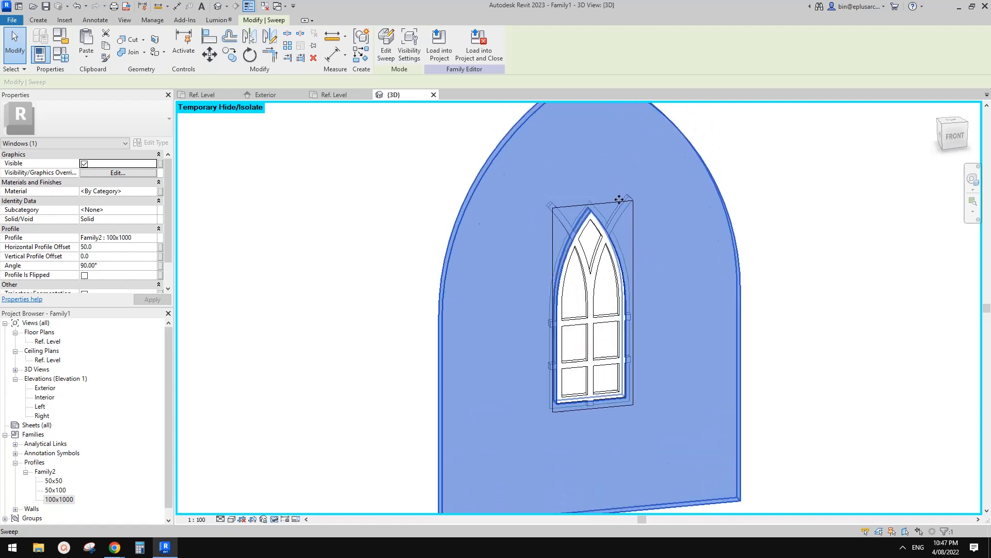
pyautogui.moveTo(453, 320)
pyautogui.mouseDown(button='middle')
pyautogui.moveTo(434, 318)
pyautogui.moveTo(460, 302)
pyautogui.mouseUp(button='middle')
pyautogui.press('Escape')
pyautogui.scroll(-3, 460, 301)
pyautogui.moveTo(525, 327)
pyautogui.keyDown('shift'); pyautogui.mouseDown(button='middle')
pyautogui.moveTo(567, 318)
pyautogui.moveTo(532, 323)
pyautogui.mouseUp(button='middle'); pyautogui.keyUp('shift')
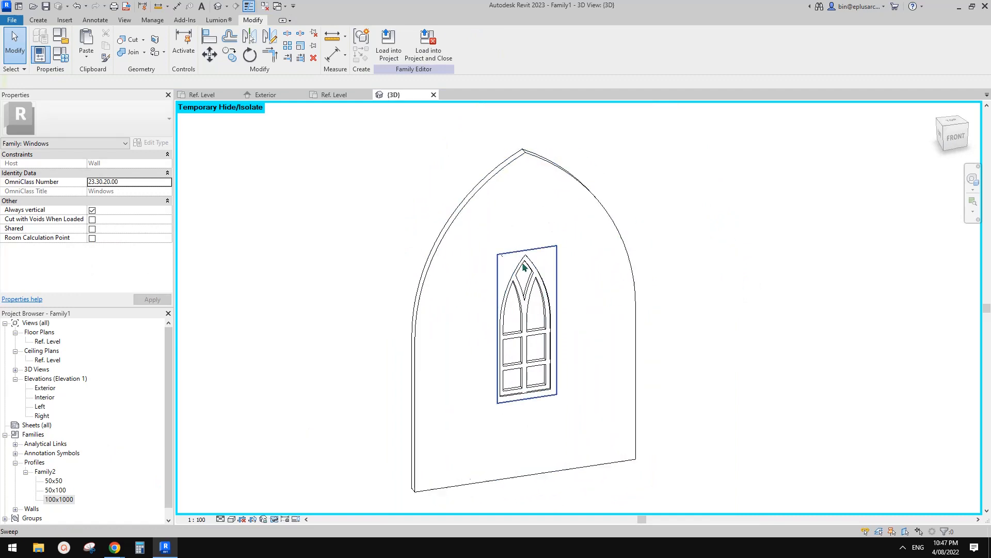
pyautogui.scroll(1, 526, 269)
pyautogui.keyDown('shift'); pyautogui.moveTo(537, 278); pyautogui.dragTo(550, 285, button='middle'); pyautogui.keyUp('shift')
# Step: Change the large outer sweep around the window from solid to void
pyautogui.click(463, 217)
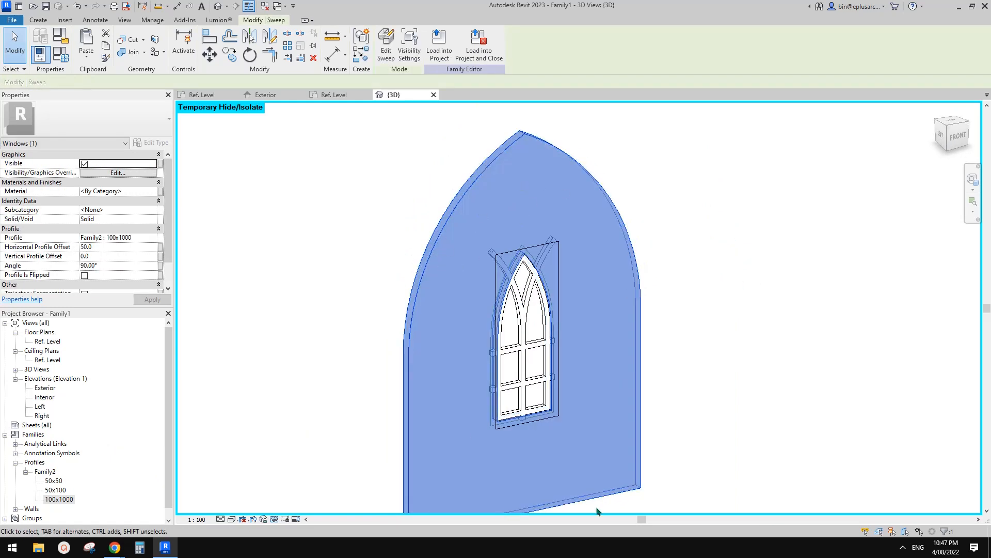
pyautogui.scroll(-1, 134, 261)
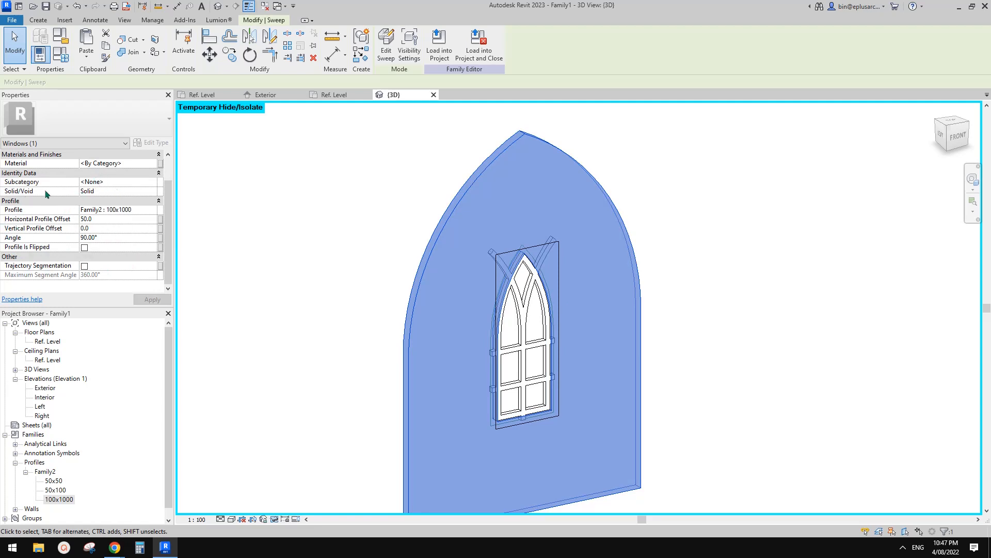
pyautogui.click(128, 191)
pyautogui.click(156, 192)
pyautogui.click(114, 210)
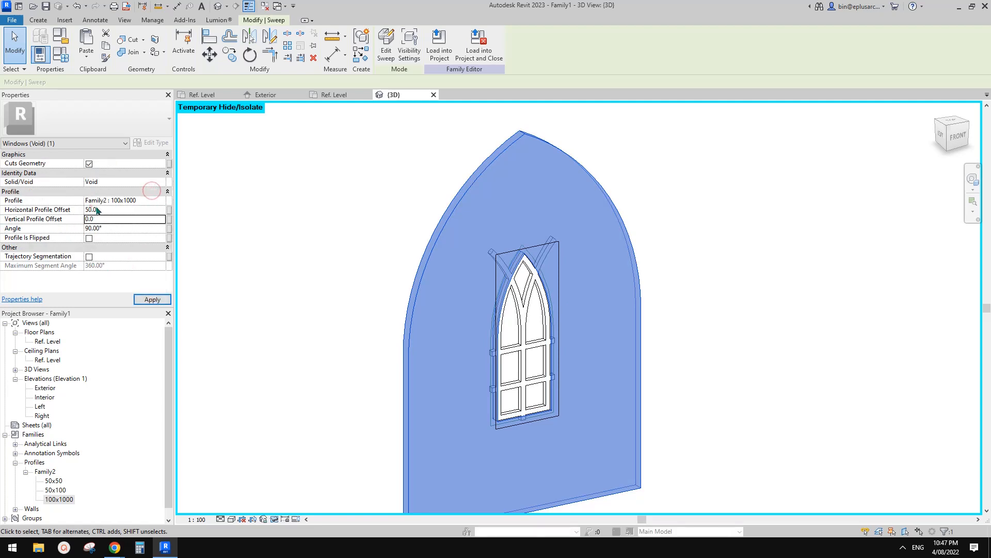
pyautogui.click(718, 176)
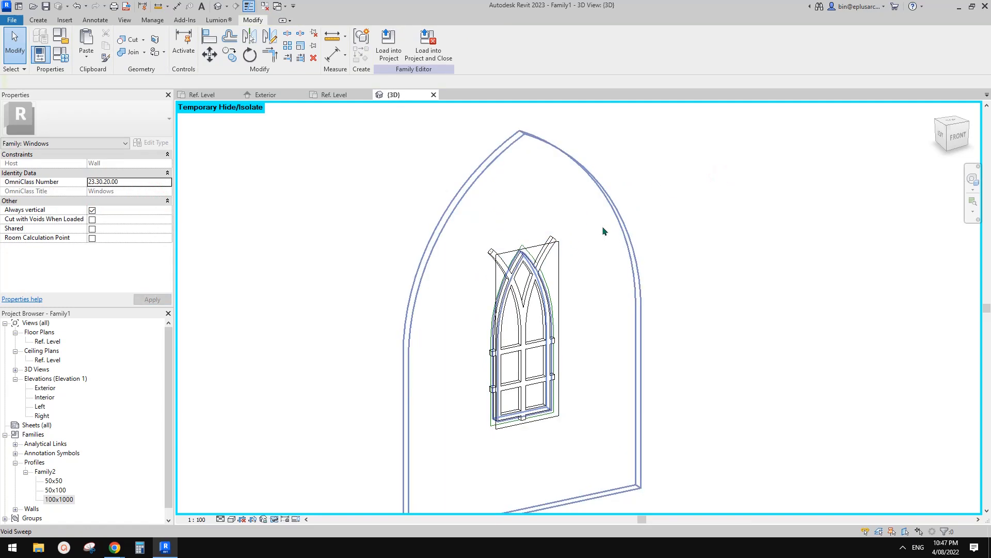
# Step: Cut the protruding ends of the two curved mullions with the void sweep using Cut Geometry
pyautogui.keyDown('shift'); pyautogui.moveTo(599, 299); pyautogui.dragTo(610, 277, button='middle'); pyautogui.keyUp('shift')
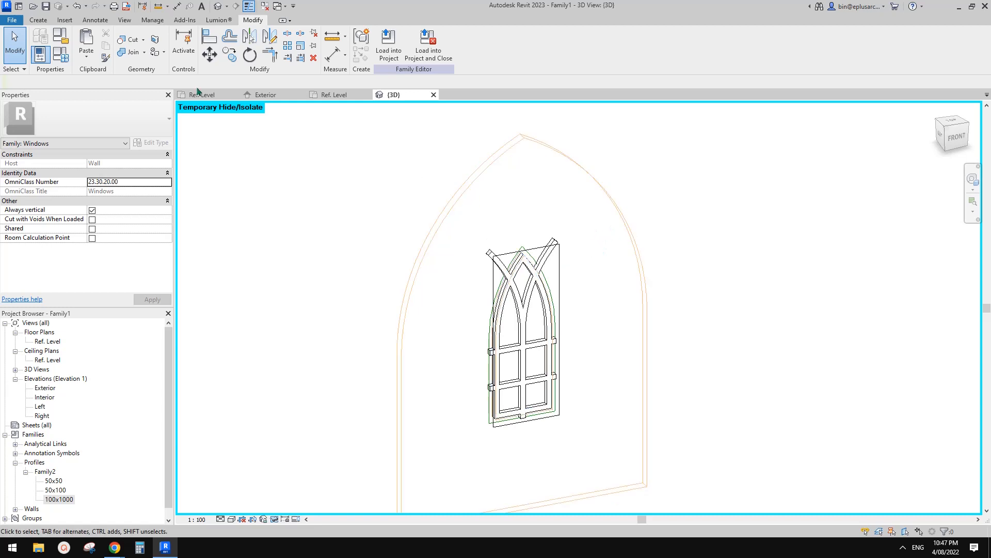
pyautogui.click(130, 41)
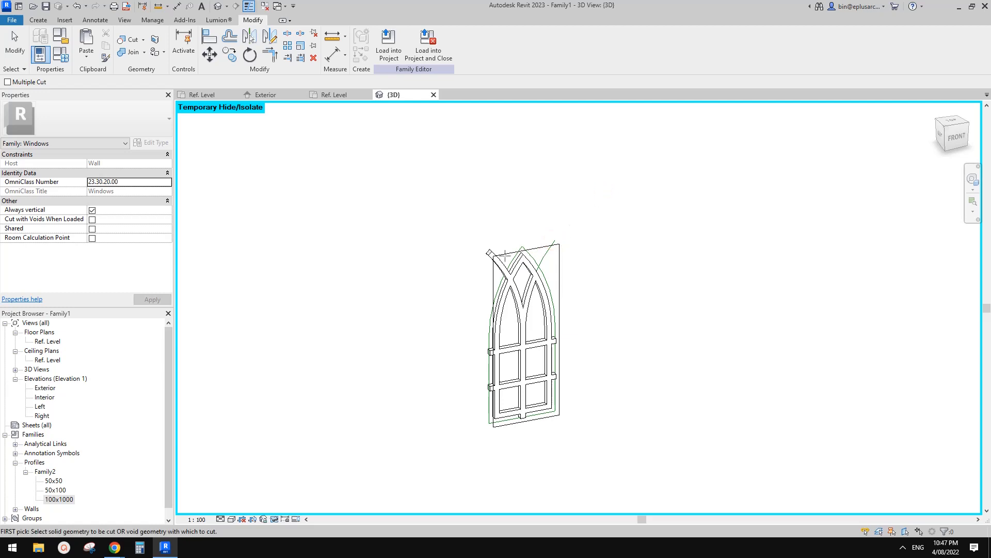
pyautogui.click(543, 275)
pyautogui.scroll(3, 551, 358)
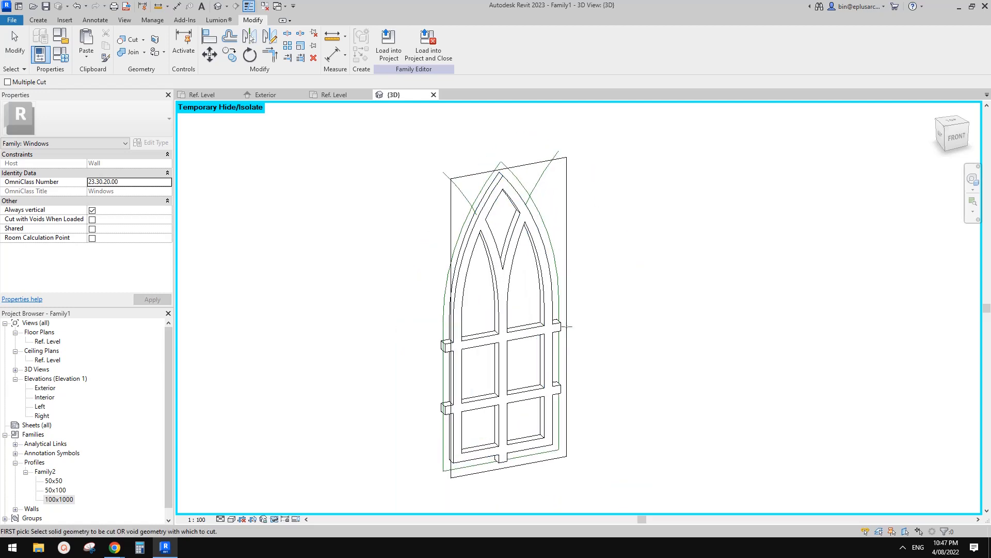
# Step: Cut the protruding ends of the upper and lower horizontal mullions with the void sweep
pyautogui.click(562, 325)
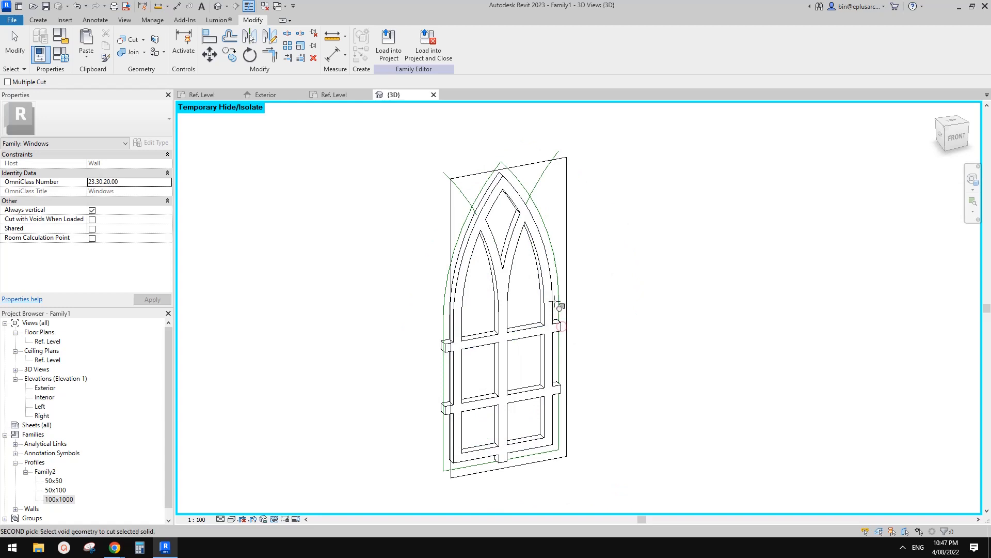
pyautogui.click(525, 203)
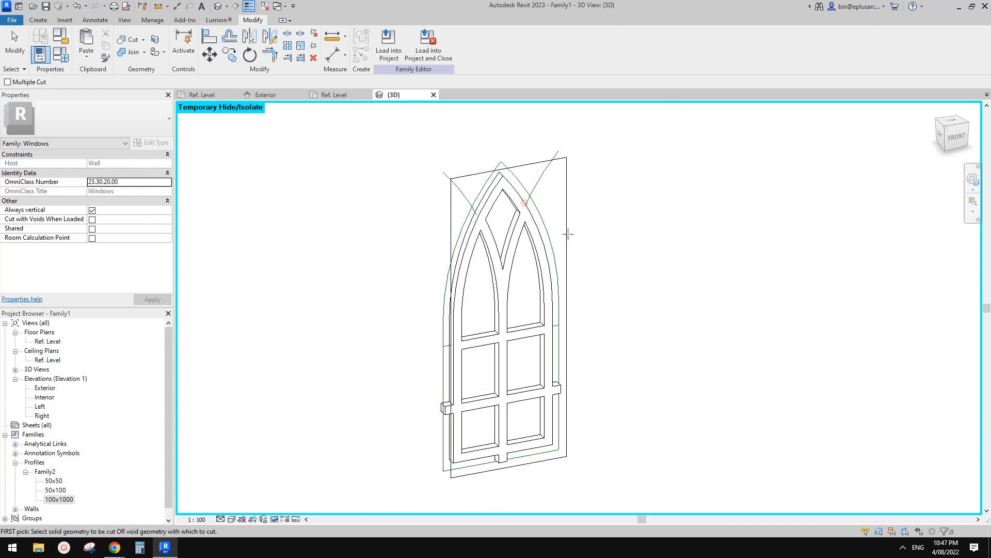
pyautogui.click(558, 388)
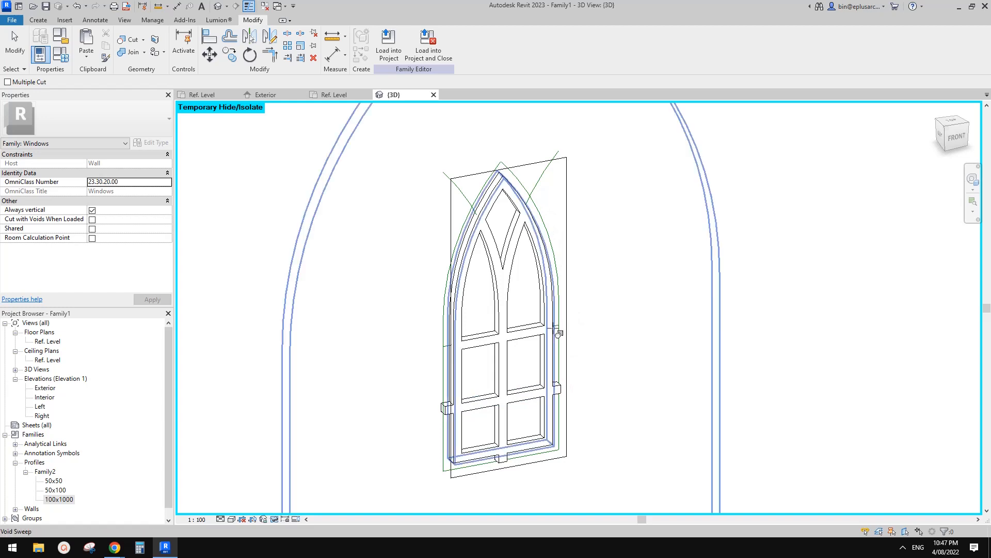
pyautogui.click(572, 319)
pyautogui.scroll(-3, 673, 268)
pyautogui.press('Escape')
pyautogui.press('Escape')
pyautogui.scroll(5, 550, 397)
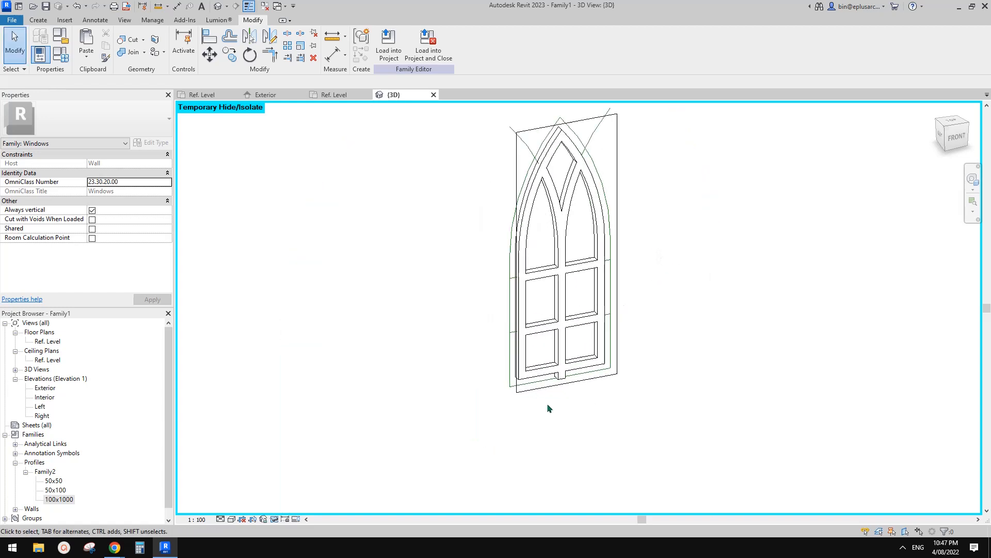
# Step: Cut the protruding lower end of the central vertical mullion with the void sweep using Cut Geometry
pyautogui.click(127, 39)
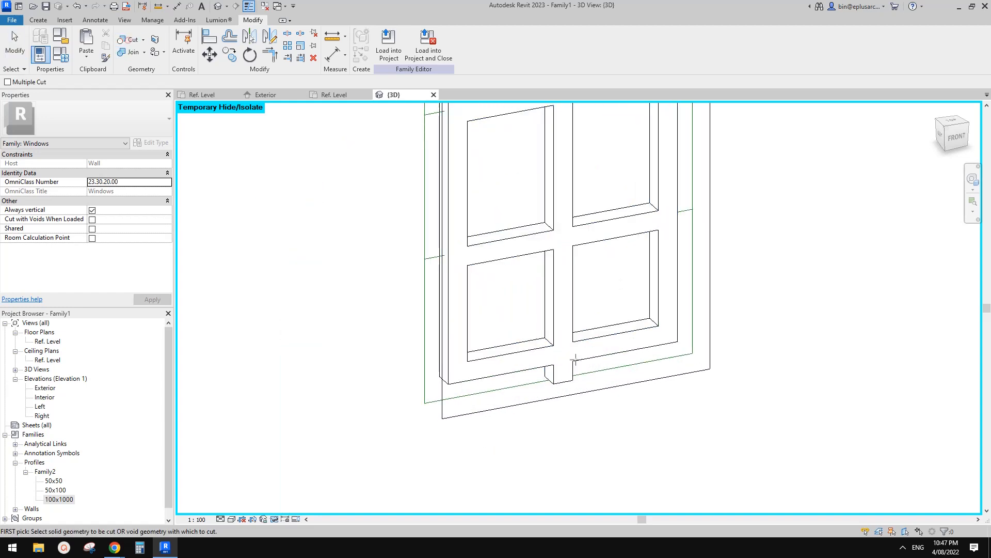
pyautogui.click(561, 376)
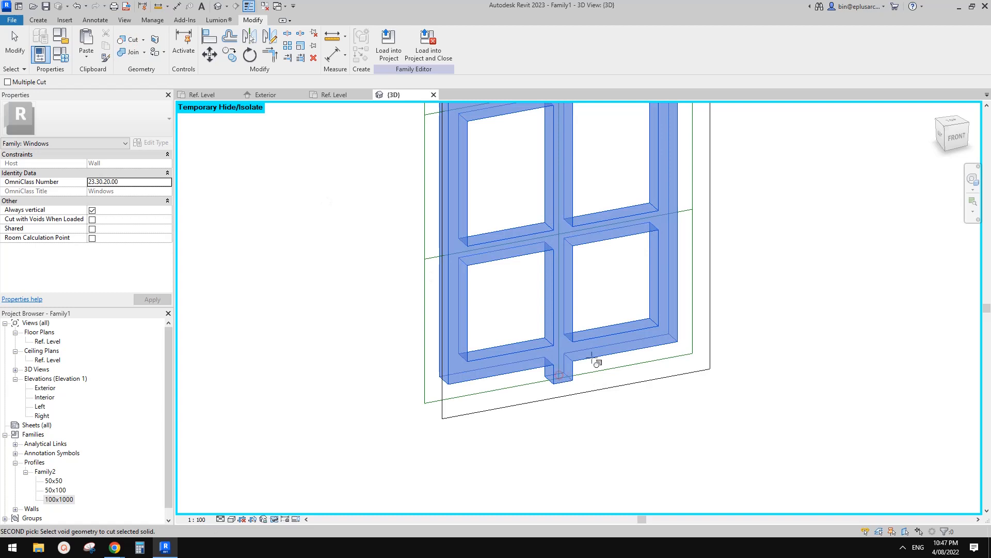
pyautogui.click(682, 211)
pyautogui.scroll(-3, 666, 421)
pyautogui.press('Escape')
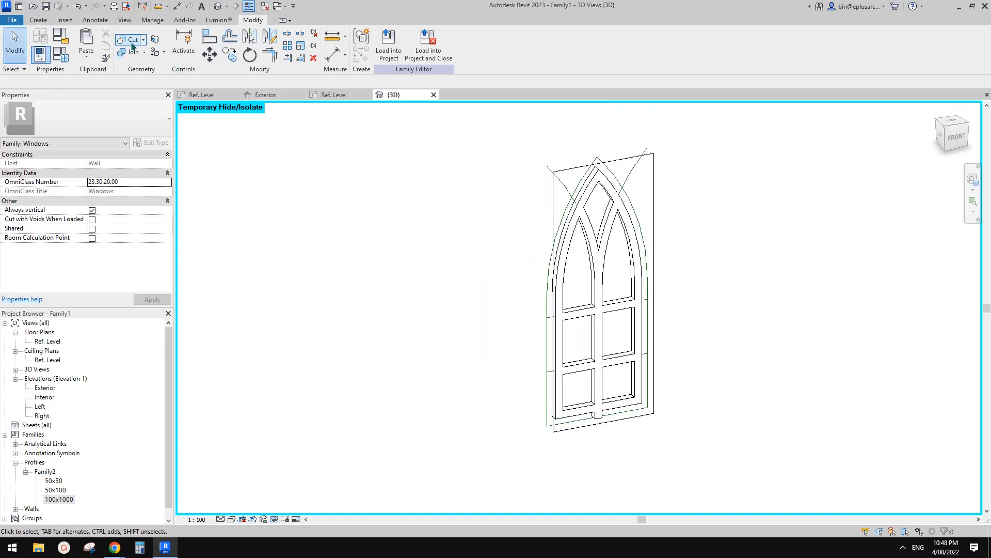
pyautogui.click(132, 43)
pyautogui.click(601, 398)
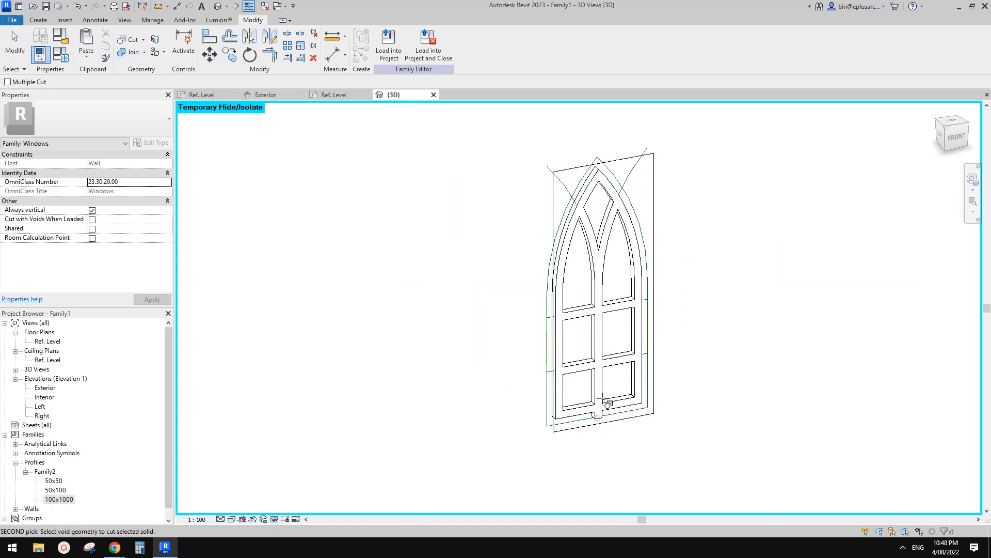
pyautogui.click(600, 410)
pyautogui.scroll(-1, 717, 369)
pyautogui.press('Escape')
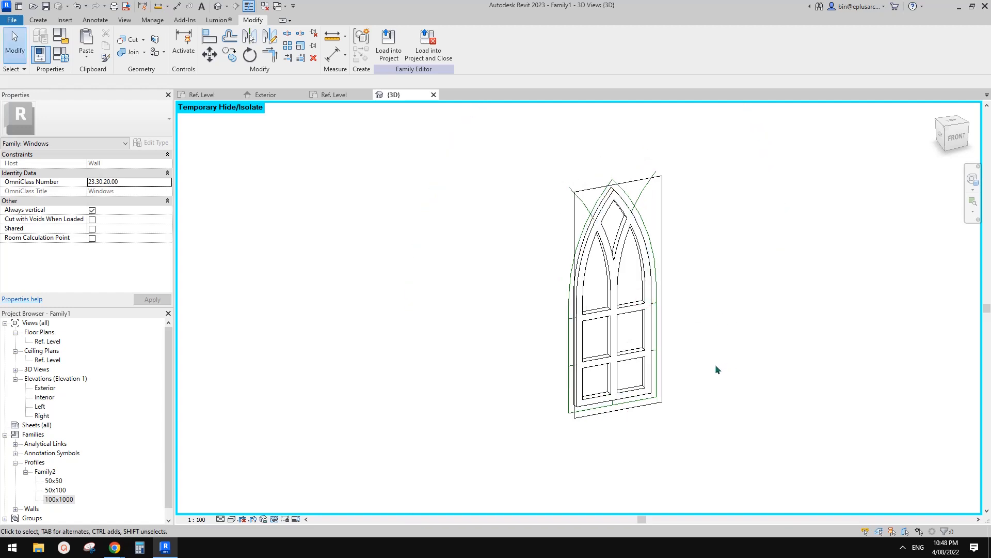
# Step: Set the window family's Width parameter to 900 and apply it
pyautogui.keyDown('shift'); pyautogui.moveTo(716, 369); pyautogui.dragTo(693, 337, button='middle'); pyautogui.keyUp('shift')
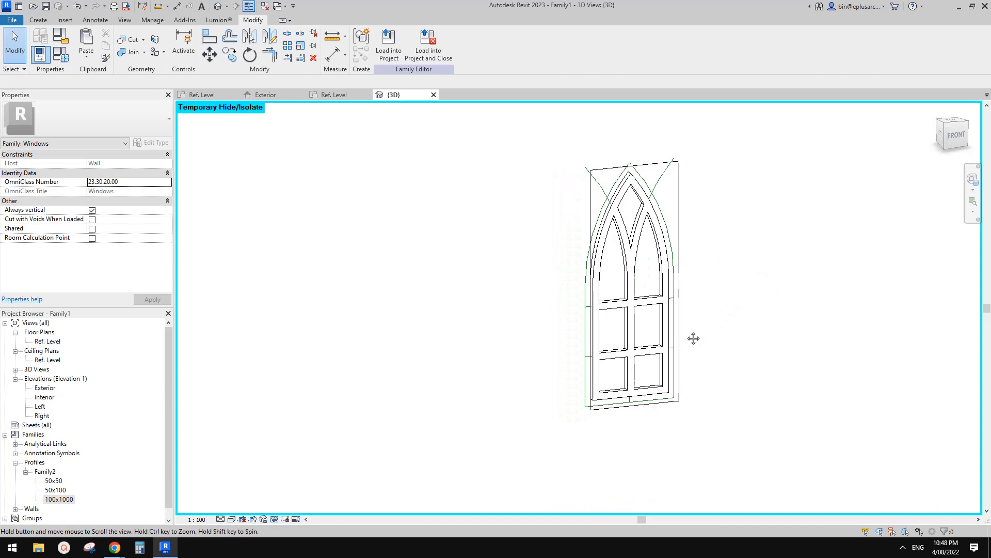
pyautogui.click(60, 54)
pyautogui.click(240, 229)
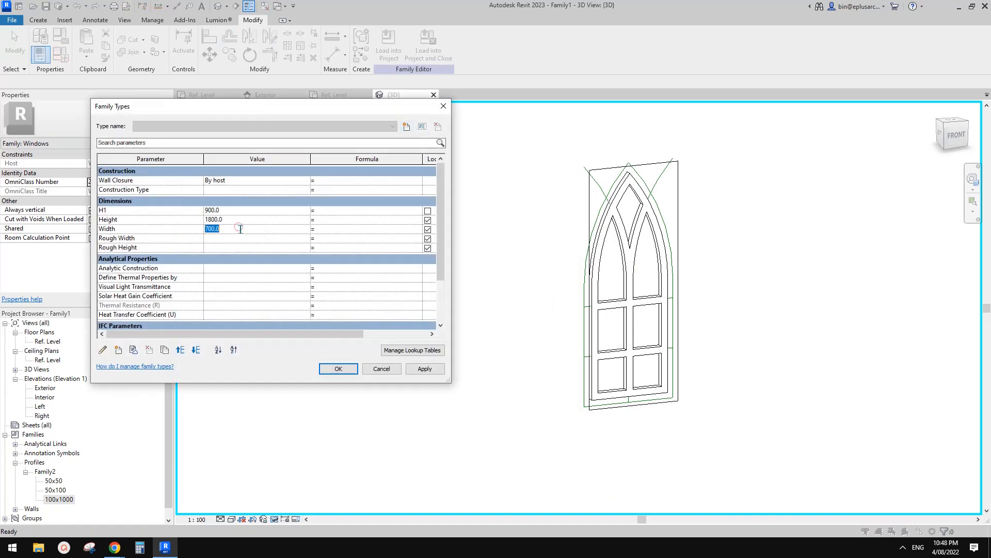
pyautogui.write('900')
pyautogui.click(429, 369)
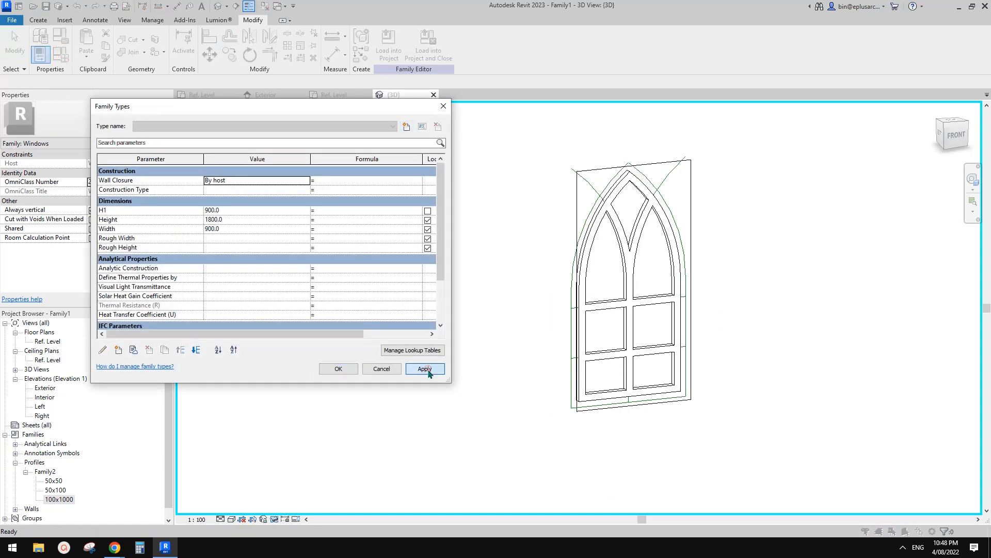
# Step: Test the window family with Height 1500 and H1 700, applying each value
pyautogui.click(238, 220)
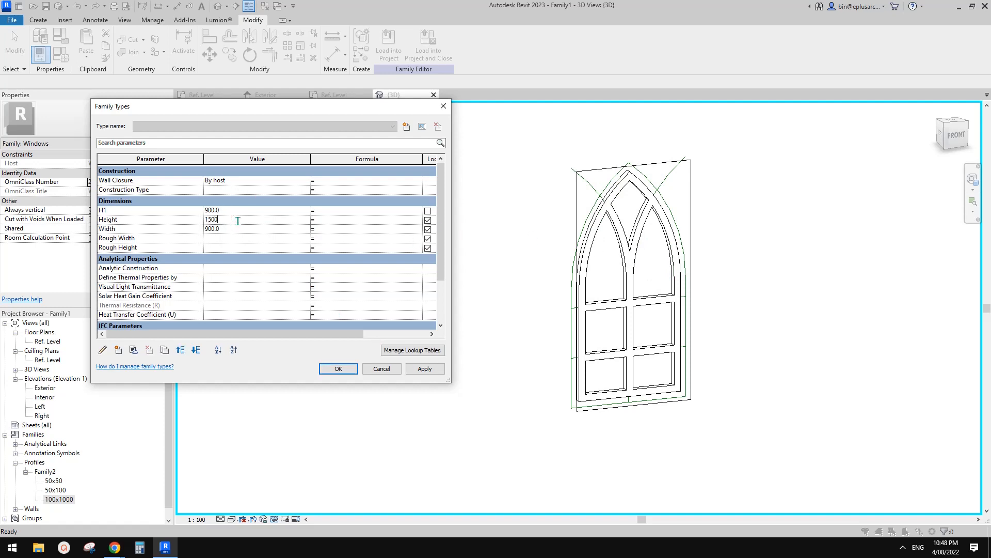
pyautogui.click(424, 370)
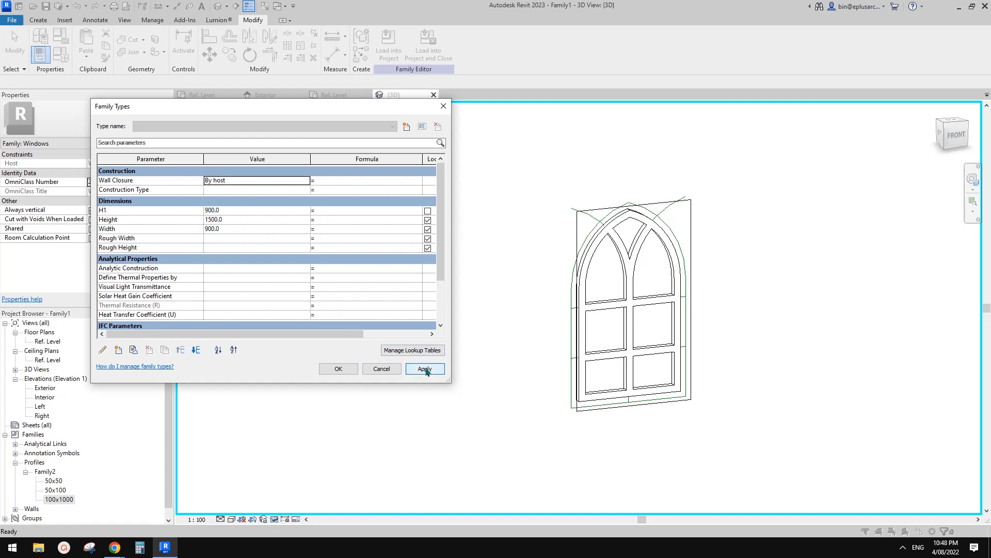
pyautogui.click(237, 211)
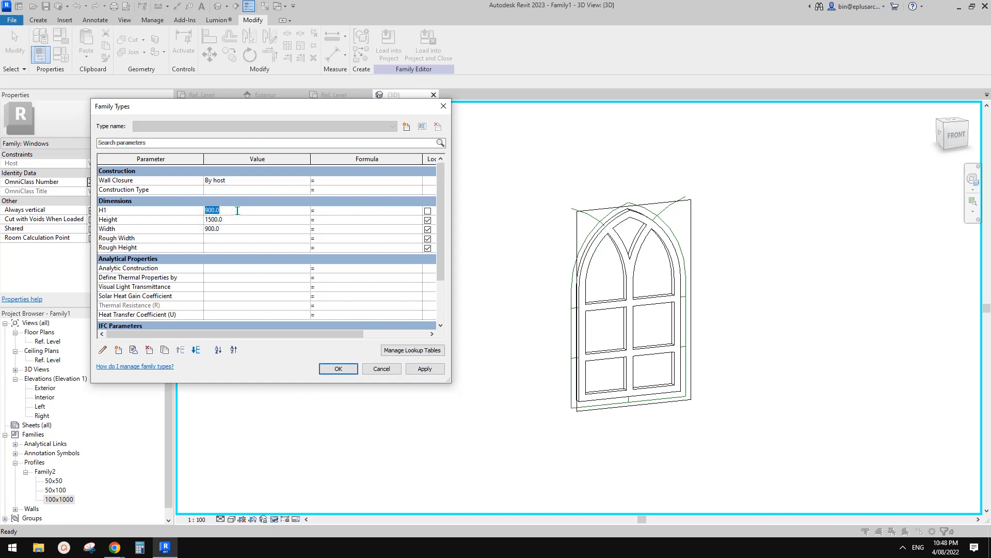
pyautogui.click(425, 369)
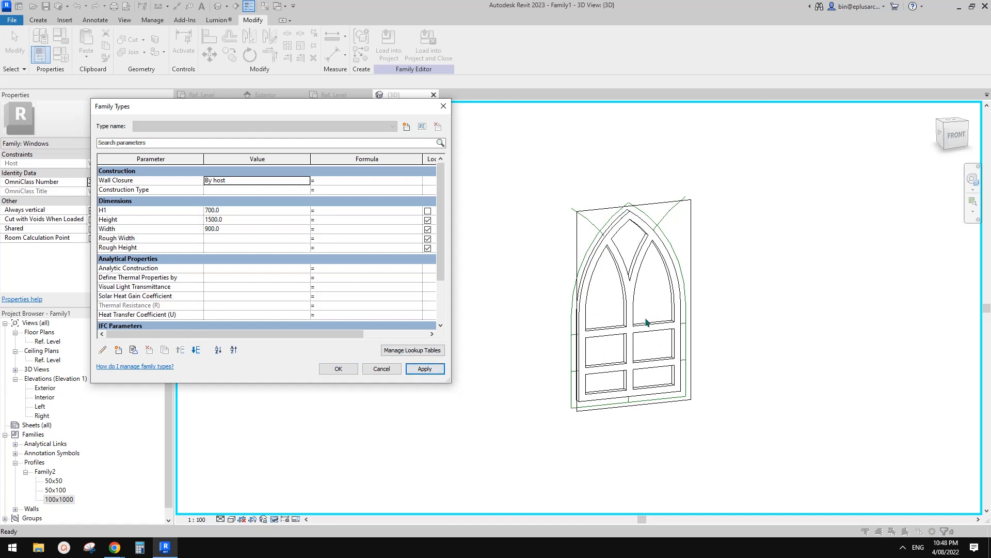
# Step: Set Height to 1800 and test H1 values of 1200 and 100
pyautogui.click(238, 220)
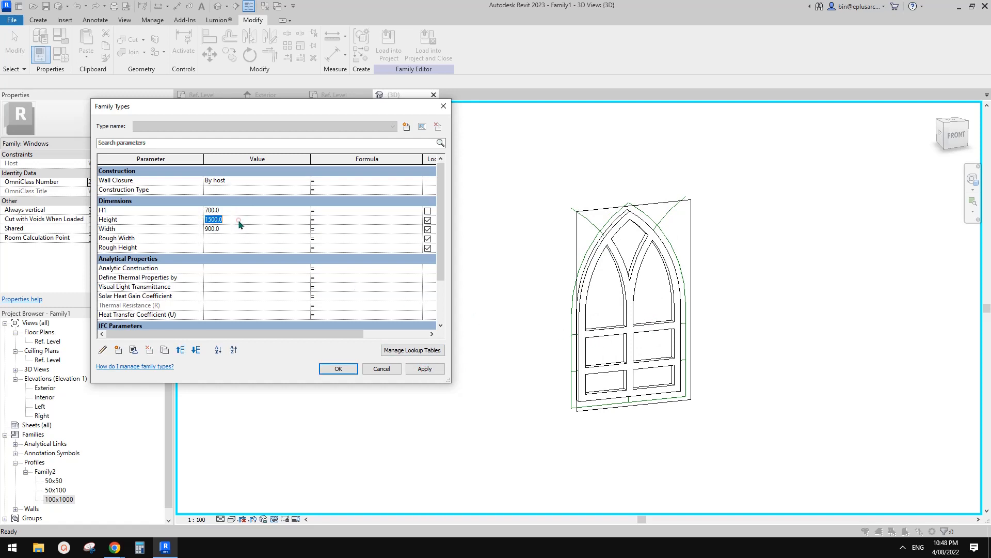
pyautogui.click(424, 369)
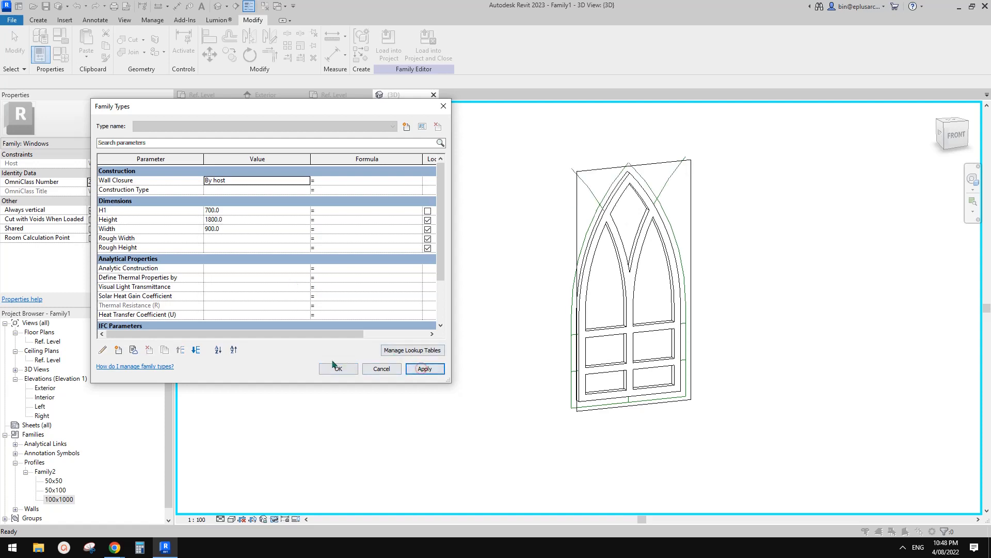
pyautogui.click(237, 212)
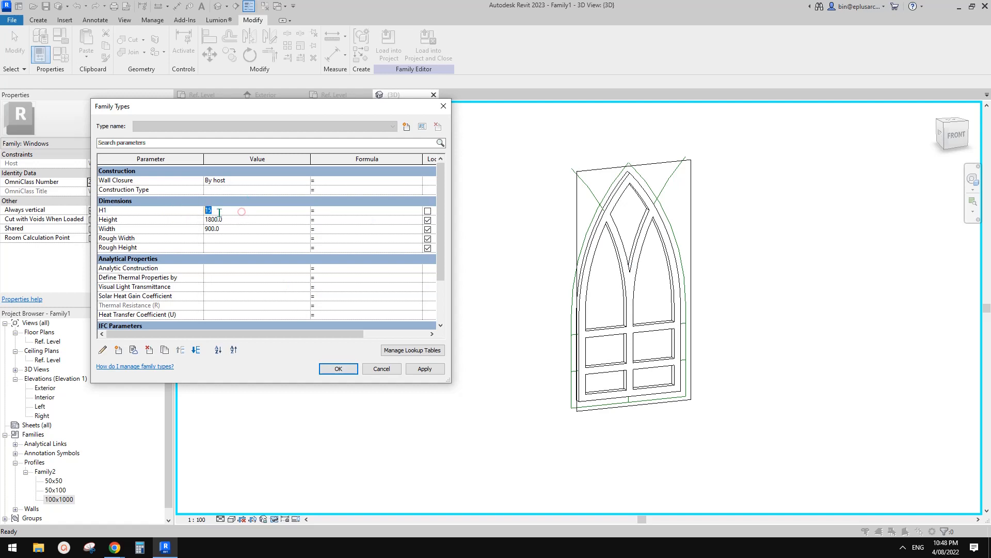
pyautogui.click(421, 369)
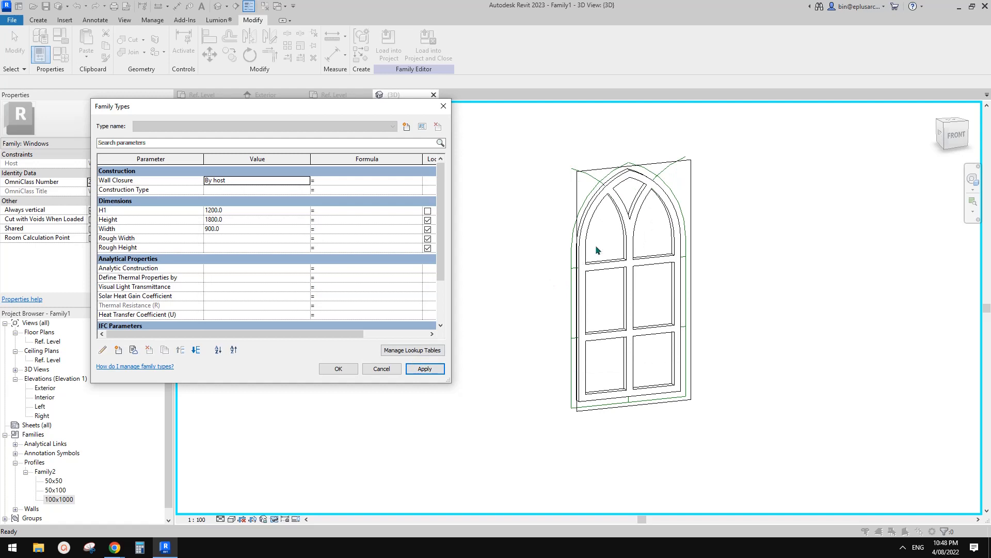
pyautogui.click(237, 212)
pyautogui.click(423, 369)
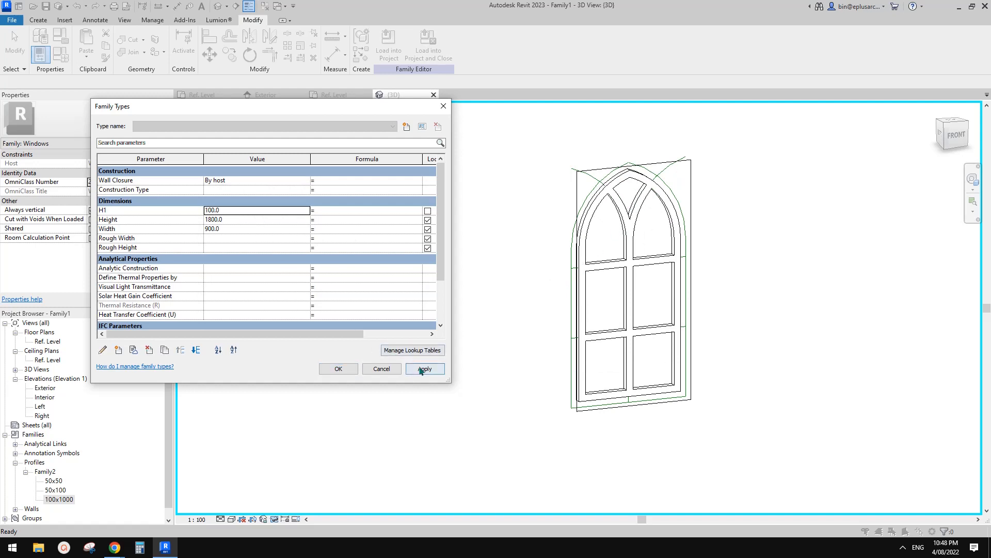
# Step: Set the H1 parameter to 1000 and accept the family type values
pyautogui.click(247, 212)
pyautogui.write('1')
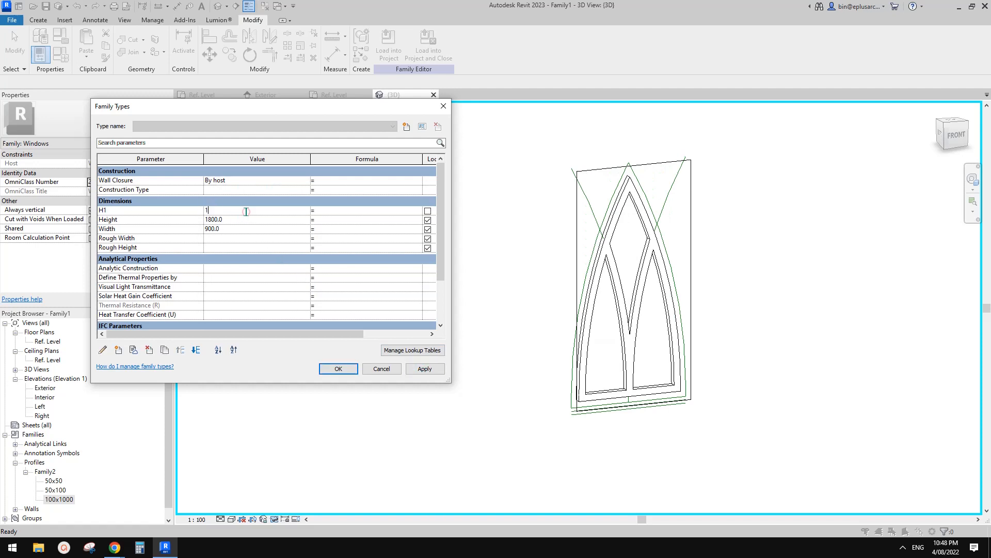
pyautogui.write('000')
pyautogui.click(427, 370)
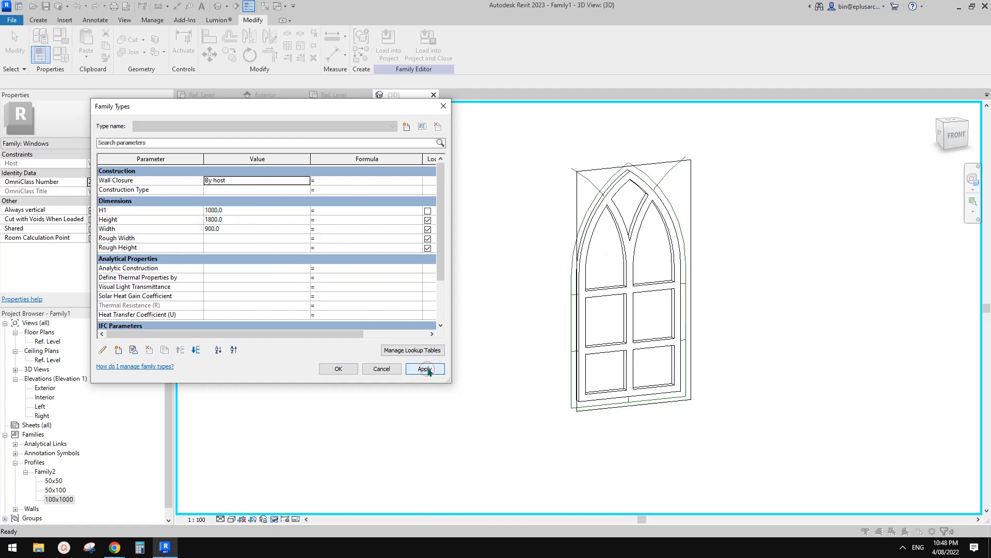
pyautogui.click(338, 369)
# Step: Reset the temporary hide/isolate in the 3D view to show the host wall around the window
pyautogui.keyDown('shift'); pyautogui.moveTo(353, 371); pyautogui.dragTo(630, 343, button='middle'); pyautogui.keyUp('shift')
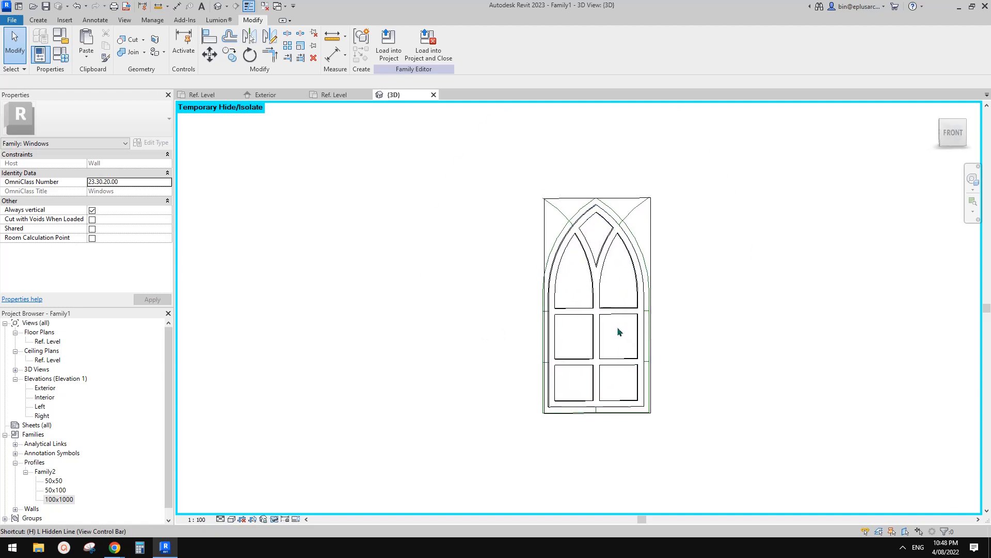
pyautogui.press('r')
pyautogui.click(822, 212)
pyautogui.press('Escape')
pyautogui.scroll(1, 659, 222)
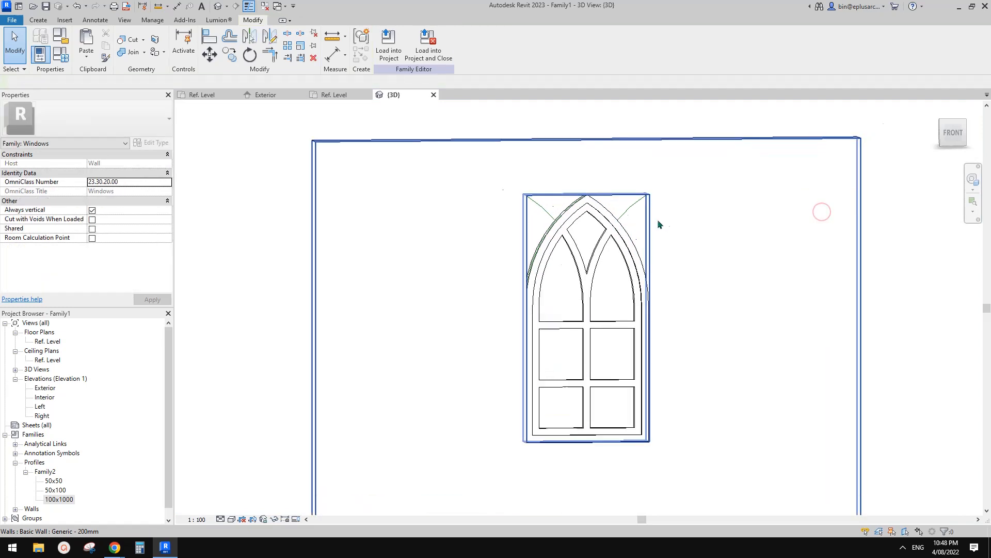
pyautogui.scroll(1, 658, 222)
# Step: Edit the sketch of the wall's opening cut and delete its whole rectangular boundary
pyautogui.click(649, 209)
pyautogui.press('Escape')
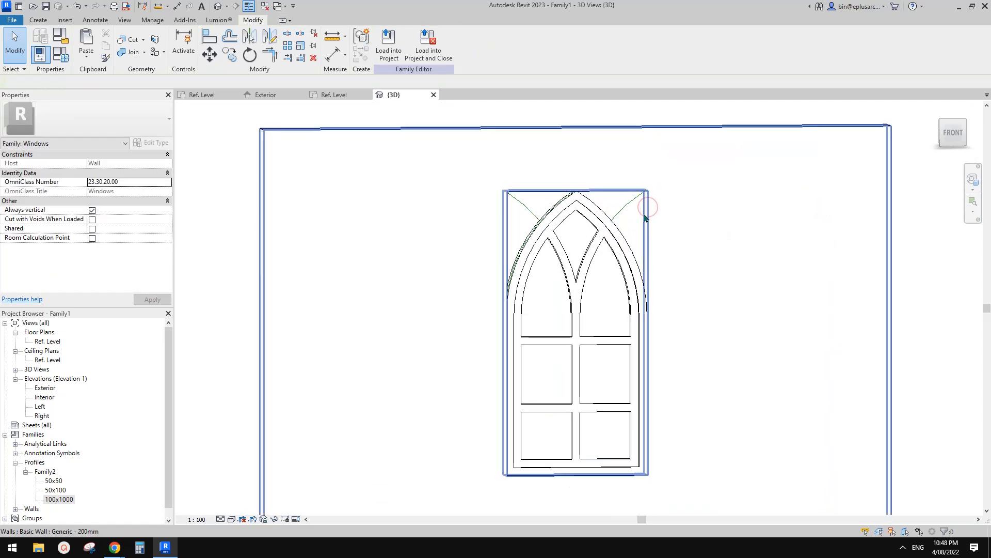
pyautogui.click(648, 221)
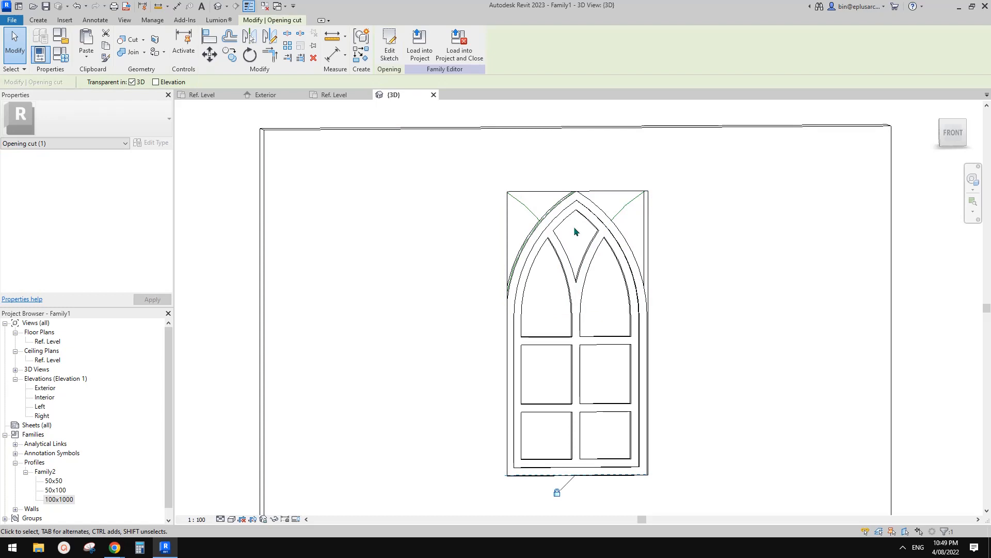
pyautogui.scroll(-1, 579, 222)
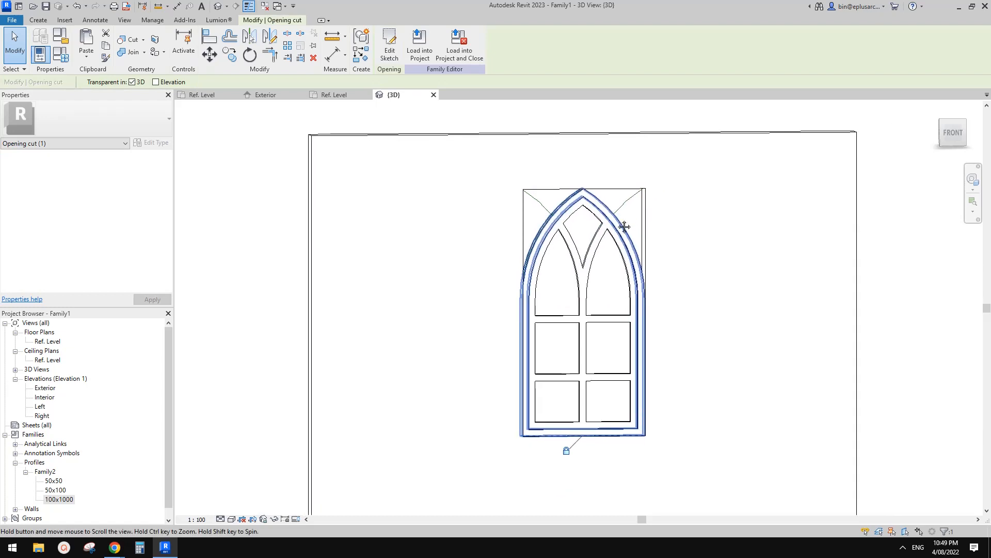
pyautogui.keyDown('shift'); pyautogui.moveTo(516, 185); pyautogui.dragTo(564, 220, button='middle'); pyautogui.keyUp('shift')
pyautogui.click(618, 181)
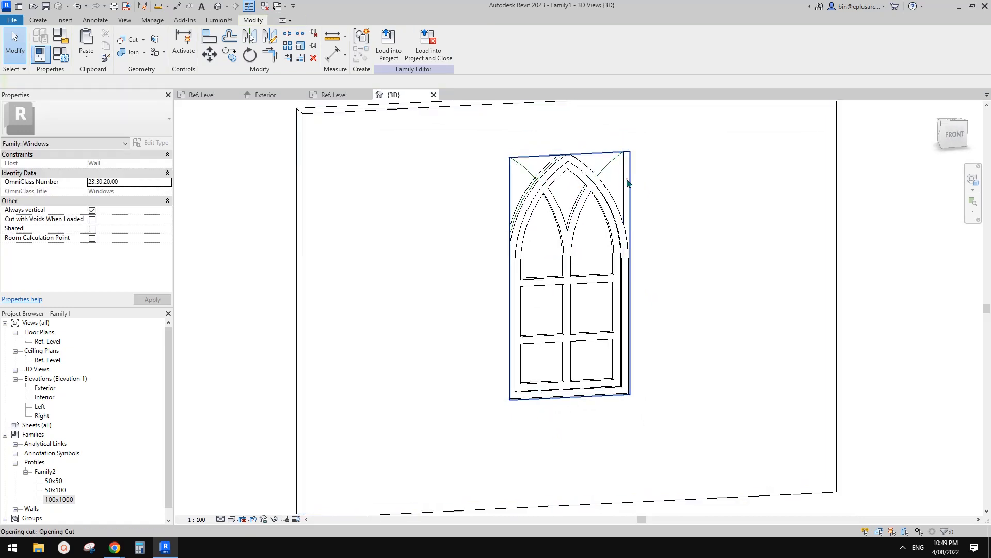
pyautogui.click(628, 180)
pyautogui.click(390, 45)
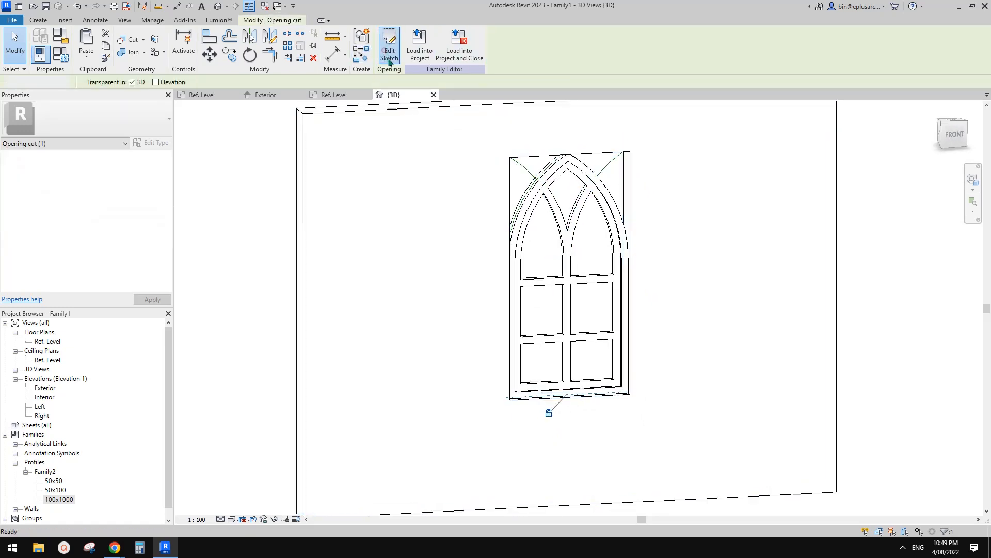
pyautogui.press('Tab')
pyautogui.click(613, 155)
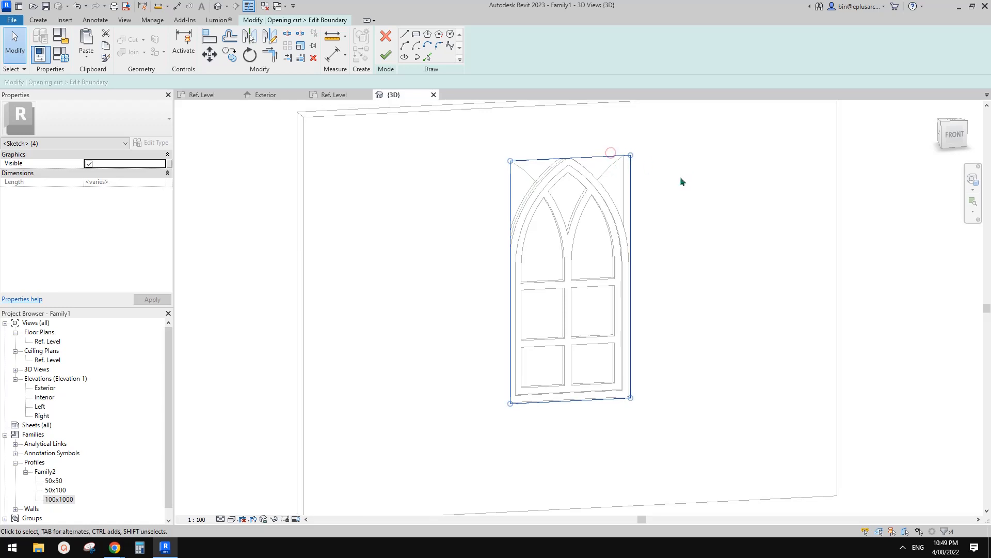
pyautogui.press('Delete')
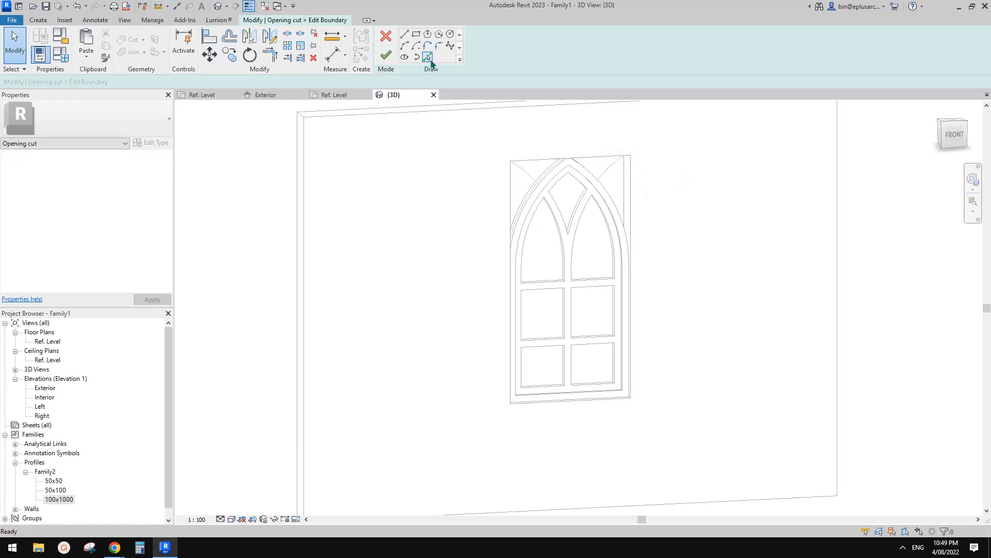
# Step: Display the view in wireframe and pick both curved arch reference lines with Lock on as the opening's boundary
pyautogui.click(428, 57)
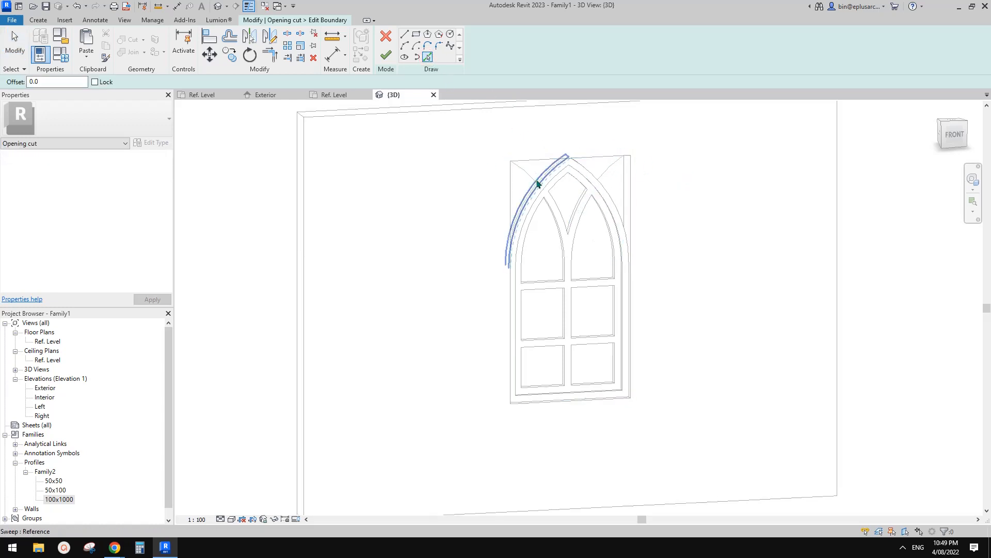
pyautogui.click(95, 82)
pyautogui.moveTo(606, 224); pyautogui.dragTo(582, 223, button='middle')
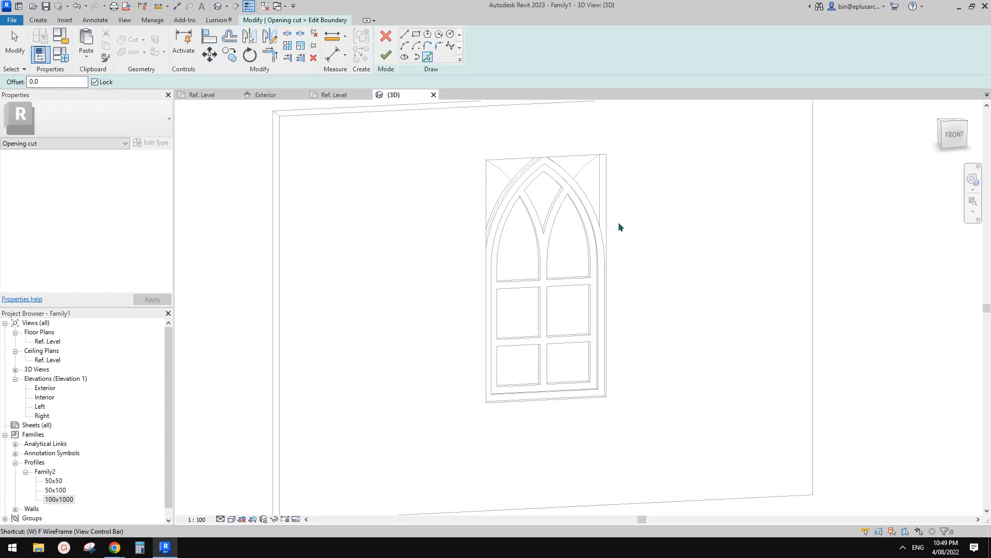
pyautogui.press('f')
pyautogui.scroll(7, 517, 171)
pyautogui.keyDown('shift'); pyautogui.moveTo(579, 181); pyautogui.dragTo(637, 126, button='middle'); pyautogui.keyUp('shift')
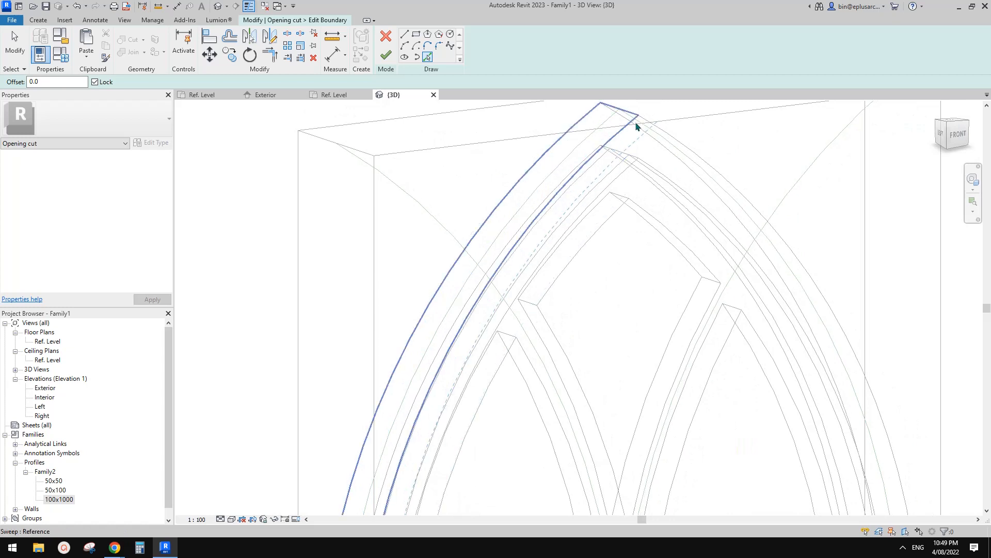
pyautogui.click(556, 173)
pyautogui.keyDown('shift'); pyautogui.moveTo(558, 183); pyautogui.dragTo(650, 174, button='middle'); pyautogui.keyUp('shift')
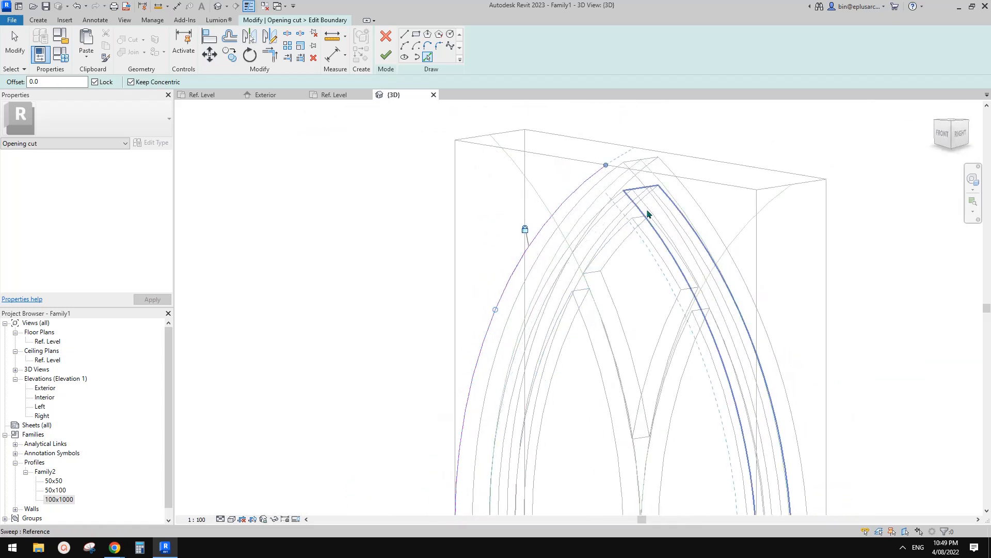
pyautogui.click(664, 186)
# Step: Add the straight reference line on the window's right side to the opening boundary with Lock on
pyautogui.scroll(-3, 641, 212)
pyautogui.moveTo(624, 269); pyautogui.dragTo(613, 107, button='middle')
pyautogui.scroll(3, 664, 258)
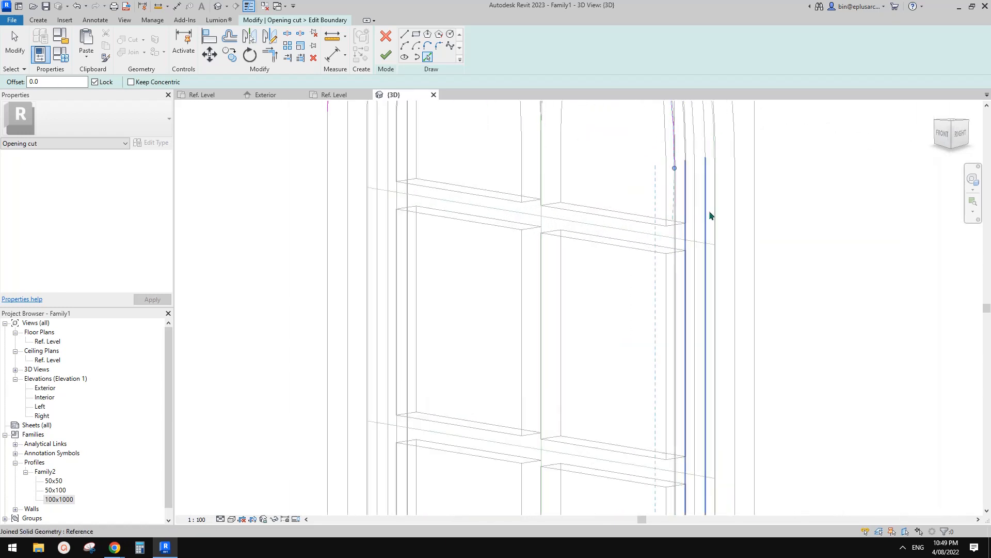
pyautogui.keyDown('shift'); pyautogui.moveTo(711, 215); pyautogui.dragTo(707, 250, button='middle'); pyautogui.keyUp('shift')
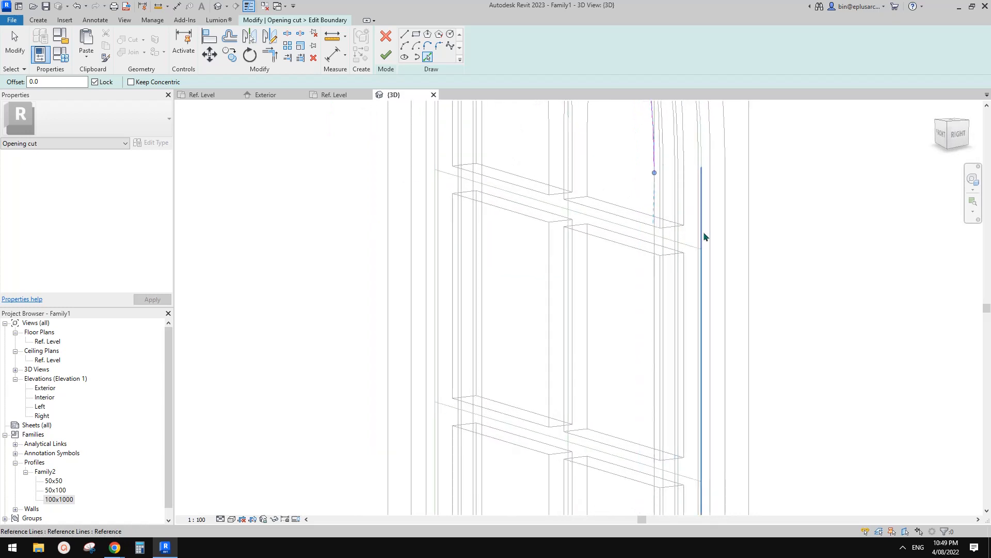
pyautogui.scroll(-3, 692, 245)
pyautogui.scroll(5, 658, 347)
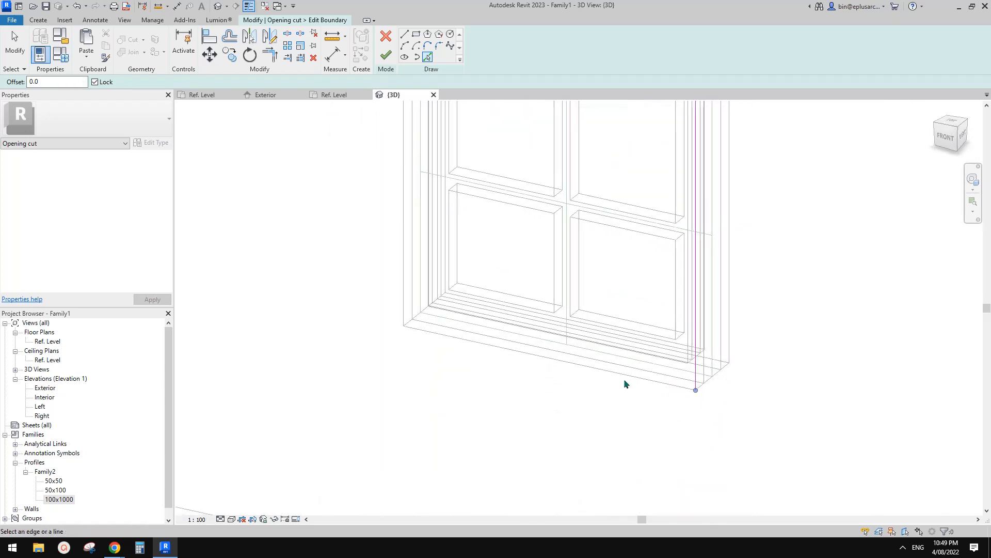
# Step: Add the window's bottom edge and its left straight reference line to the opening boundary with Lock on
pyautogui.click(688, 380)
pyautogui.scroll(-5, 685, 380)
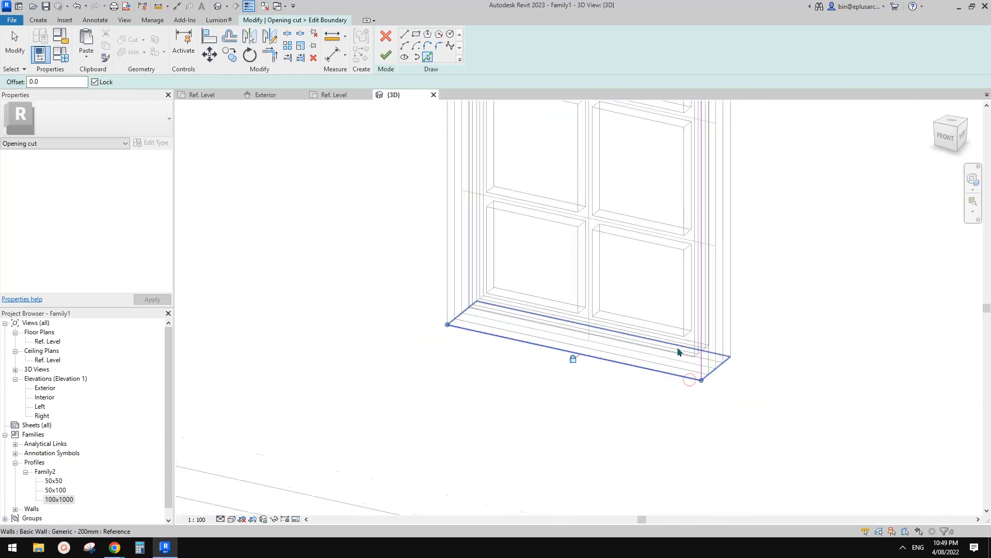
pyautogui.moveTo(503, 344); pyautogui.dragTo(663, 349, button='middle')
pyautogui.keyDown('shift'); pyautogui.moveTo(663, 349); pyautogui.dragTo(587, 345, button='middle'); pyautogui.keyUp('shift')
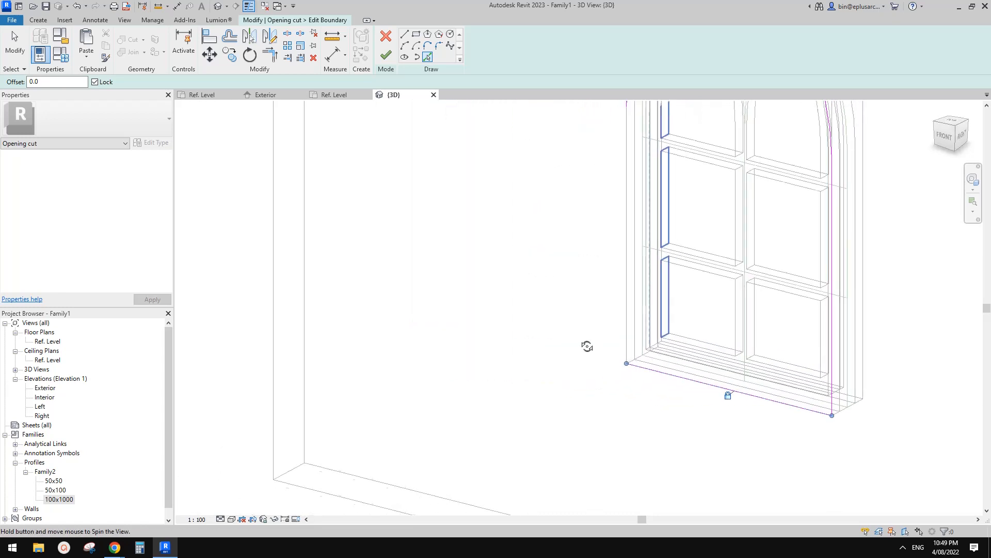
pyautogui.scroll(2, 645, 335)
pyautogui.moveTo(772, 410); pyautogui.dragTo(526, 314, button='middle')
pyautogui.keyDown('shift'); pyautogui.moveTo(600, 354); pyautogui.dragTo(589, 355, button='middle'); pyautogui.keyUp('shift')
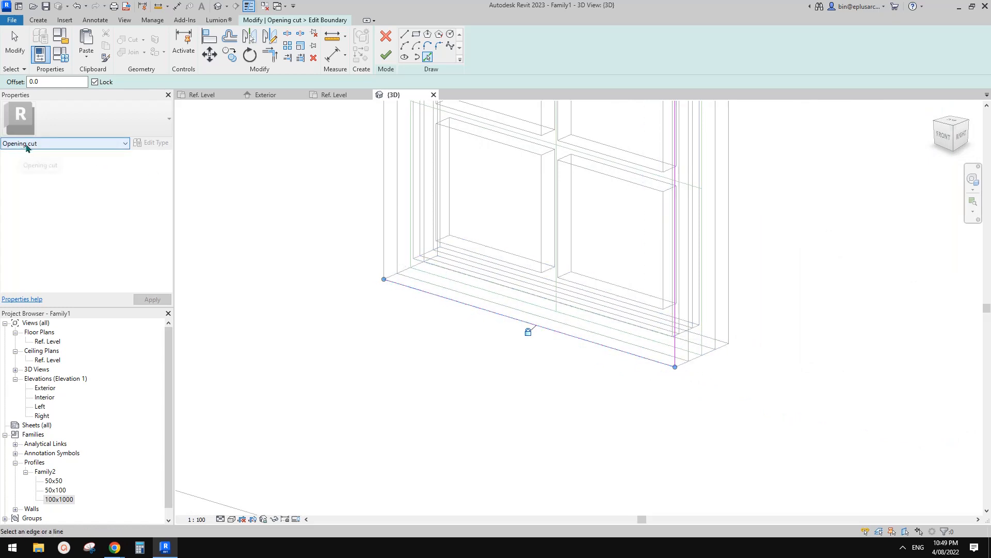
pyautogui.moveTo(610, 300); pyautogui.dragTo(715, 465, button='middle')
pyautogui.scroll(3, 502, 383)
pyautogui.click(524, 355)
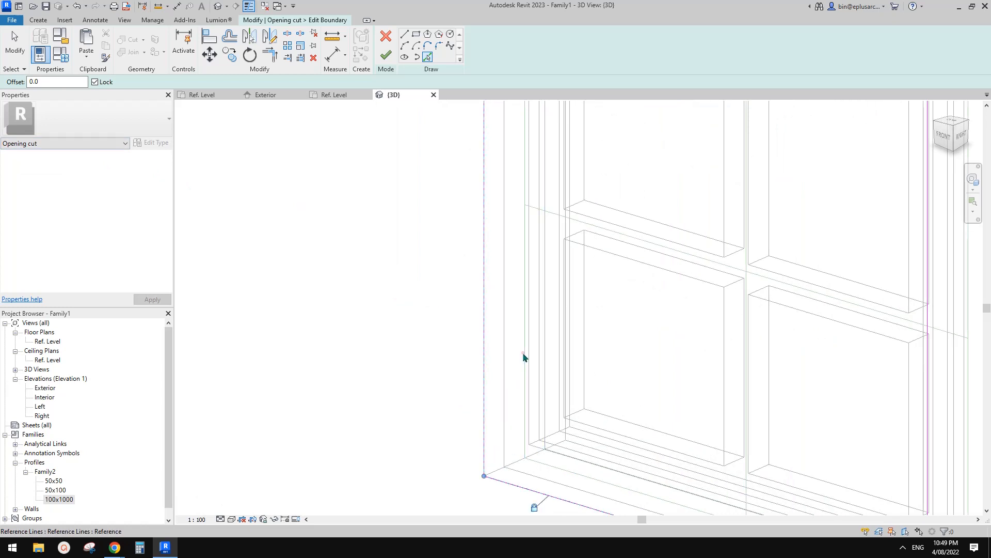
# Step: Finish the opening cut's boundary sketch and resolve the circular reference error on its constraints
pyautogui.scroll(-6, 478, 434)
pyautogui.scroll(-2, 617, 262)
pyautogui.moveTo(604, 263); pyautogui.dragTo(628, 411, button='middle')
pyautogui.scroll(1, 573, 292)
pyautogui.scroll(-1, 572, 292)
pyautogui.keyDown('shift'); pyautogui.moveTo(573, 293); pyautogui.dragTo(680, 332, button='middle'); pyautogui.keyUp('shift')
pyautogui.keyDown('shift'); pyautogui.moveTo(601, 331); pyautogui.dragTo(637, 310, button='middle'); pyautogui.keyUp('shift')
pyautogui.moveTo(609, 318); pyautogui.dragTo(580, 266, button='middle')
pyautogui.press('Escape')
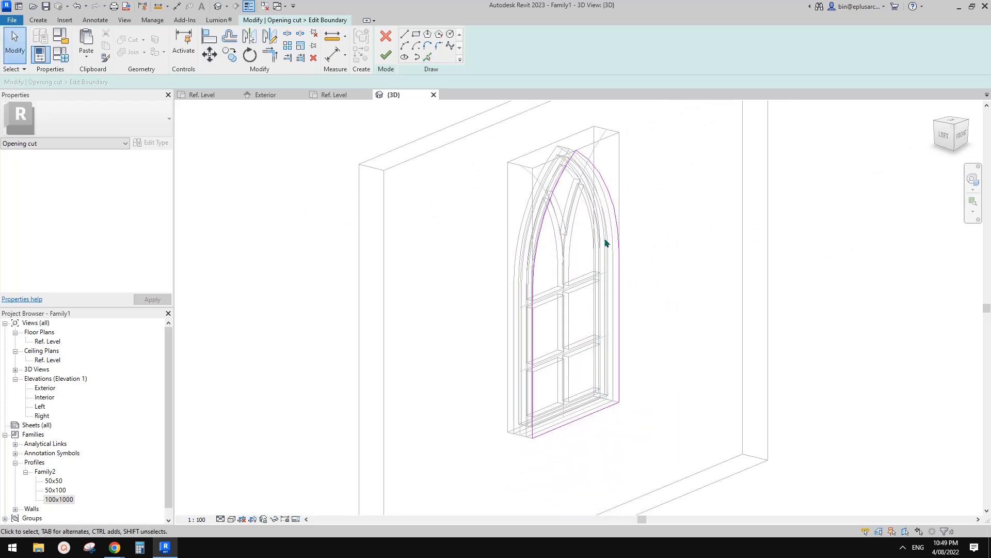
pyautogui.click(386, 55)
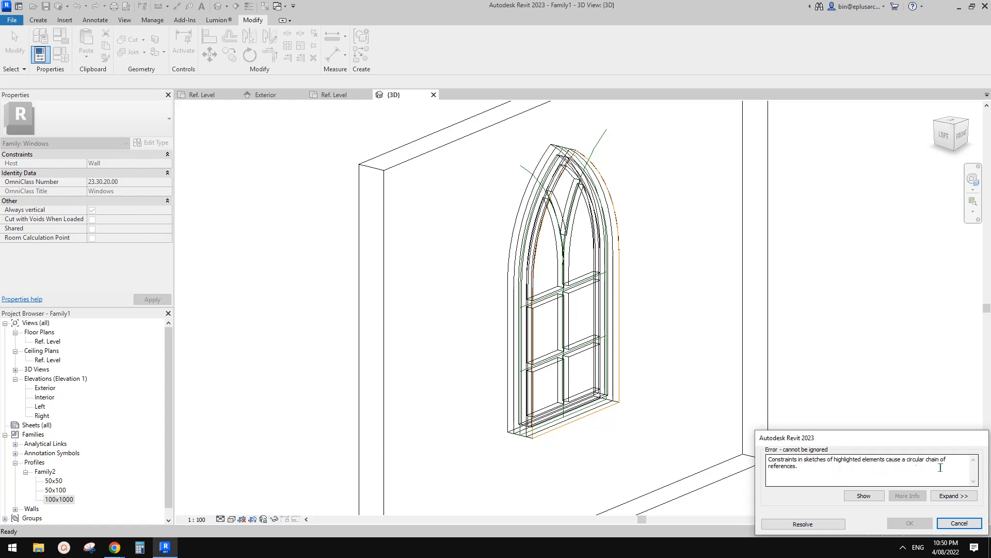
pyautogui.click(822, 525)
# Step: Display the 3D view with hidden lines and inspect the arched opening in the host wall
pyautogui.keyDown('shift'); pyautogui.moveTo(661, 374); pyautogui.dragTo(666, 301, button='middle'); pyautogui.keyUp('shift')
pyautogui.scroll(3, 640, 299)
pyautogui.scroll(-2, 641, 300)
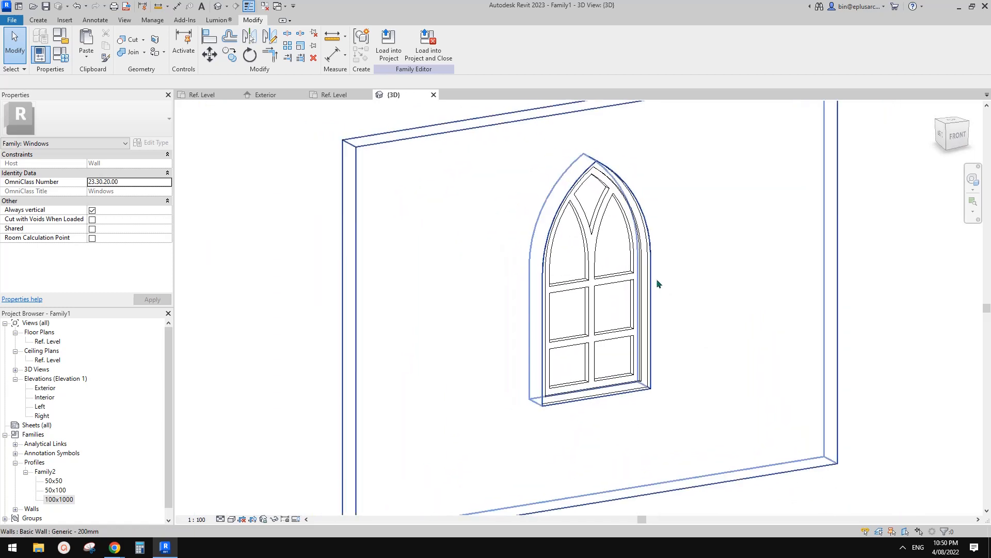
pyautogui.click(675, 268)
pyautogui.moveTo(680, 266); pyautogui.dragTo(668, 269, button='middle')
pyautogui.press('Escape')
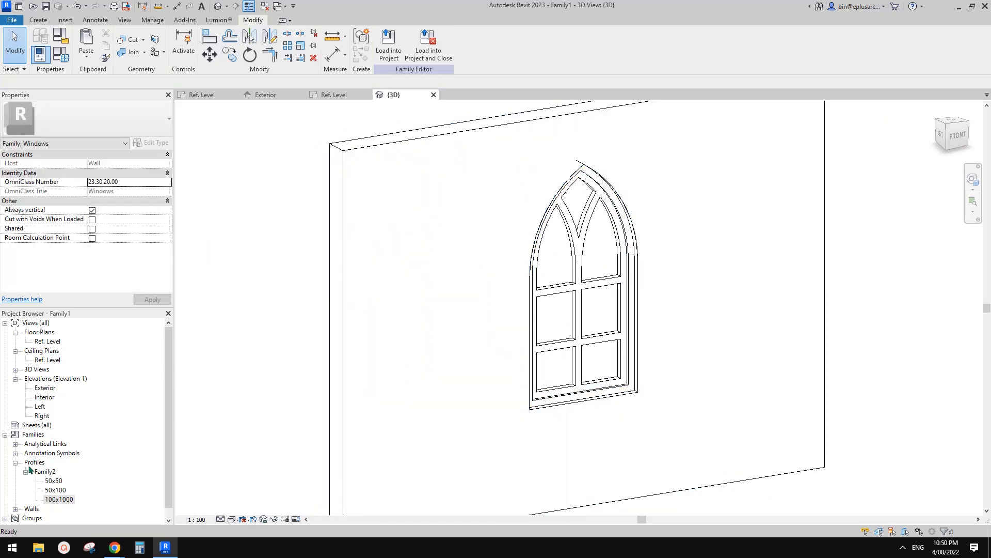
# Step: Open the Exterior elevation and temporarily isolate the reference line category
pyautogui.click(48, 390)
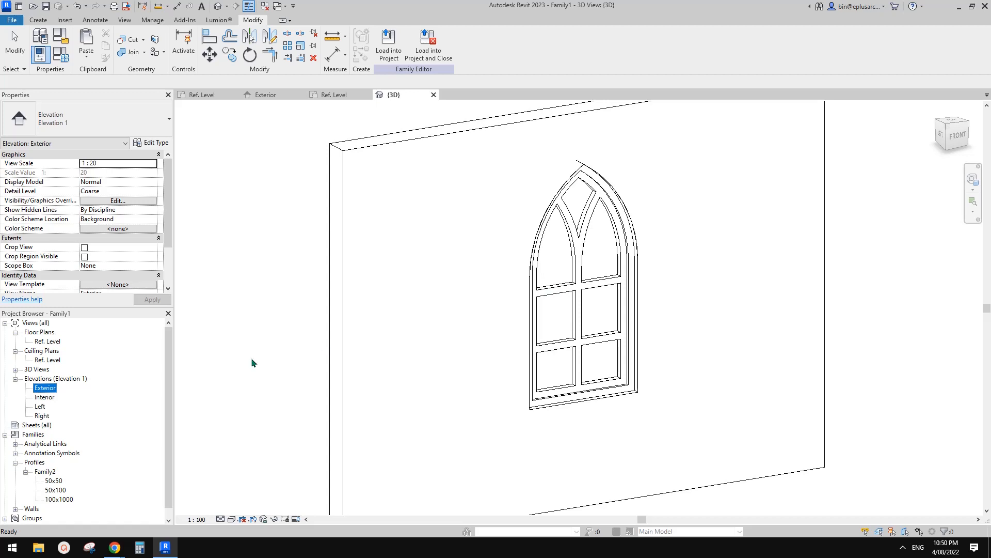
pyautogui.doubleClick(52, 391)
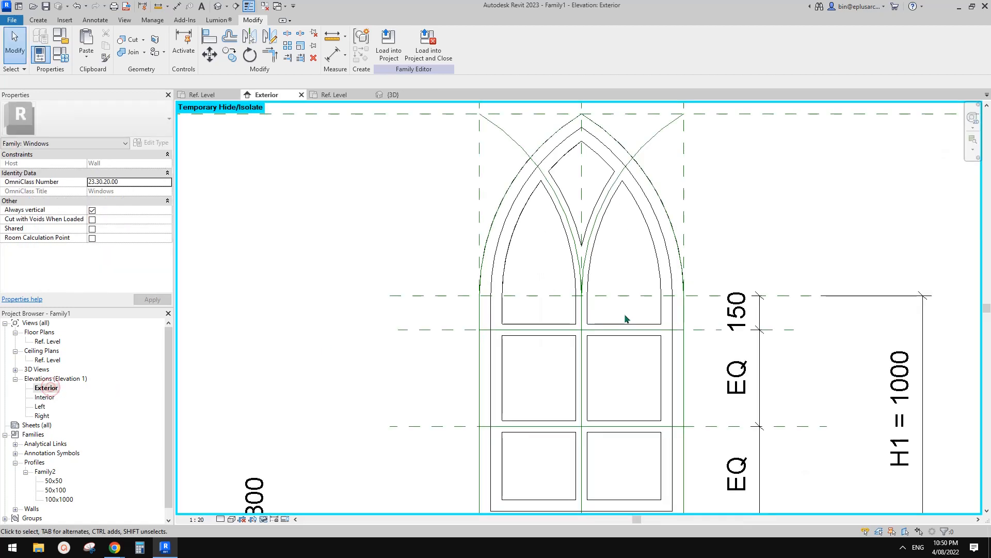
pyautogui.moveTo(577, 249); pyautogui.dragTo(550, 298, button='middle')
pyautogui.click(608, 167)
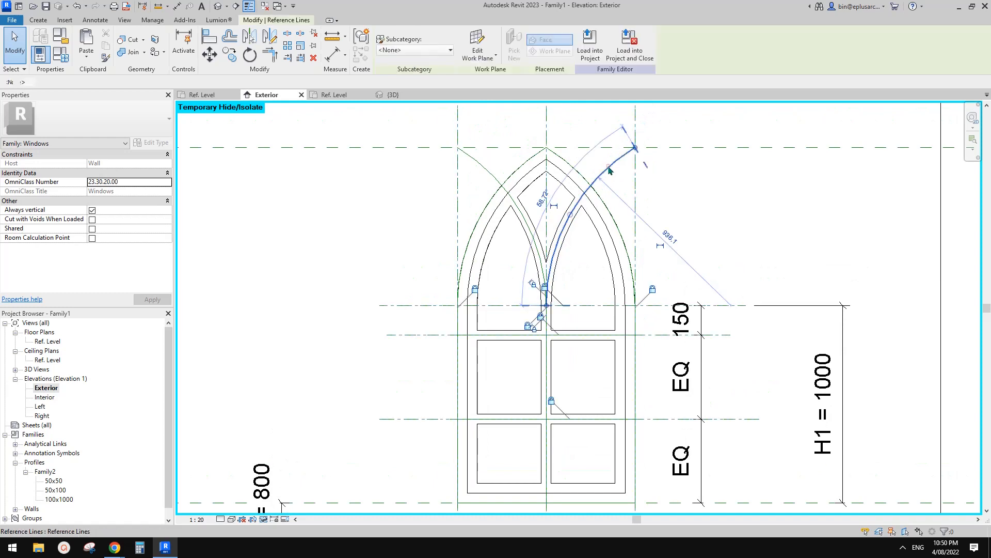
pyautogui.keyDown('ctrl'); pyautogui.click(488, 173); pyautogui.keyUp('ctrl')
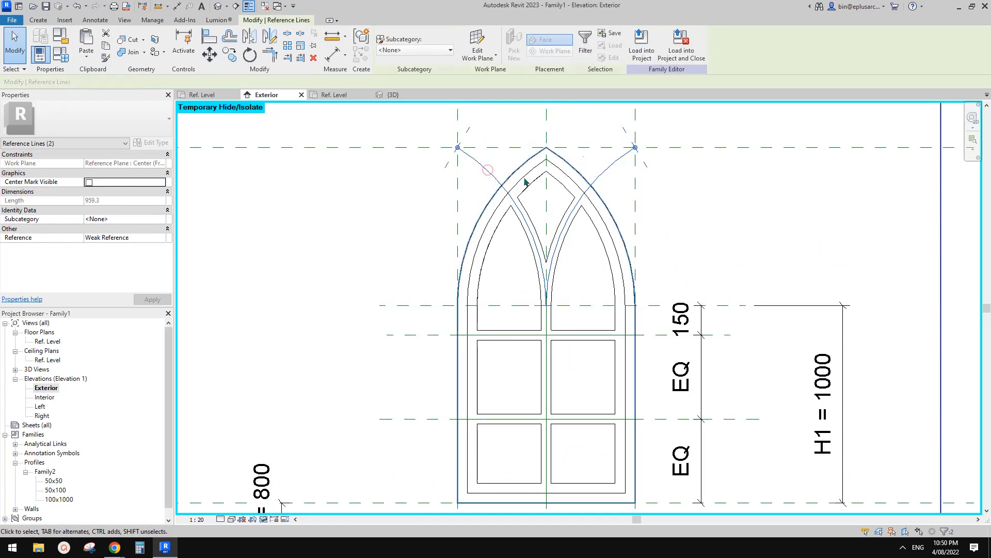
pyautogui.scroll(-1, 591, 226)
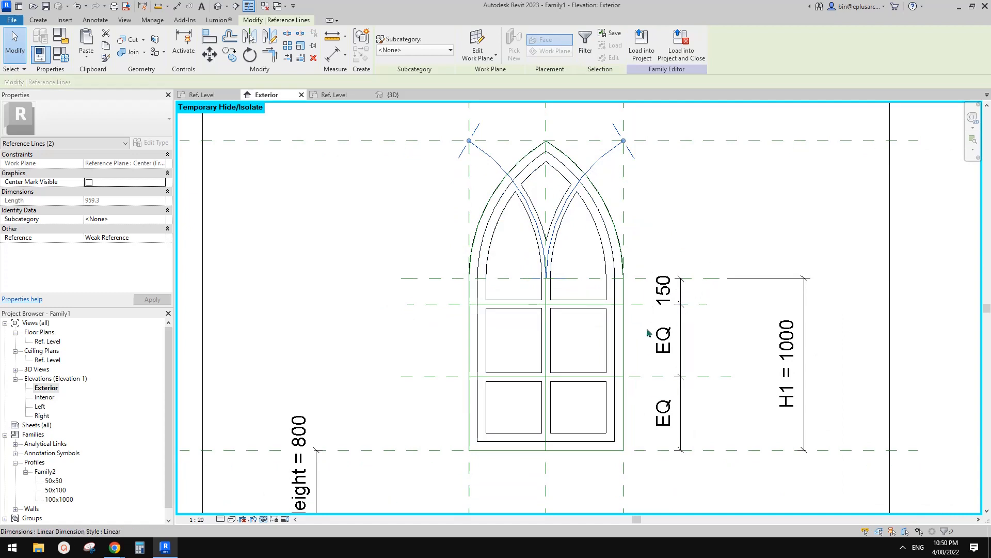
pyautogui.press('Escape')
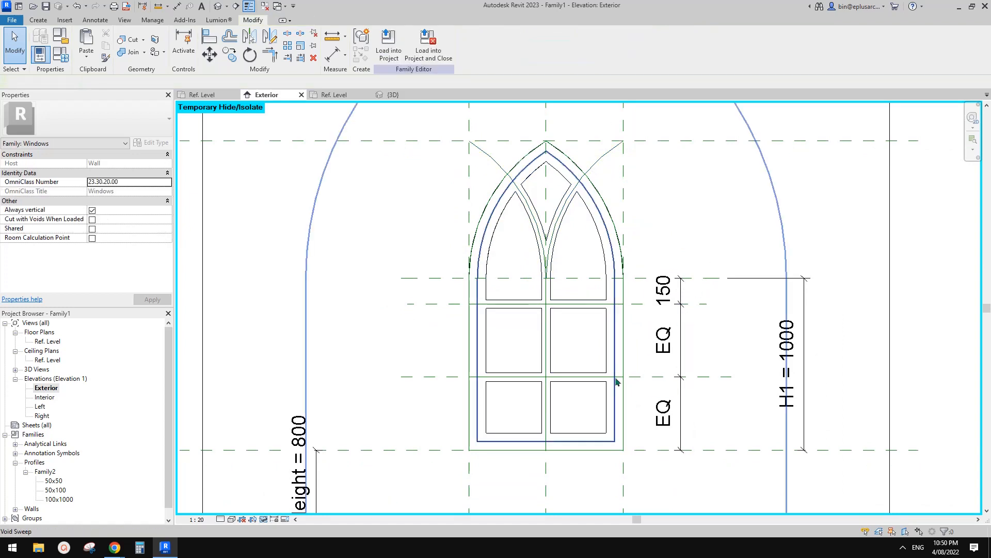
pyautogui.click(603, 162)
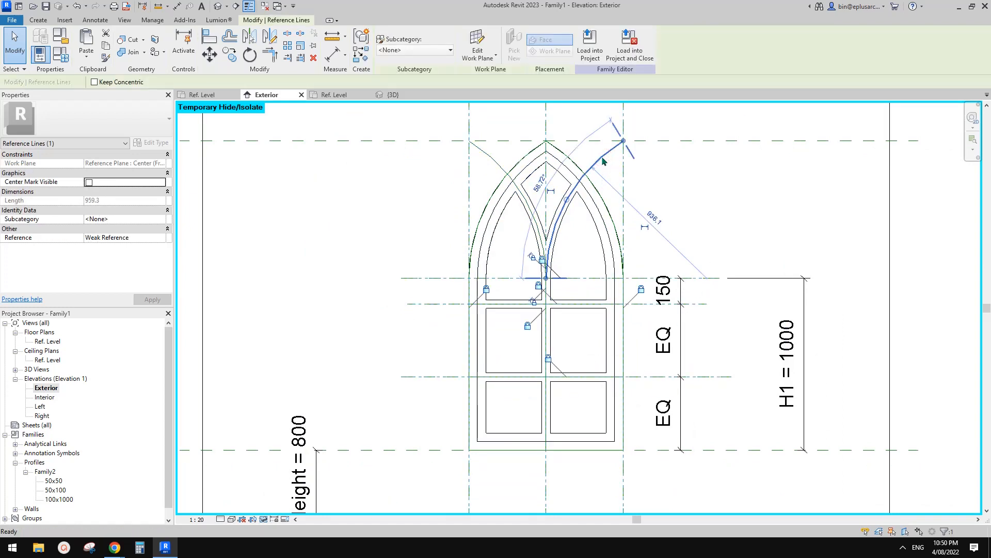
pyautogui.press('h')
pyautogui.press('c')
# Step: Set Reference to Not a Reference for all isolated reference lines, and reset the temporary hide/isolate
pyautogui.moveTo(679, 149); pyautogui.dragTo(443, 416)
pyautogui.click(683, 128)
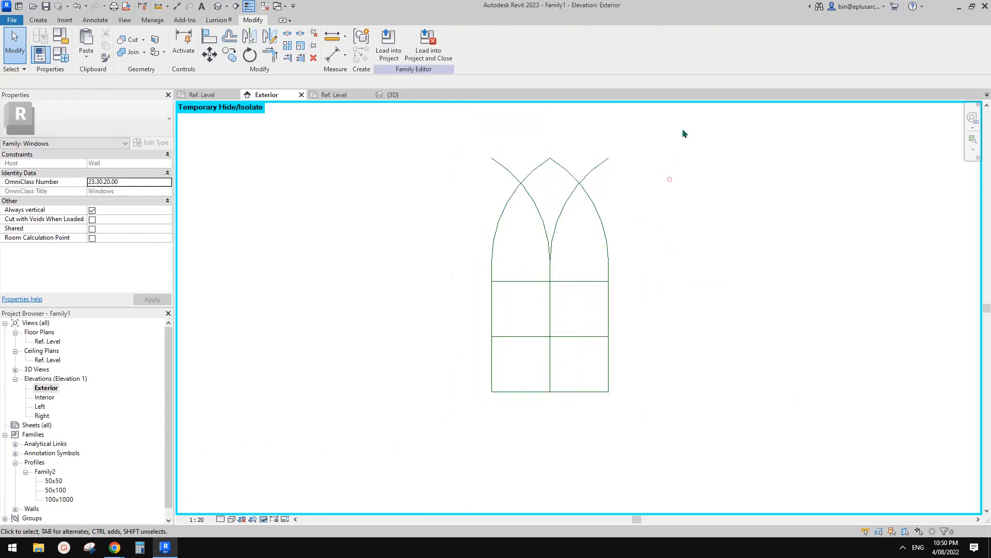
pyautogui.moveTo(682, 128); pyautogui.dragTo(439, 433)
pyautogui.click(129, 219)
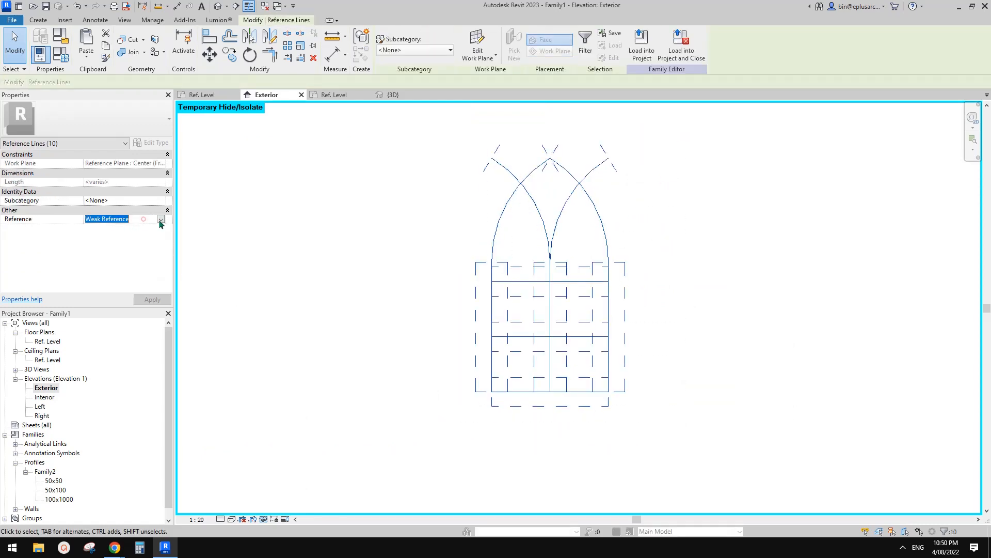
pyautogui.click(161, 220)
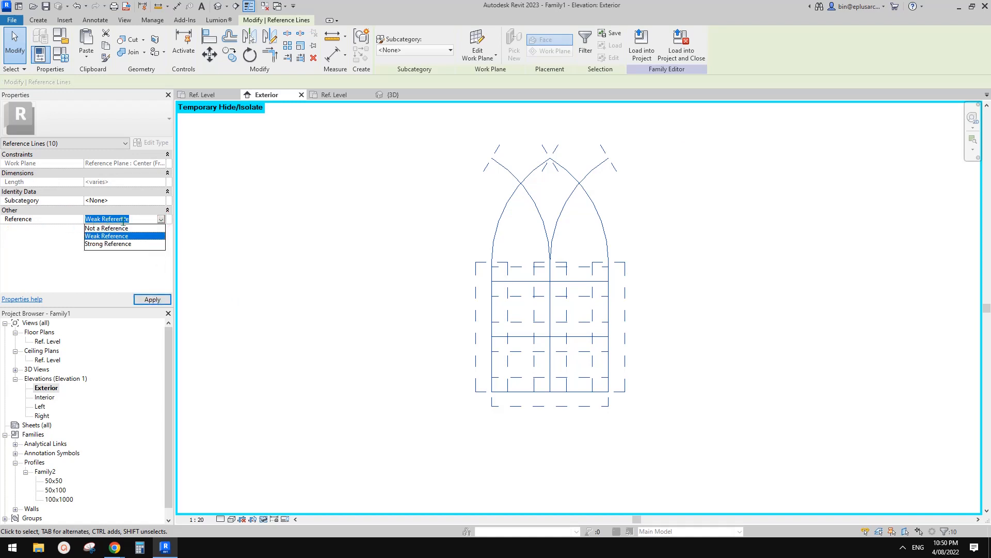
pyautogui.click(103, 228)
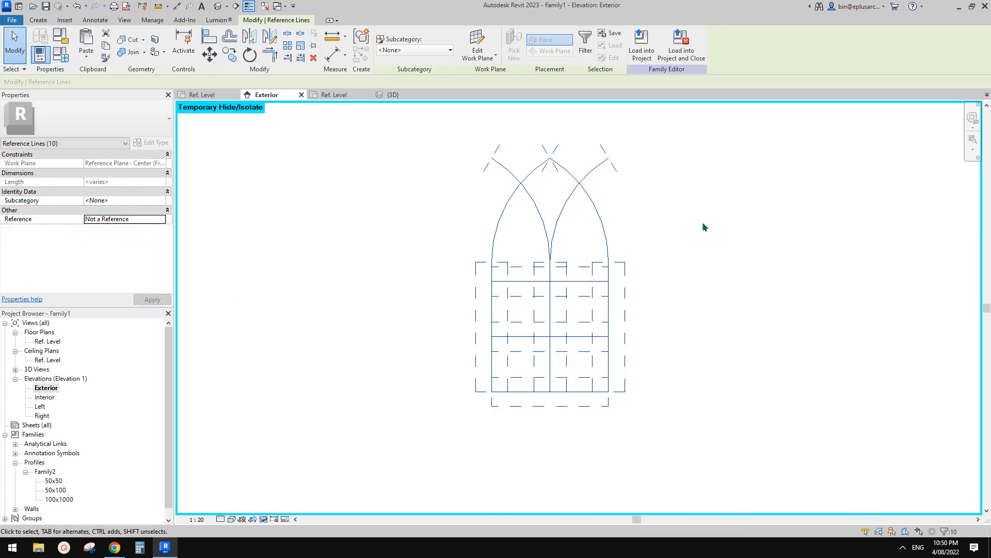
pyautogui.click(662, 237)
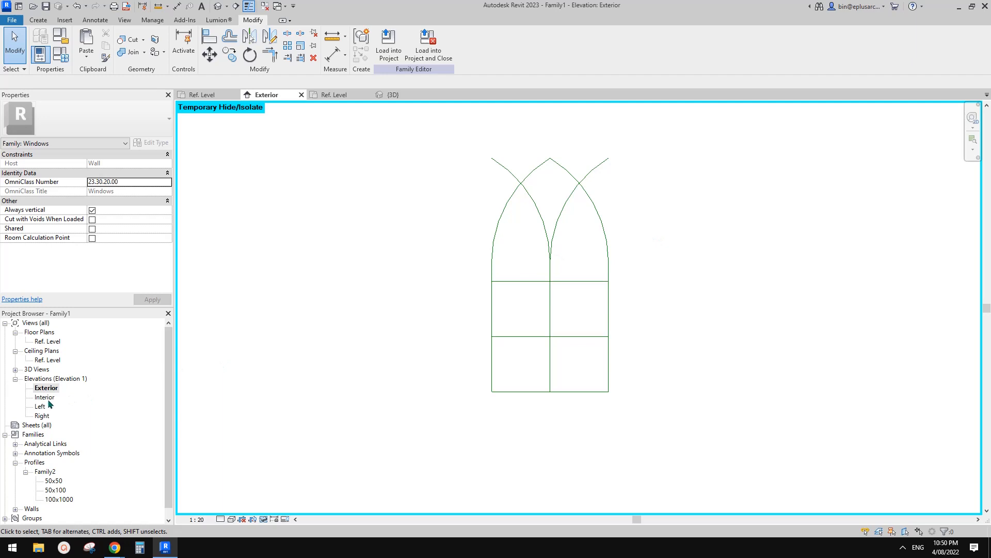
pyautogui.moveTo(368, 331); pyautogui.dragTo(365, 336, button='middle')
pyautogui.press('h')
pyautogui.press('r')
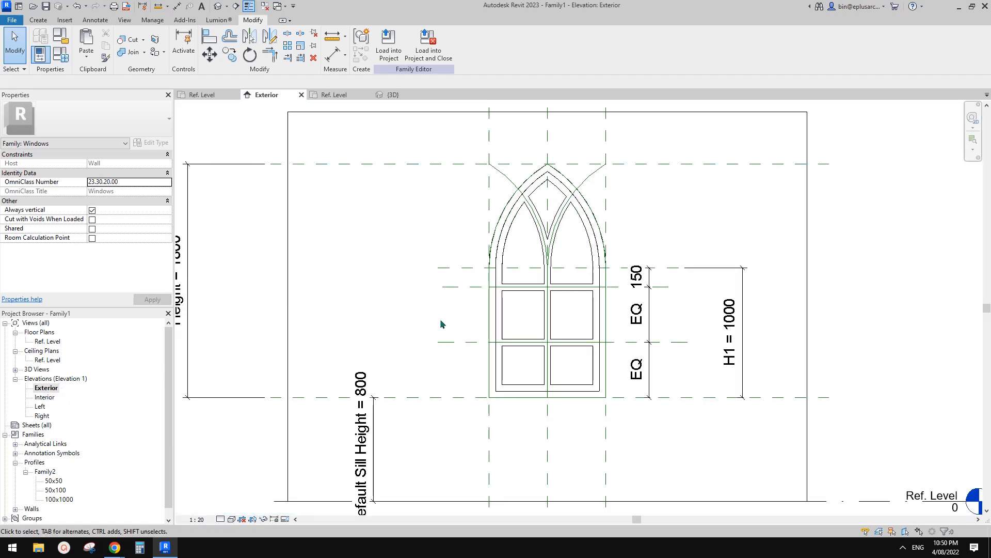
# Step: Set Is Reference to Not a Reference for the three horizontal reference planes at the arch springing and the horizontal mullions
pyautogui.click(461, 288)
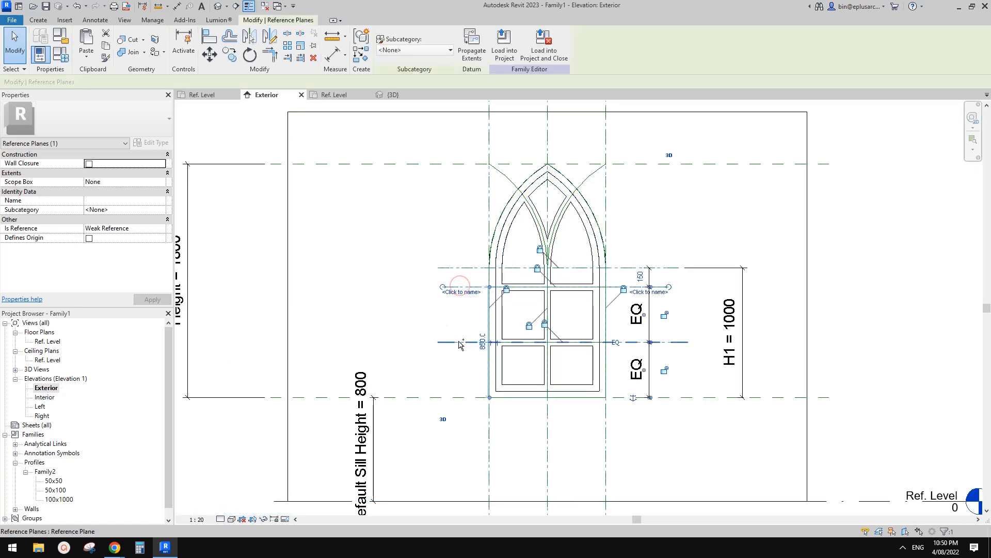
pyautogui.keyDown('ctrl'); pyautogui.click(459, 341); pyautogui.keyUp('ctrl')
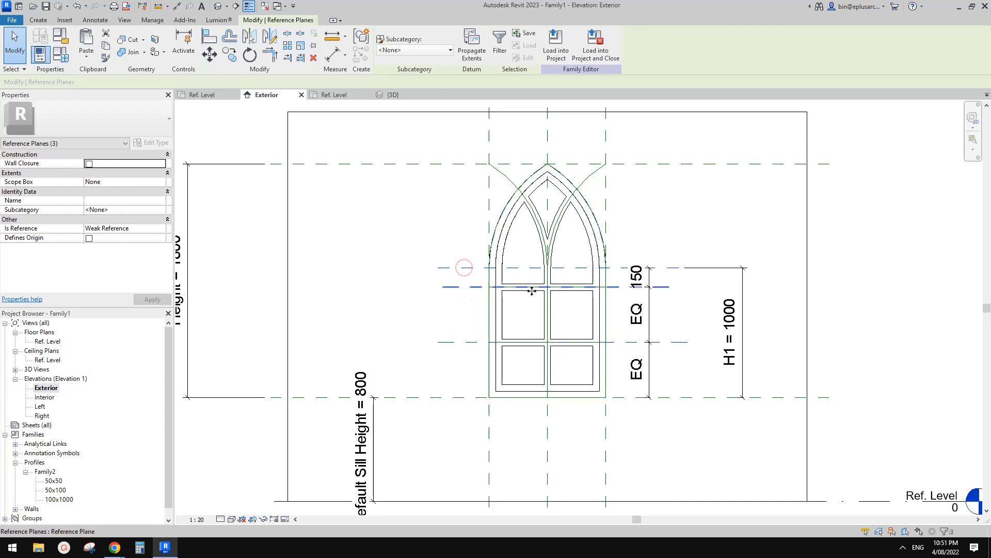
pyautogui.click(161, 230)
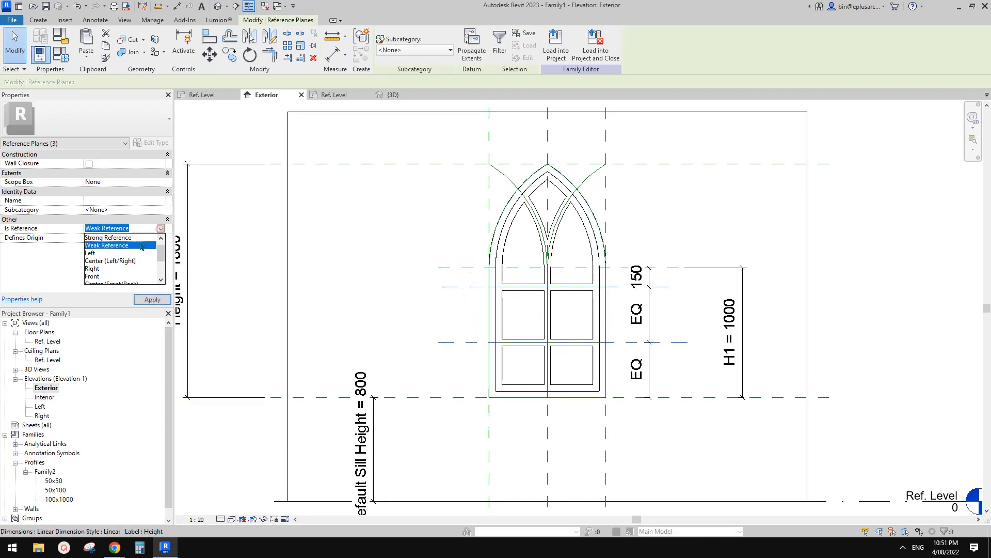
pyautogui.scroll(1, 101, 254)
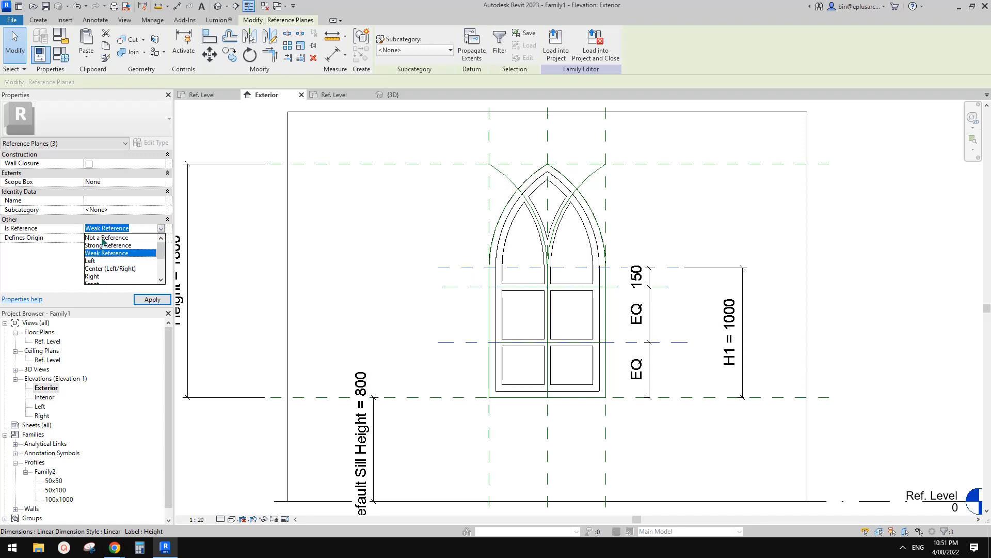
pyautogui.click(102, 239)
pyautogui.moveTo(730, 220); pyautogui.dragTo(719, 226, button='middle')
pyautogui.press('Escape')
pyautogui.scroll(-1, 684, 231)
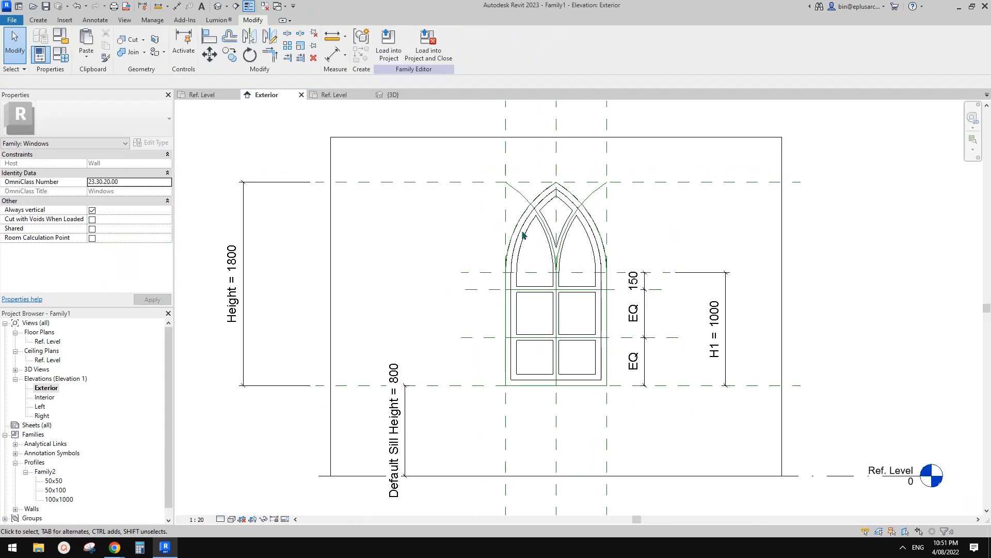
pyautogui.scroll(-1, 566, 310)
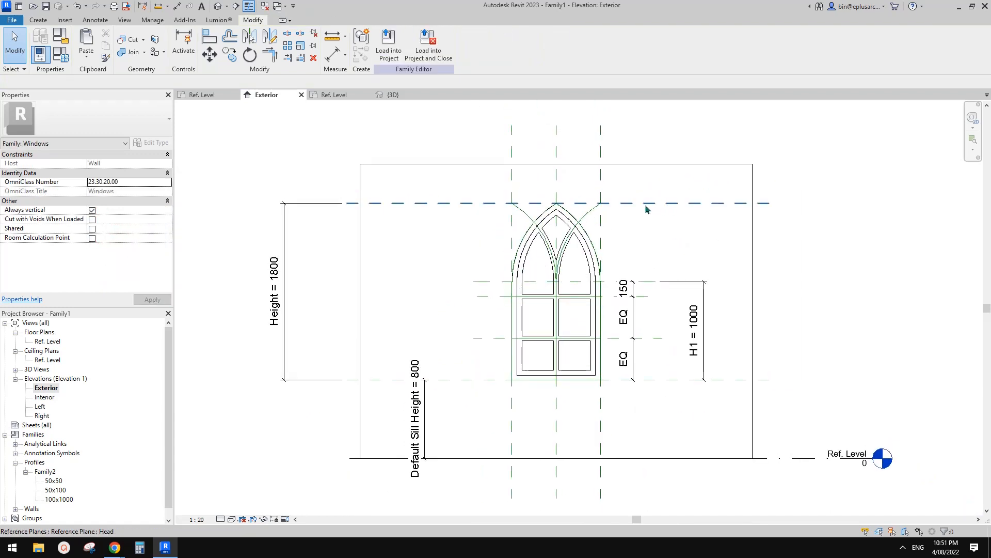
pyautogui.moveTo(684, 382); pyautogui.dragTo(687, 385, button='middle')
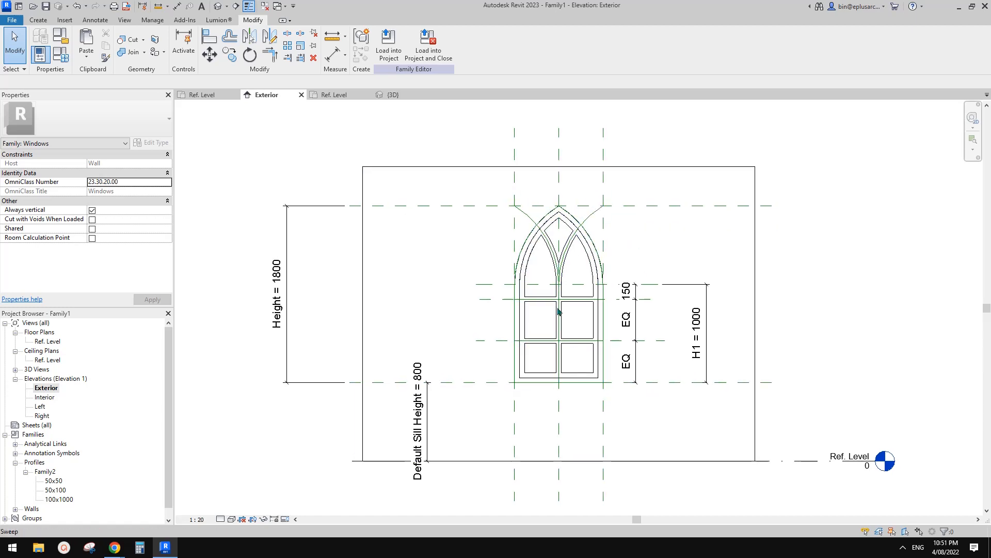
pyautogui.scroll(2, 510, 224)
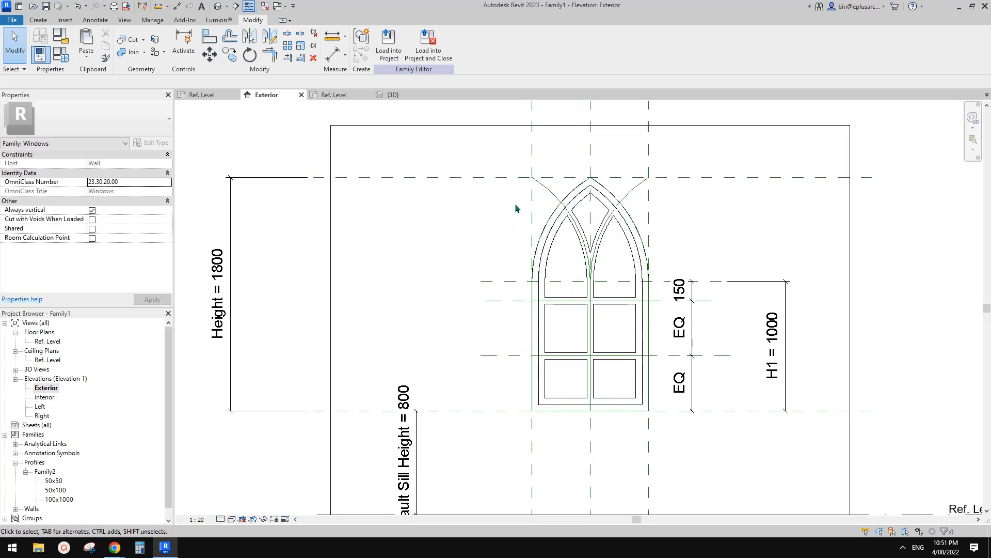
pyautogui.scroll(-1, 599, 264)
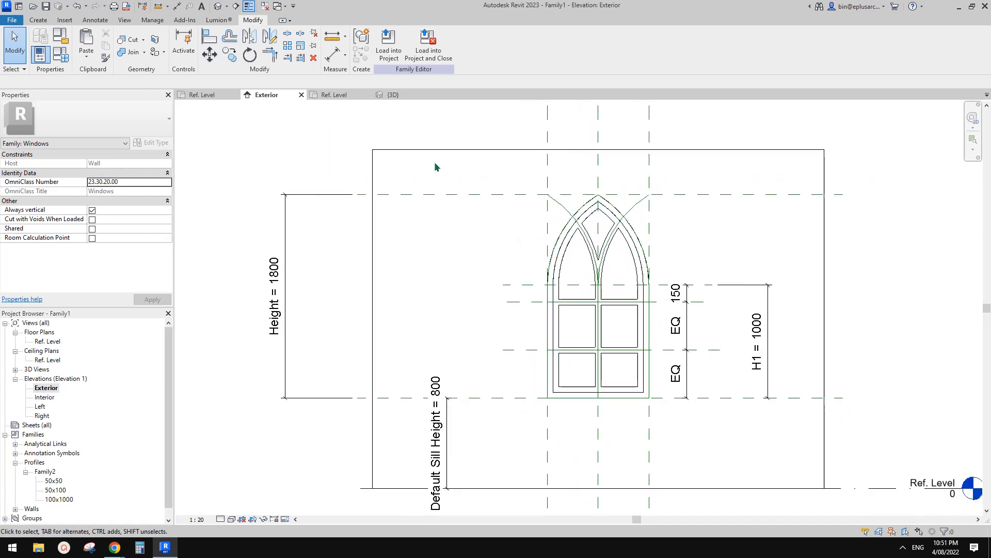
# Step: Close the inactive views and create a new project from a template chosen in the template list
pyautogui.click(265, 8)
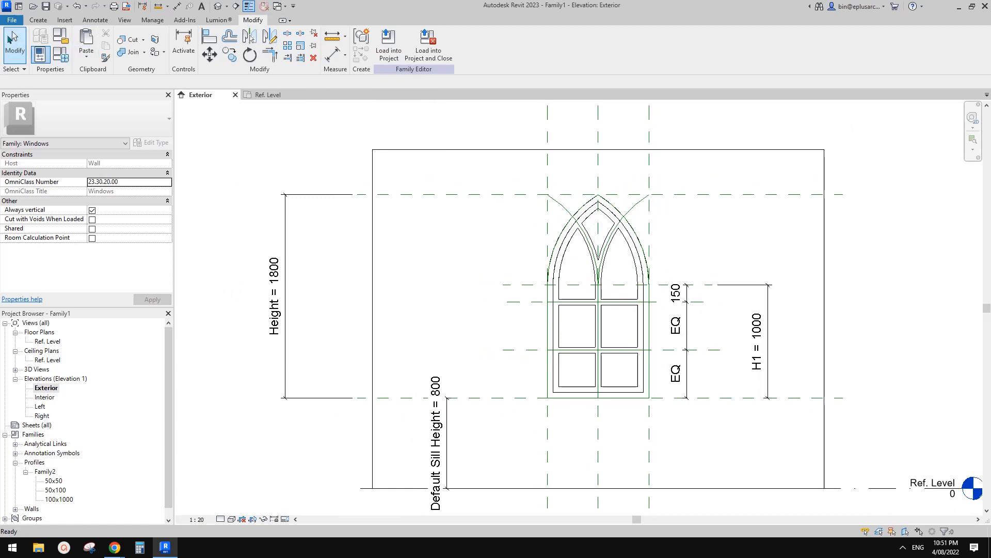
pyautogui.click(11, 20)
pyautogui.moveTo(70, 65)
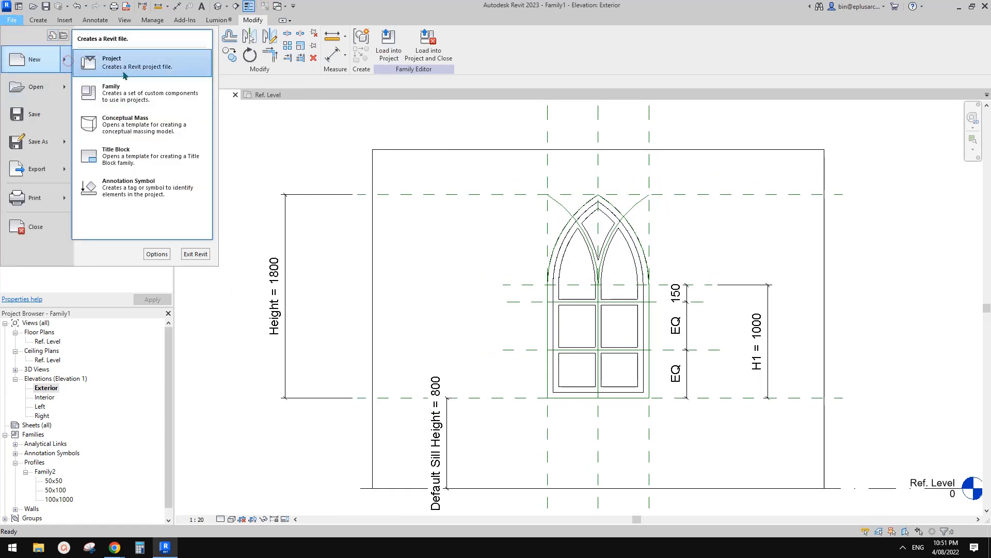
pyautogui.click(132, 67)
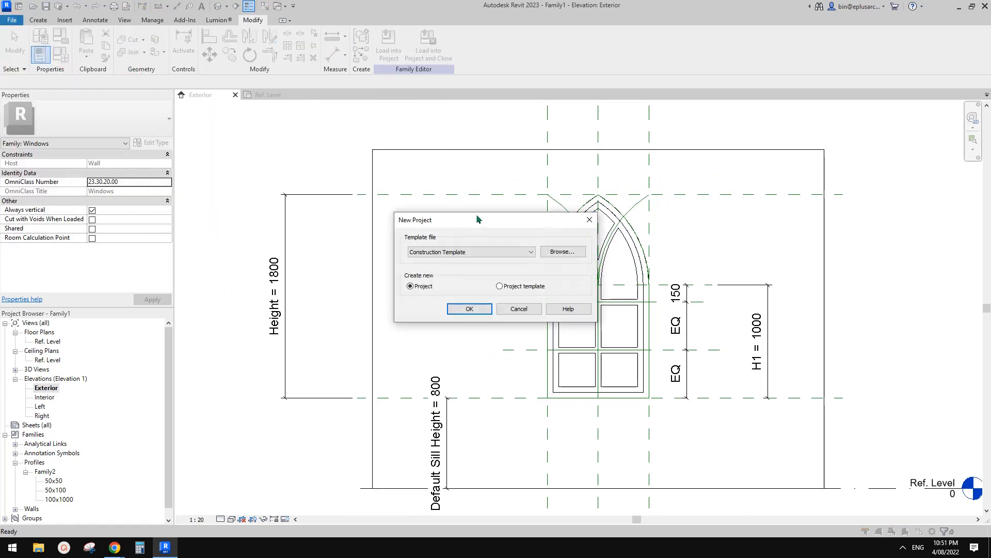
pyautogui.click(500, 251)
pyautogui.click(422, 275)
pyautogui.click(462, 306)
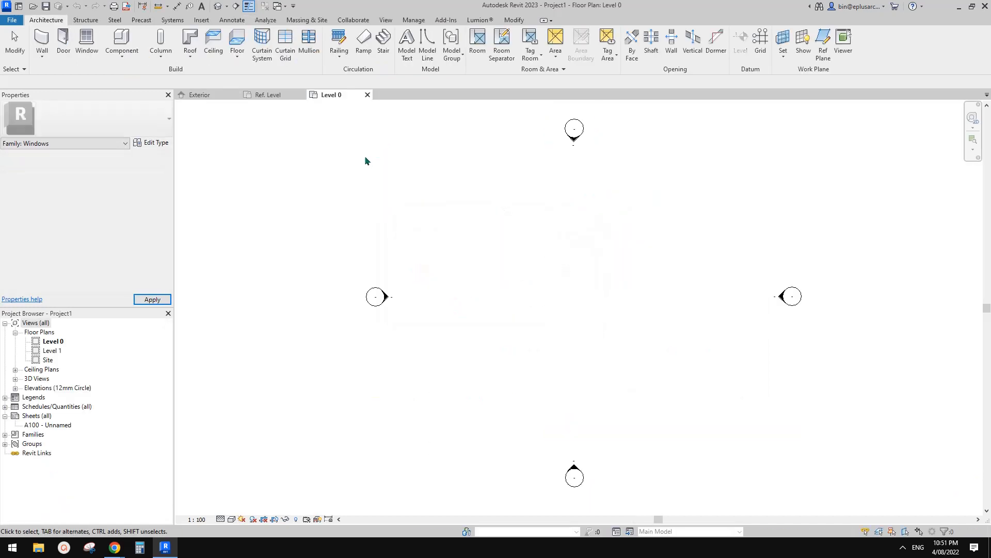
# Step: Load the arched window family from its Exterior elevation into Project1 only
pyautogui.click(271, 96)
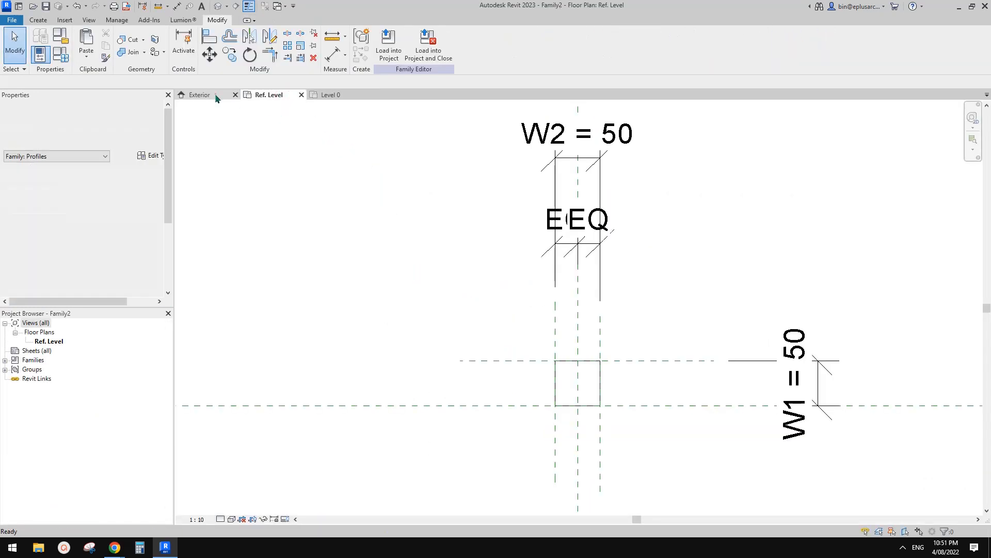
pyautogui.click(216, 96)
pyautogui.click(389, 50)
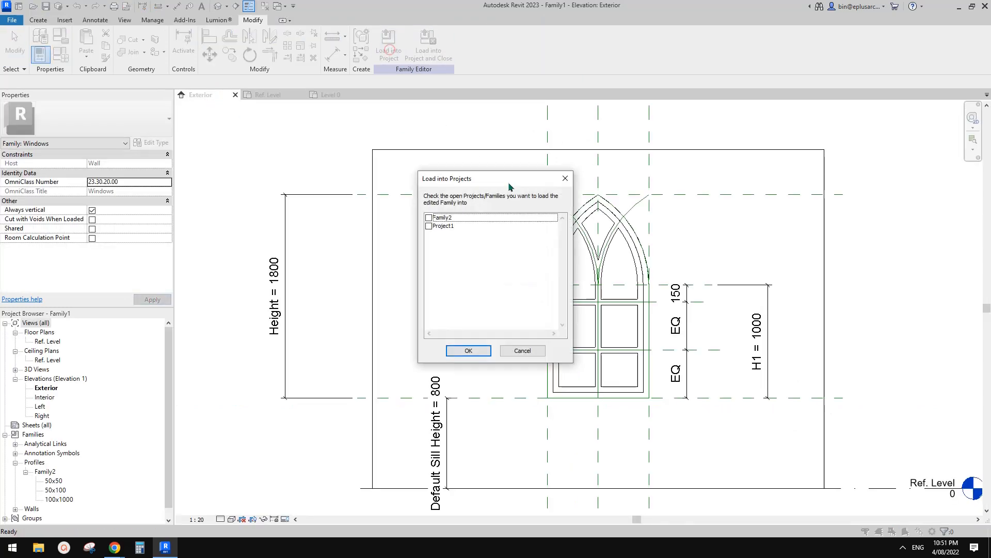
pyautogui.click(429, 227)
pyautogui.click(469, 351)
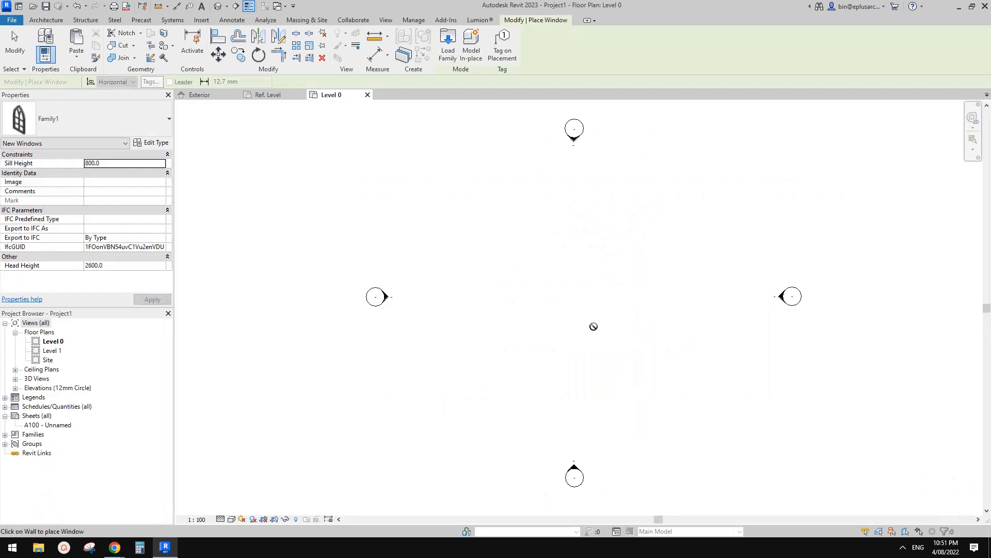
# Step: Draw a straight horizontal wall about 11400 mm long between the elevation markers on the Level 0 plan
pyautogui.press('w')
pyautogui.press('a')
pyautogui.click(641, 294)
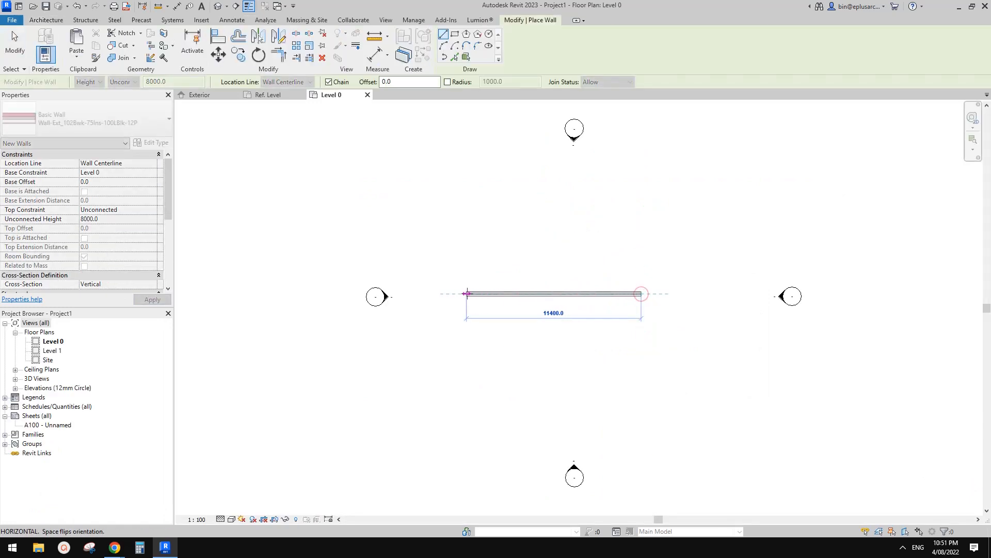
pyautogui.click(466, 294)
pyautogui.scroll(2, 518, 261)
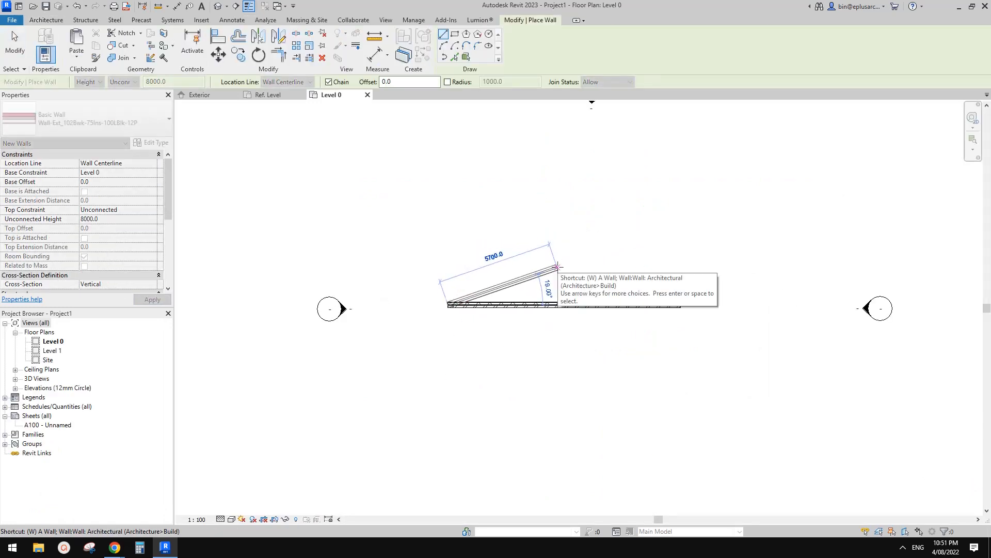
# Step: Place one Family1 window in the wall, slightly off its midpoint, and end window placement
pyautogui.press('w')
pyautogui.press('n')
pyautogui.scroll(2, 558, 312)
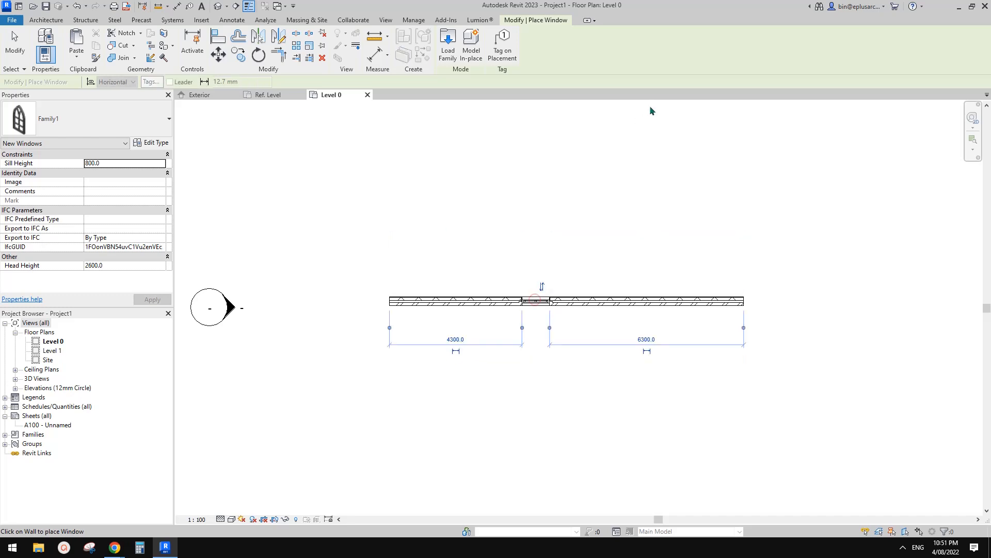
pyautogui.click(536, 301)
pyautogui.press('Escape')
pyautogui.press('Escape')
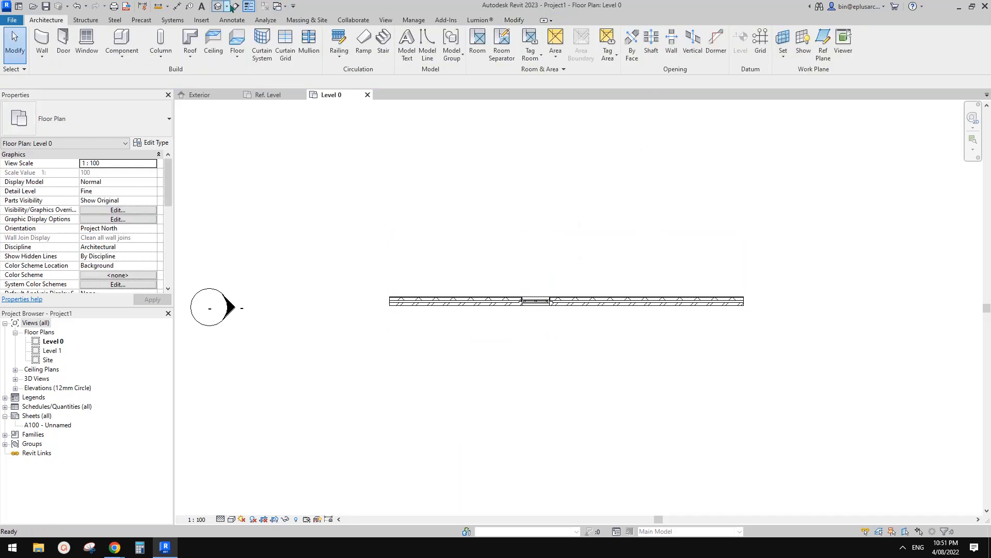
# Step: In the default 3D view, copy the window sideways along the wall, leaving a gap of about 1340 mm between the two
pyautogui.click(220, 6)
pyautogui.scroll(5, 583, 376)
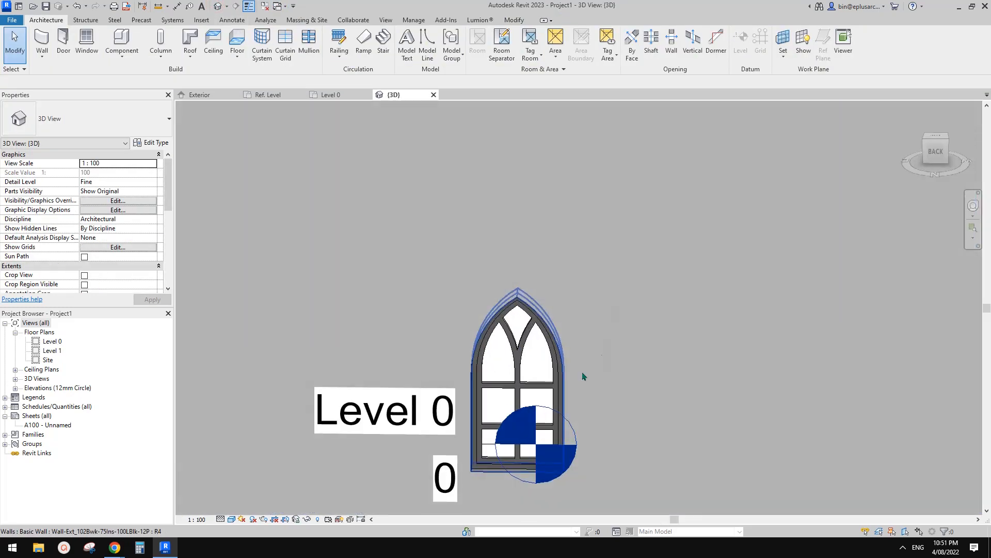
pyautogui.keyDown('shift'); pyautogui.moveTo(584, 376); pyautogui.dragTo(607, 240, button='middle'); pyautogui.keyUp('shift')
pyautogui.click(602, 234)
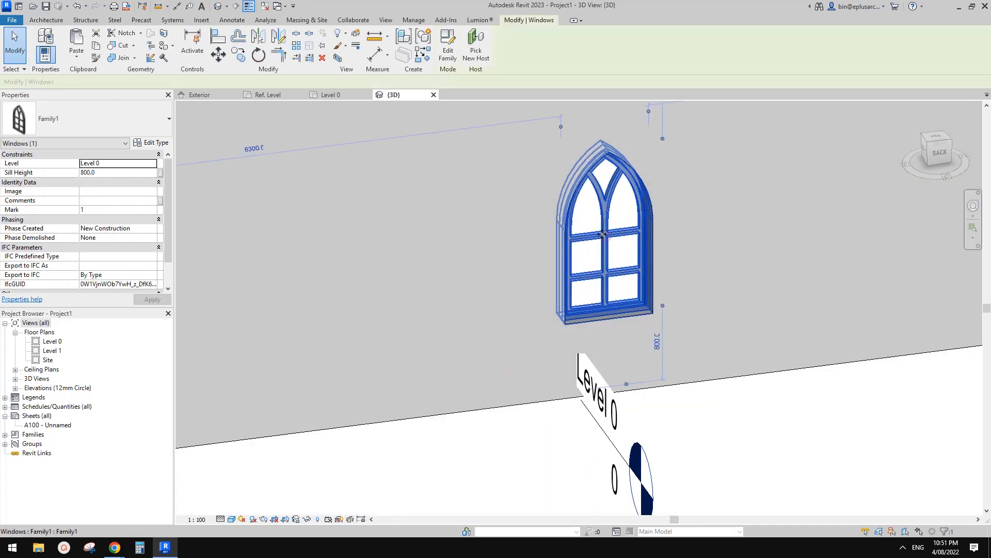
pyautogui.moveTo(603, 234)
pyautogui.mouseDown()
pyautogui.moveTo(449, 255)
pyautogui.moveTo(605, 249)
pyautogui.mouseUp()
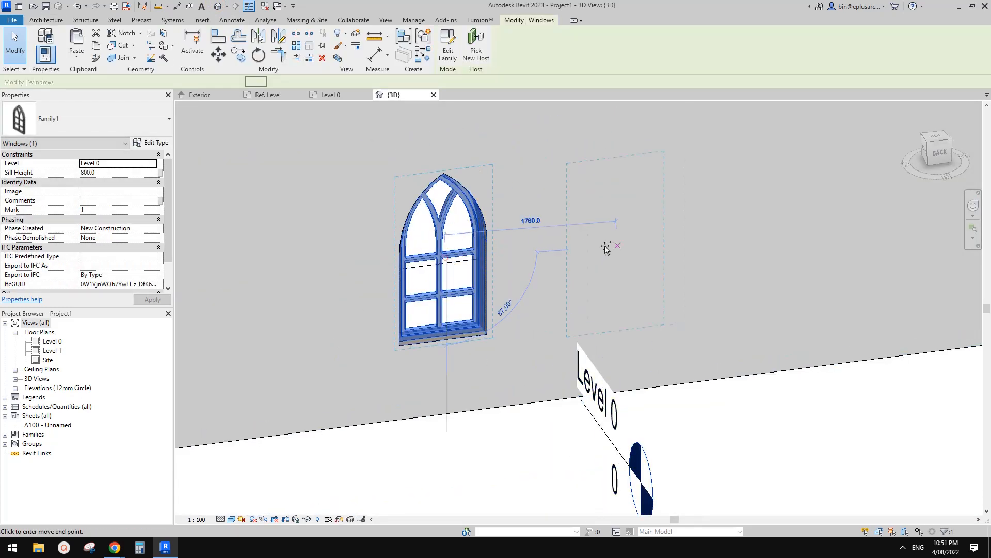
pyautogui.click(661, 242)
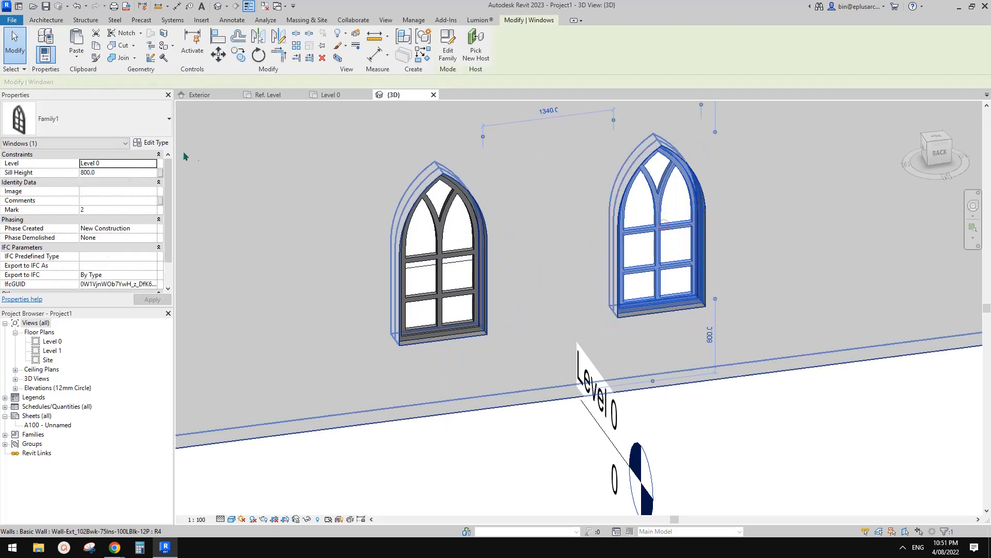
# Step: Duplicate the copied window's type as Family1 2 with H1 1200, Height 2100 and Width 800
pyautogui.click(151, 142)
pyautogui.click(316, 179)
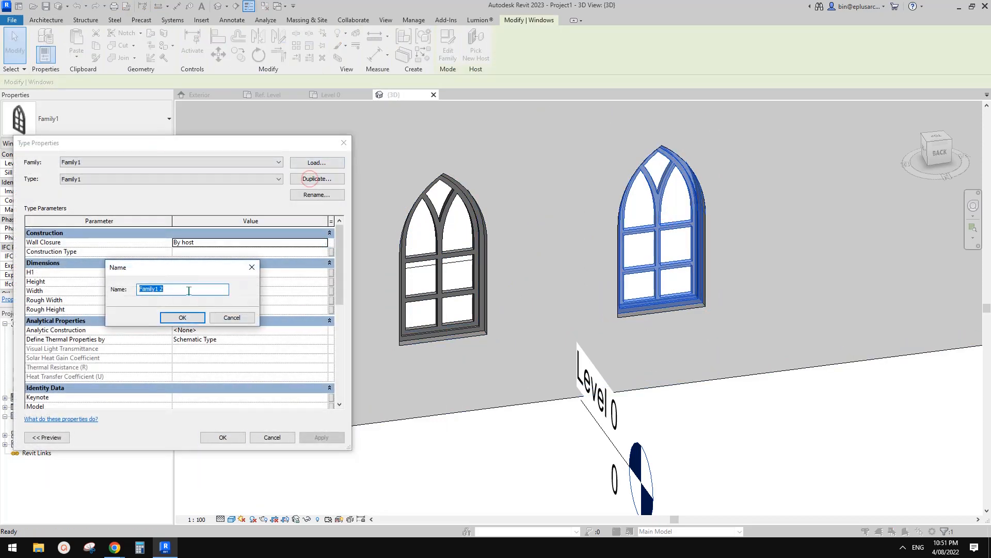
pyautogui.click(184, 318)
pyautogui.click(210, 272)
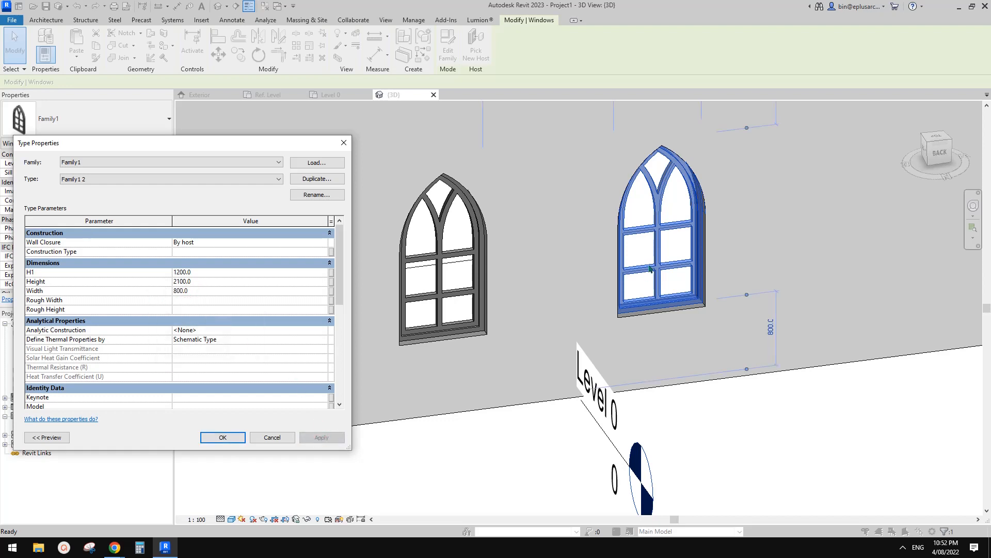
pyautogui.click(230, 439)
# Step: Compare the proportions, arches and mullions of the two window types in 3D
pyautogui.moveTo(623, 304); pyautogui.dragTo(611, 287, button='middle')
pyautogui.press('Escape')
pyautogui.scroll(2, 618, 304)
pyautogui.click(611, 286)
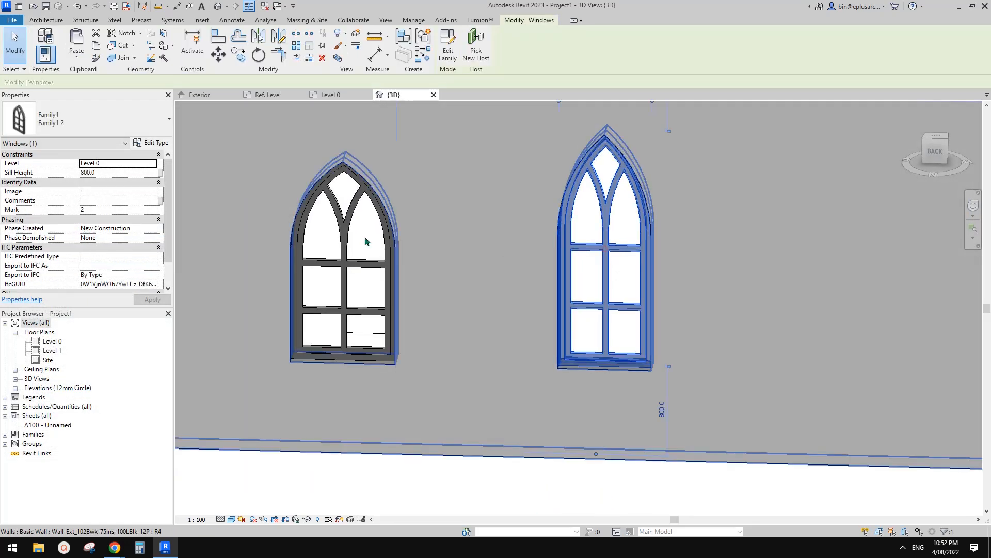
pyautogui.keyDown('shift'); pyautogui.moveTo(488, 279); pyautogui.dragTo(527, 263, button='middle'); pyautogui.keyUp('shift')
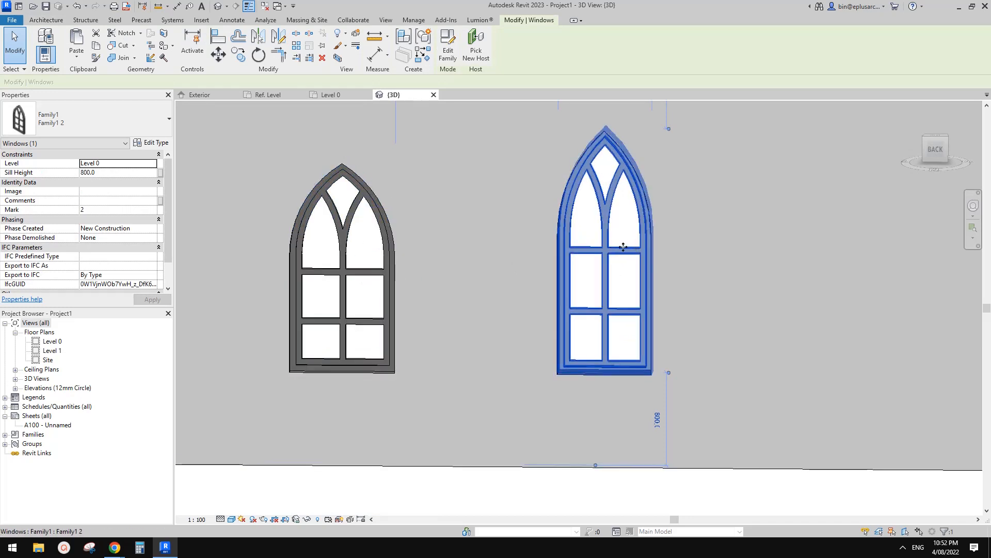
pyautogui.moveTo(614, 249)
pyautogui.keyDown('shift'); pyautogui.mouseDown(button='middle')
pyautogui.moveTo(522, 279)
pyautogui.moveTo(605, 284)
pyautogui.mouseUp(button='middle'); pyautogui.keyUp('shift')
# Step: Temporarily hide the host wall to examine both window frames from several angles, and reset the temporary hide/isolate
pyautogui.click(715, 186)
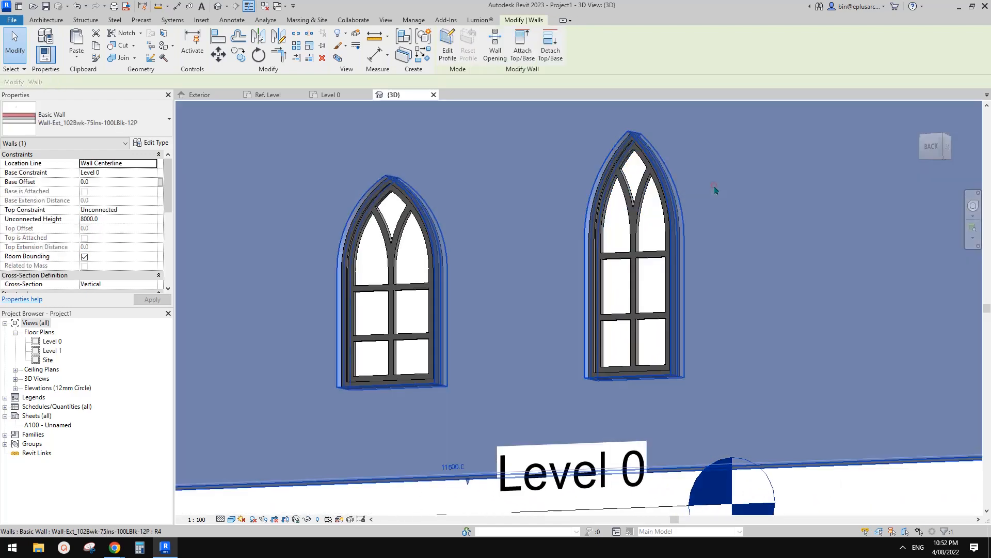
pyautogui.press('h')
pyautogui.press('h')
pyautogui.keyDown('shift'); pyautogui.moveTo(706, 184); pyautogui.dragTo(847, 380, button='middle'); pyautogui.keyUp('shift')
pyautogui.click(653, 276)
pyautogui.scroll(1, 667, 248)
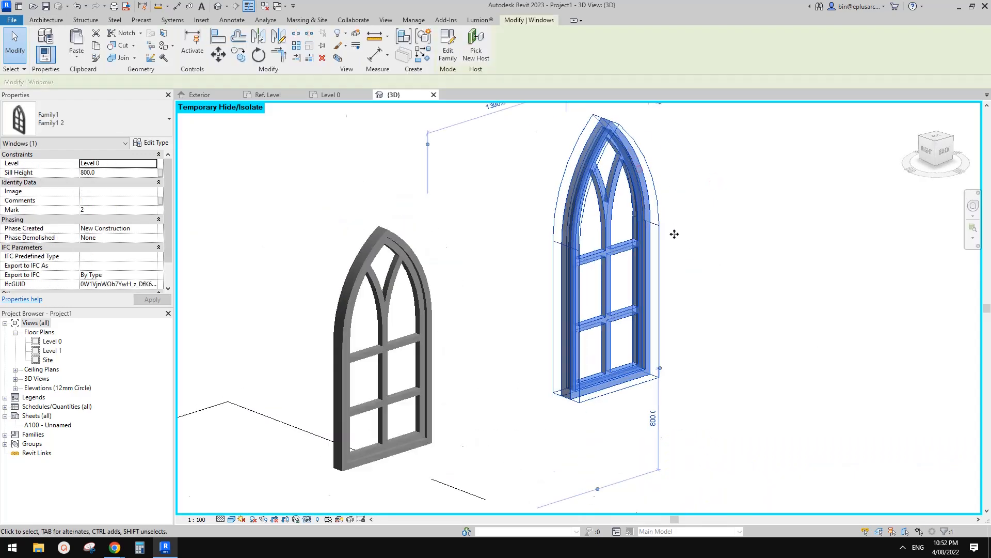
pyautogui.keyDown('shift'); pyautogui.moveTo(675, 234); pyautogui.dragTo(713, 305, button='middle'); pyautogui.keyUp('shift')
pyautogui.press('Escape')
pyautogui.scroll(-1, 594, 341)
pyautogui.moveTo(594, 341); pyautogui.dragTo(655, 256, button='middle')
pyautogui.press('h')
pyautogui.press('r')
# Step: Inspect the resized window's frame and arched opening in the restored wall from an angle
pyautogui.click(659, 239)
pyautogui.moveTo(650, 311)
pyautogui.mouseDown(button='middle')
pyautogui.moveTo(722, 248)
pyautogui.moveTo(666, 243)
pyautogui.moveTo(730, 259)
pyautogui.moveTo(655, 282)
pyautogui.moveTo(672, 268)
pyautogui.mouseUp(button='middle')
pyautogui.press('Escape')
pyautogui.scroll(-1, 670, 310)
pyautogui.click(654, 284)
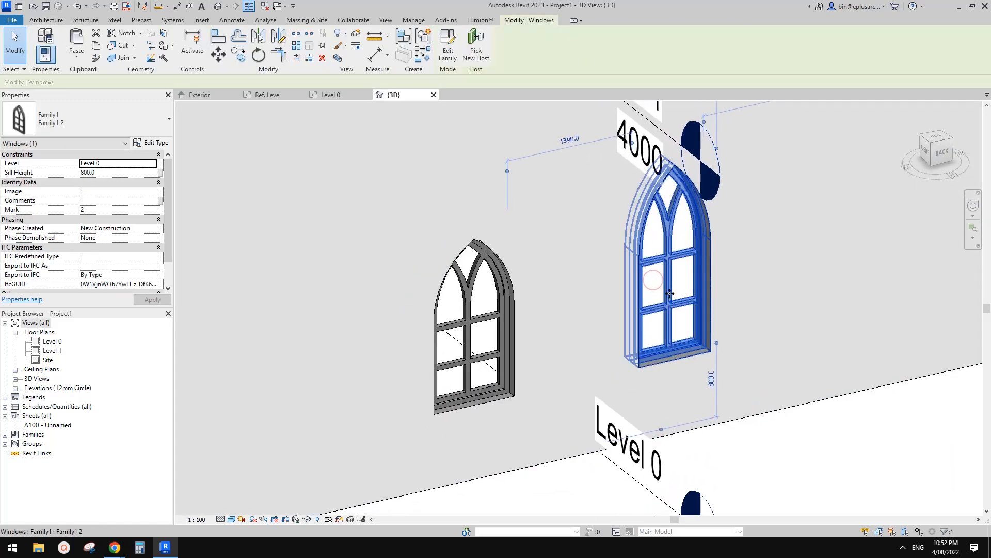
pyautogui.press('Escape')
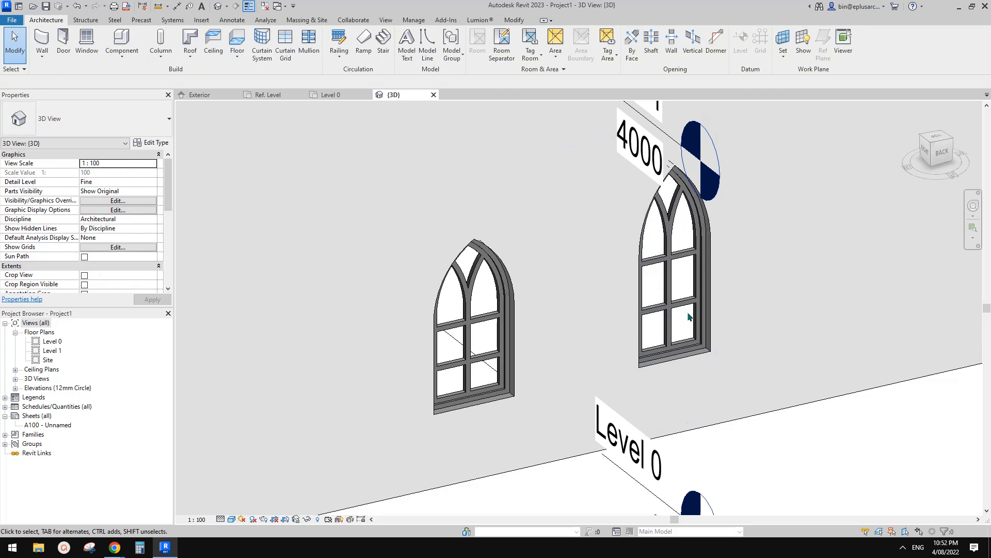
pyautogui.moveTo(673, 333)
pyautogui.mouseDown(button='middle')
pyautogui.moveTo(642, 340)
pyautogui.moveTo(628, 331)
pyautogui.moveTo(643, 337)
pyautogui.mouseUp(button='middle')
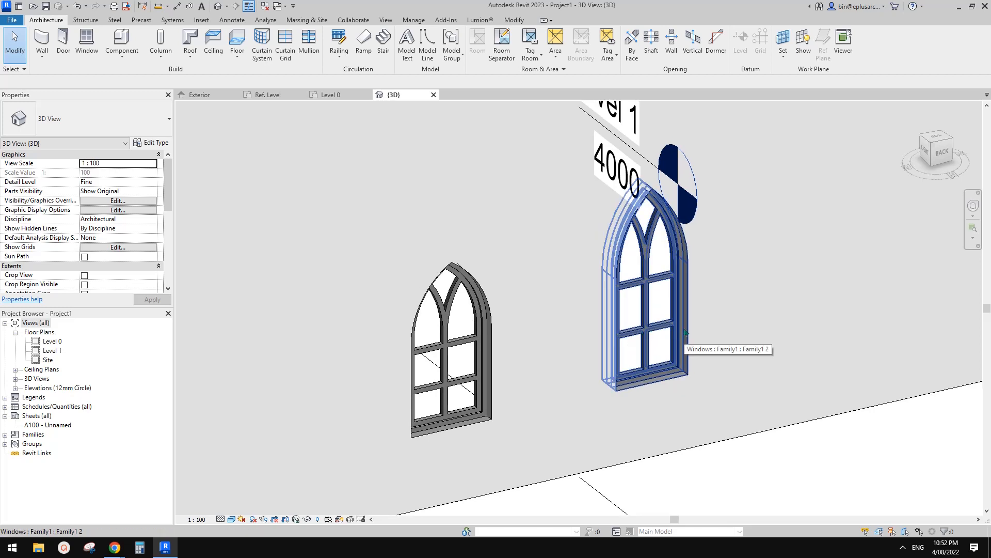